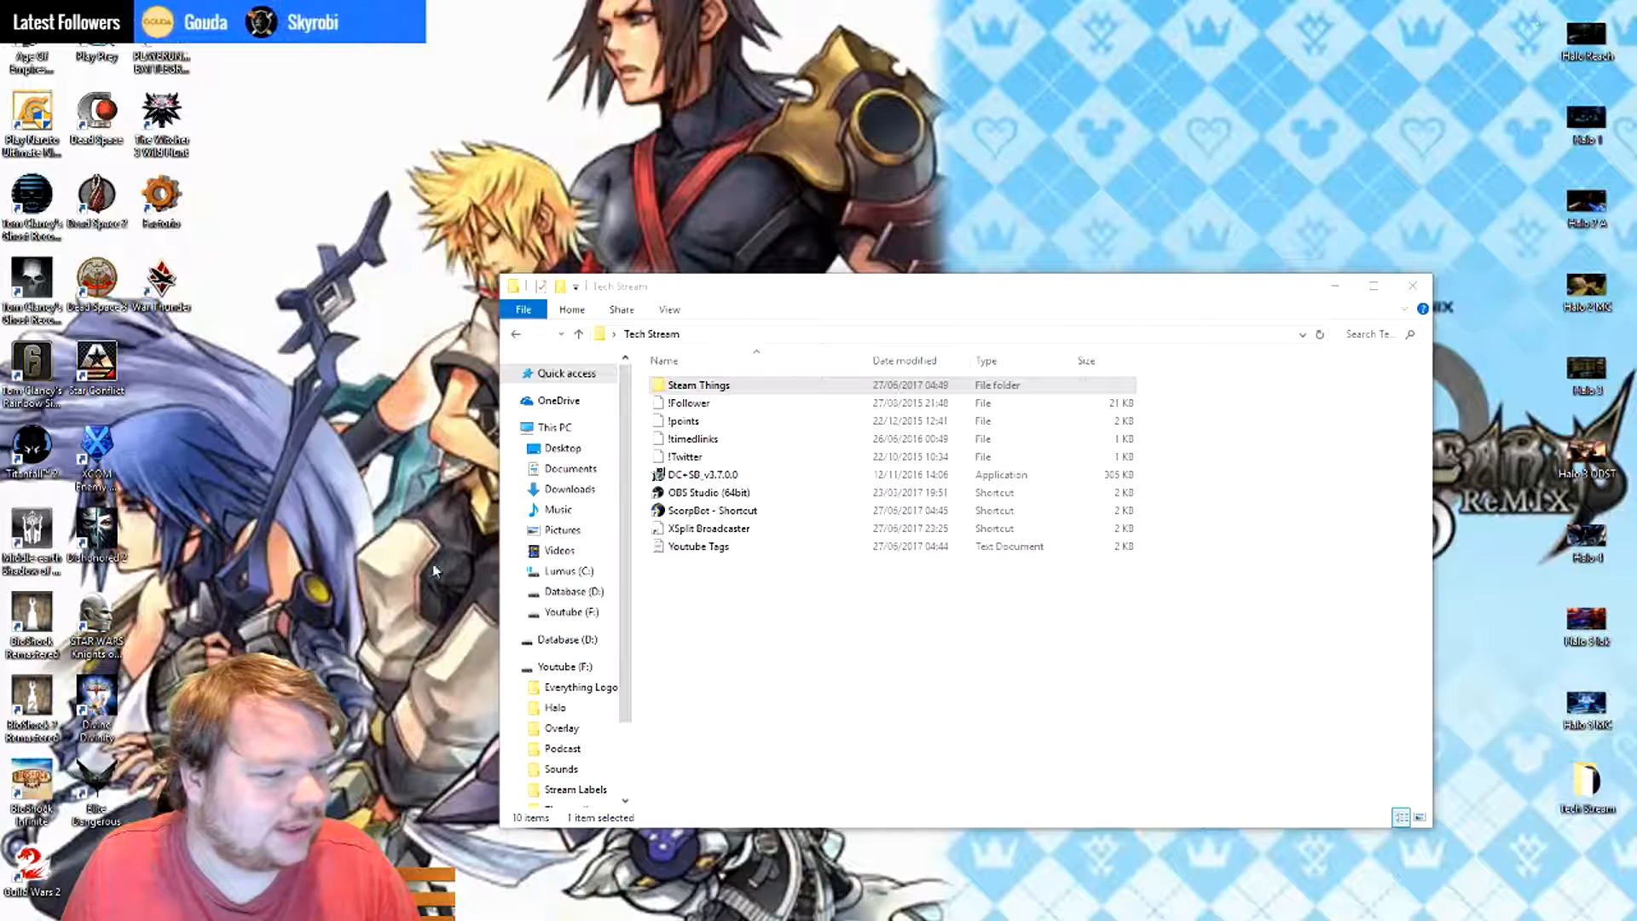
- Launch OBS Studio (64bit) and XSplit Broadcaster from the Tech Stream folder, keeping the OBS window clear of the file list
double_click(738, 494)
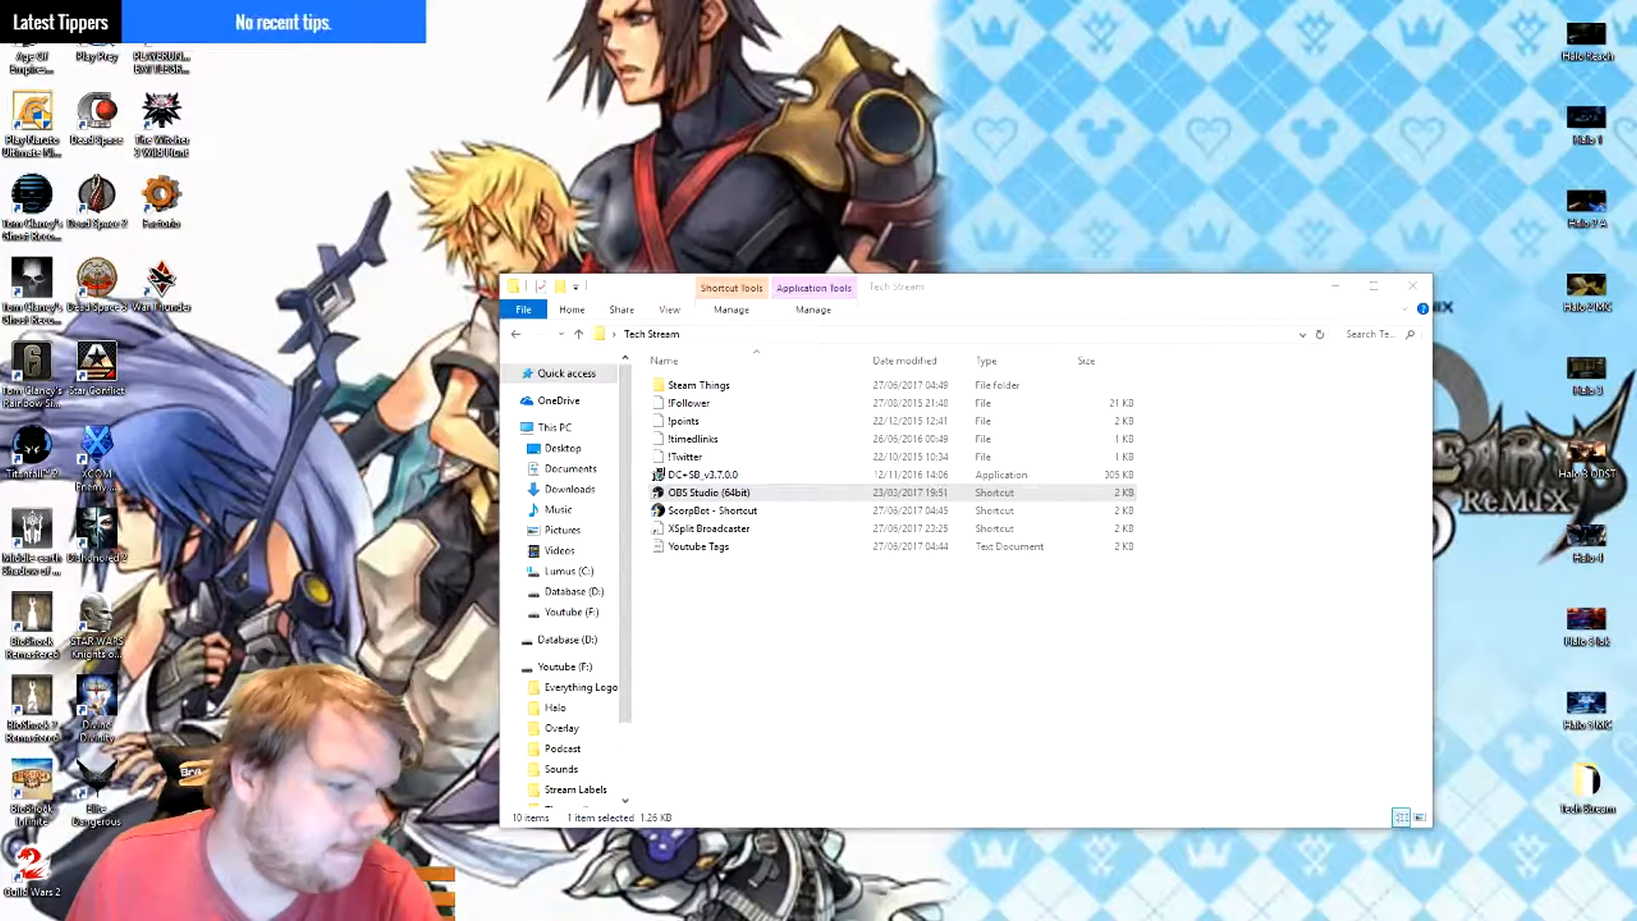
left_click_drag(0, 443, 974, 178)
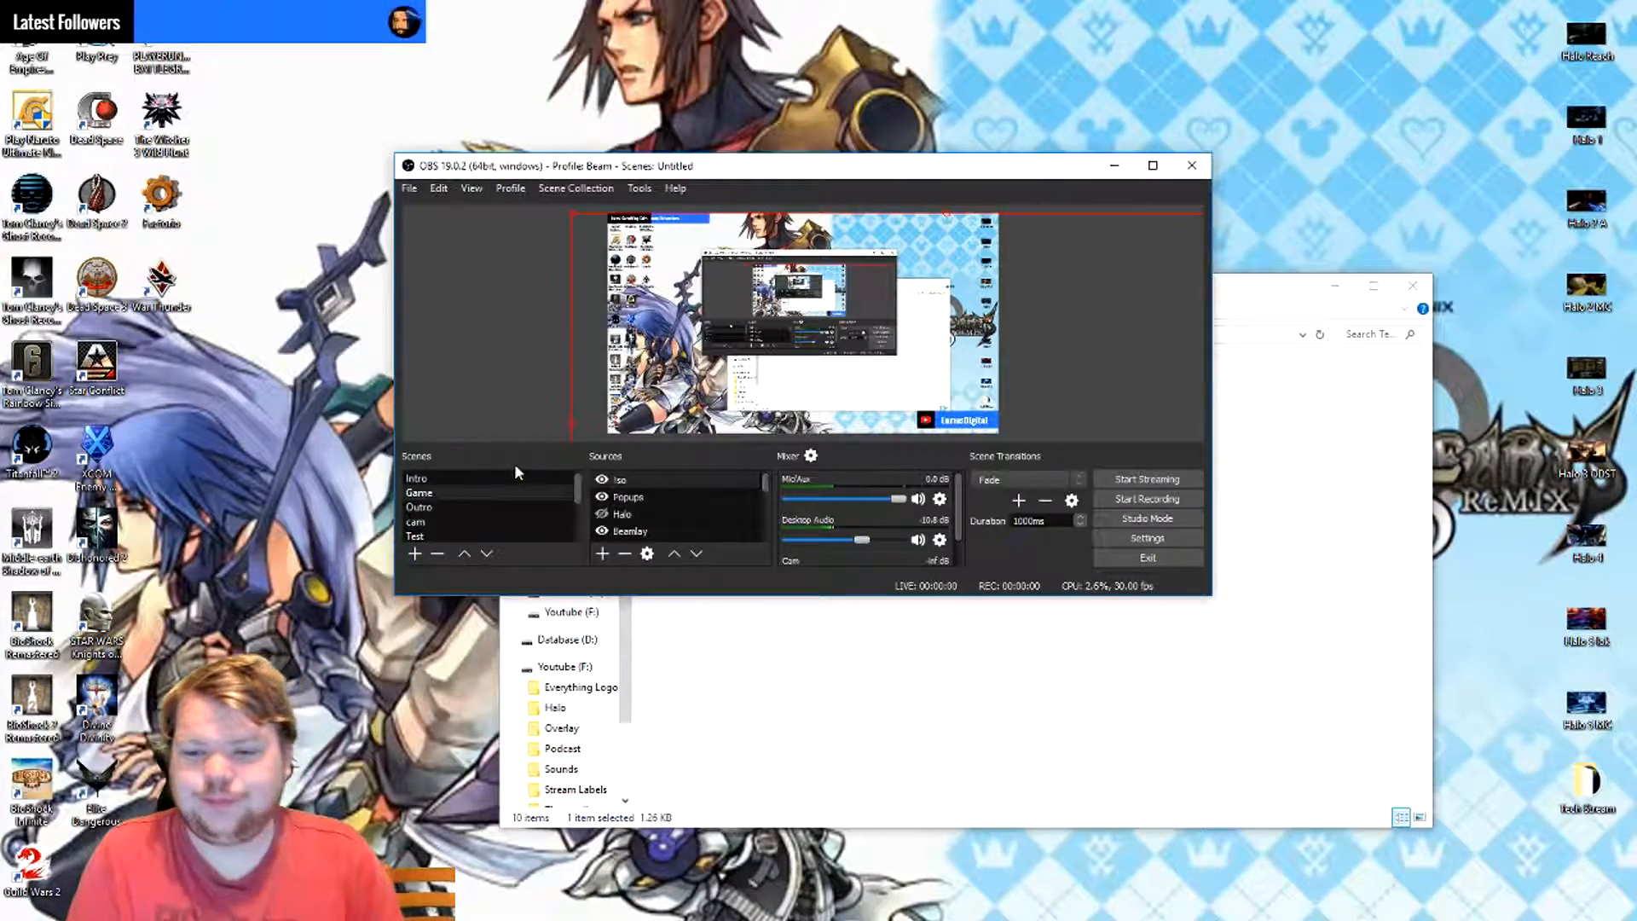
left_click_drag(759, 168, 360, 14)
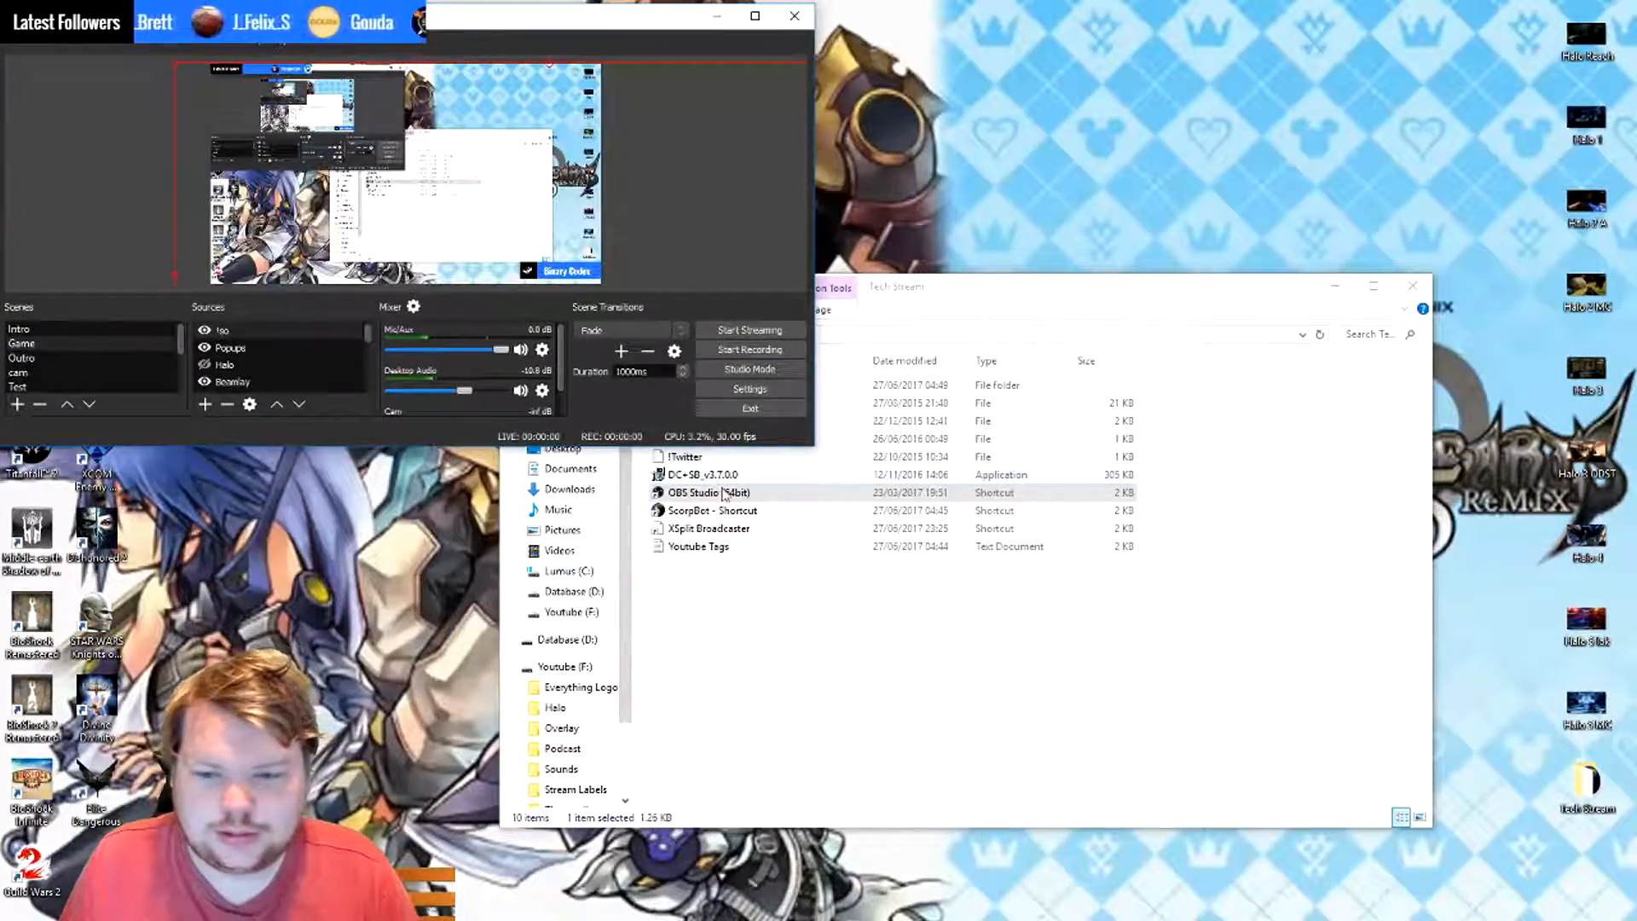
double_click(751, 532)
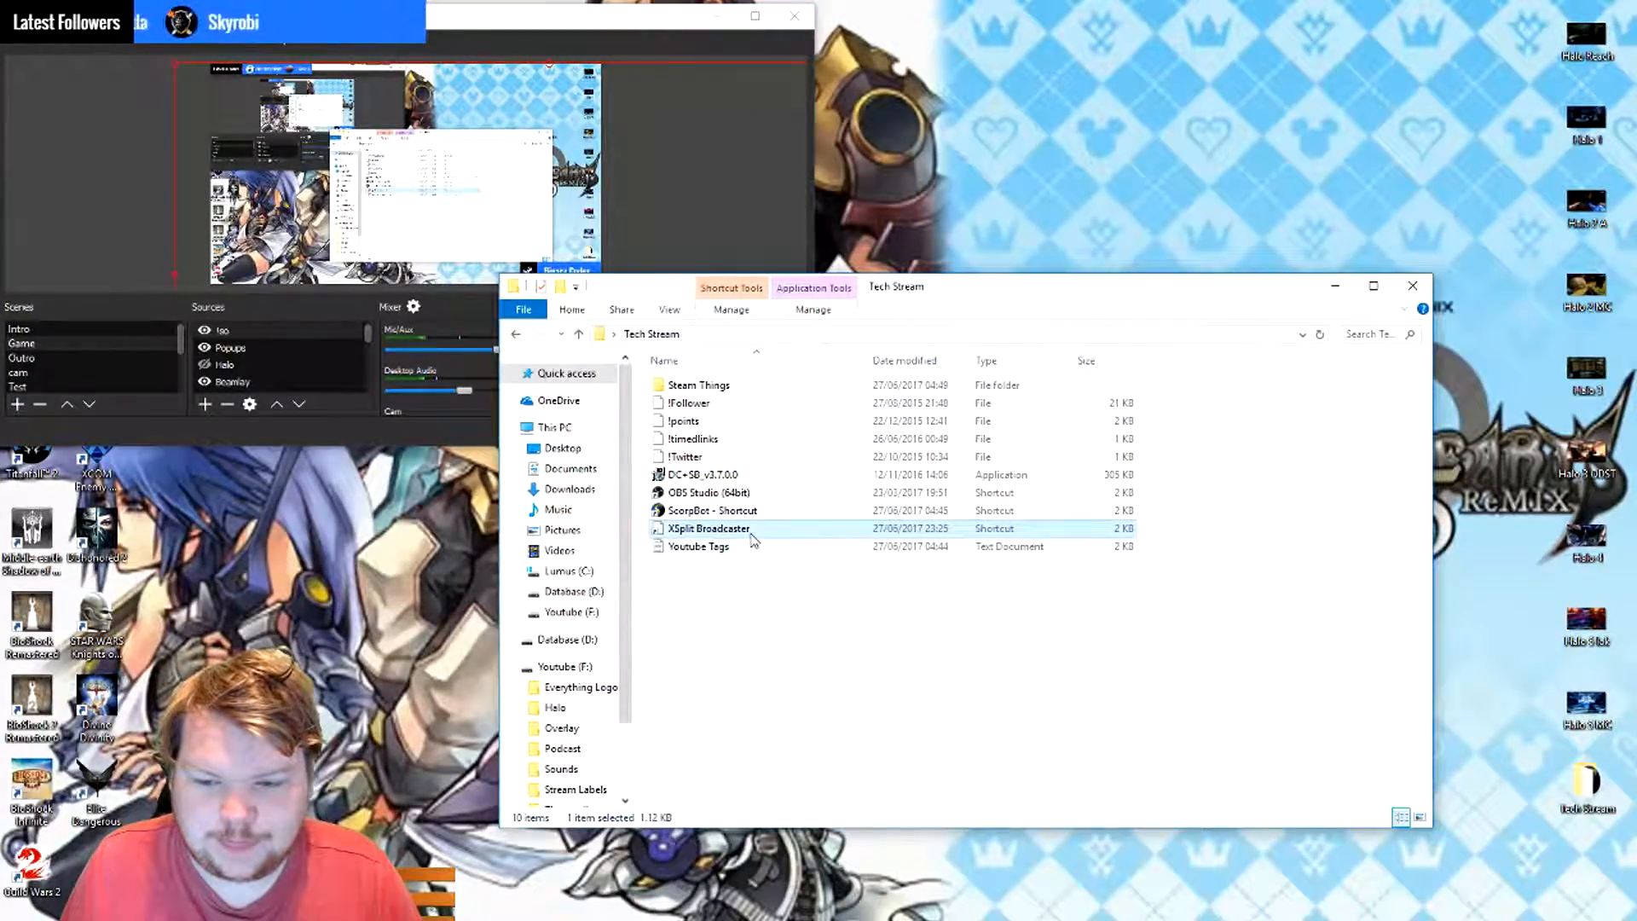
- Open the OBS settings to view the General options, then close them without changing anything
left_click(672, 198)
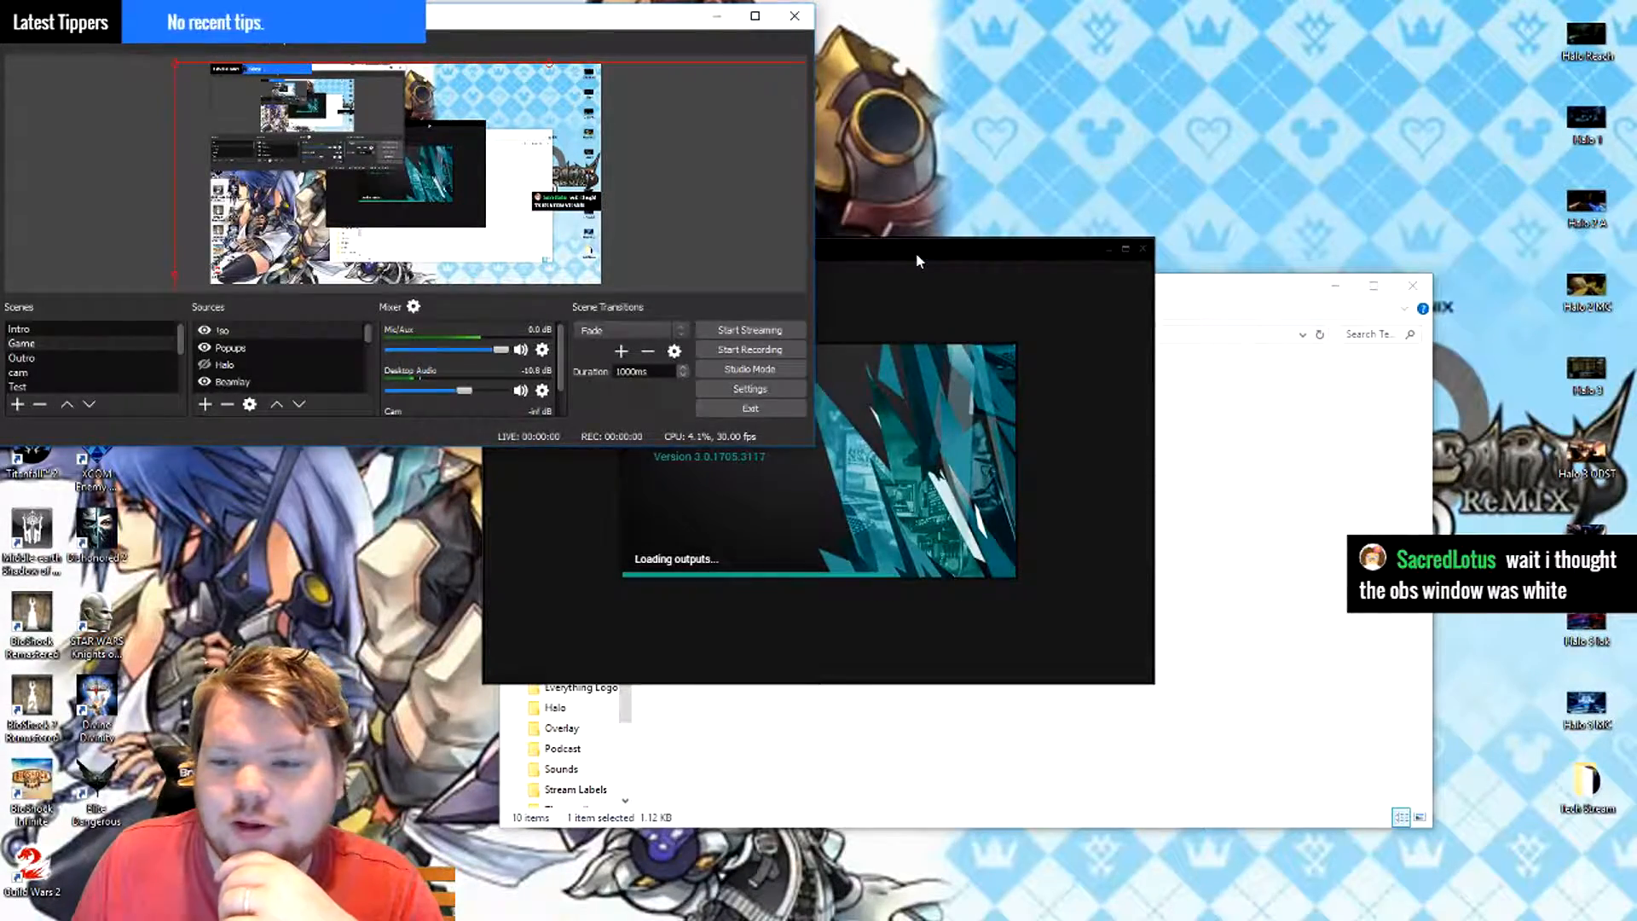
left_click(17, 38)
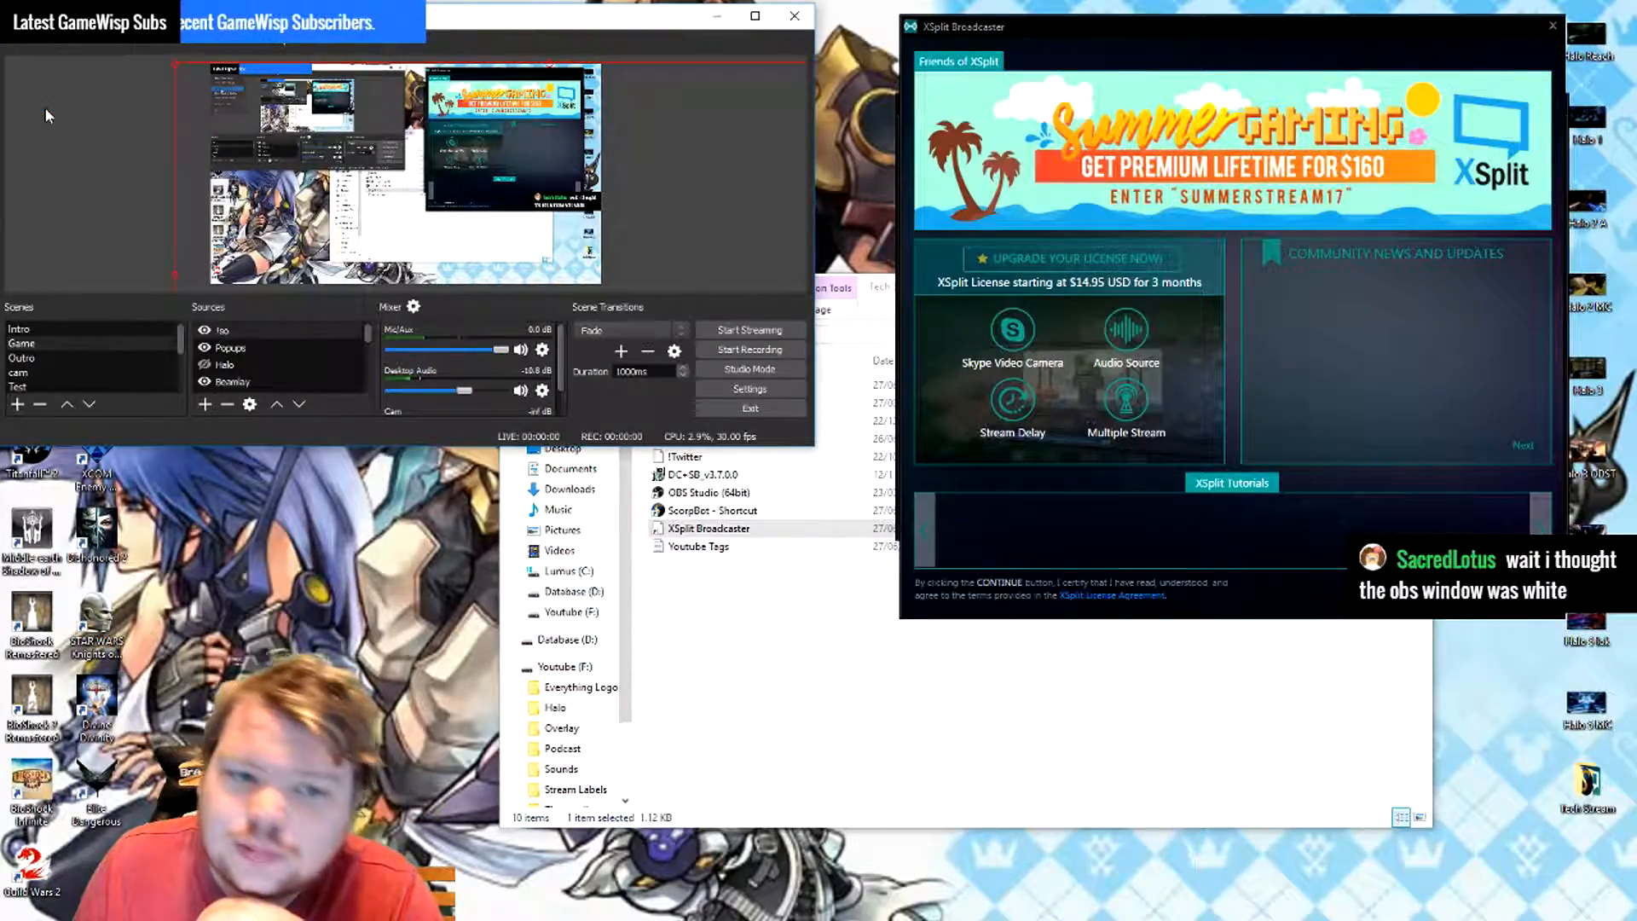
left_click(44, 106)
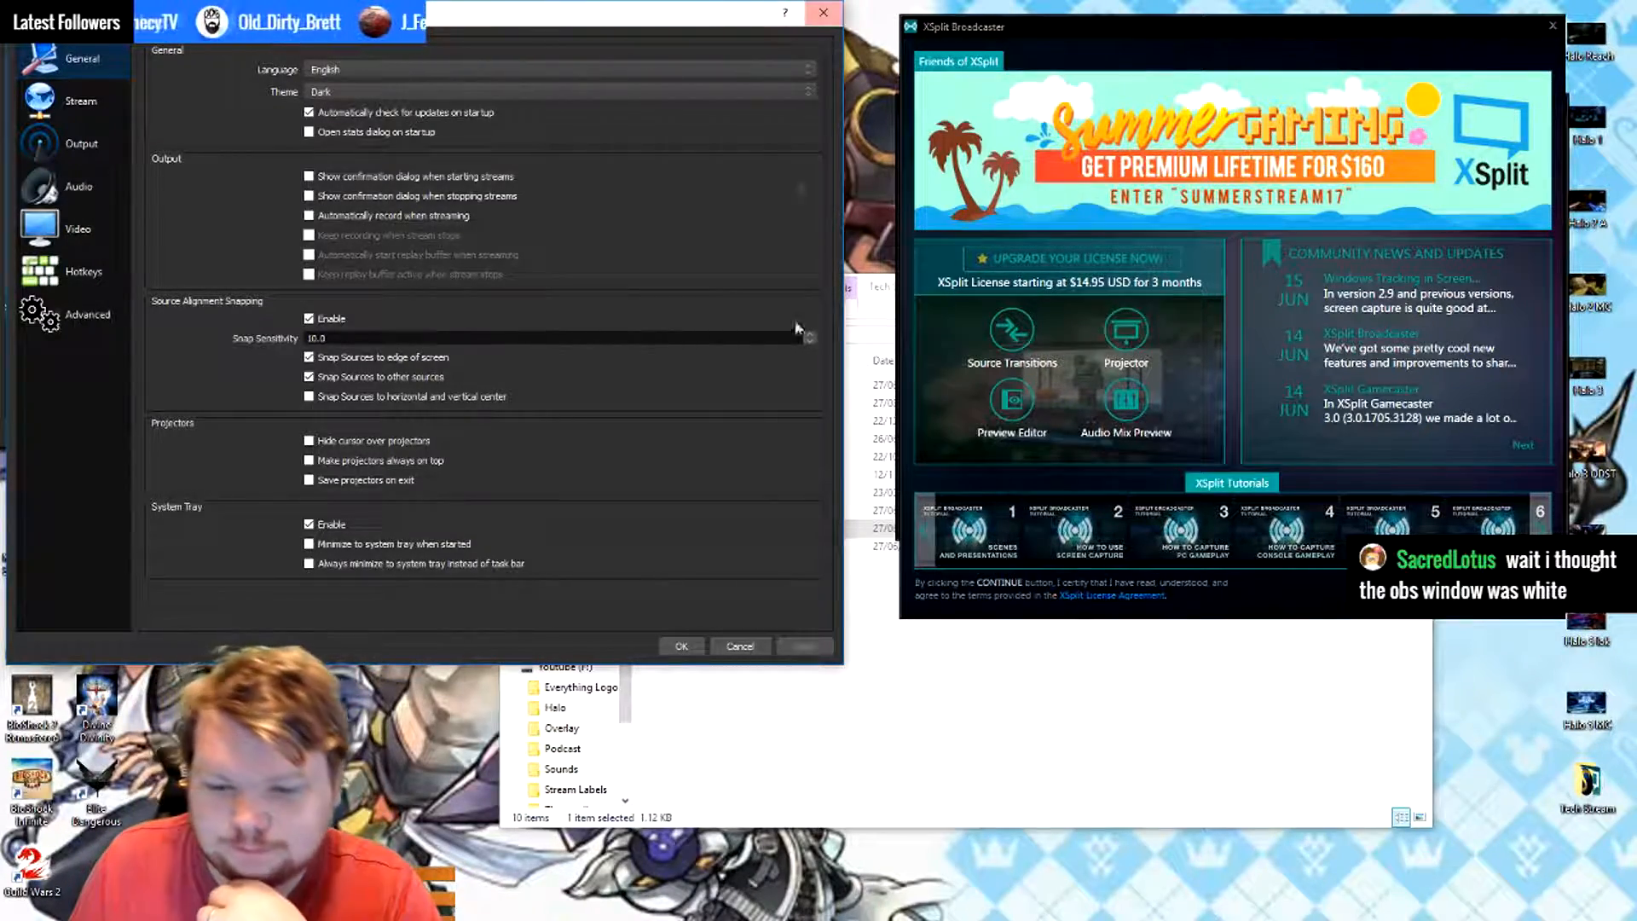
left_click(685, 647)
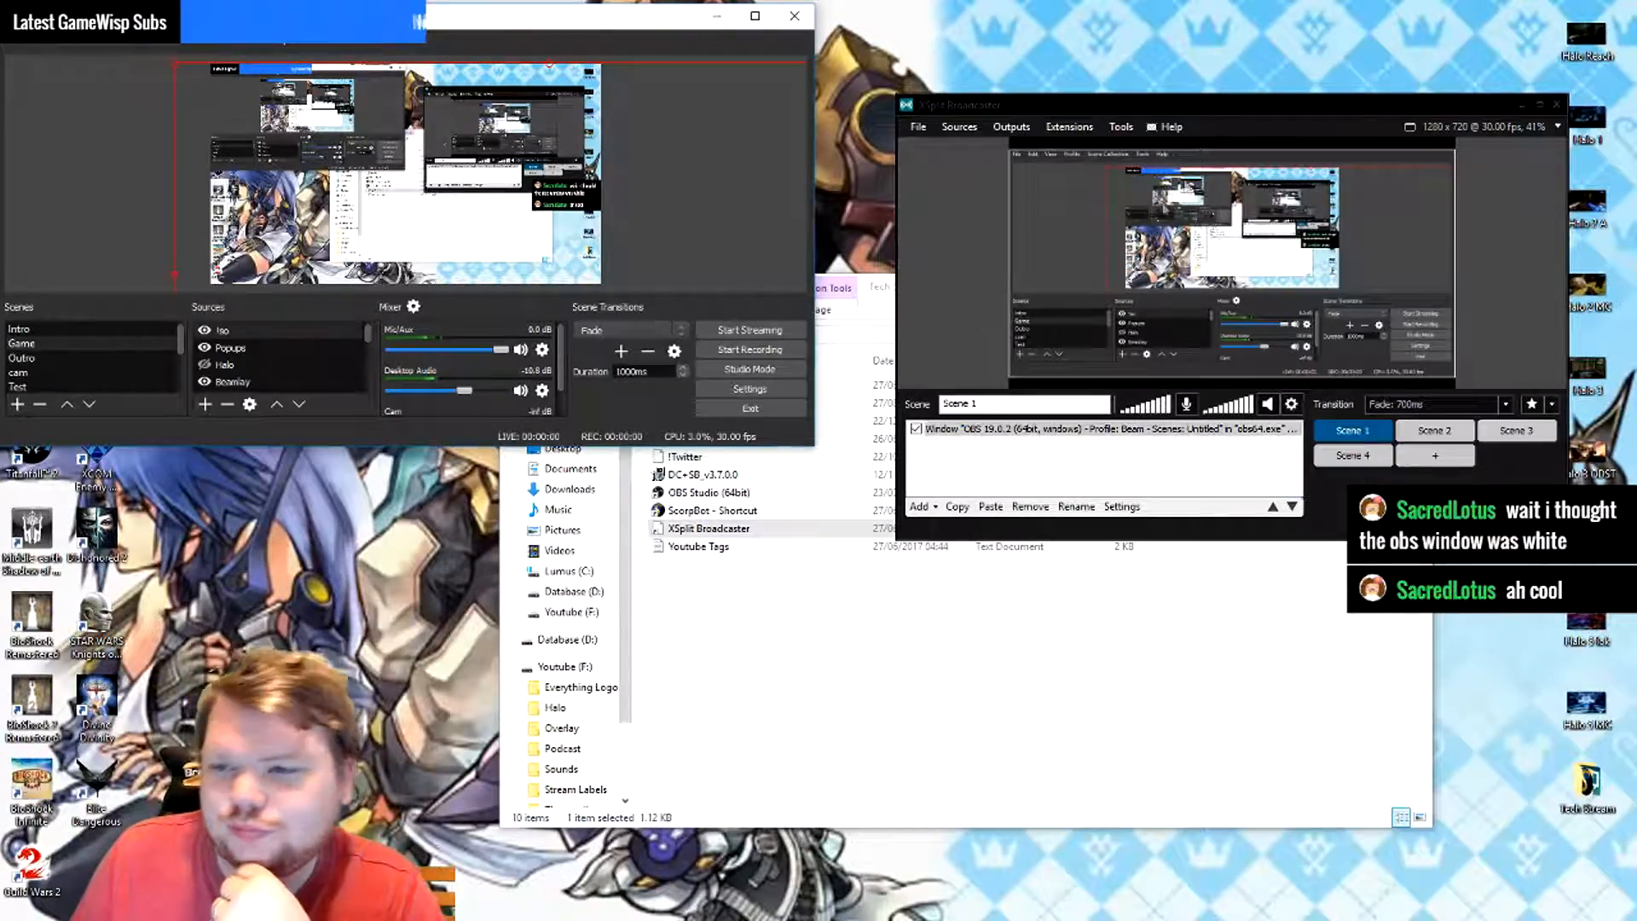
- Move the XSplit Broadcaster window level with the OBS window and hide the OBS window source in Scene 1
left_click_drag(1225, 101, 1205, 40)
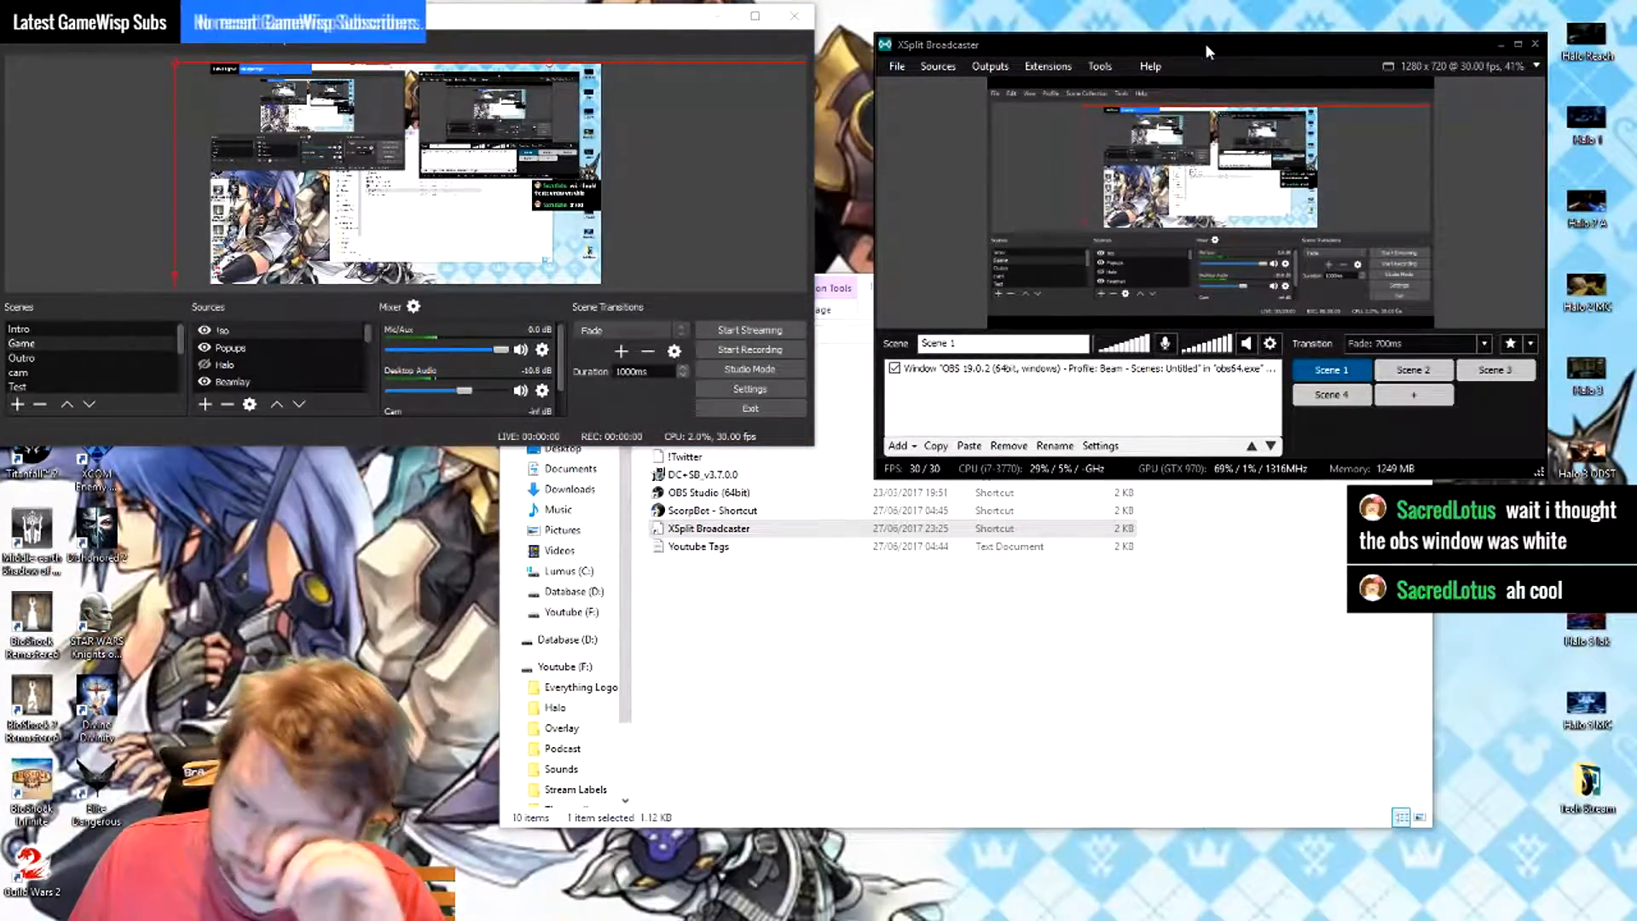
left_click(894, 367)
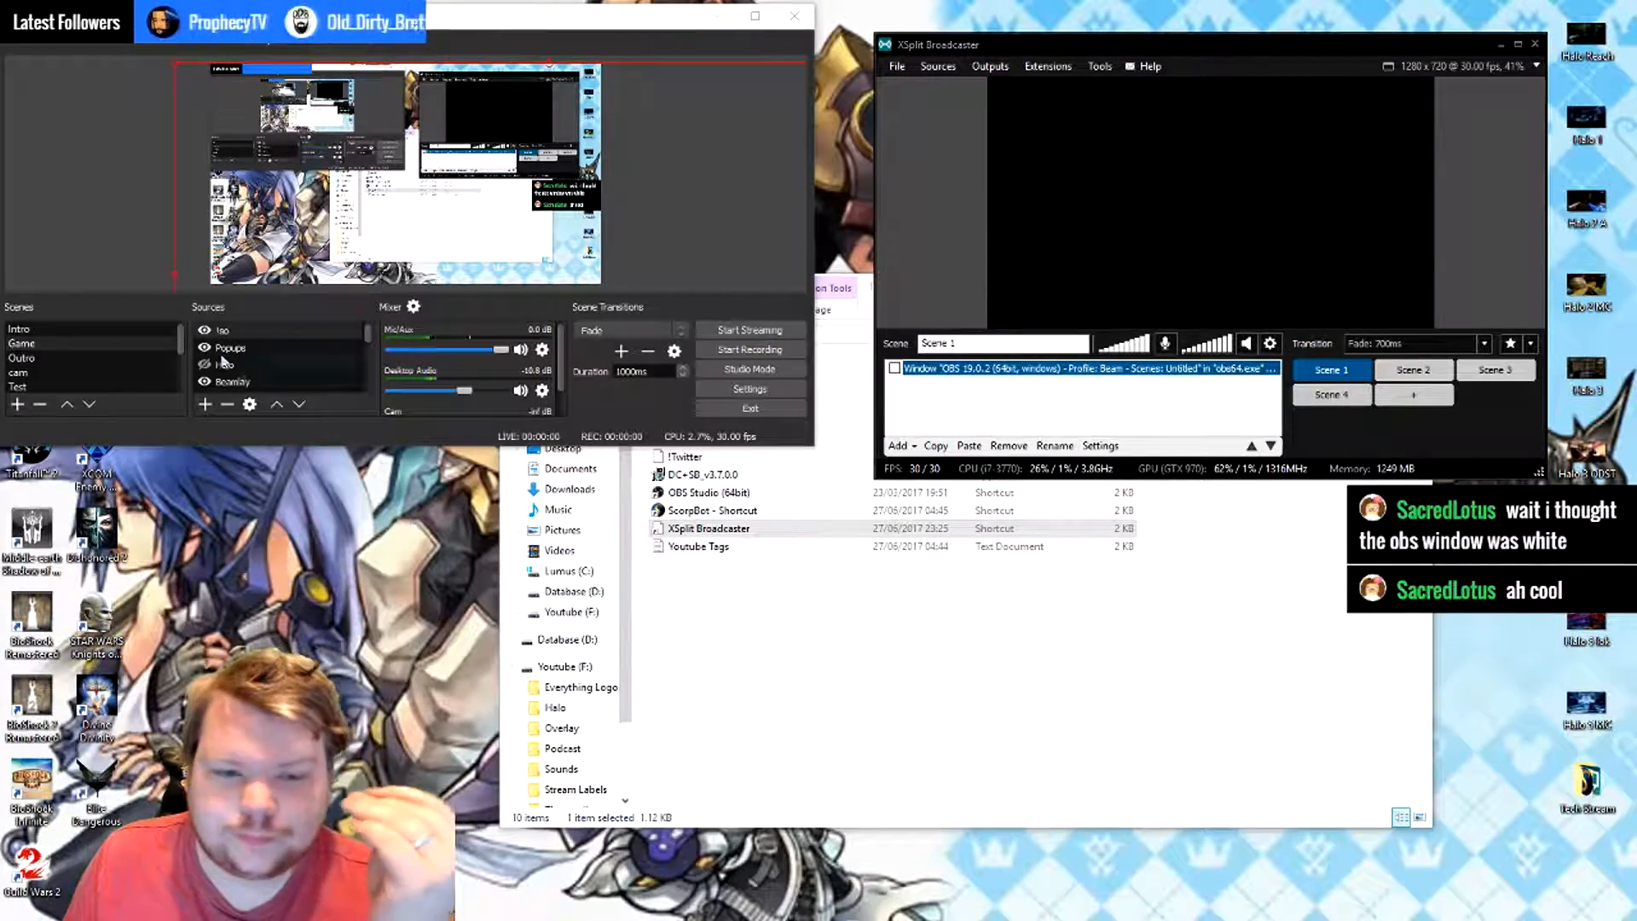
- Hide all visible sources of the OBS Game scene, including Display Capture, GFX, Iso, Popups and Beamlay
scroll(235, 365, "down", 2)
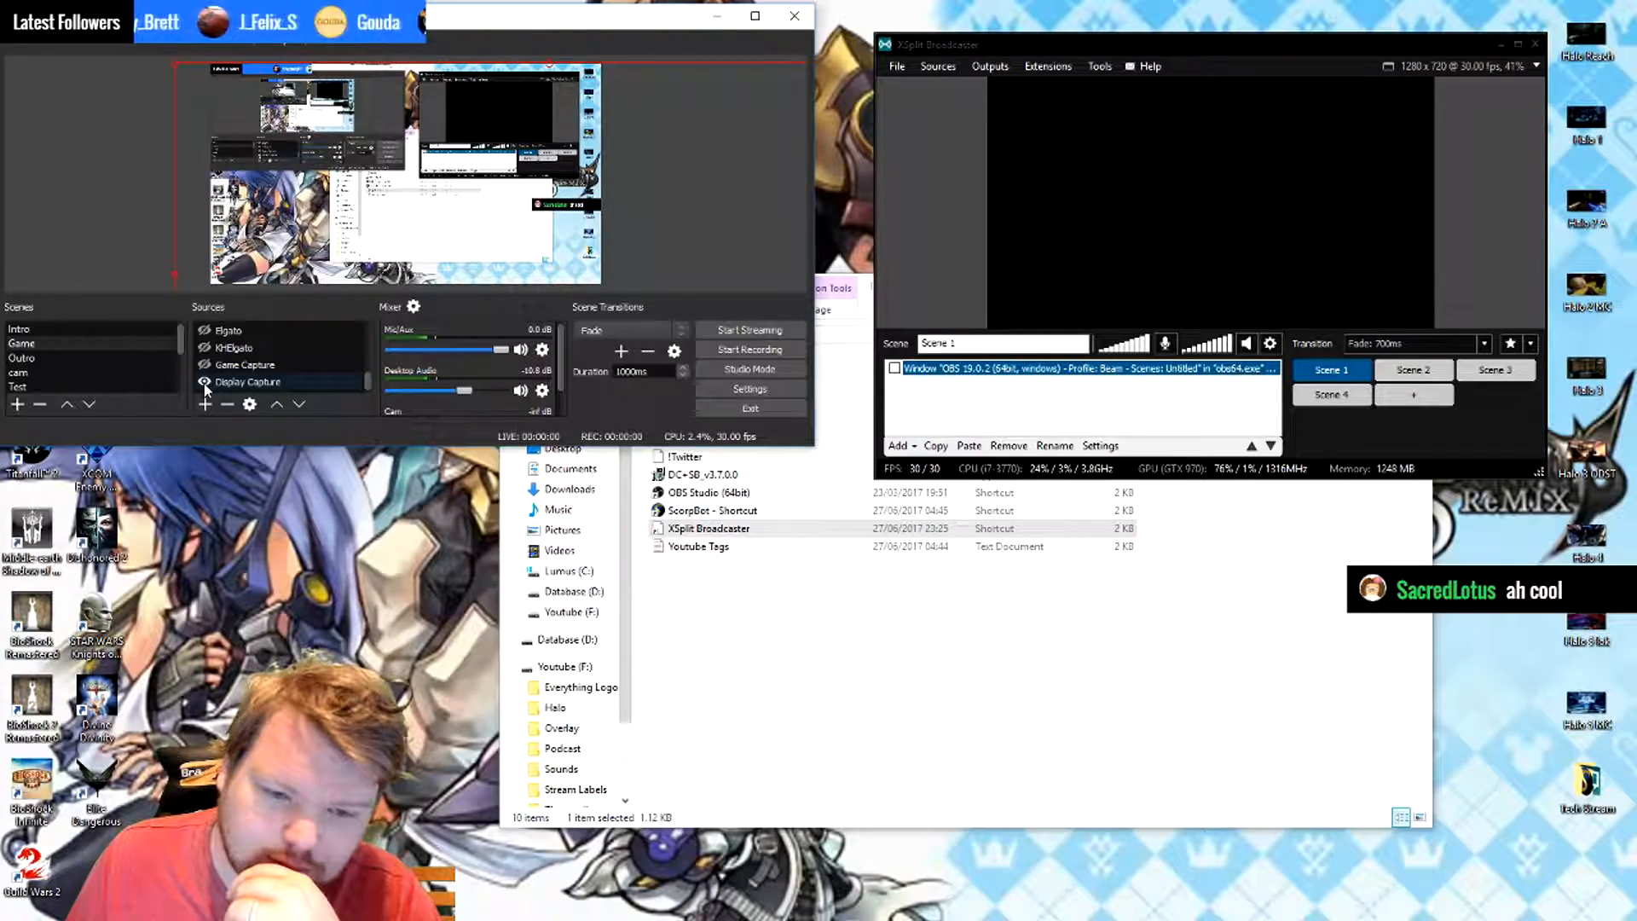
left_click(202, 382)
scroll(204, 375, "up", 2)
left_click(204, 365)
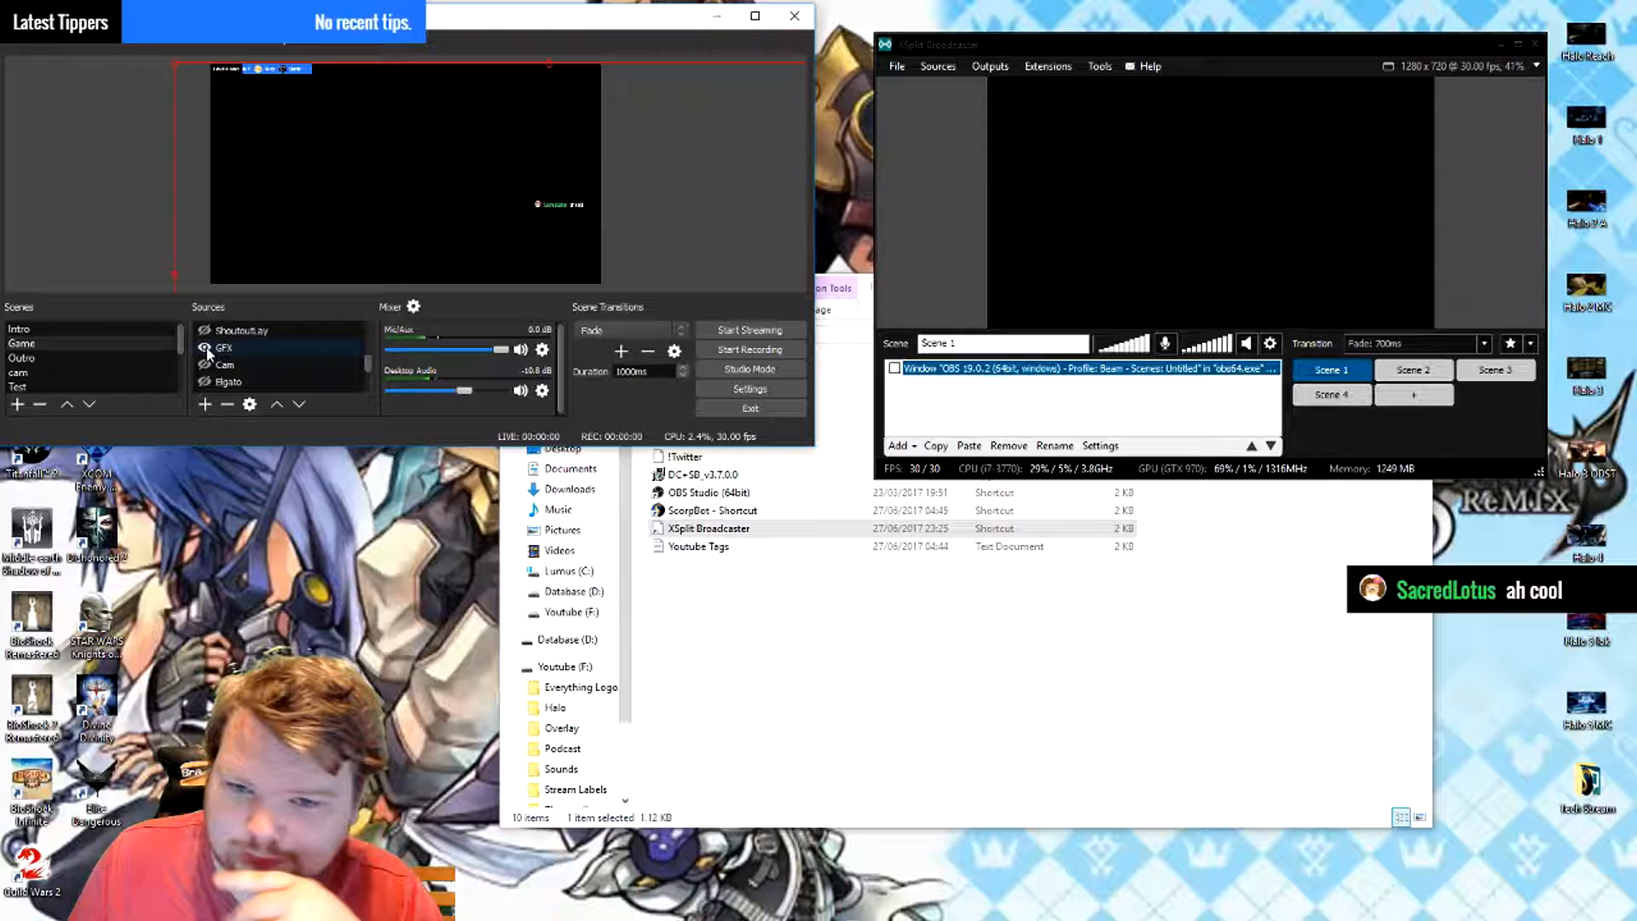
left_click(208, 352)
scroll(208, 345, "up", 2)
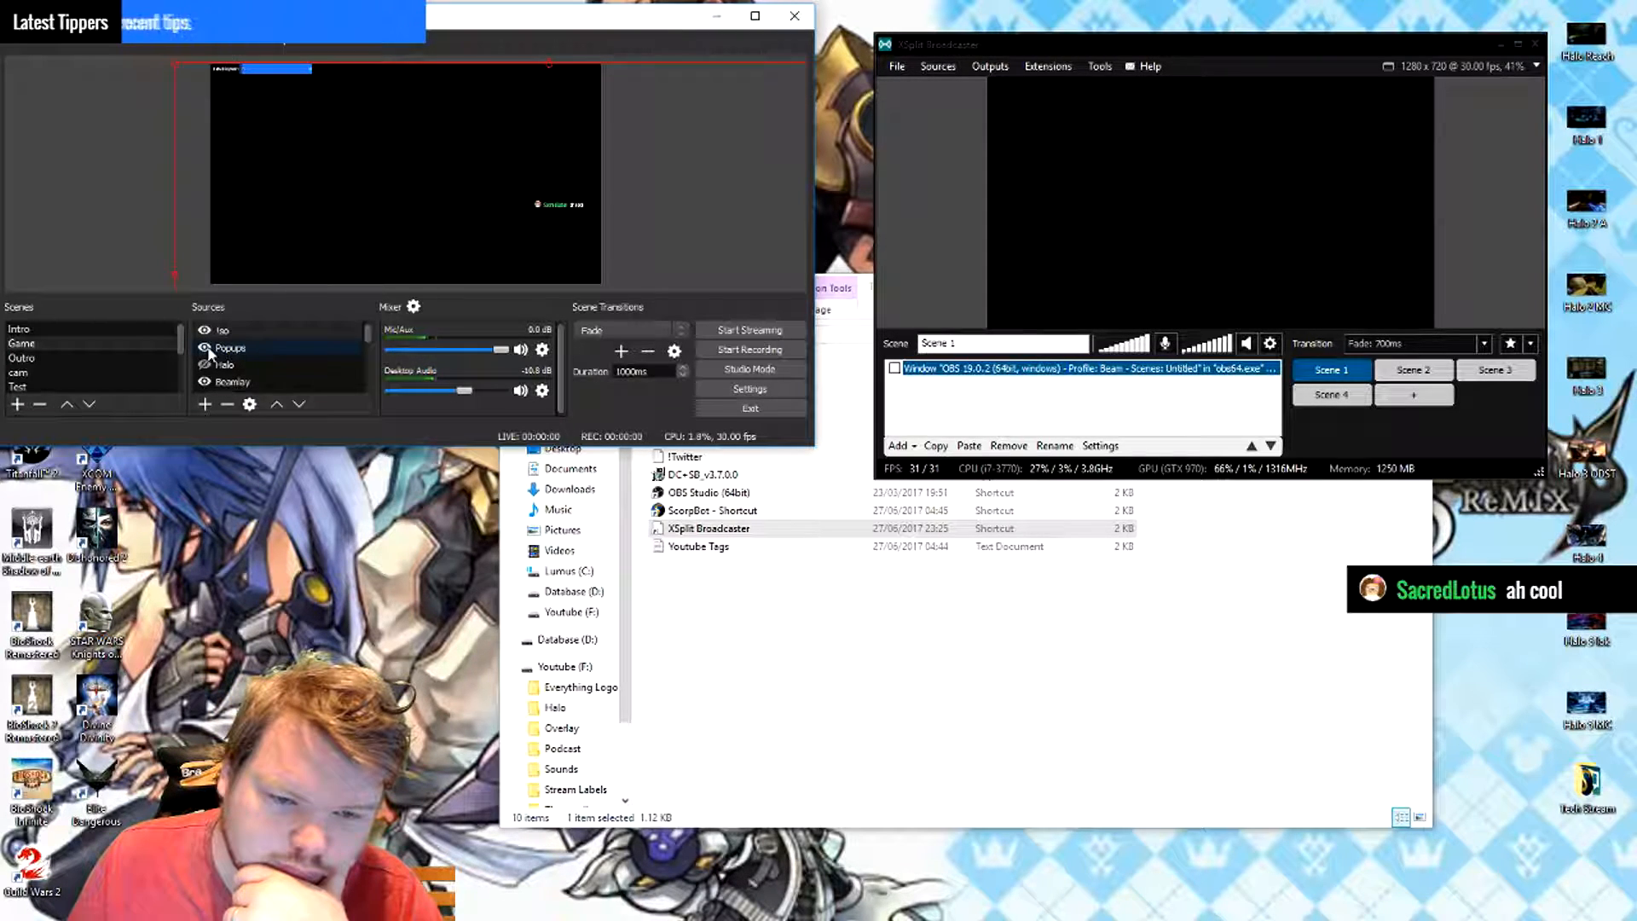
left_click(204, 347)
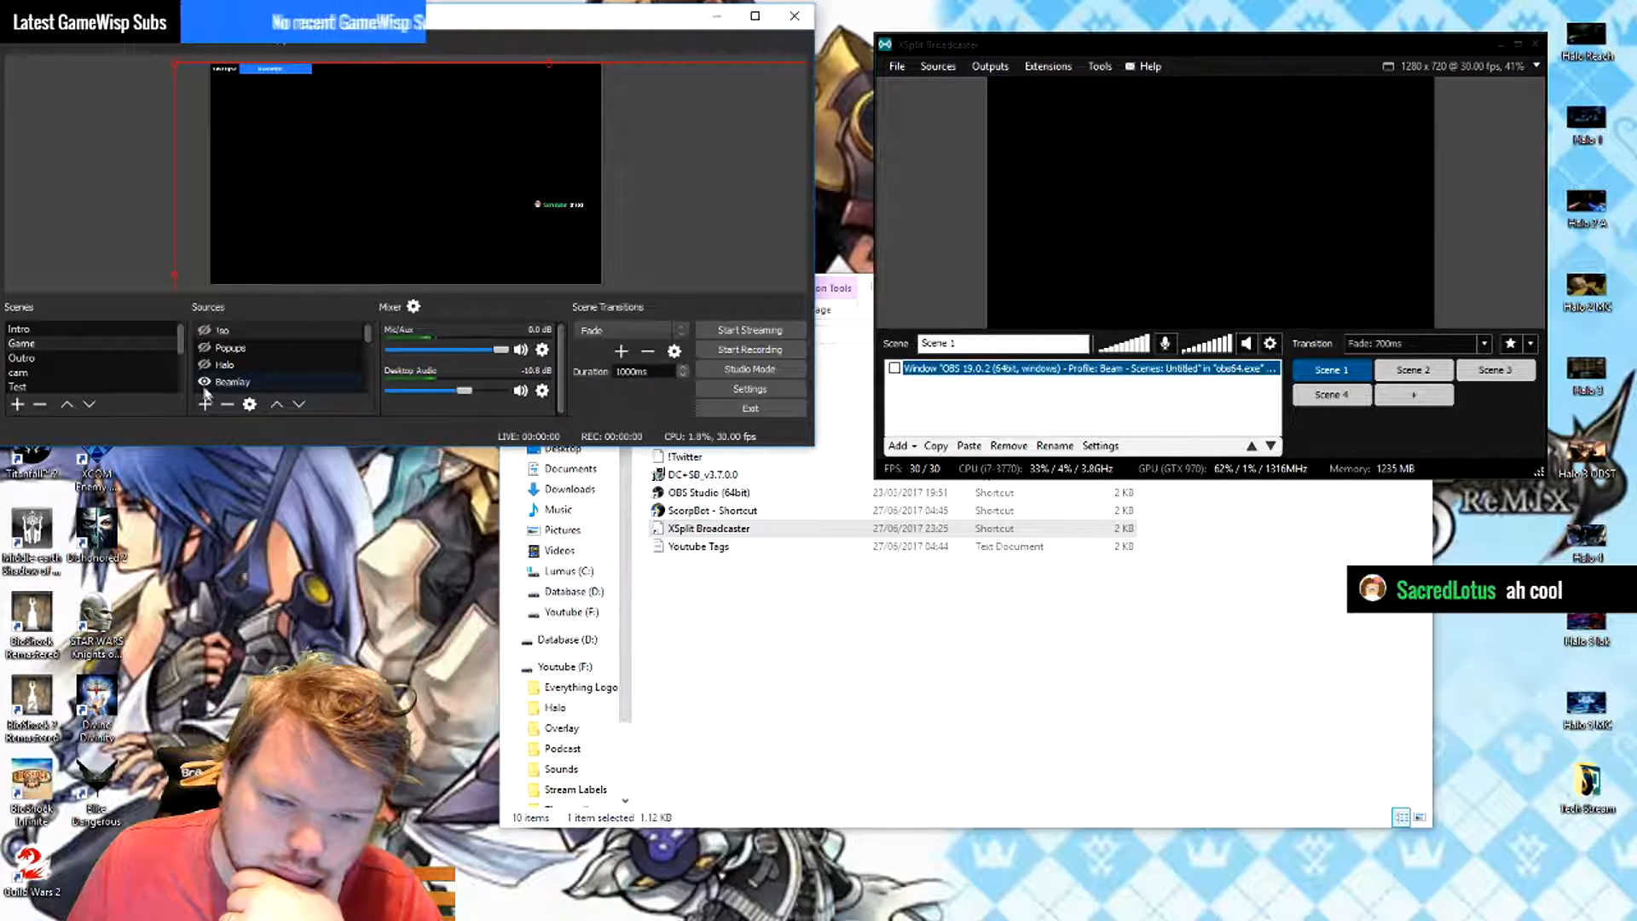
left_click(204, 381)
scroll(218, 377, "down", 1)
scroll(223, 374, "up", 3)
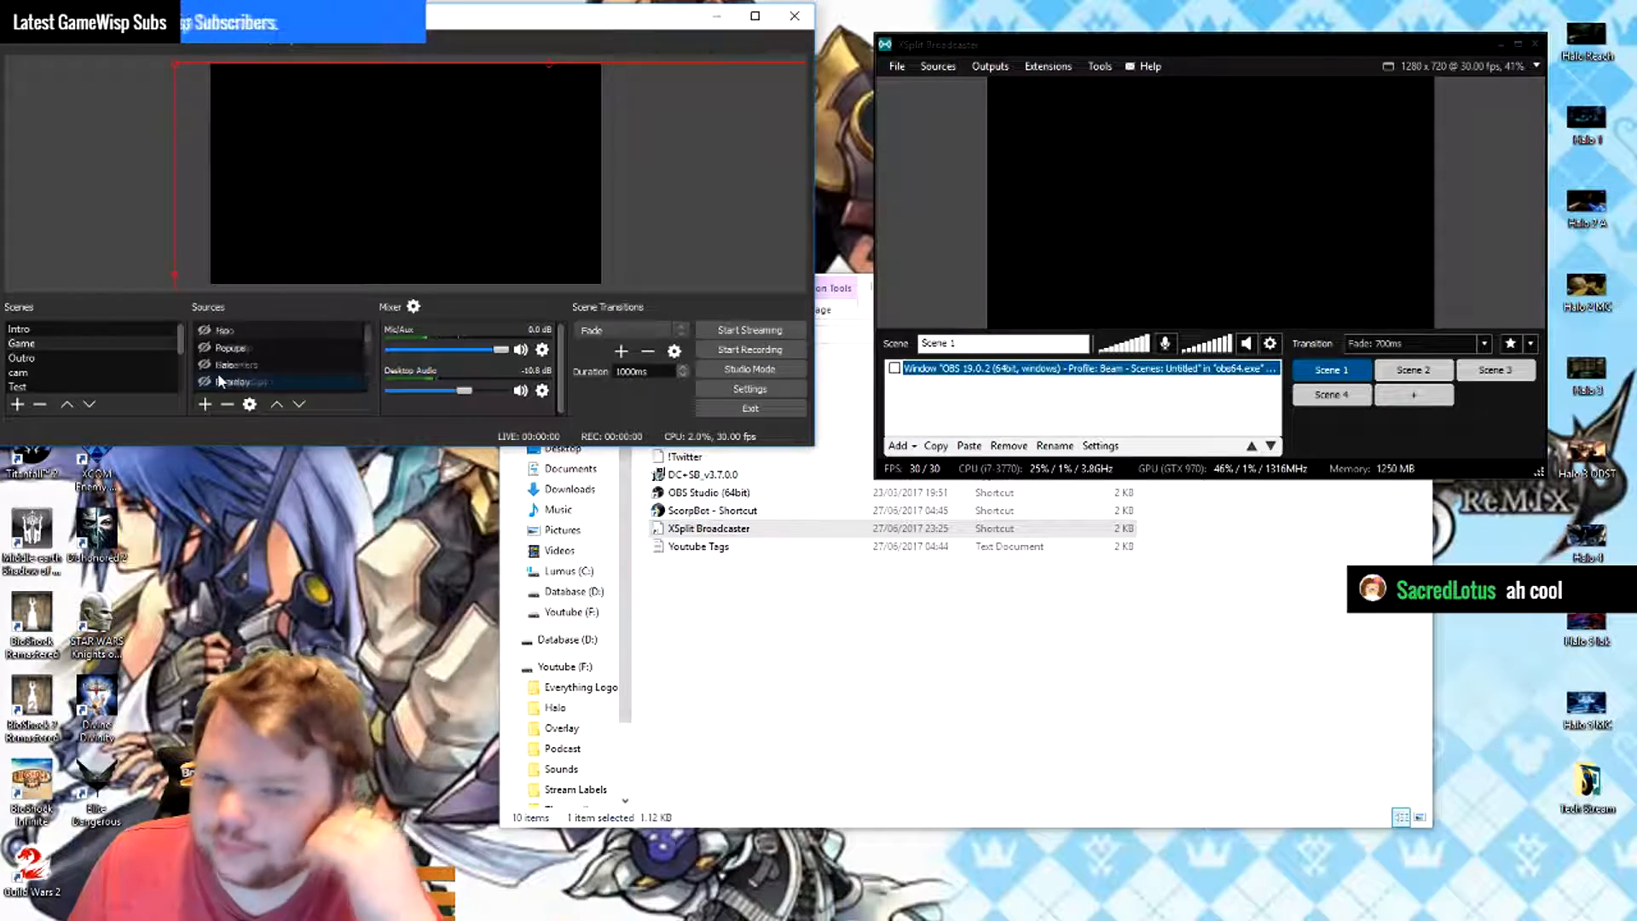
left_click(271, 349)
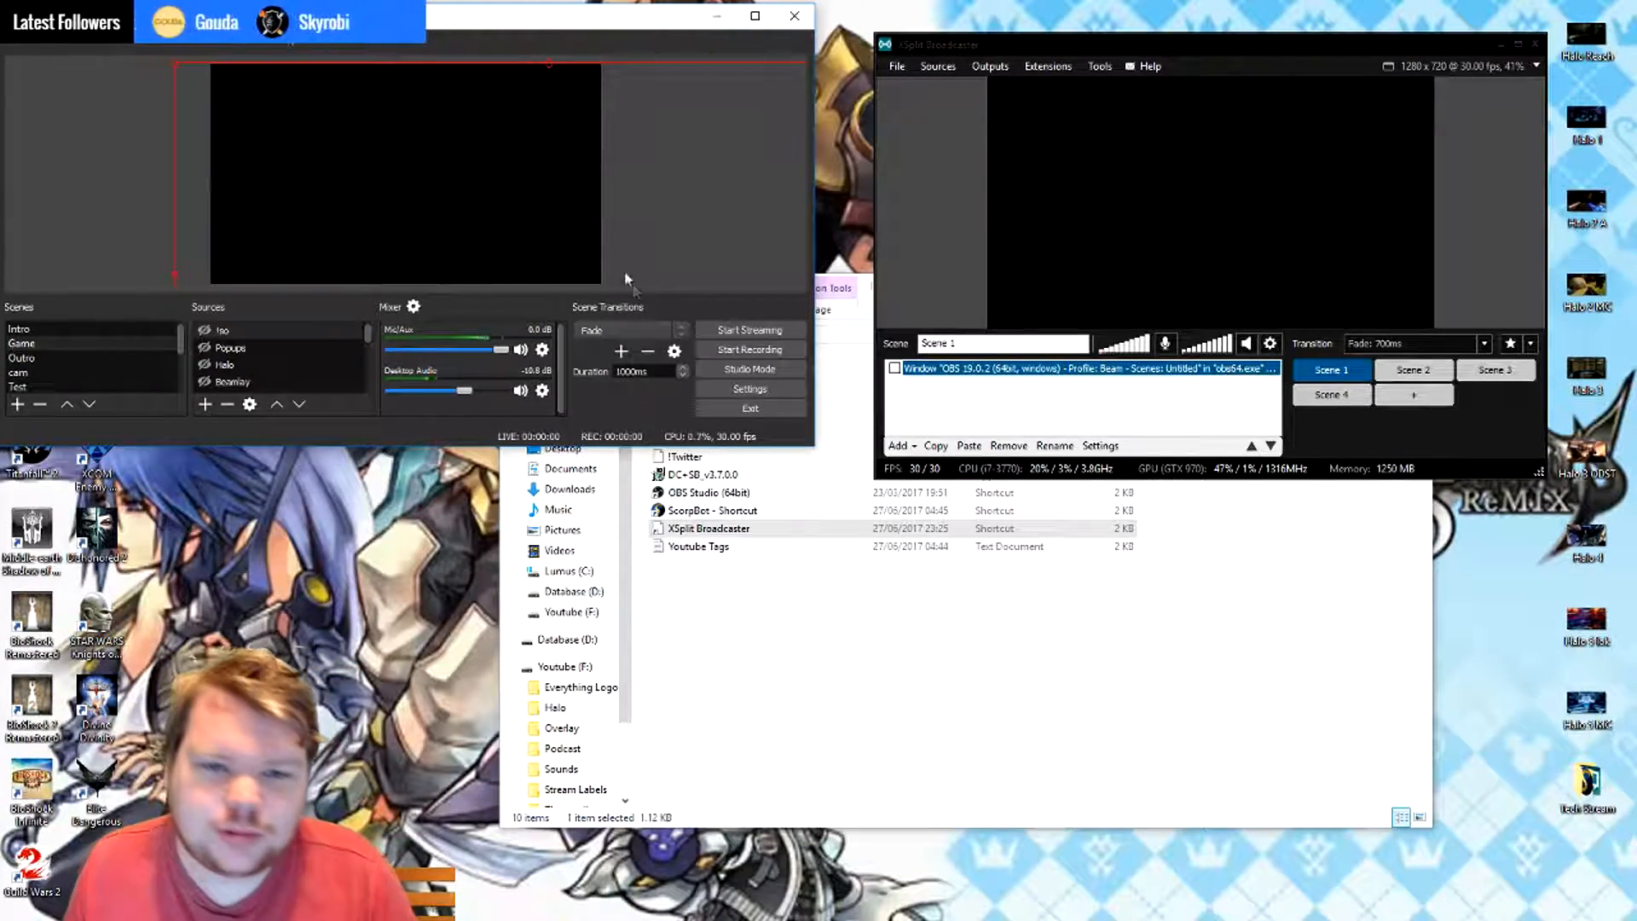
- Arrange the OBS and XSplit Broadcaster windows side by side, with Task Manager placed below both of them
left_click_drag(526, 20, 536, 238)
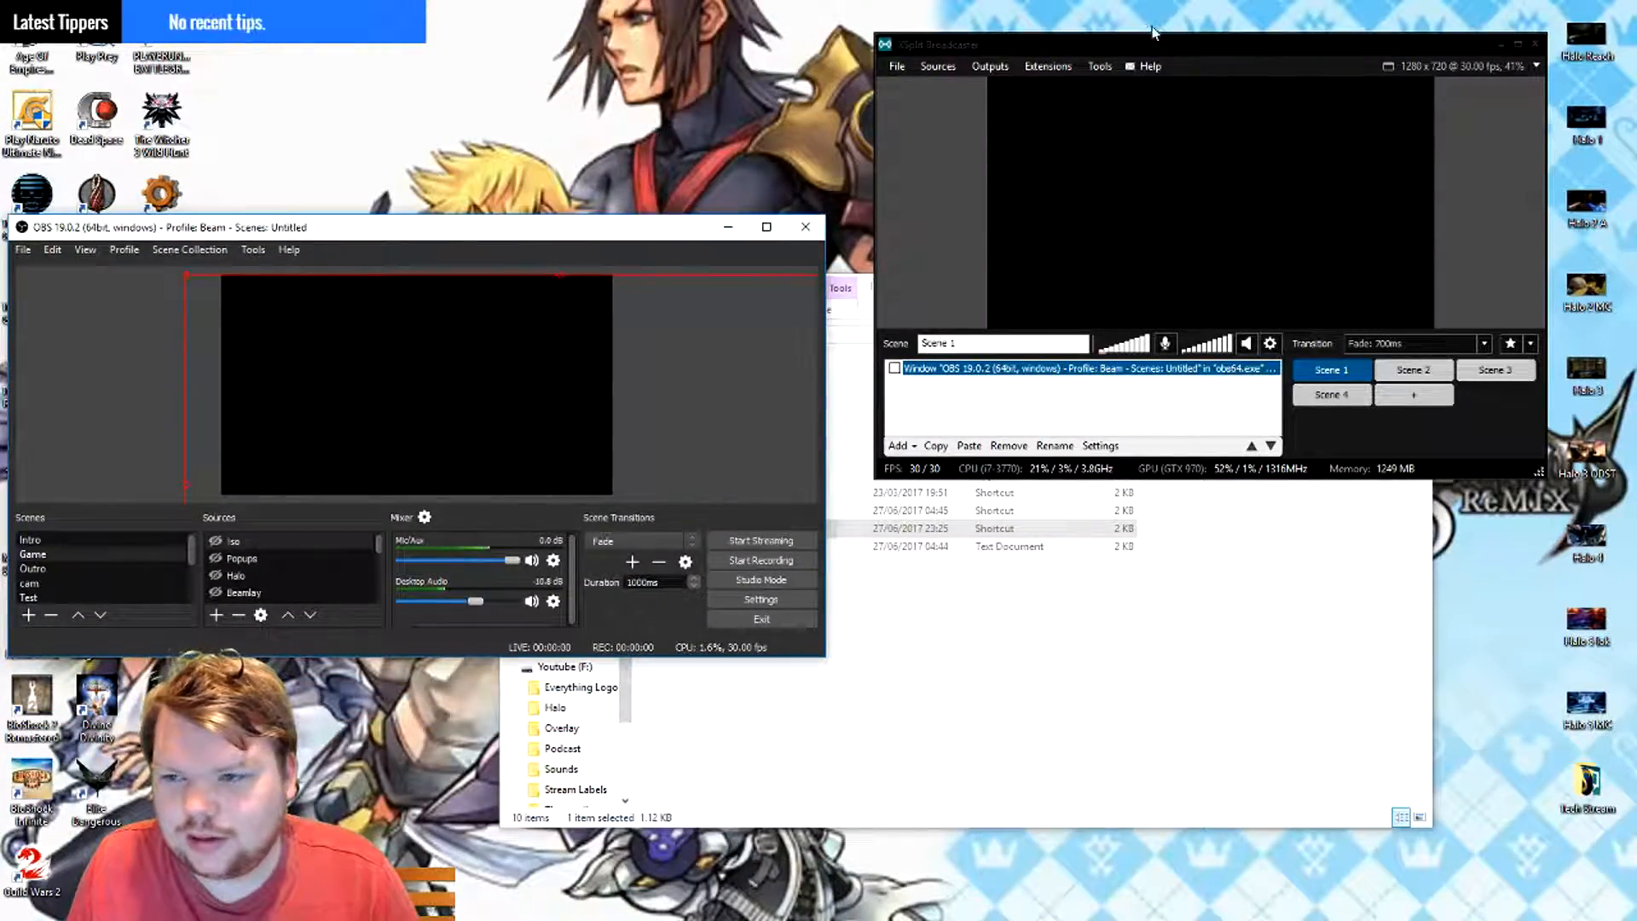
left_click_drag(1137, 39, 1145, 222)
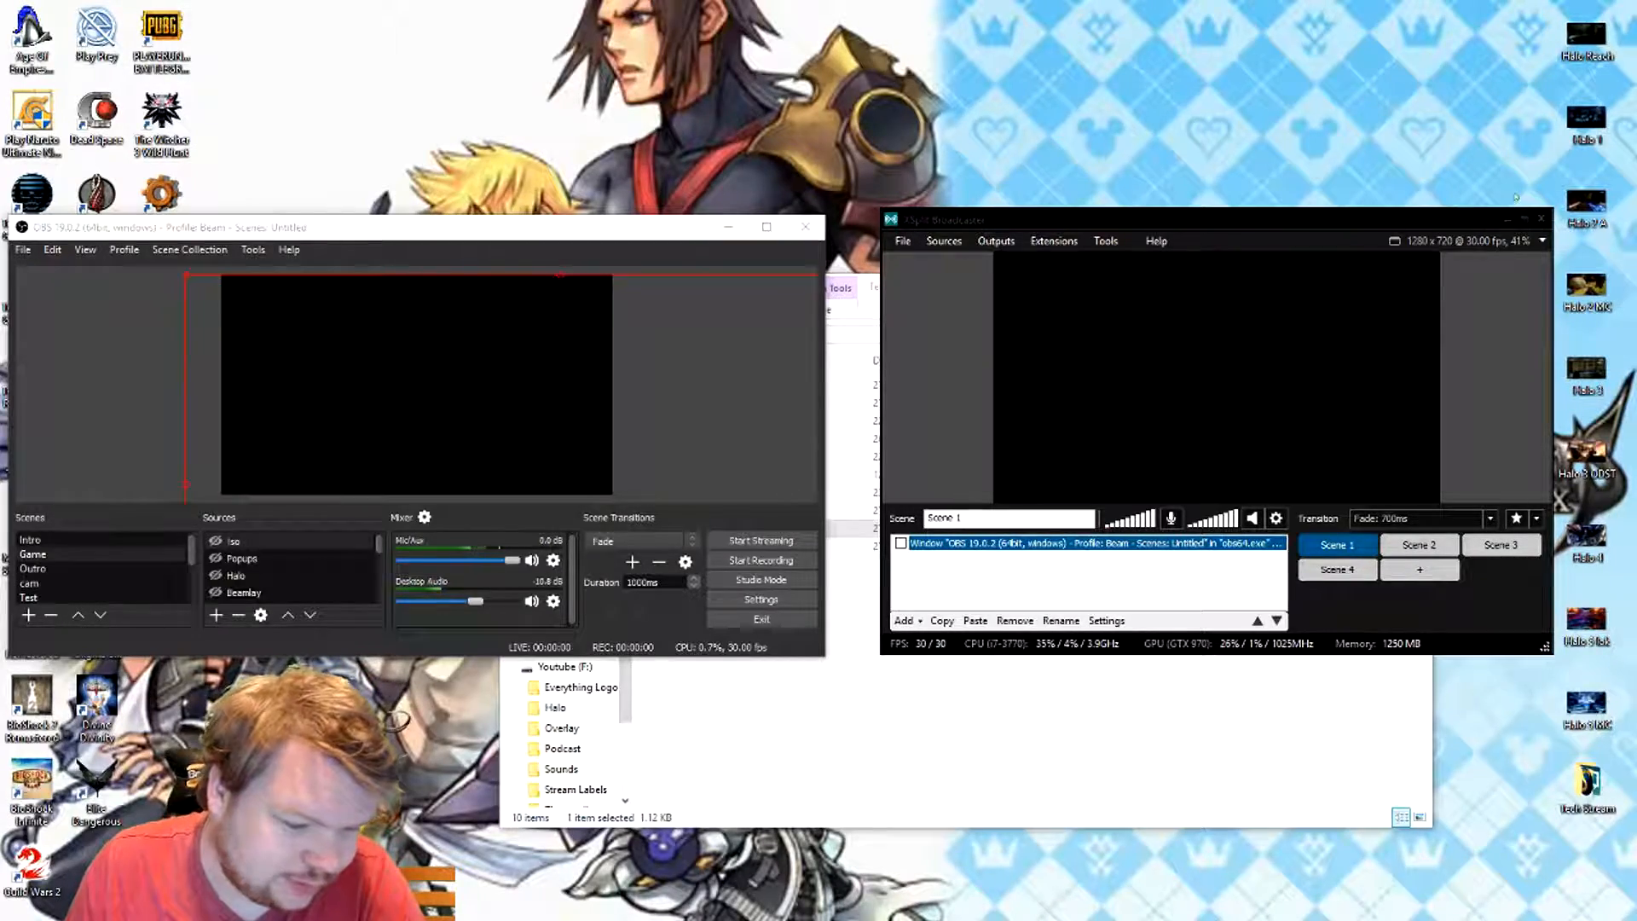
left_click_drag(656, 335, 1208, 521)
left_click_drag(537, 238, 562, 79)
left_click_drag(1086, 219, 1090, 53)
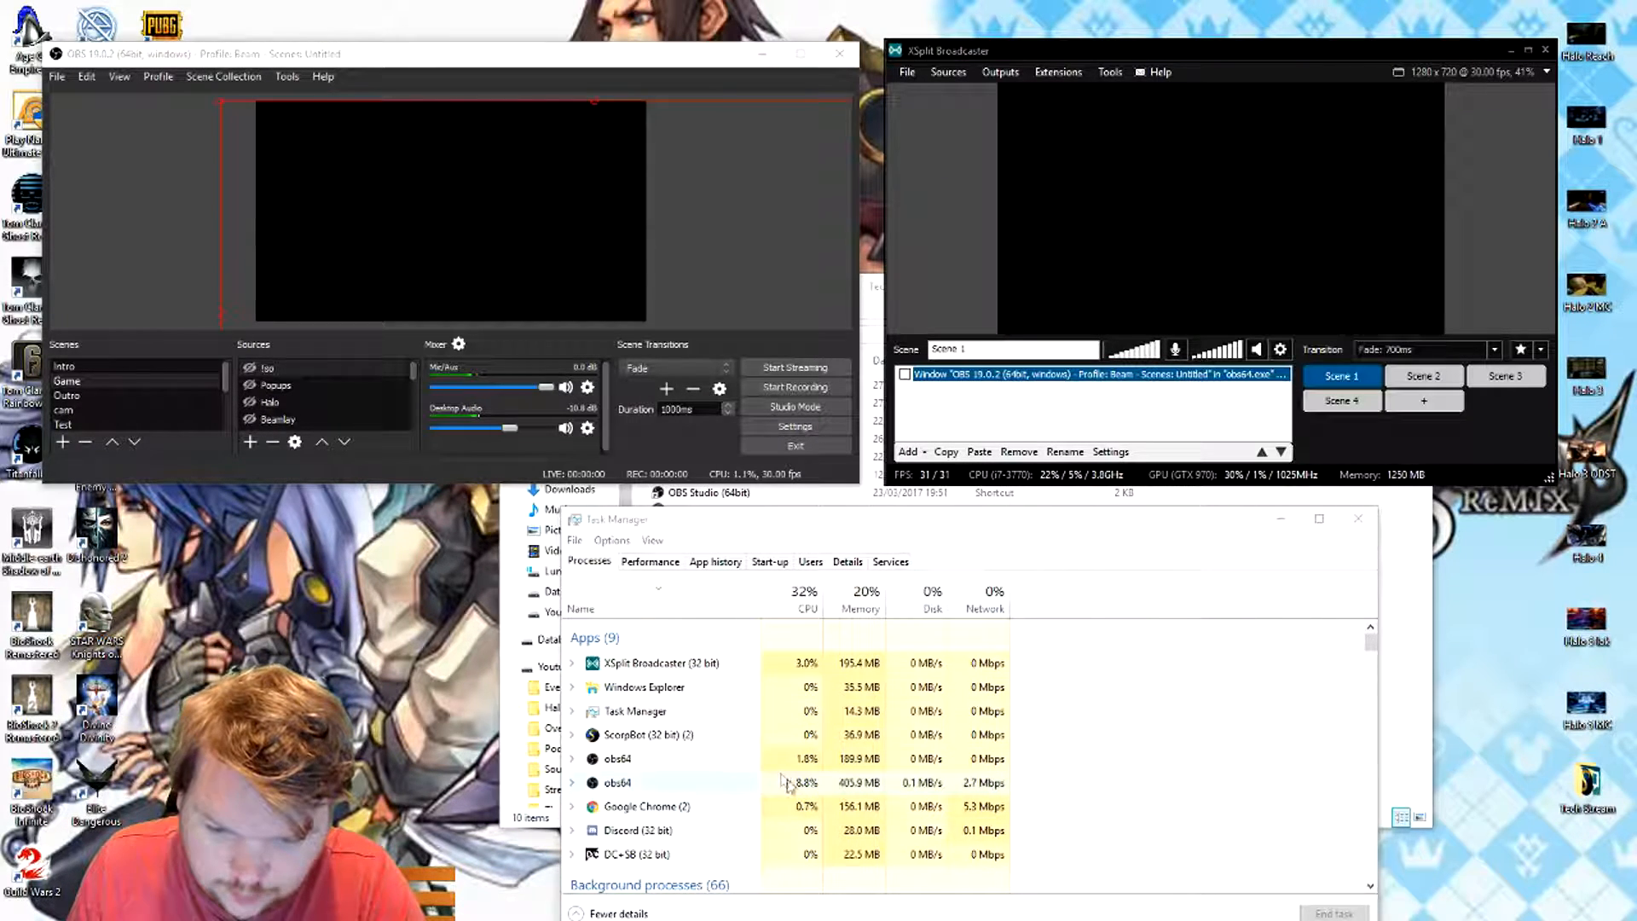
- Expand the second obs64 process in Task Manager to identify which OBS version it is, then collapse it
left_click(706, 793)
left_click(571, 783)
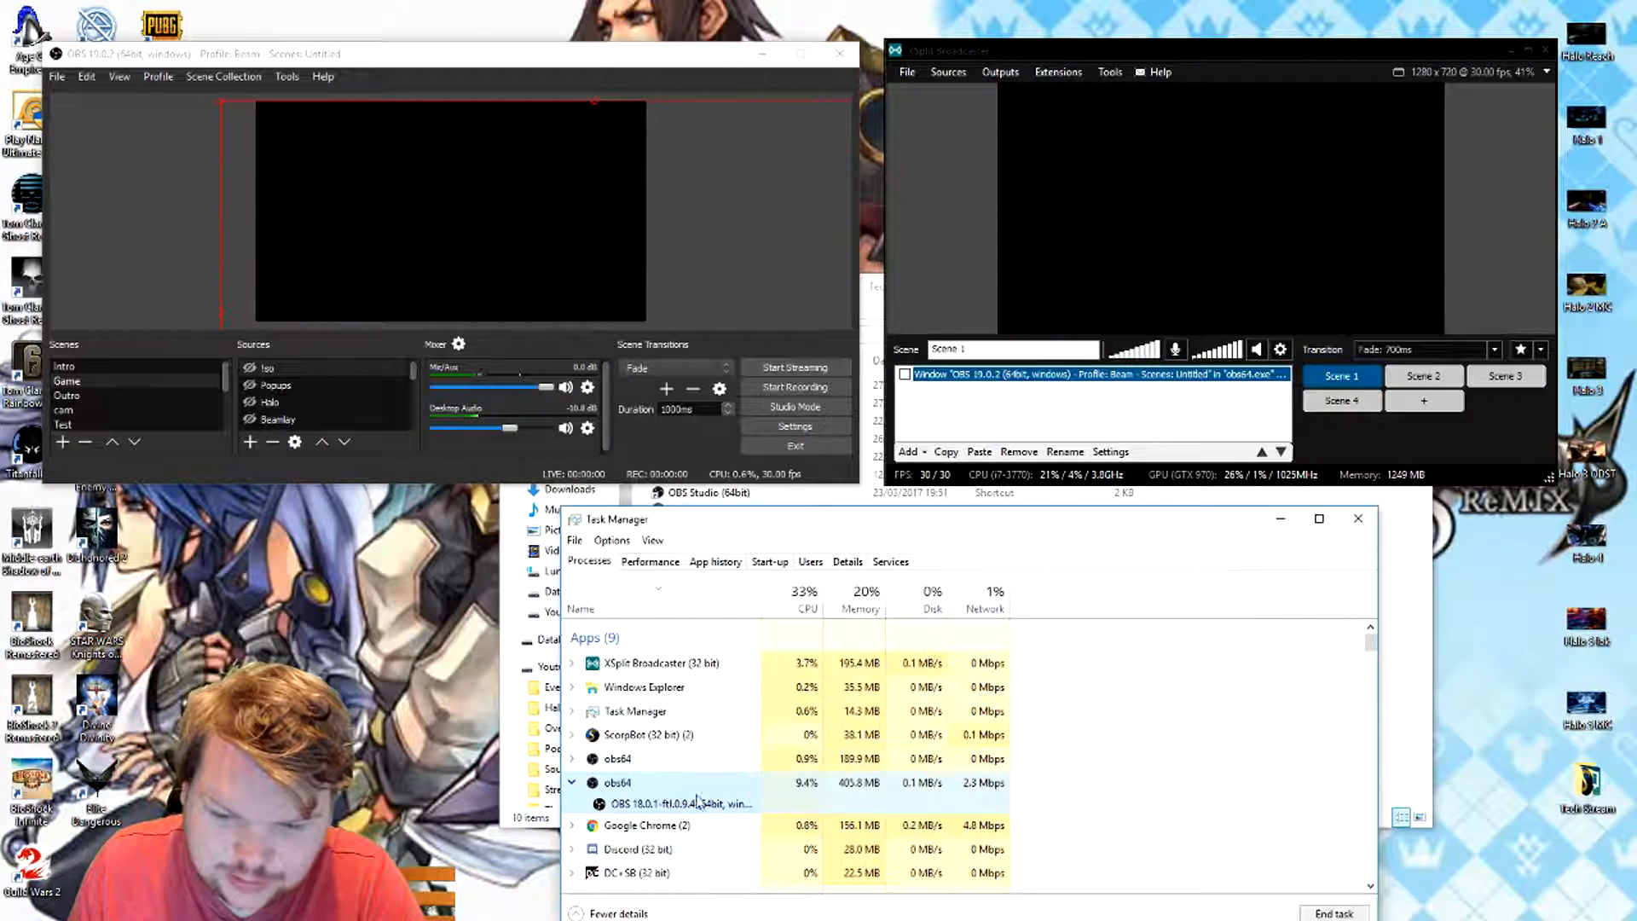
left_click(572, 784)
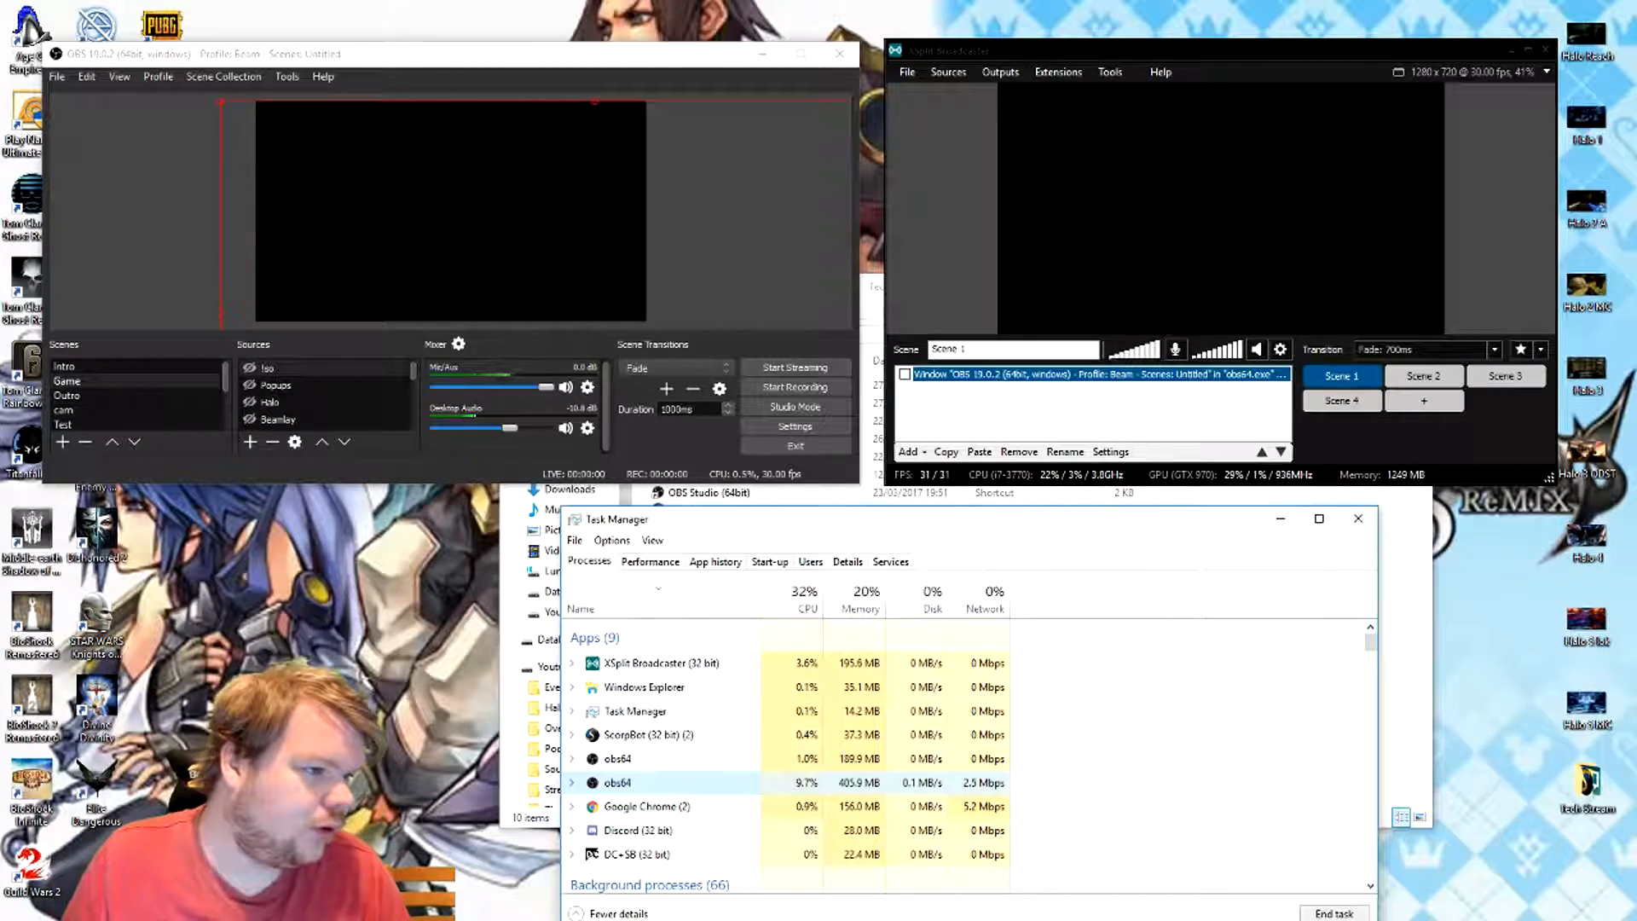
- Switch to File Explorer and open the XSplit Broadcaster folder under C: > Program Files (x86) > SplitmediaLabs
key("alt+Tab")
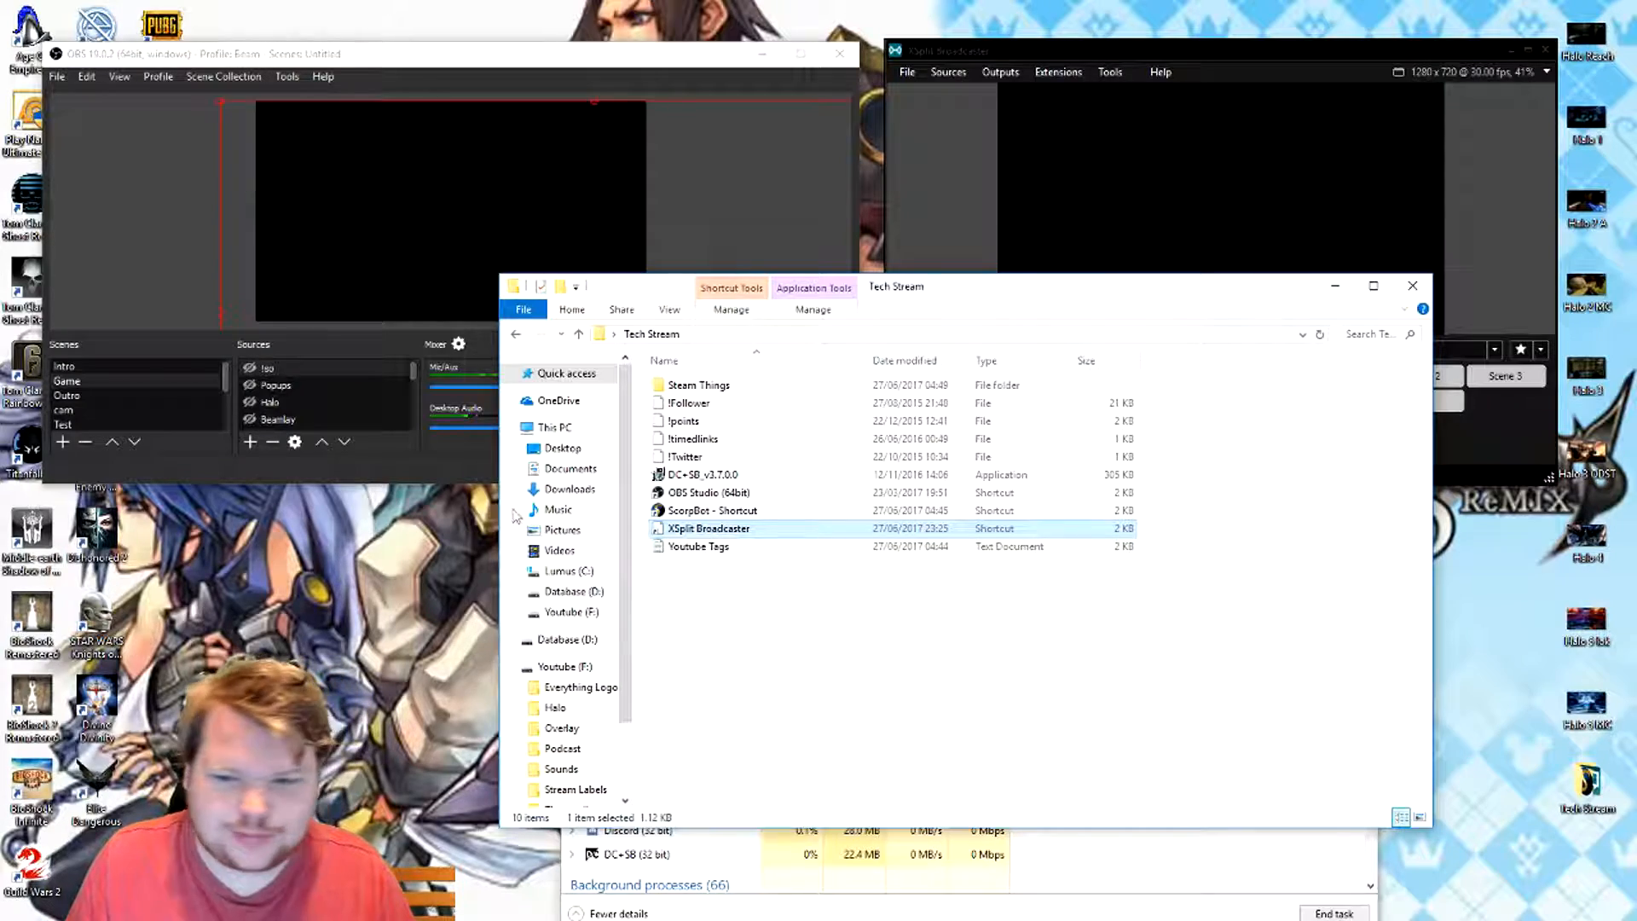
left_click(567, 572)
double_click(729, 474)
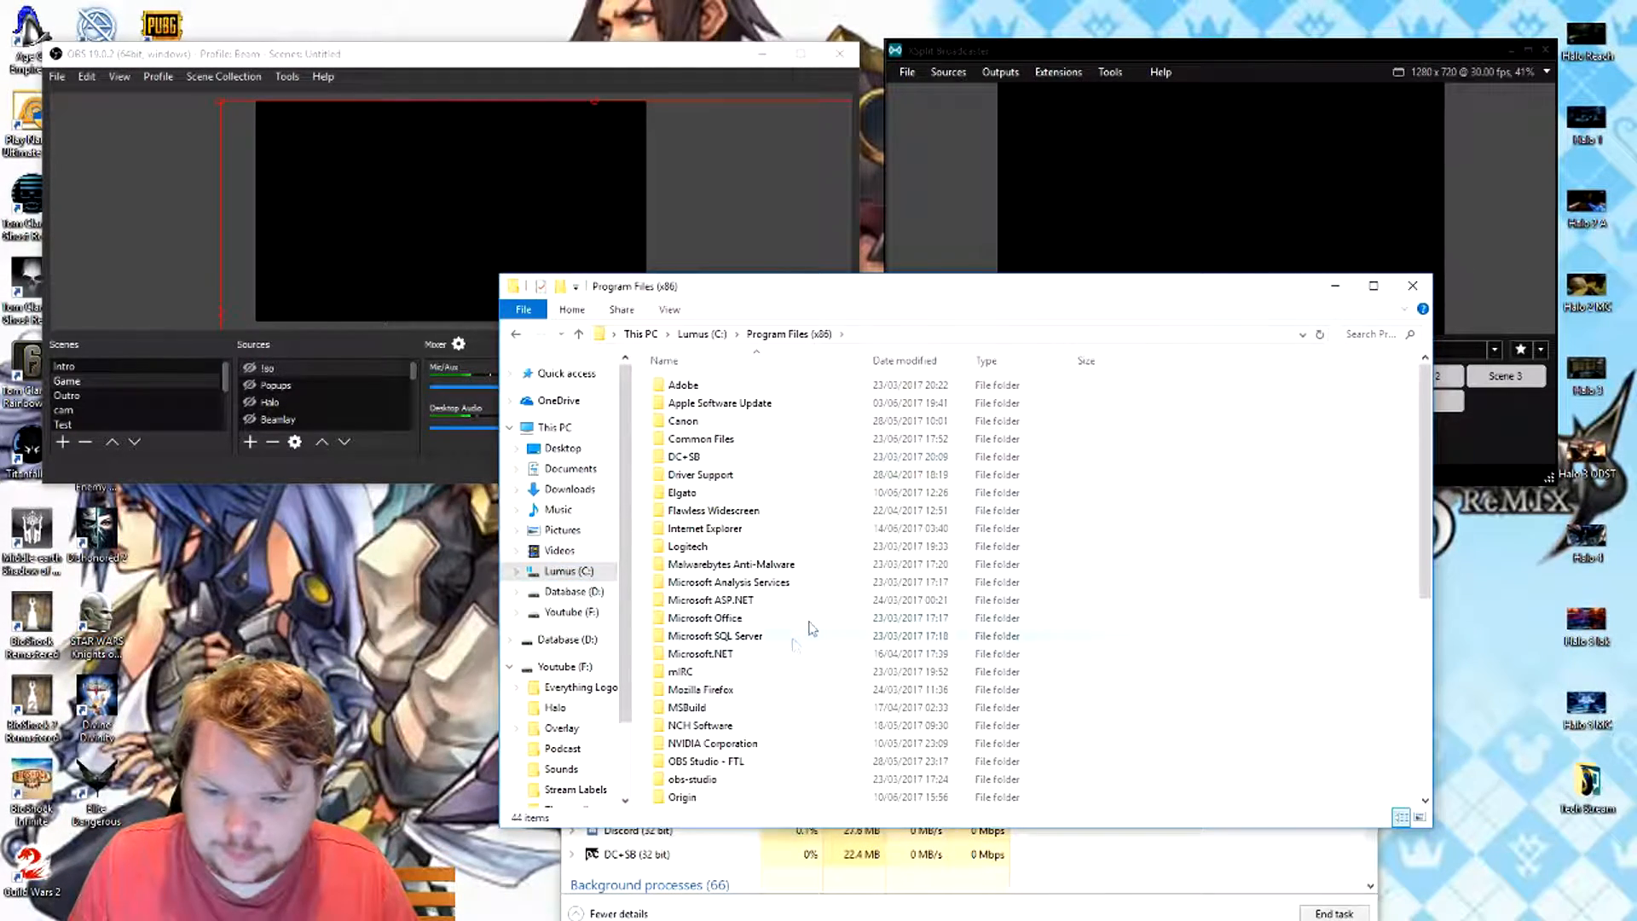
scroll(814, 478, "down", 7)
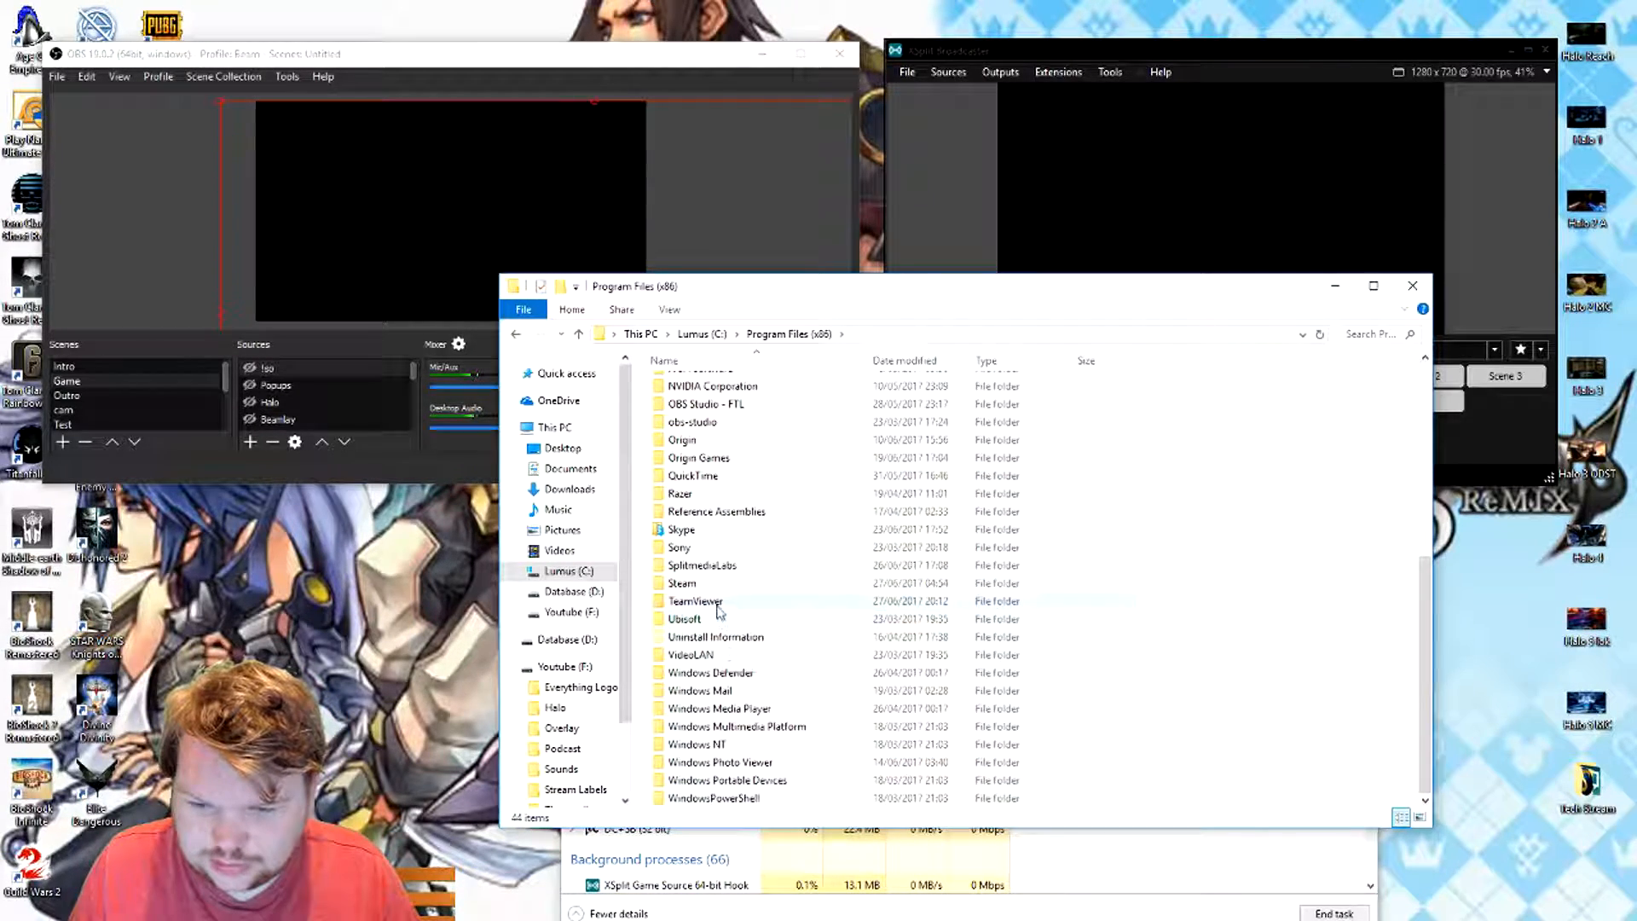
double_click(718, 568)
double_click(714, 386)
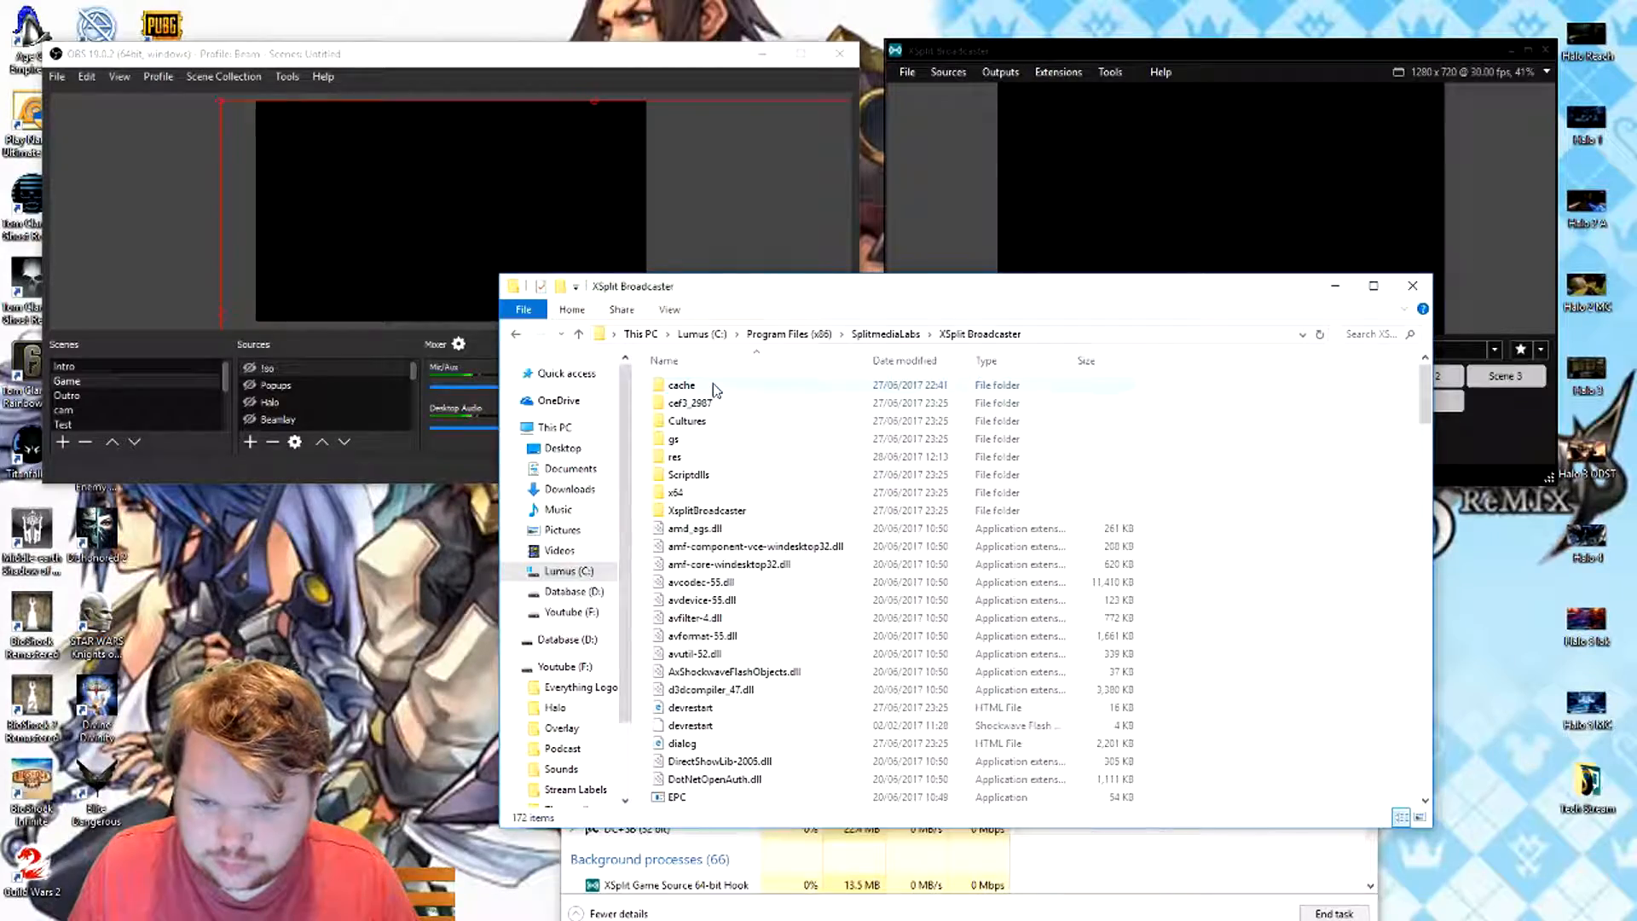
- Look through the XSplit Broadcaster program files and its XsplitBroadcaster subfolder, then close the File Explorer window
scroll(742, 547, "down", 20)
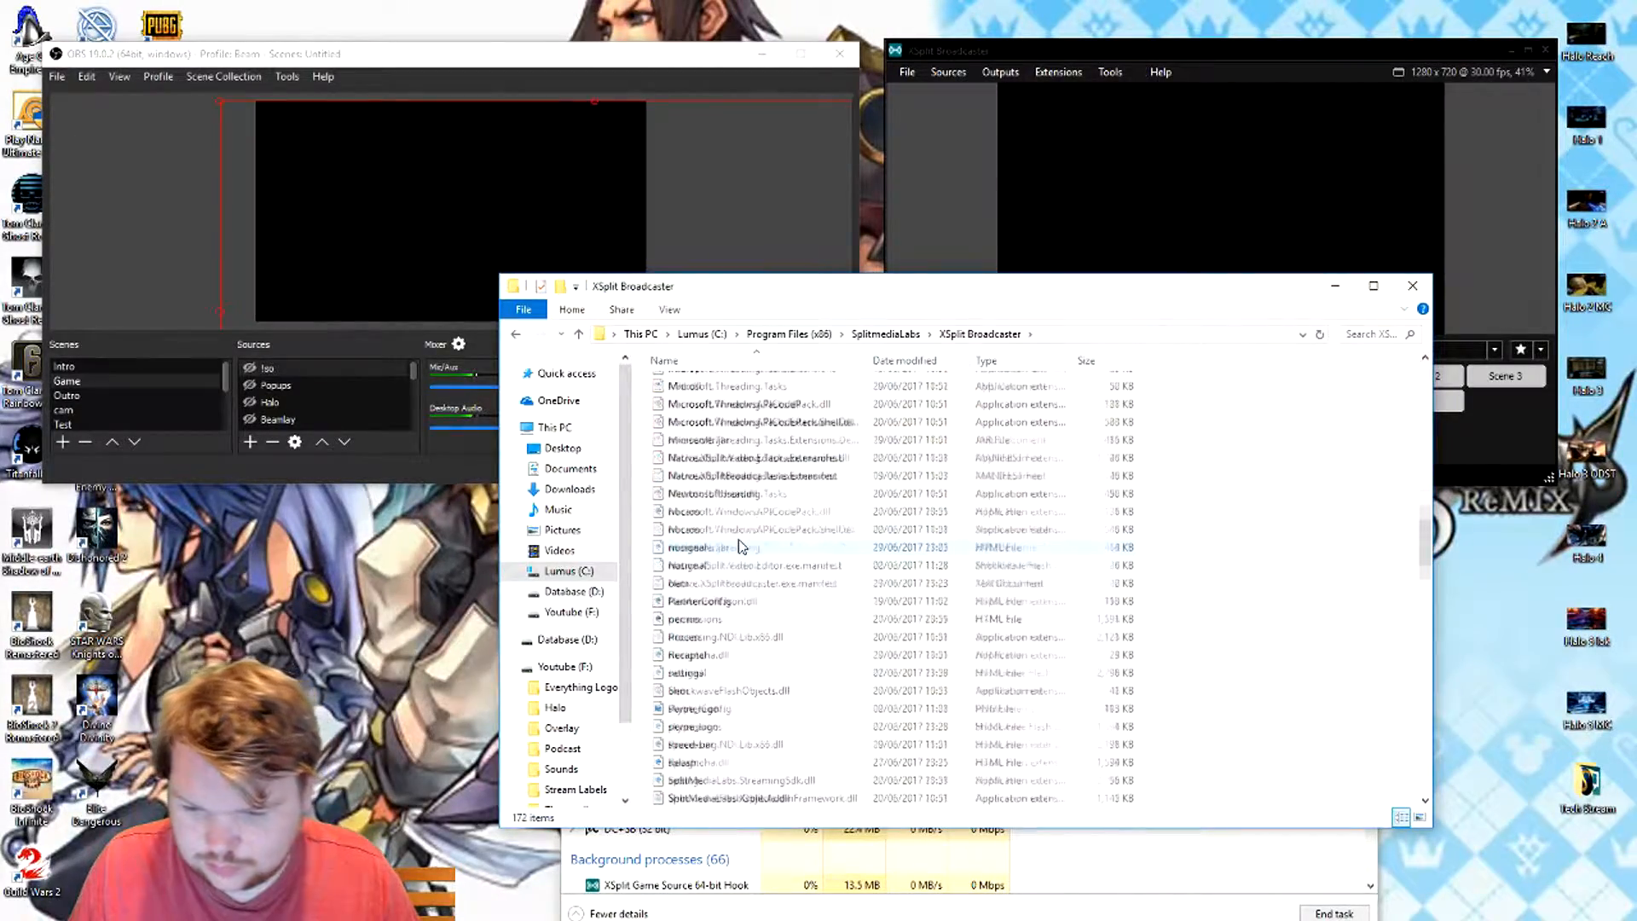
scroll(739, 547, "down", 17)
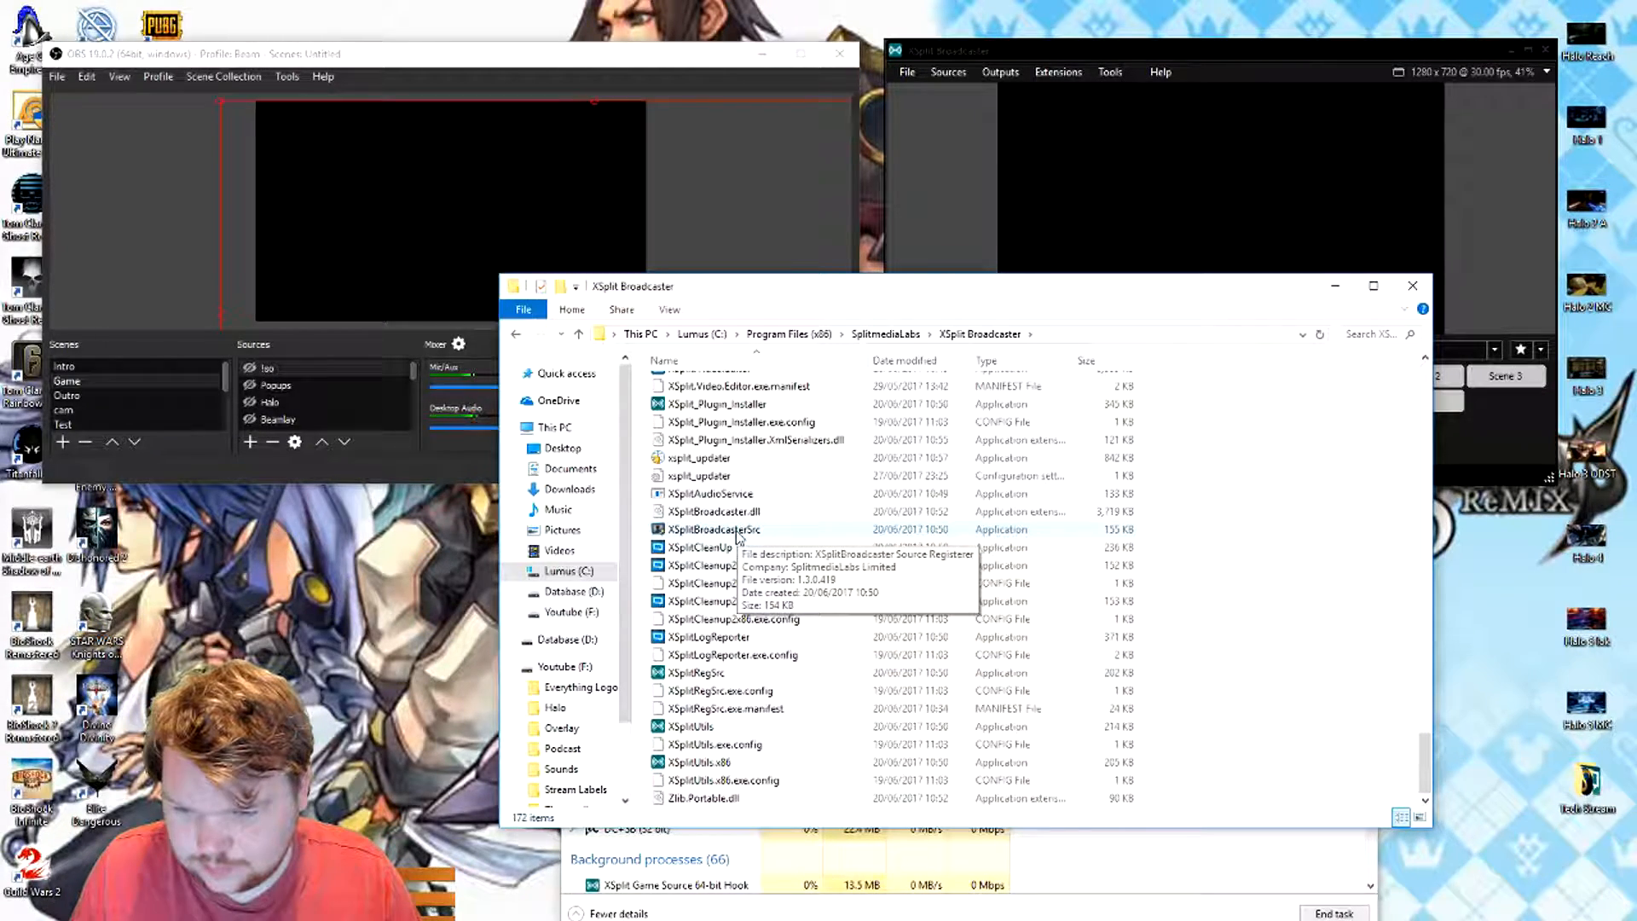
scroll(738, 534, "up", 4)
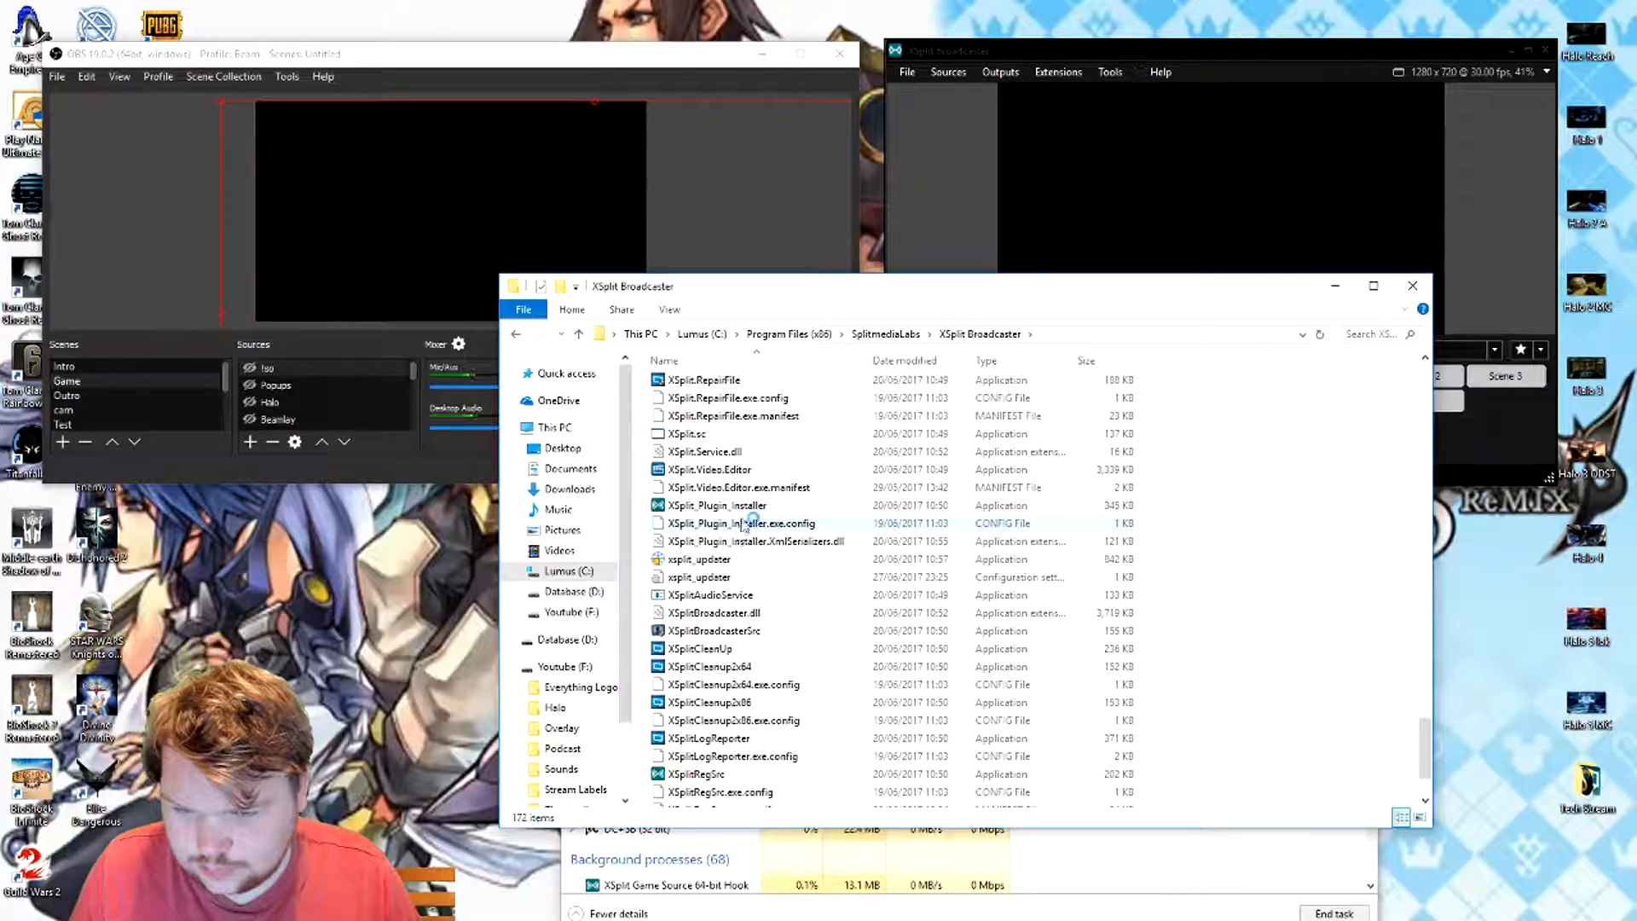
scroll(745, 507, "up", 15)
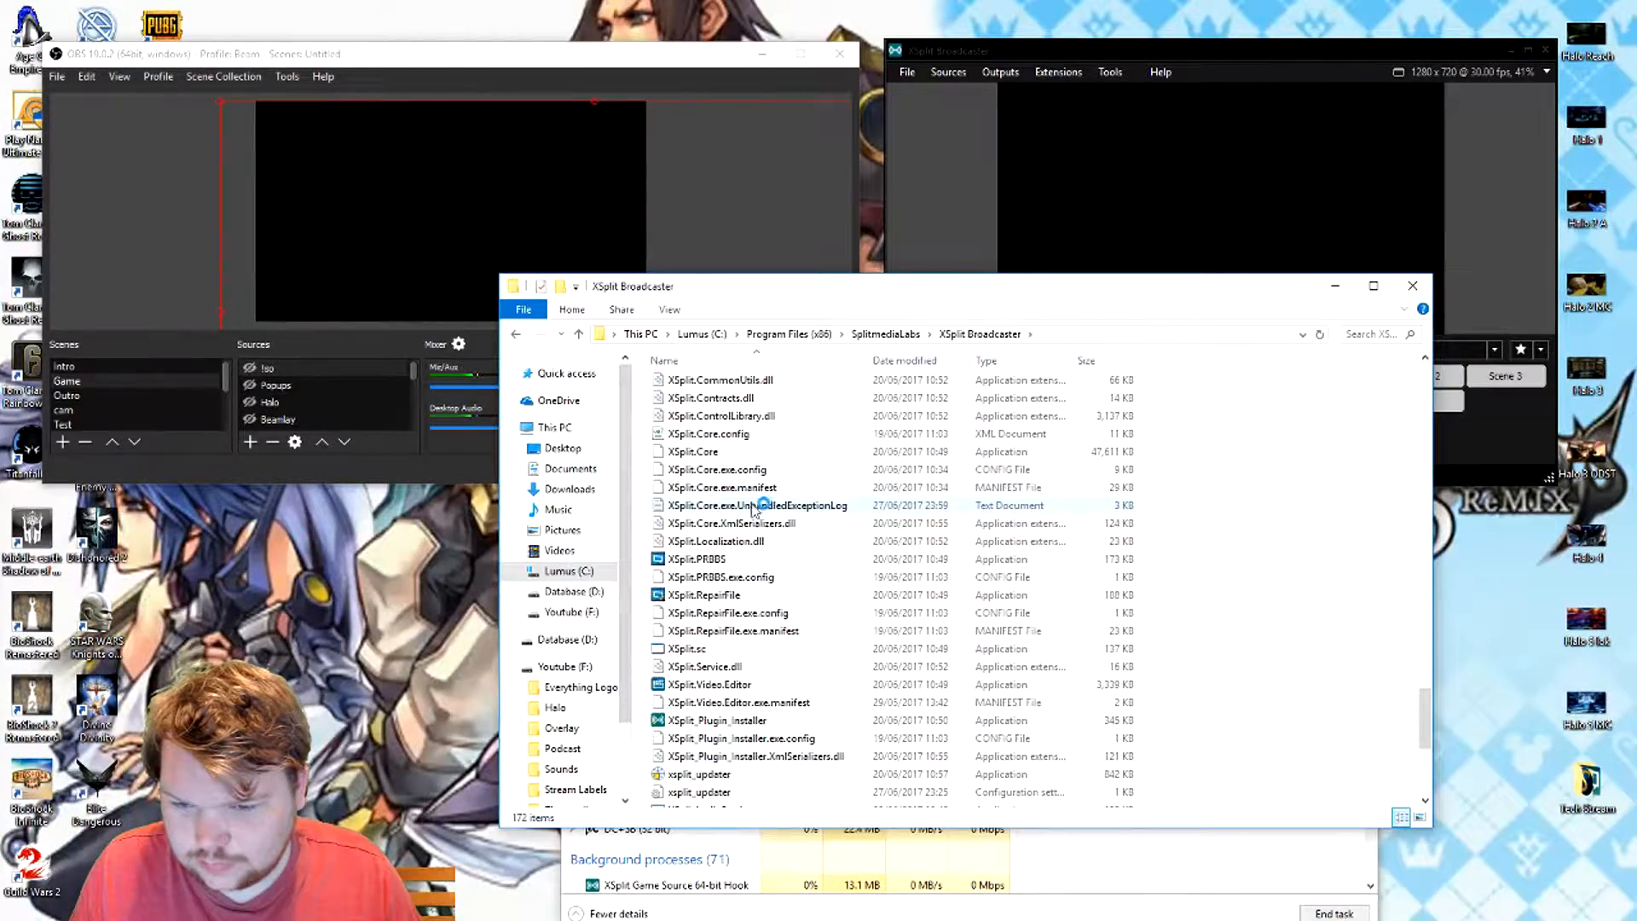
scroll(747, 501, "up", 20)
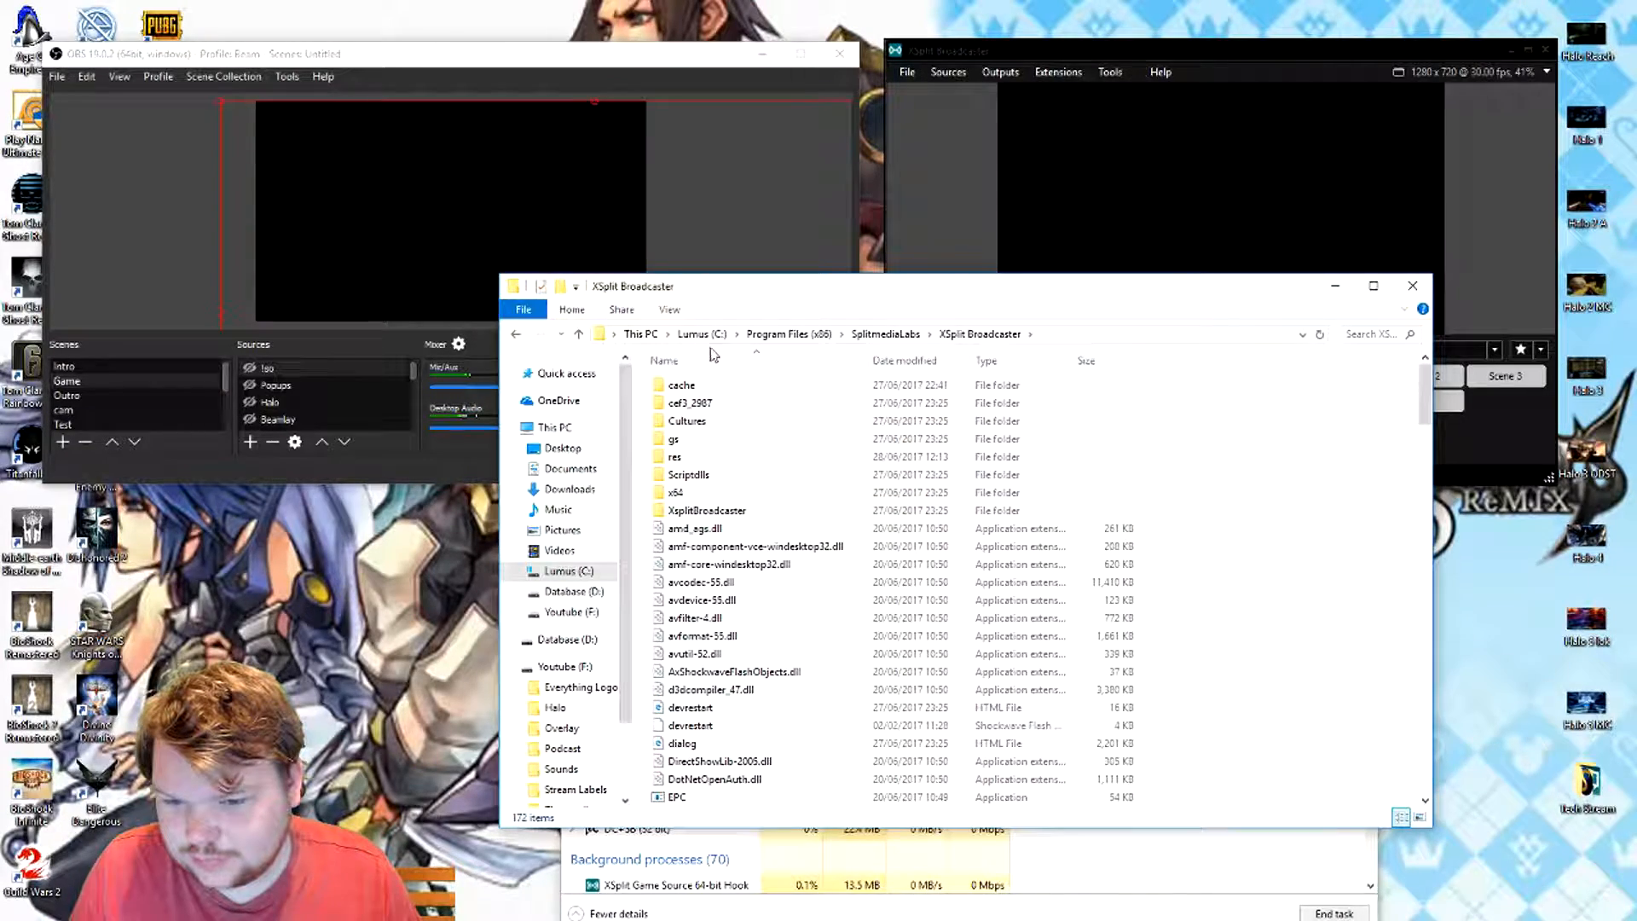
double_click(739, 510)
scroll(735, 504, "down", 3)
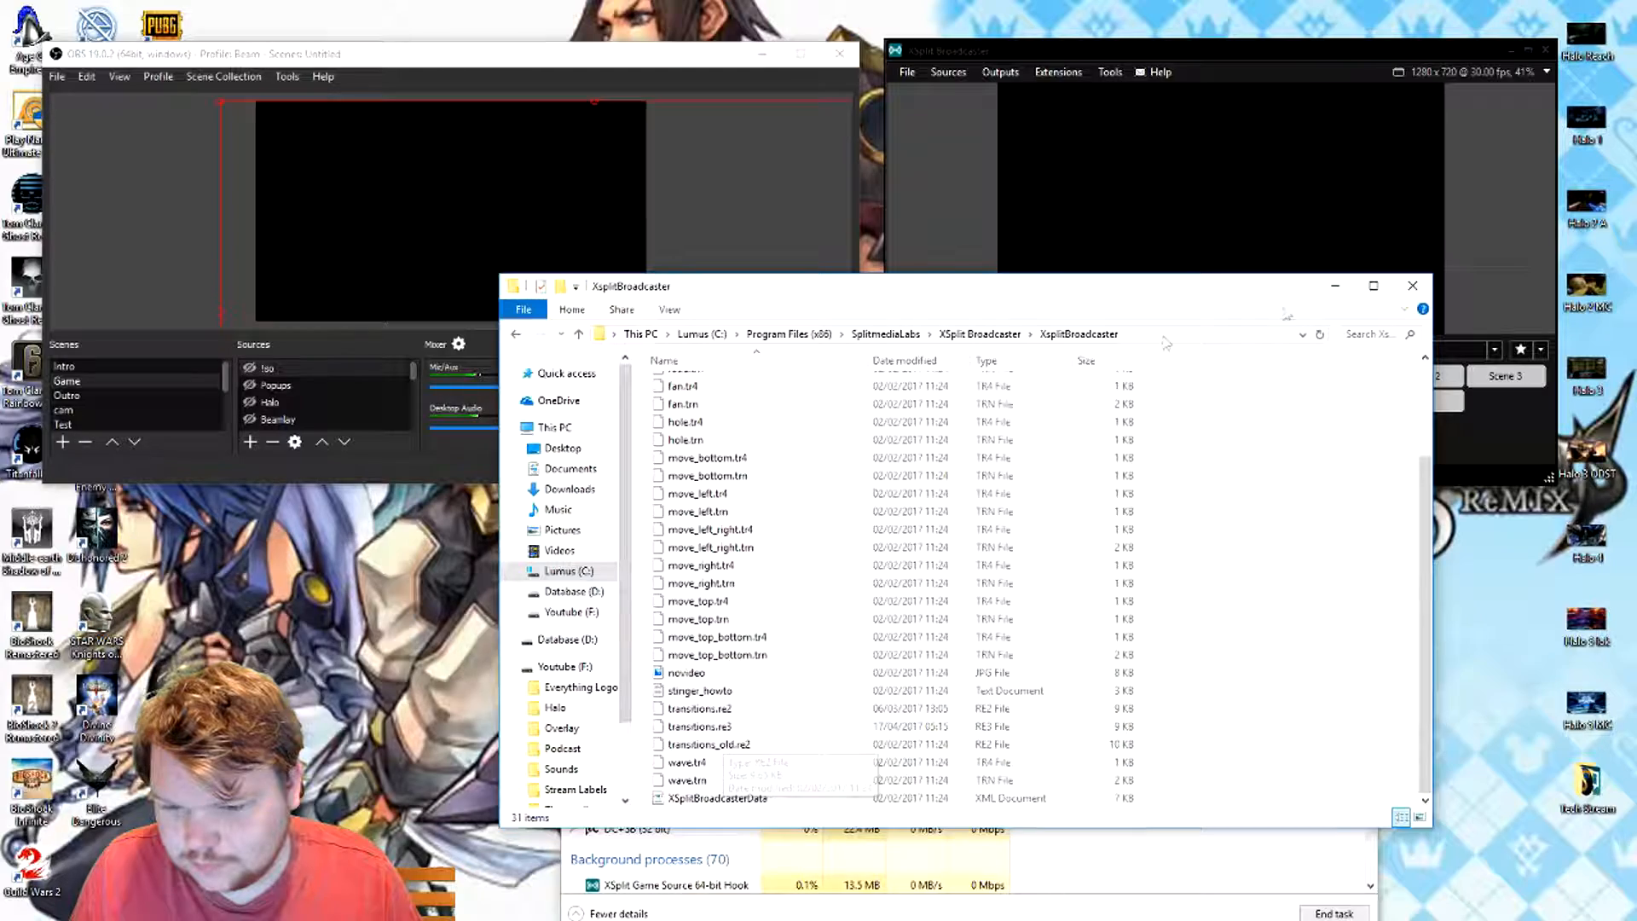
left_click(1413, 286)
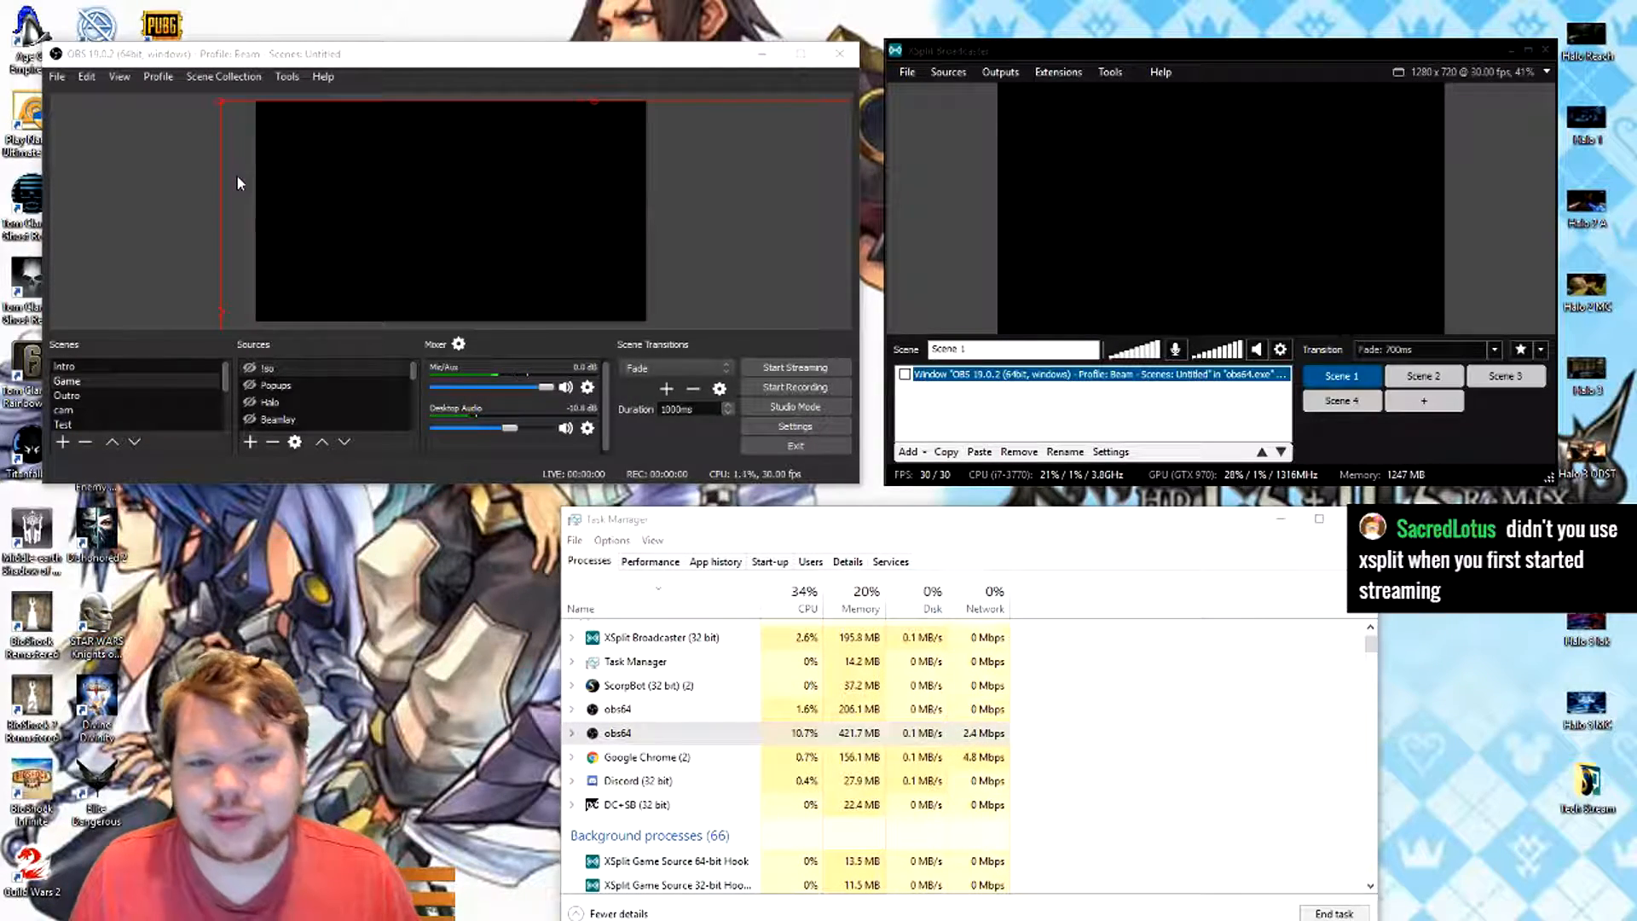
- Open the settings of both OBS and XSplit Broadcaster for comparison, and move the OBS settings window off its original spot
left_click(56, 76)
left_click(83, 142)
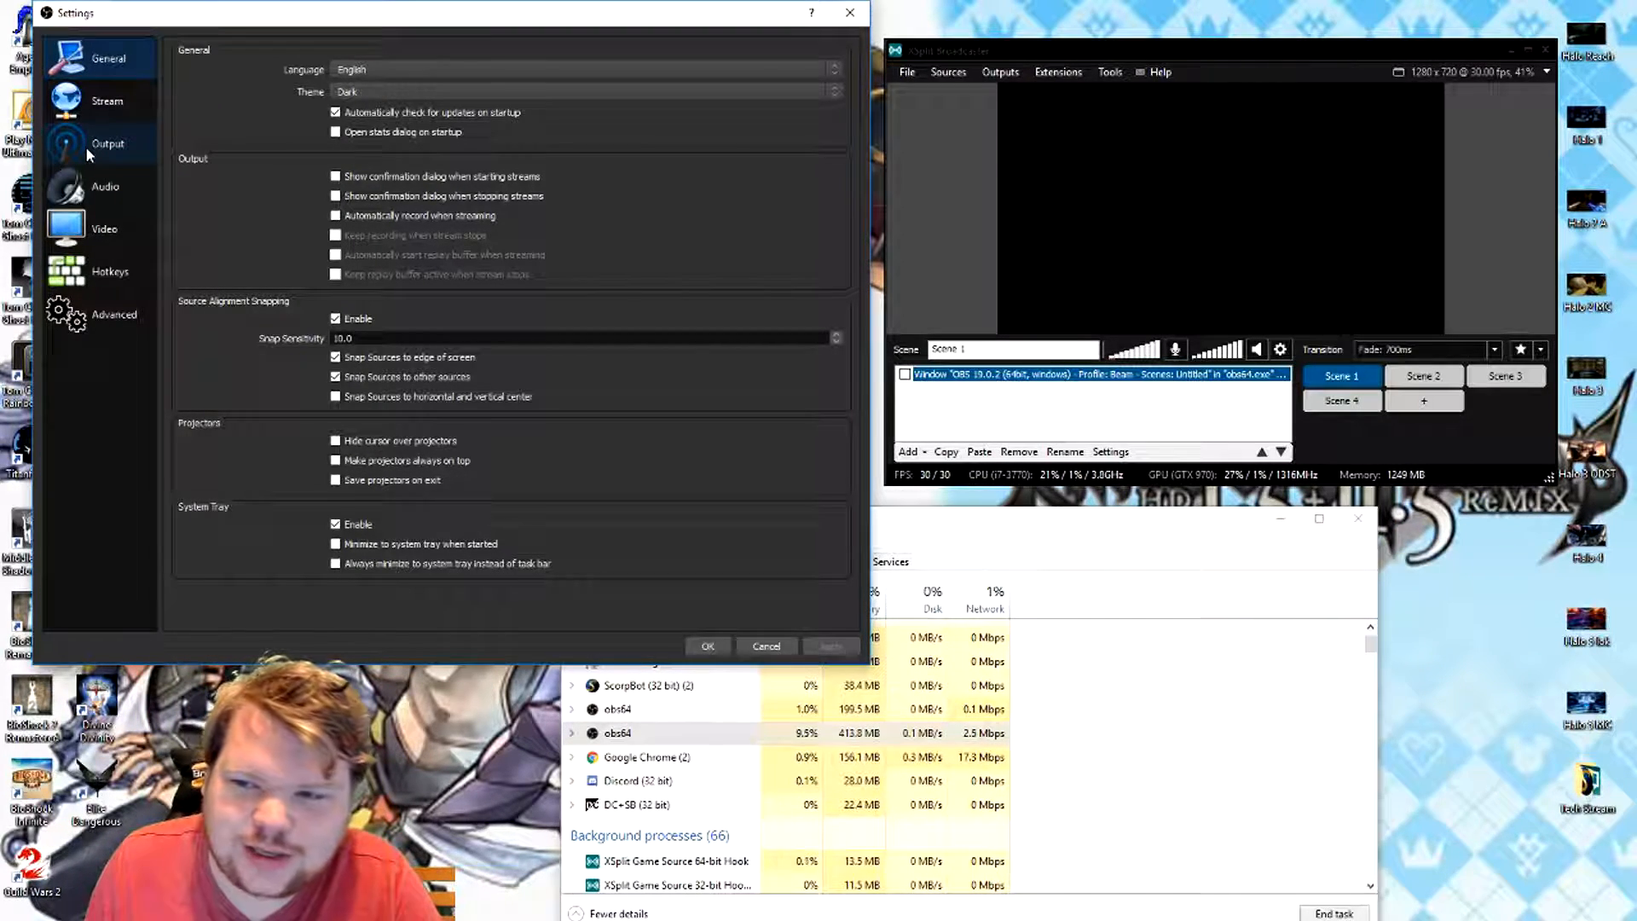
left_click(999, 73)
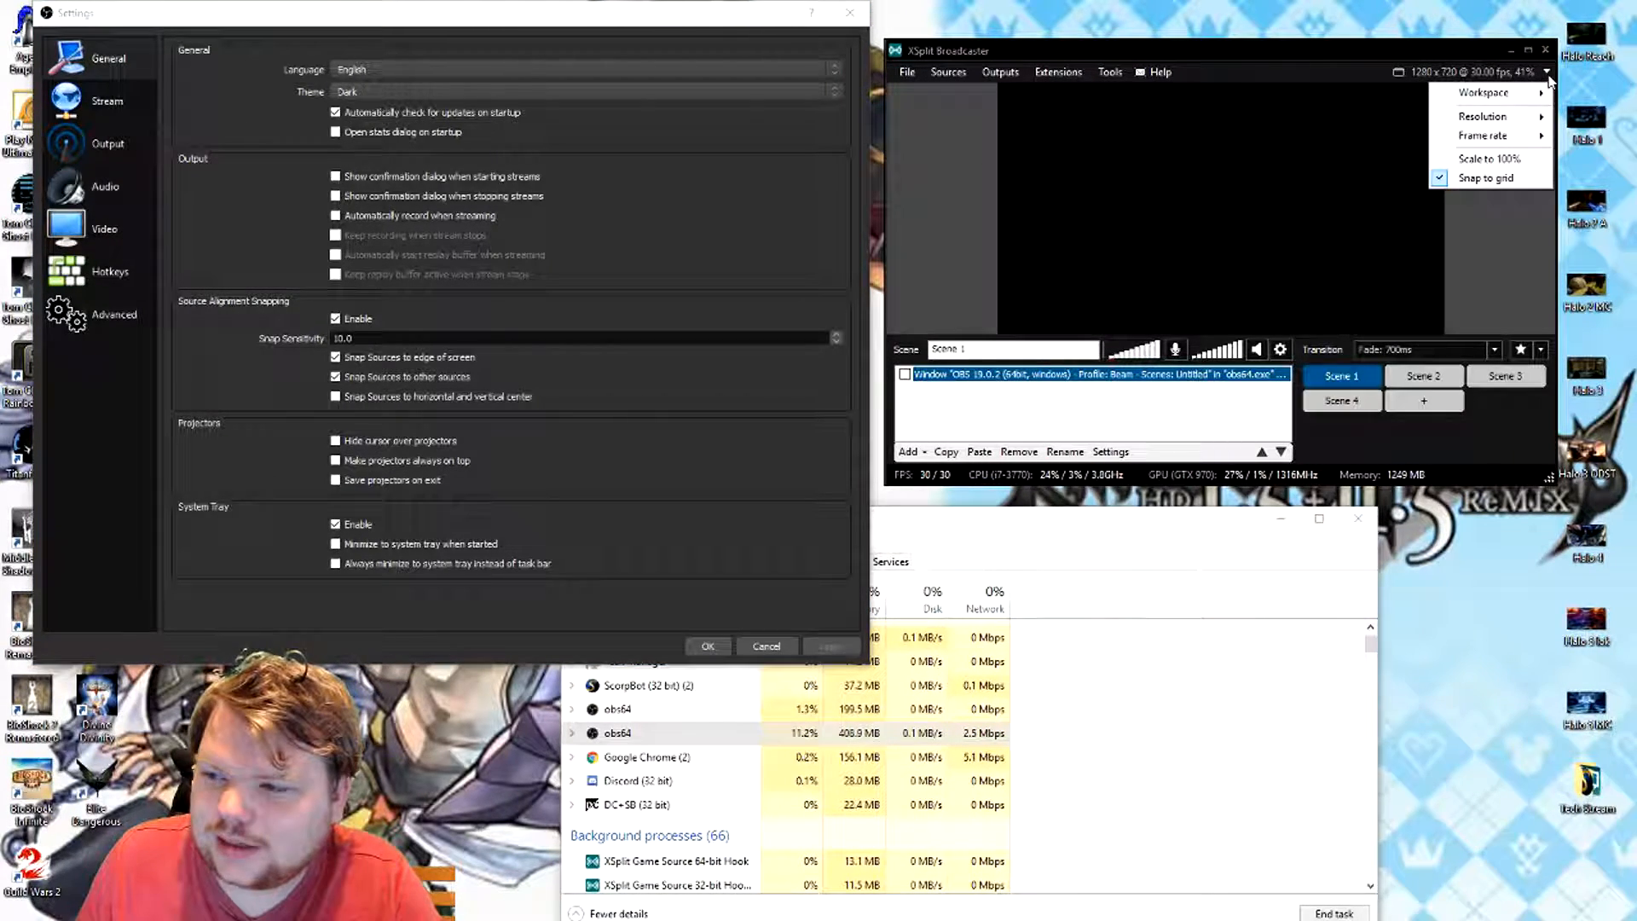
left_click(1099, 74)
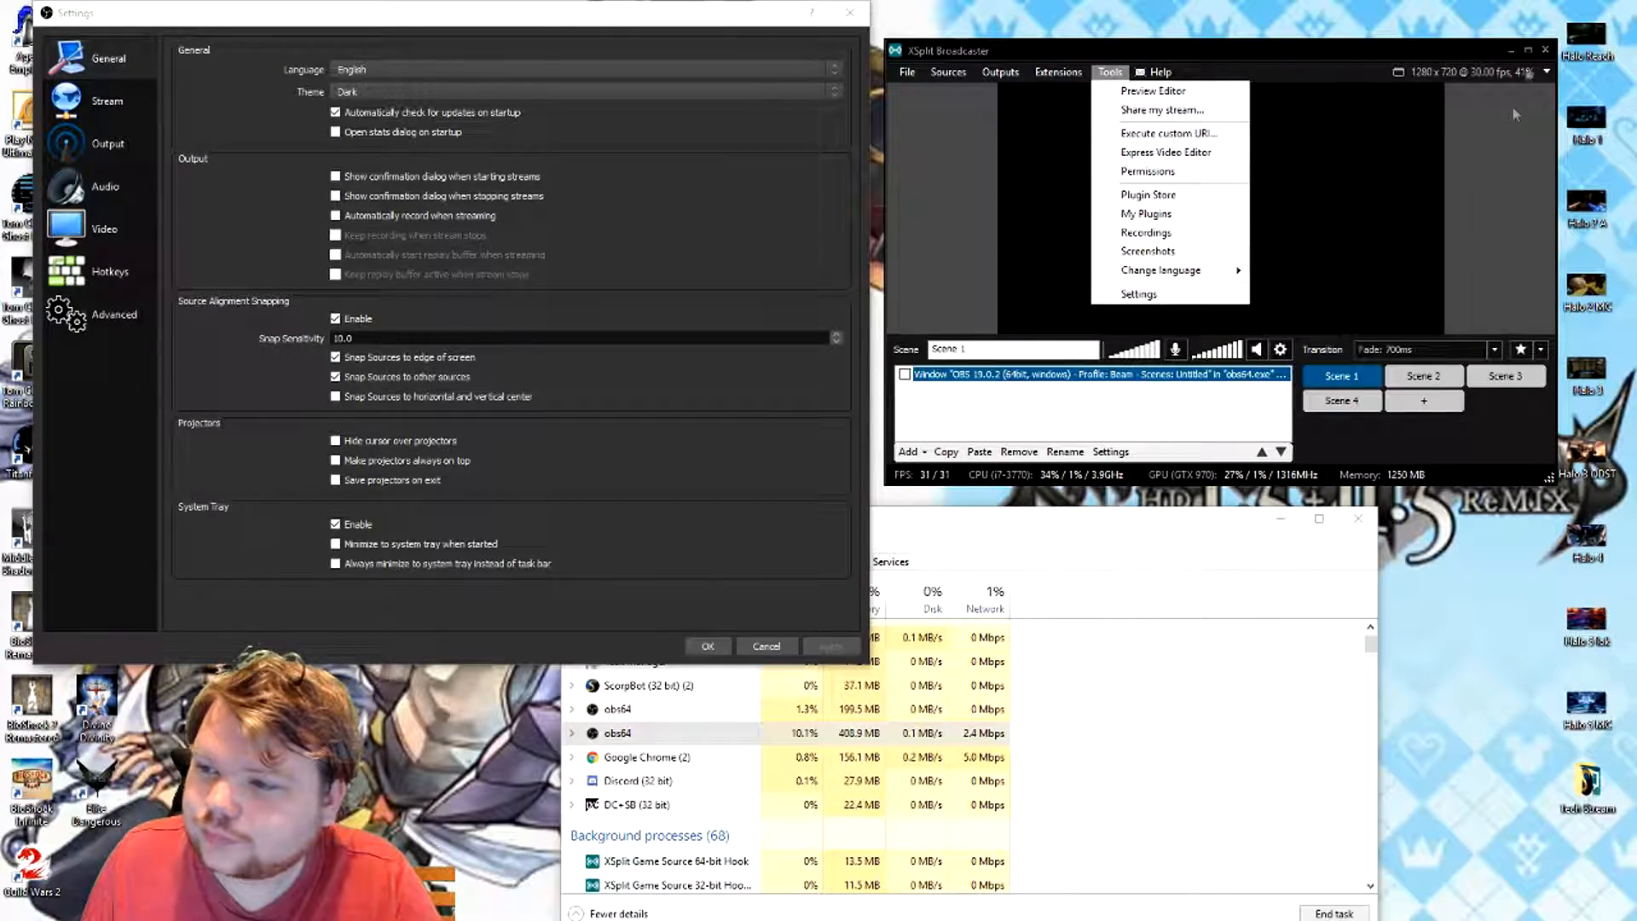
left_click(1164, 295)
left_click_drag(614, 17, 972, 53)
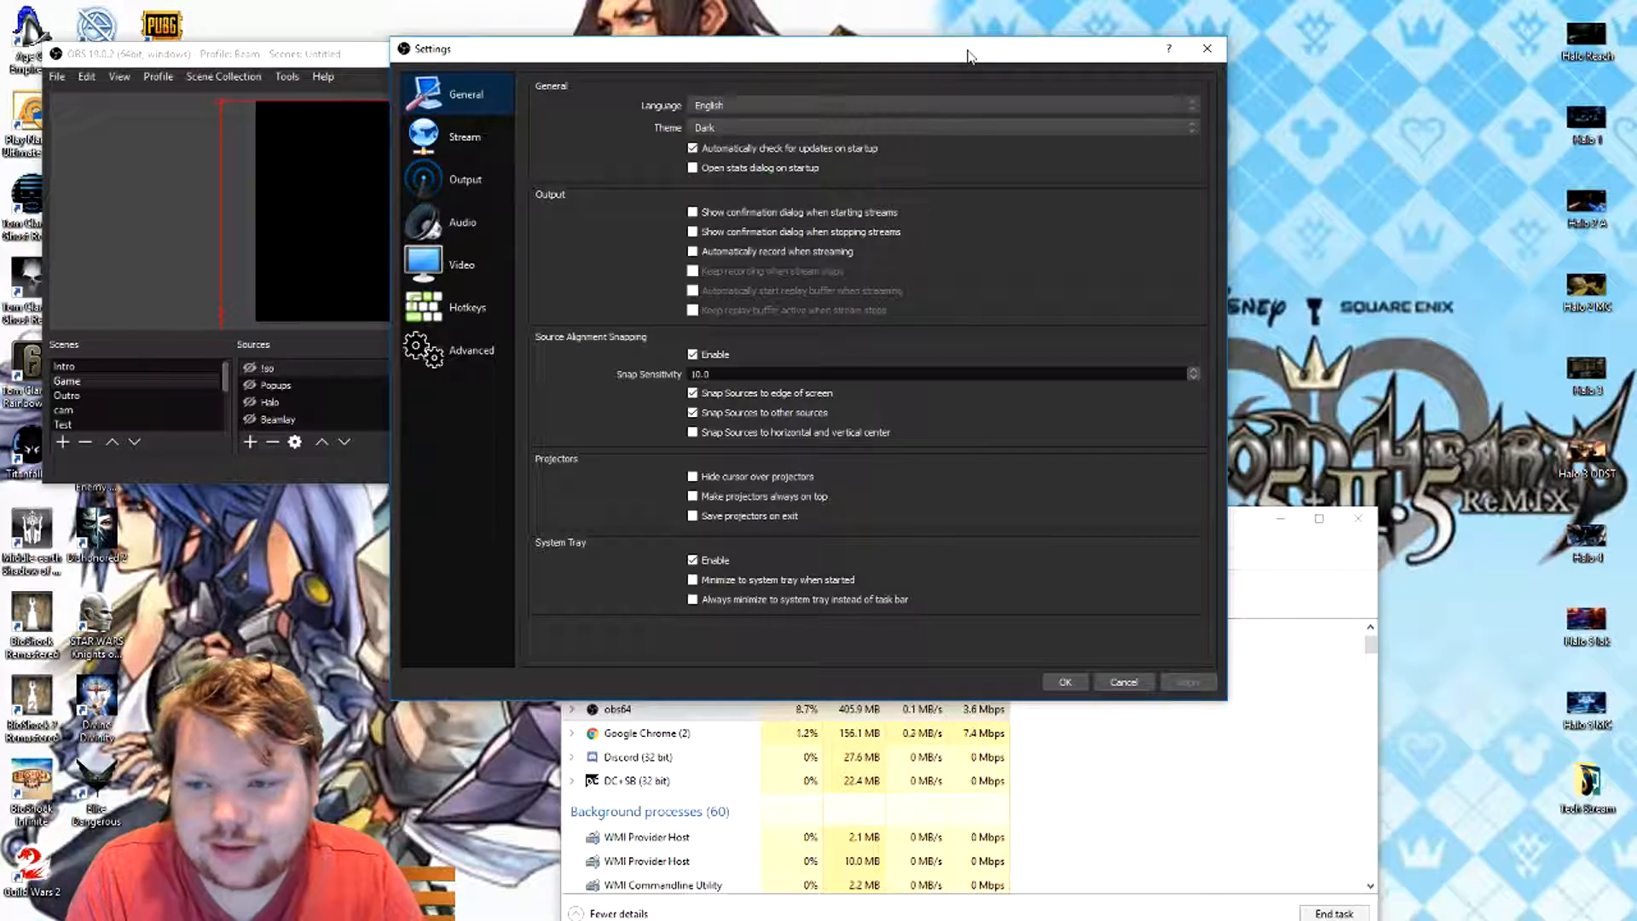
- Try the Default theme in the OBS general settings and switch back to the Dark theme
left_click(920, 122)
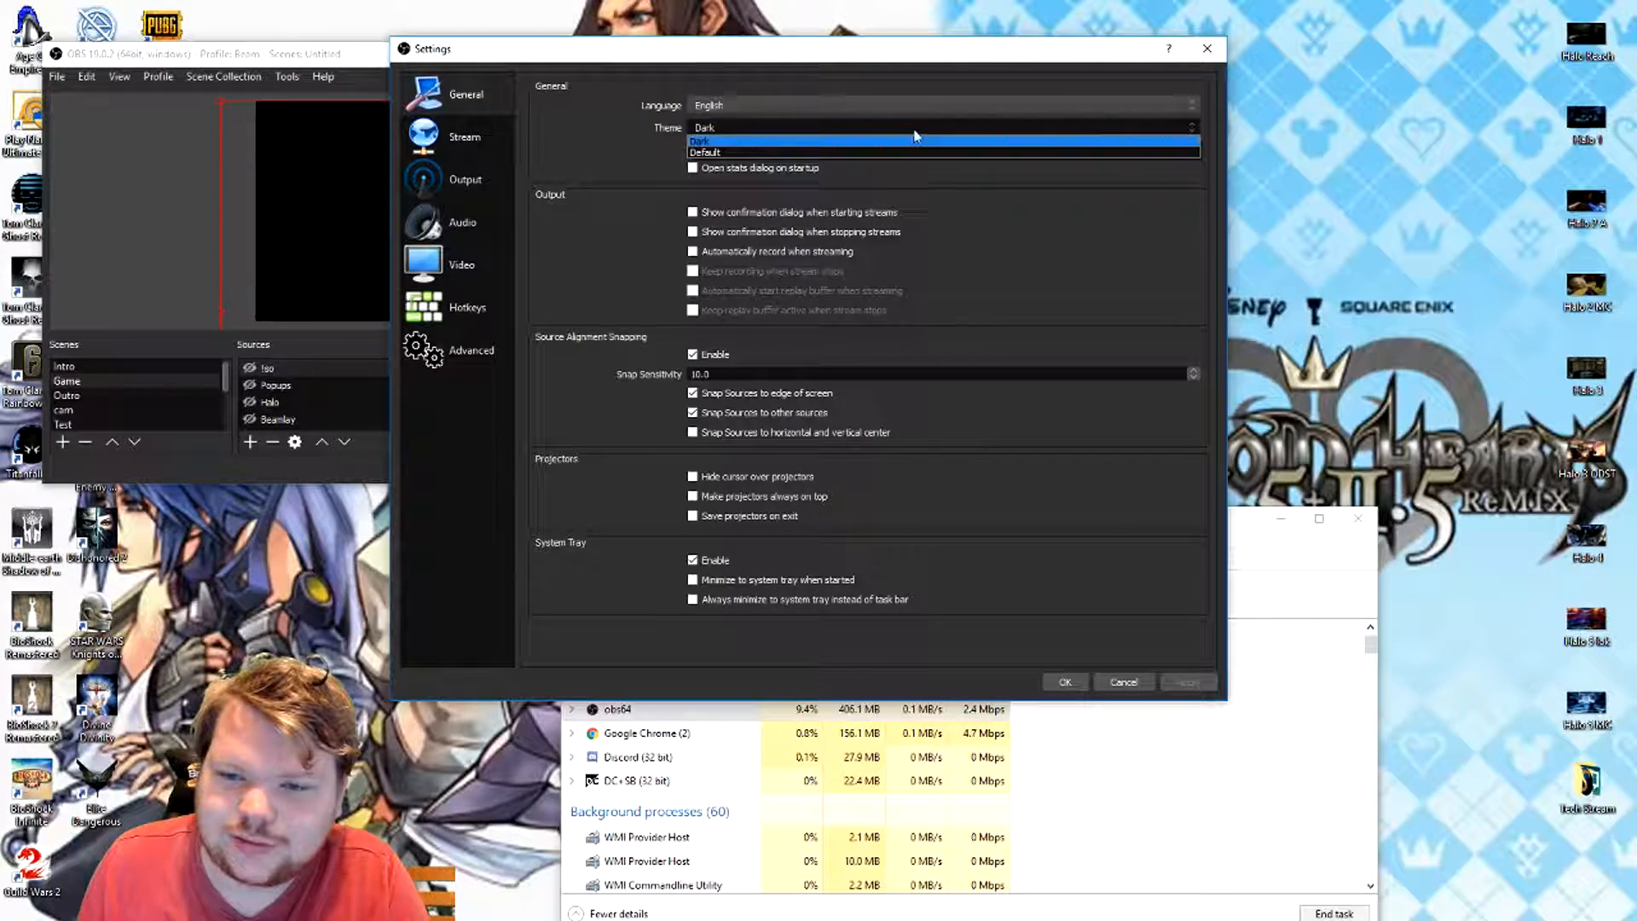
left_click(881, 153)
left_click(909, 125)
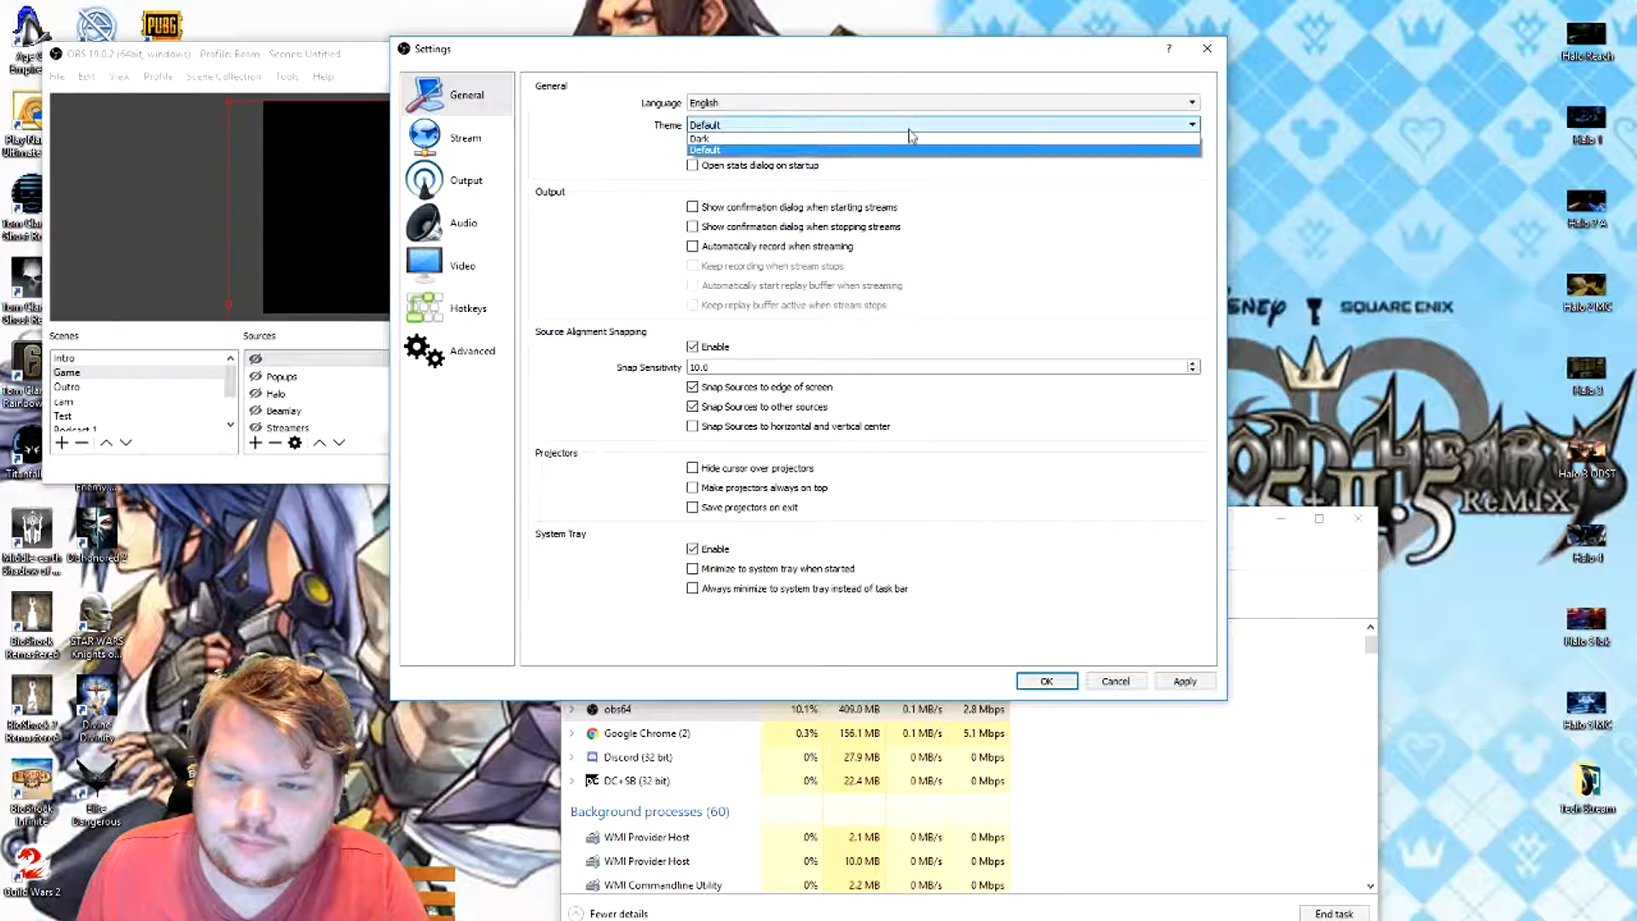
left_click(906, 139)
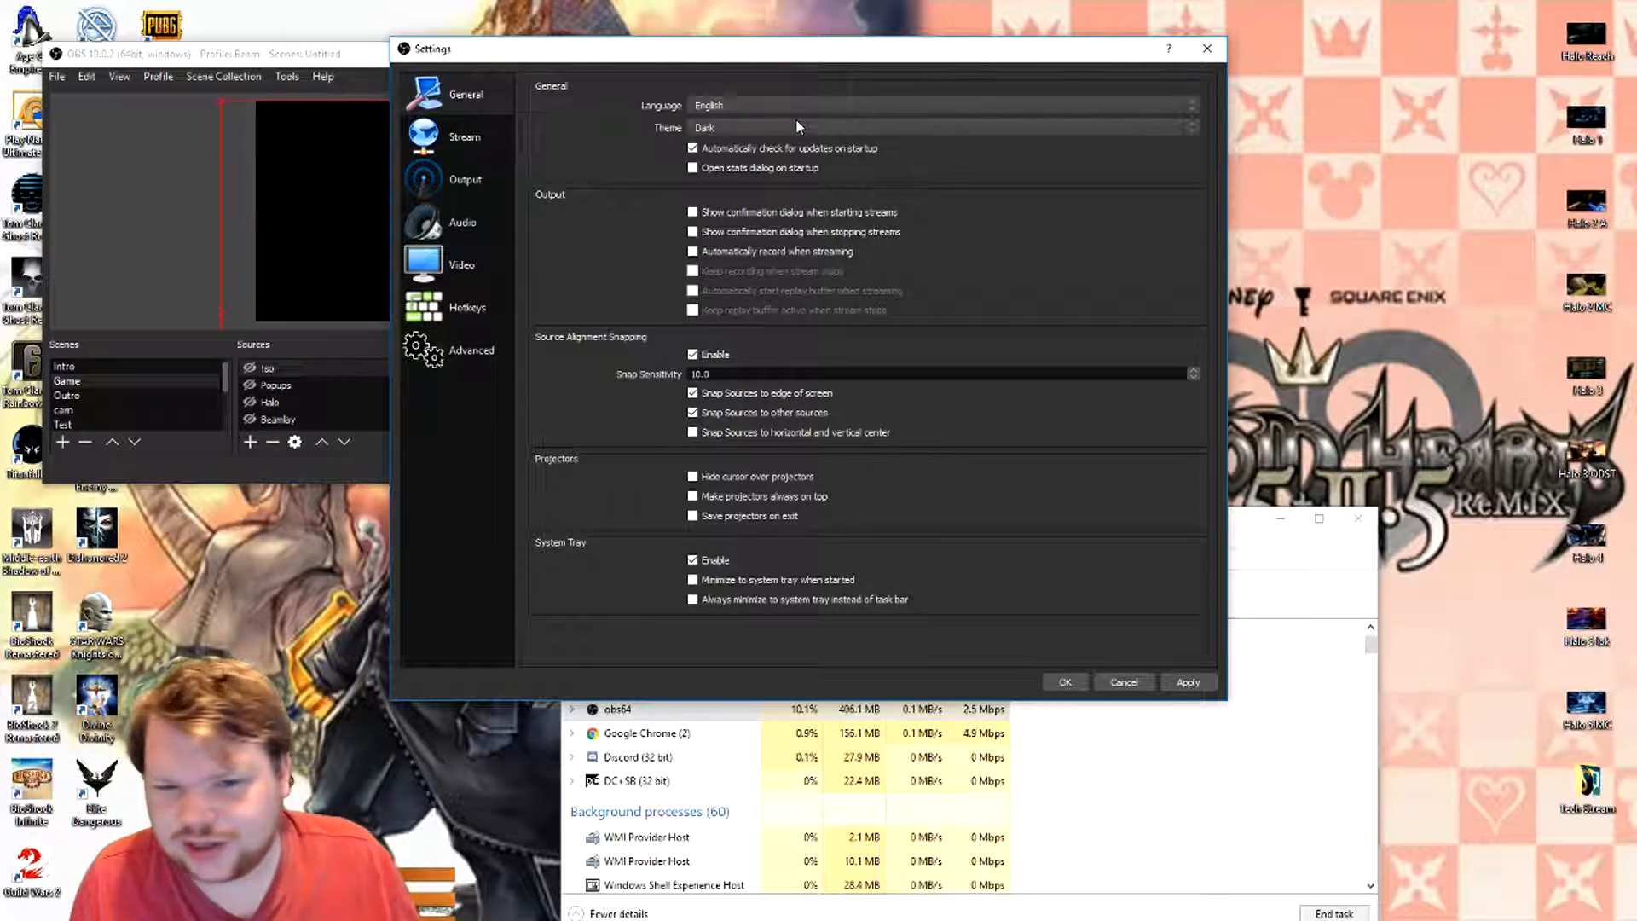
- Open the OBS stream settings and review the available stream types, keeping Streaming Services
left_click(483, 134)
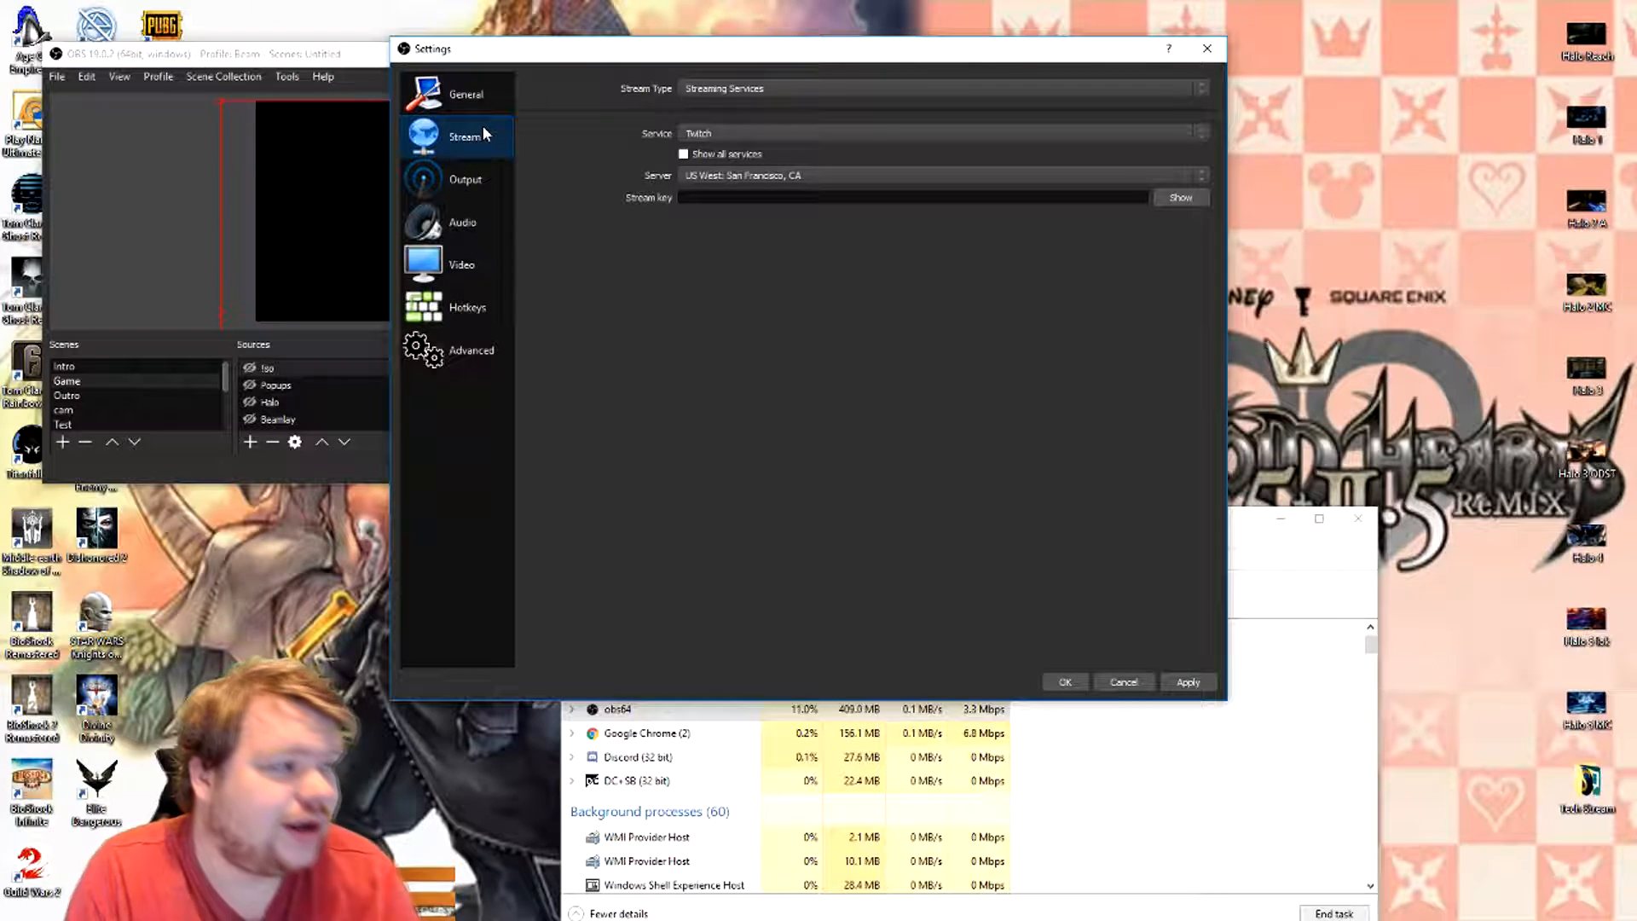
left_click(833, 90)
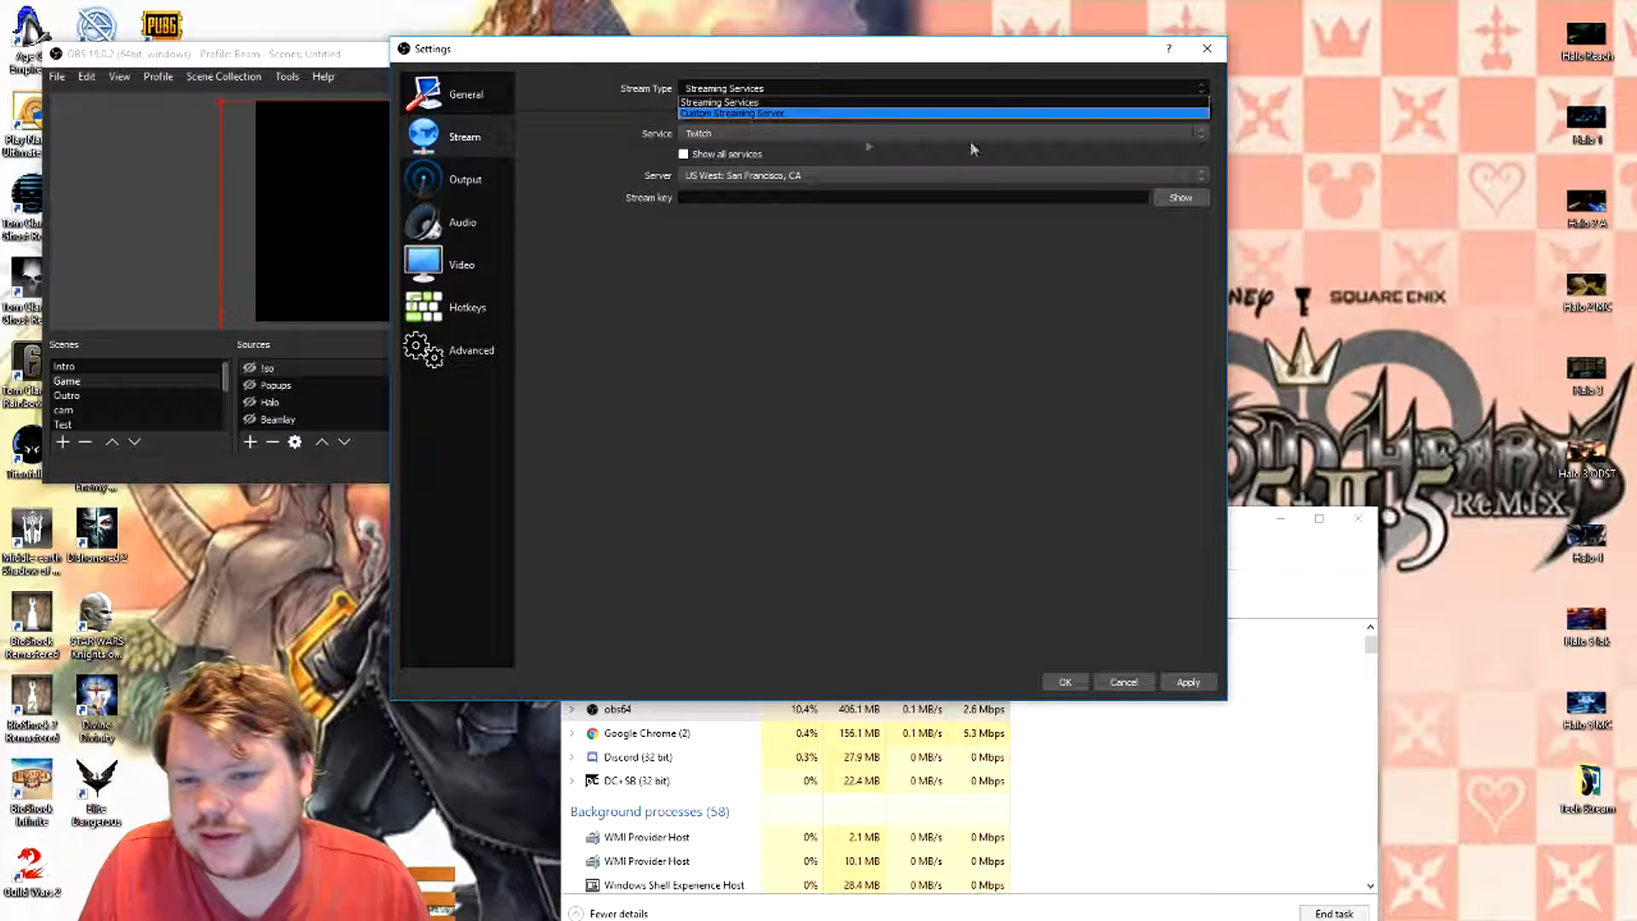
left_click(623, 195)
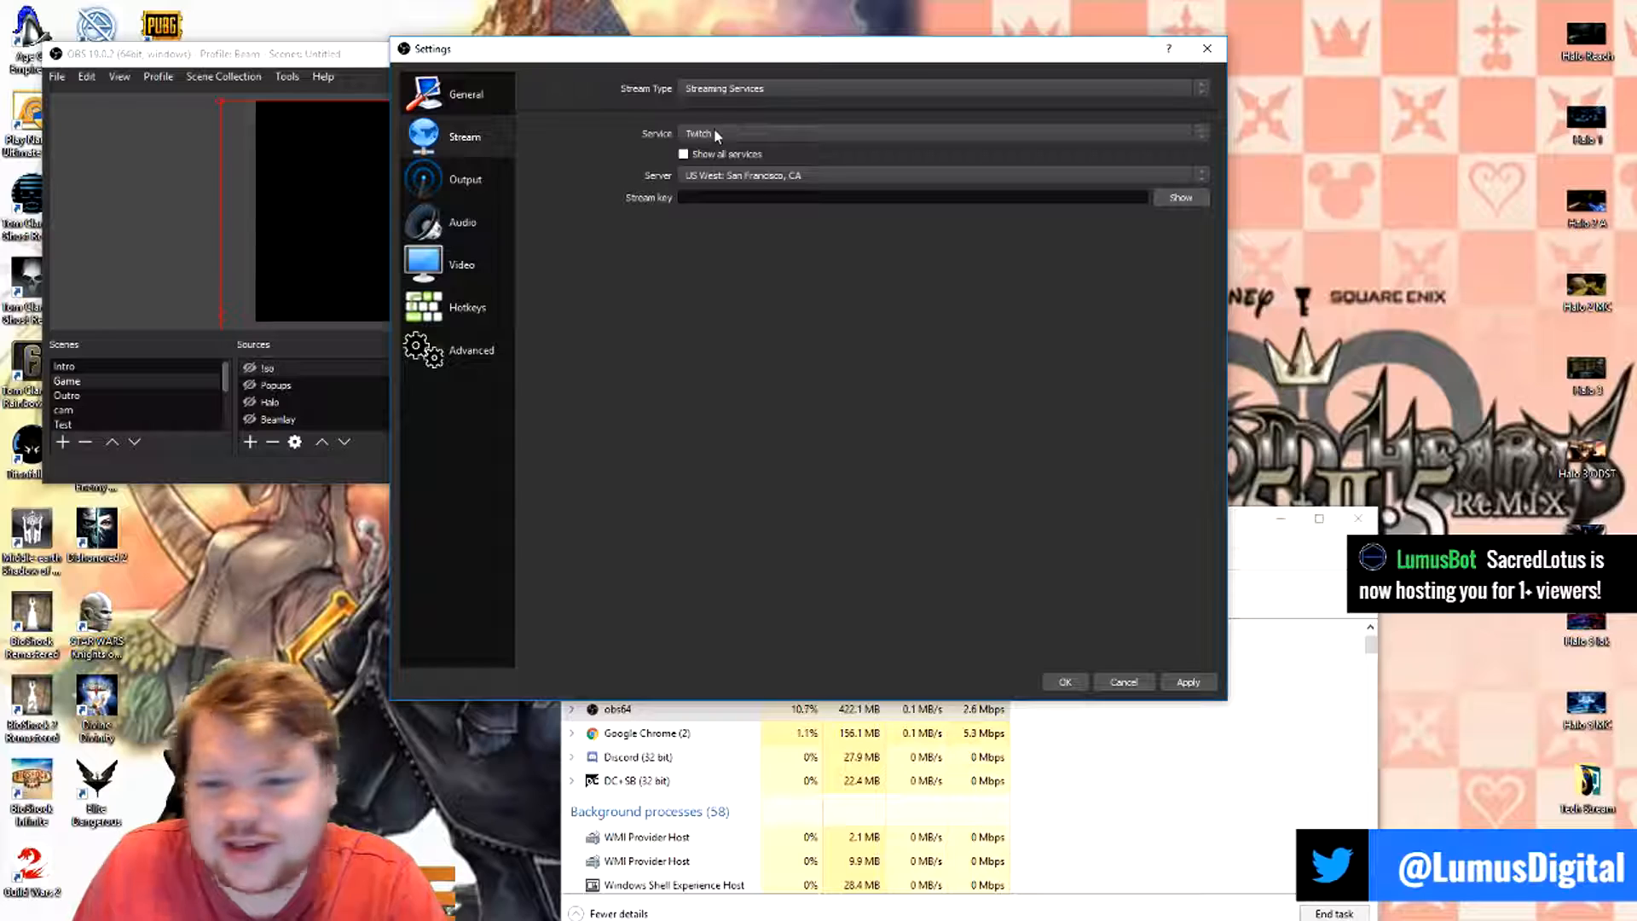
left_click(759, 89)
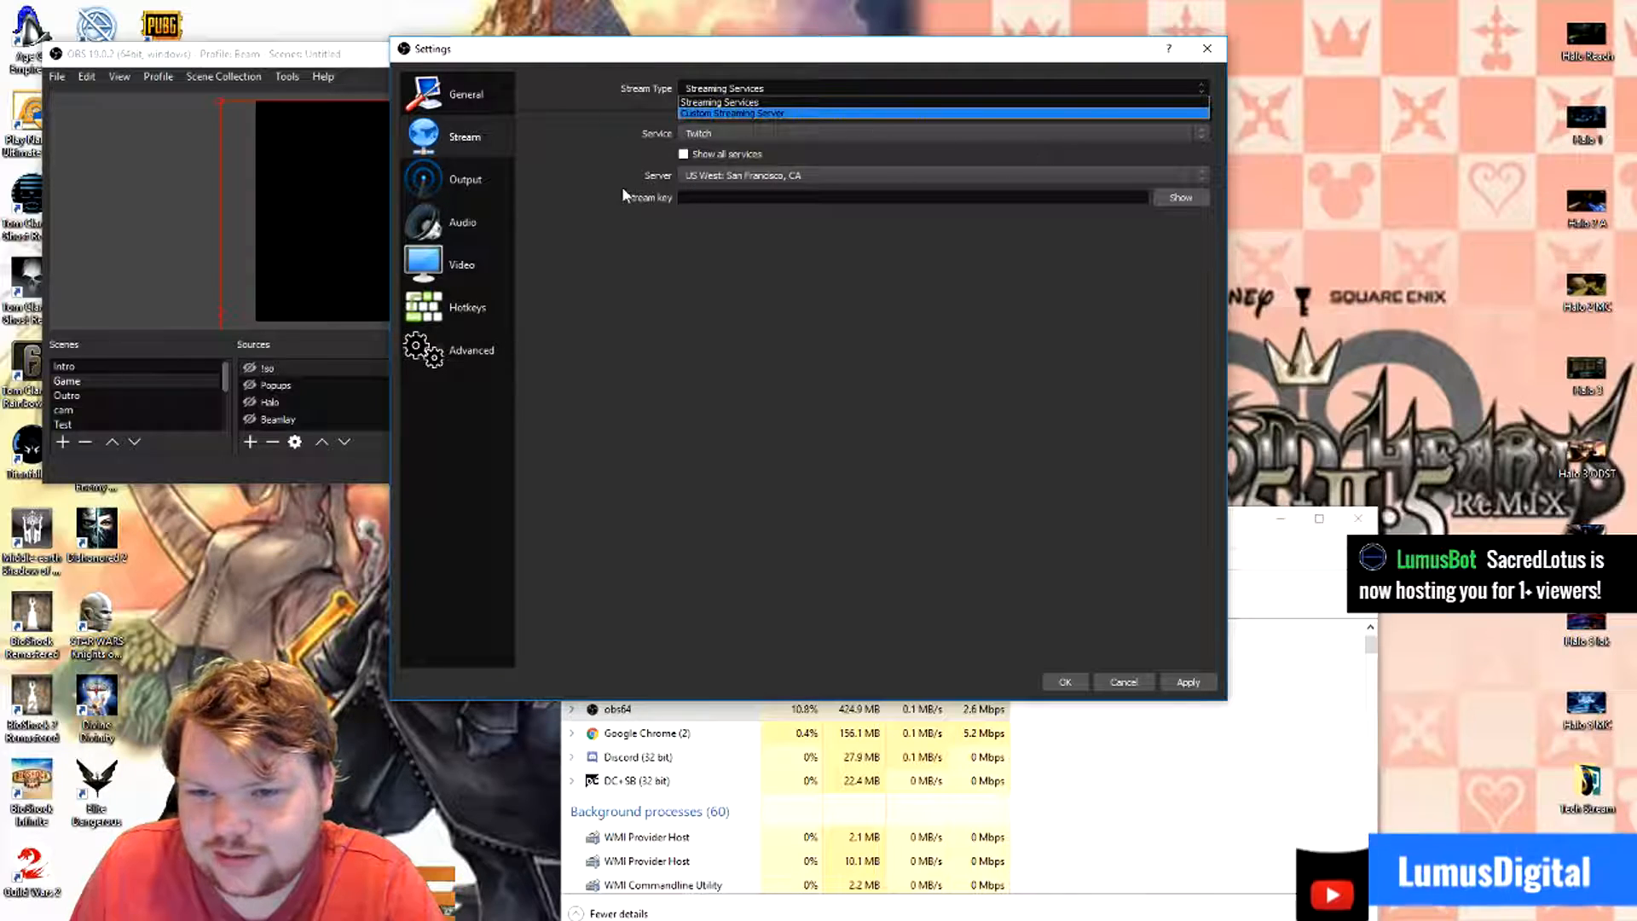
left_click(939, 130)
- Set the streaming service to Mixer.com and the server to EU: London
left_click(809, 134)
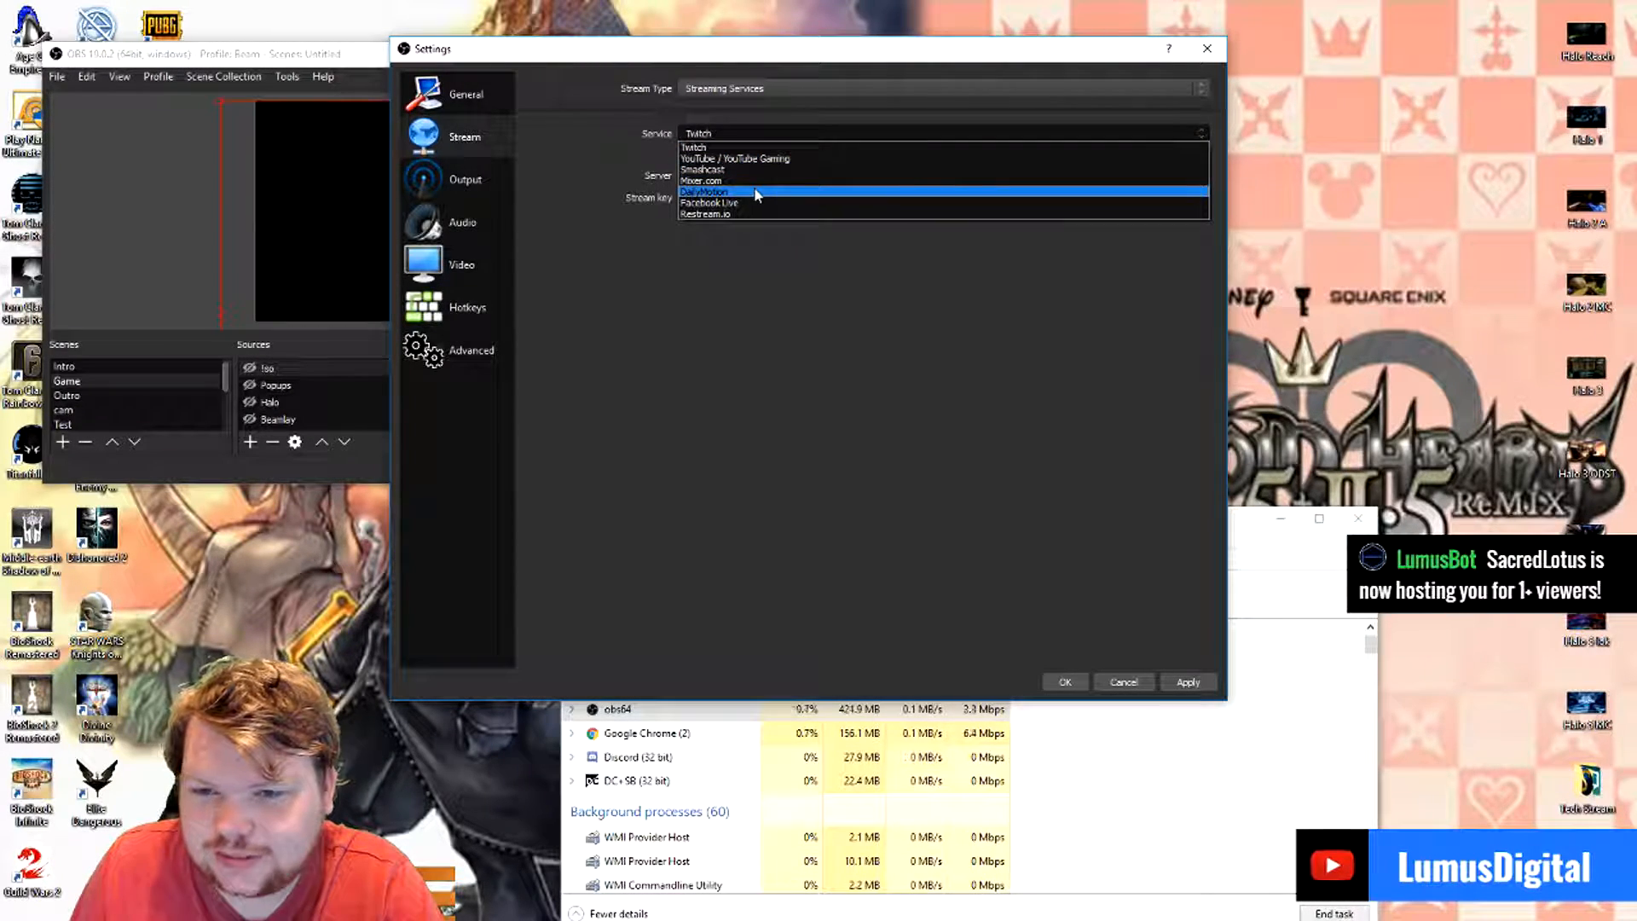
left_click(818, 180)
left_click(695, 176)
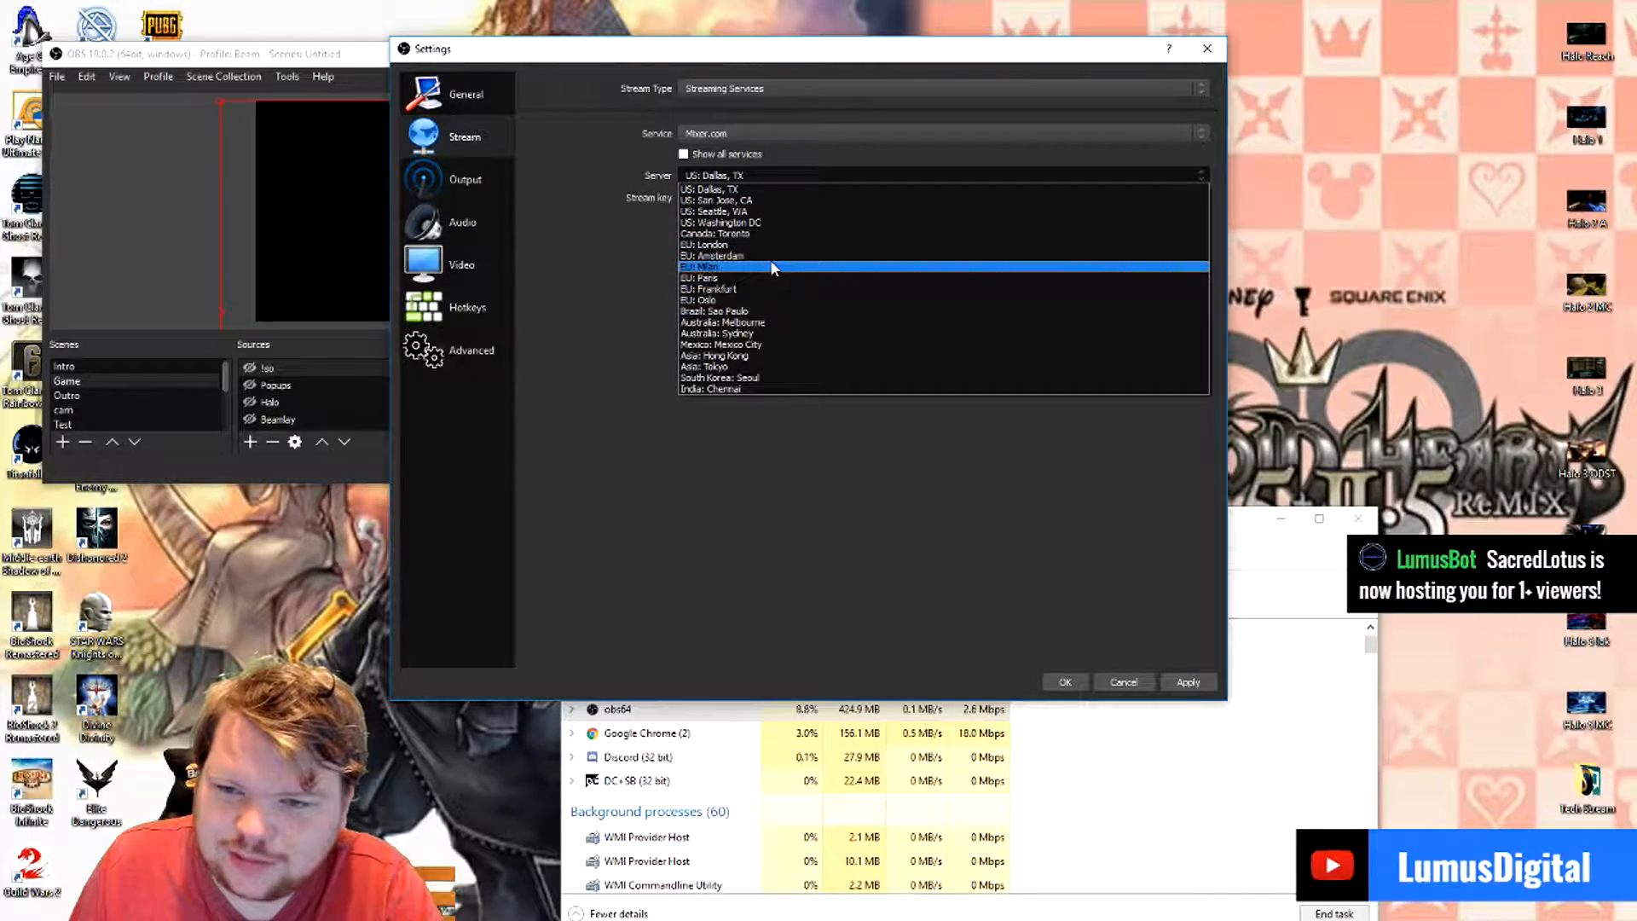
left_click(733, 247)
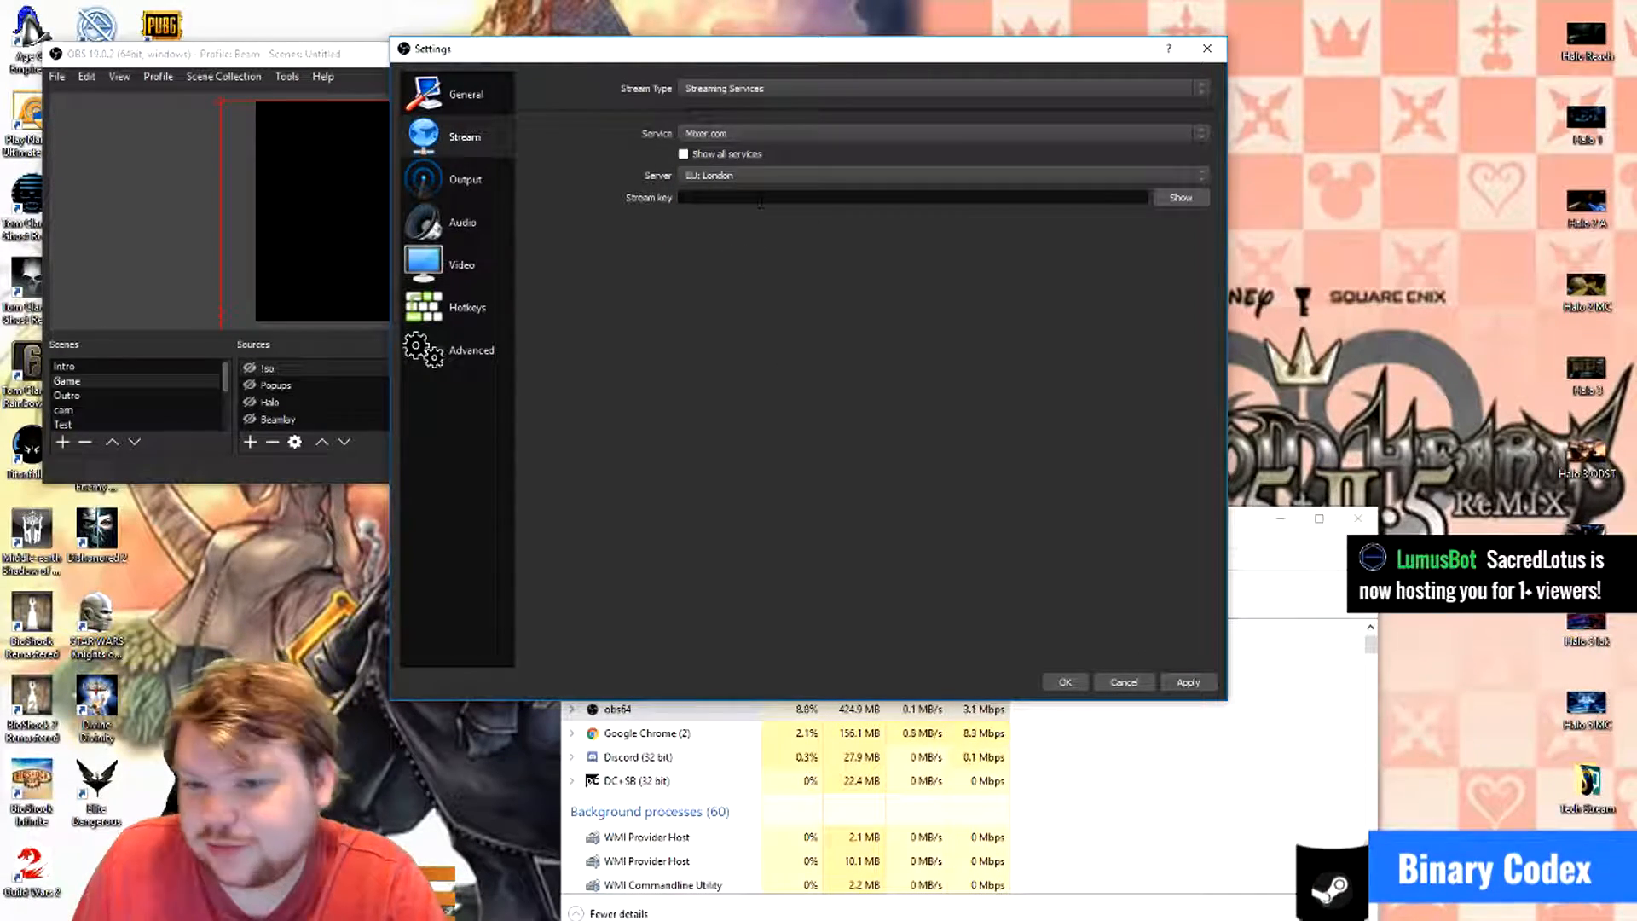
- Switch to Chrome and open the Mixer channel's Manage Channel broadcast page to locate the stream key, then close the browser
left_click(687, 195)
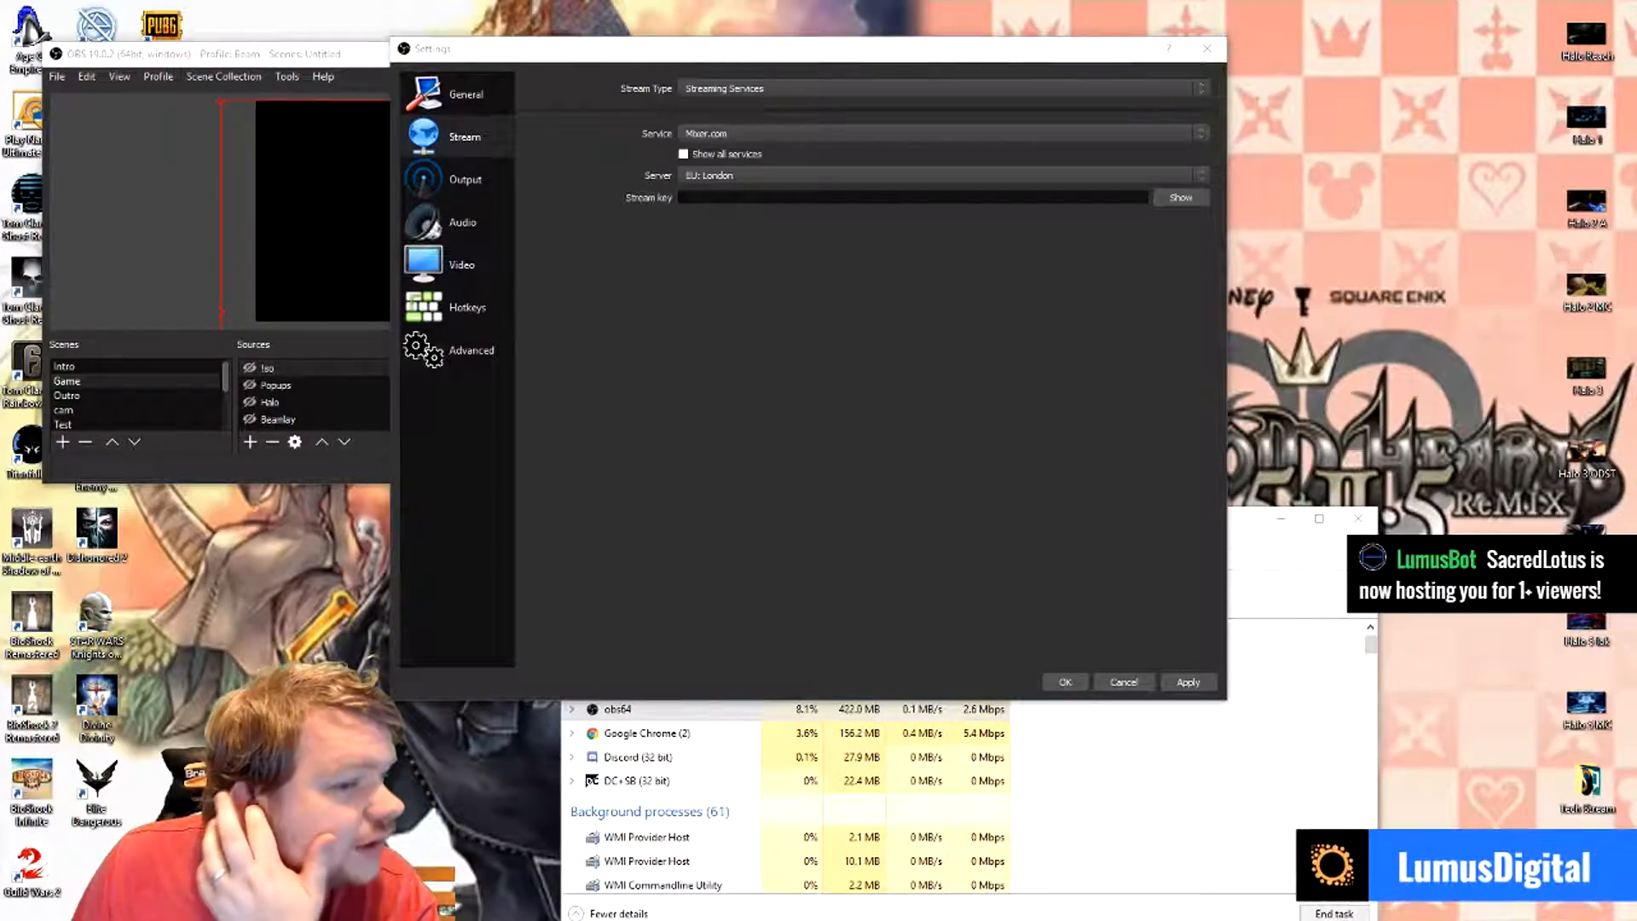
left_click_drag(0, 249, 883, 249)
left_click_drag(646, 234, 708, 125)
left_click(780, 191)
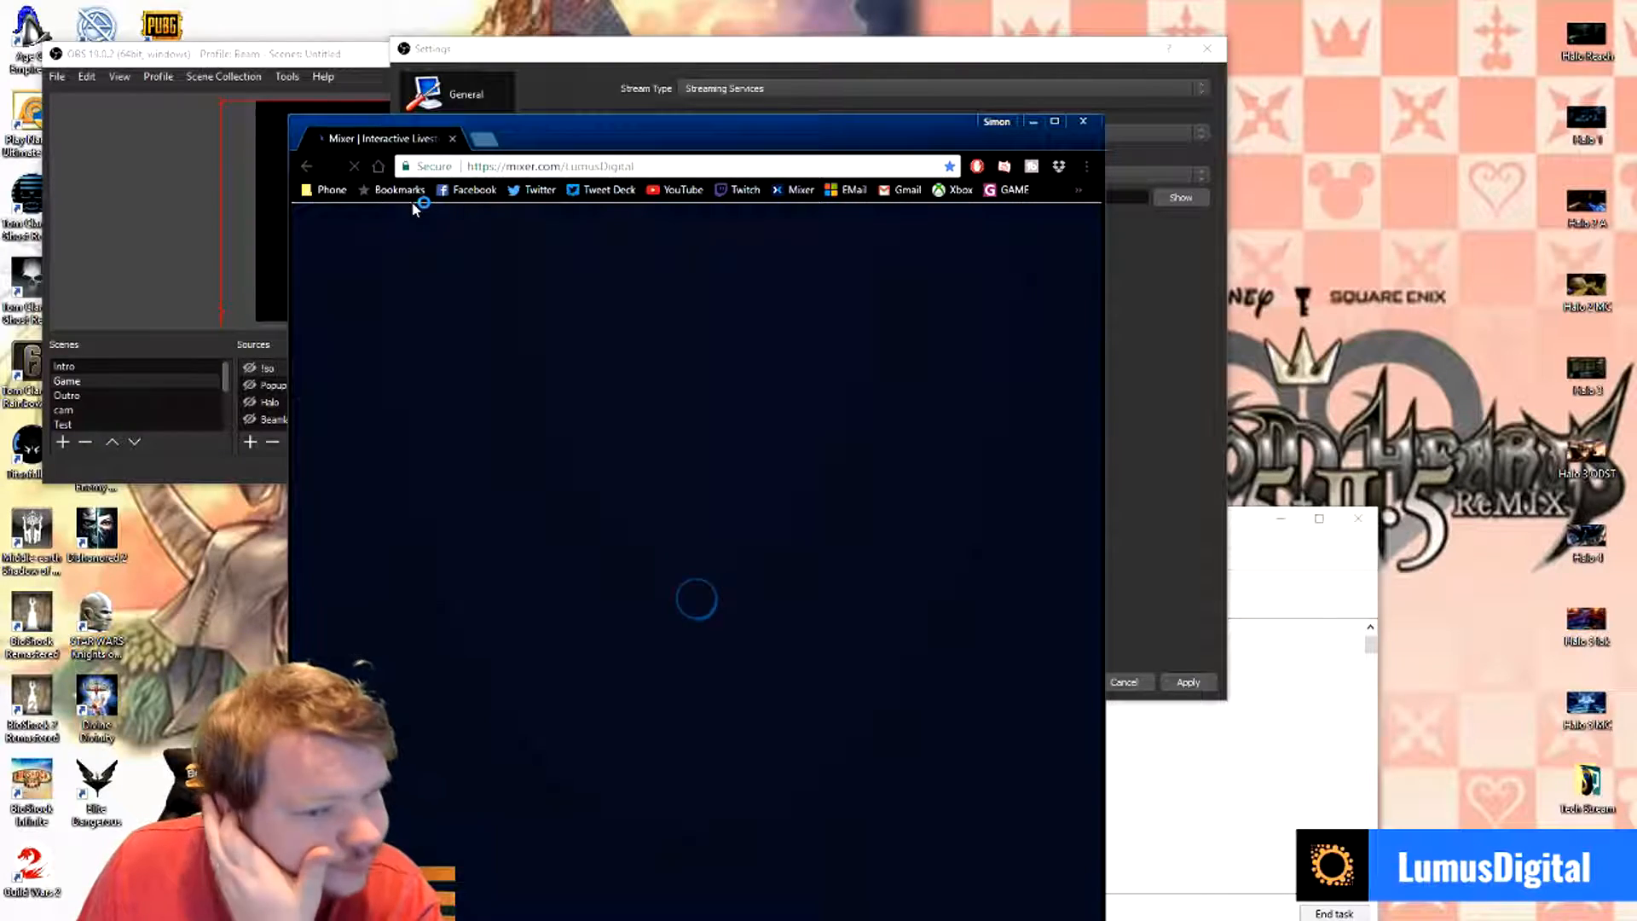
left_click(1054, 122)
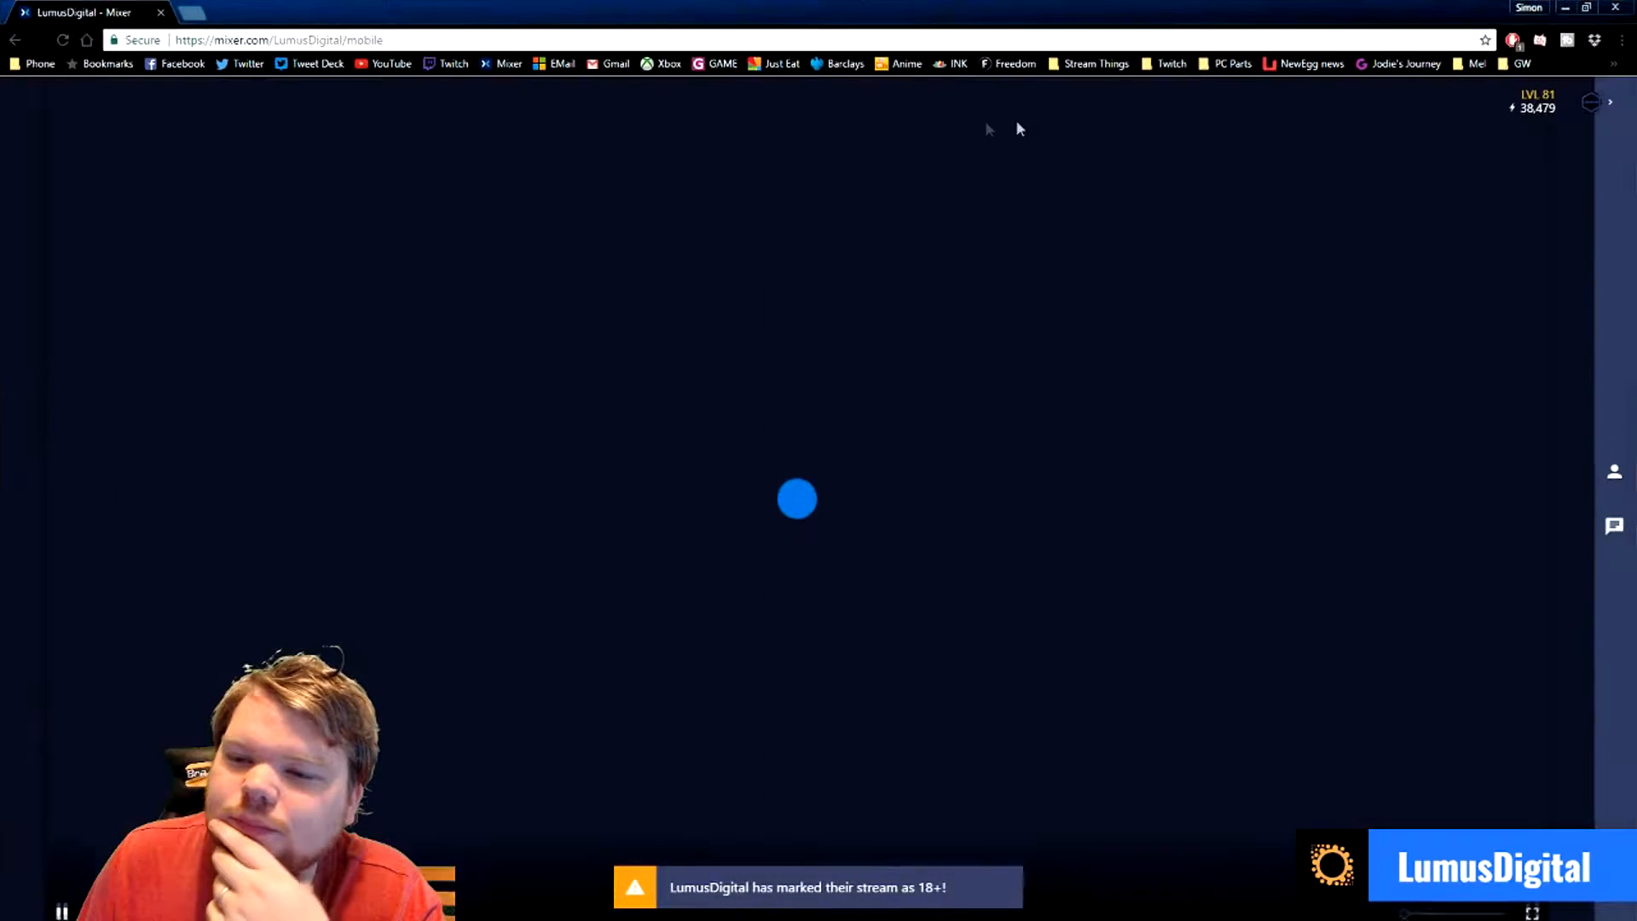
left_click(1582, 101)
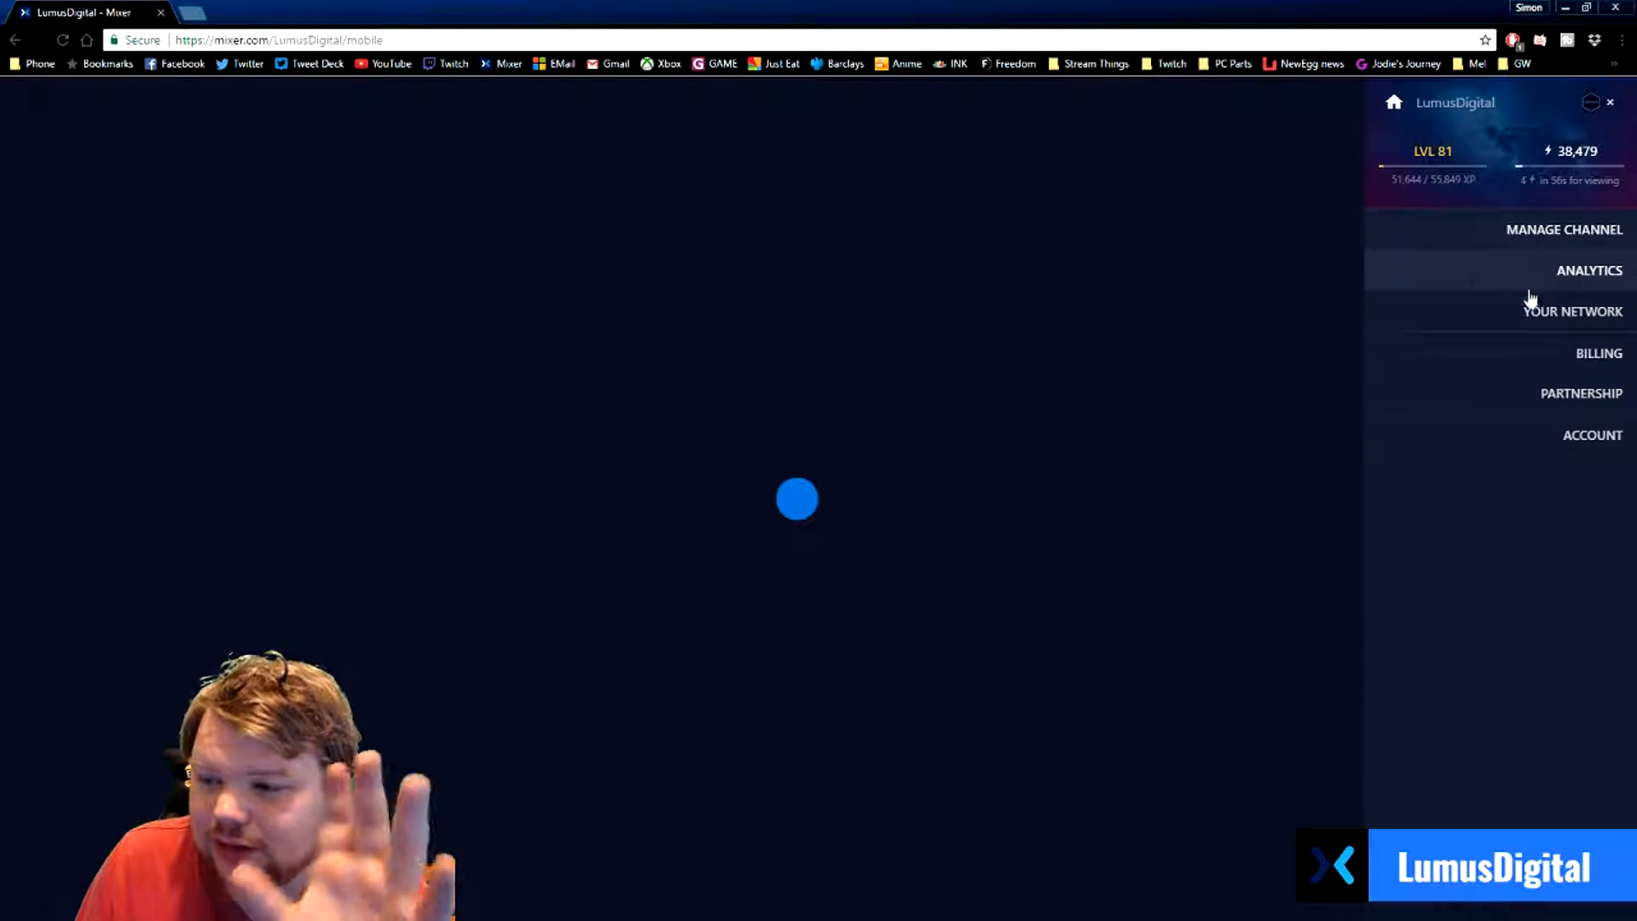
left_click(1495, 224)
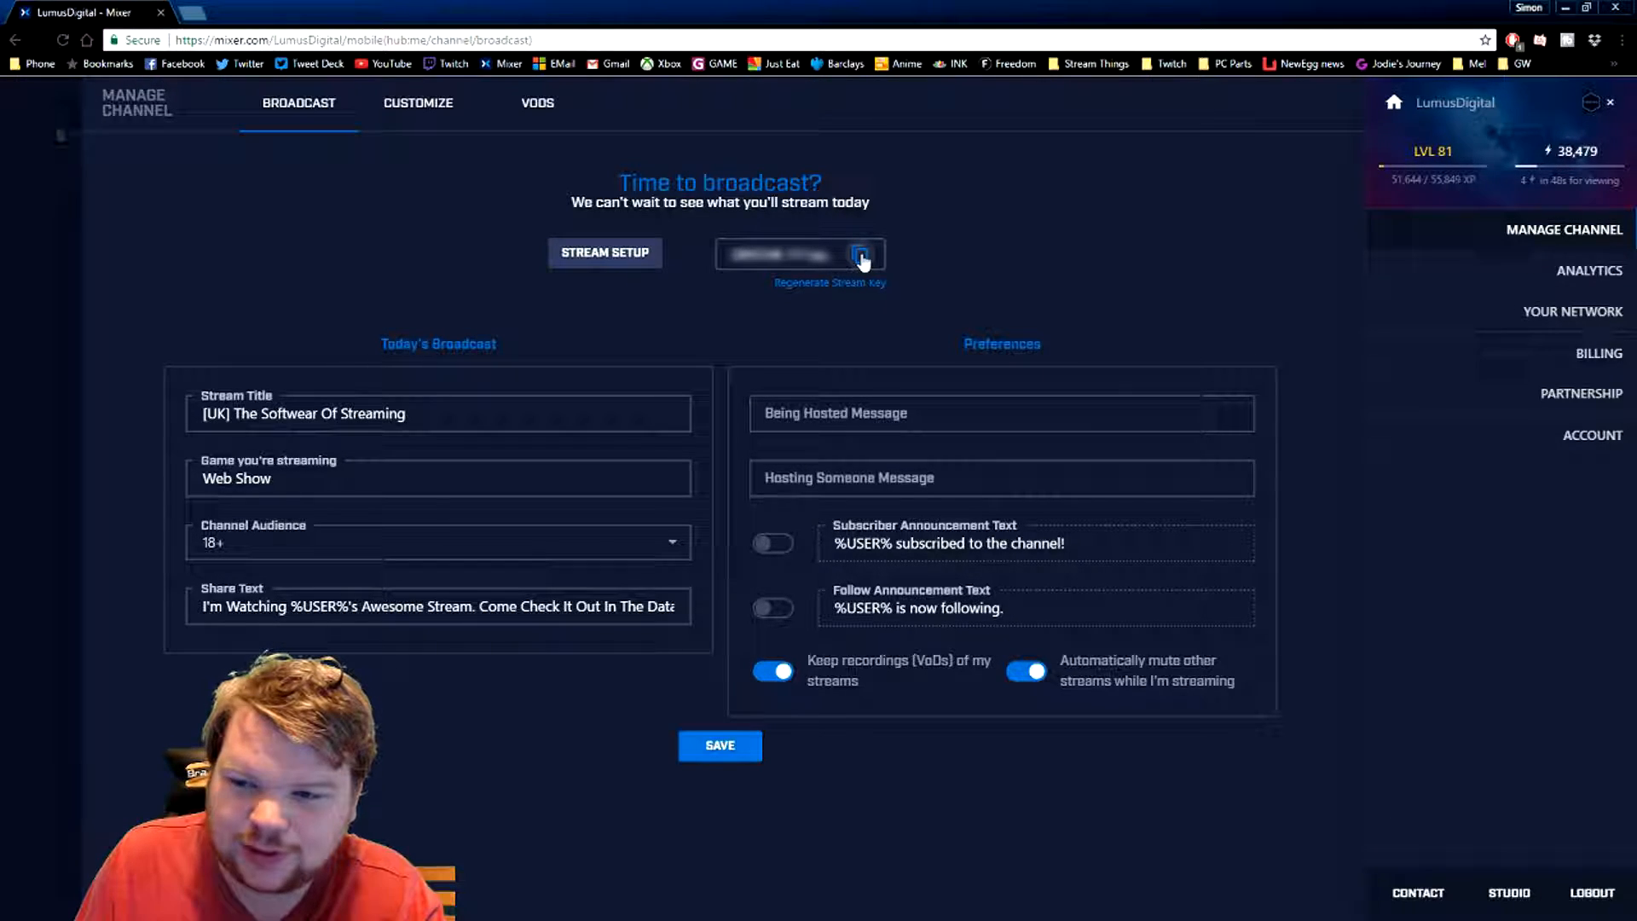
left_click(1619, 8)
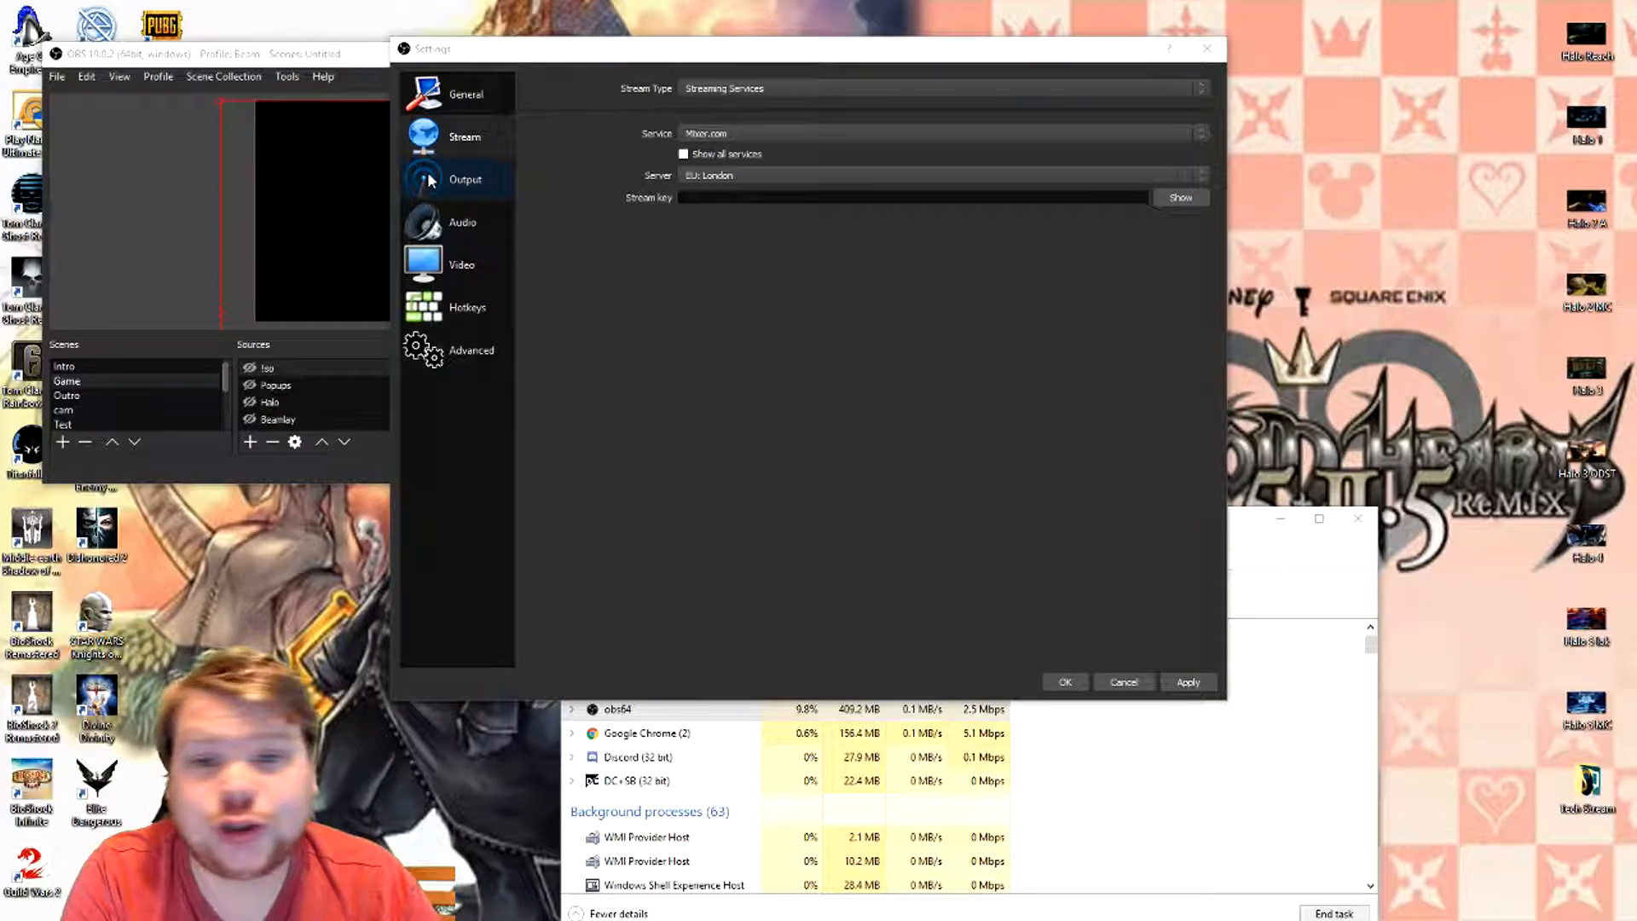
- Open the OBS output settings and set the output mode to Simple
left_click(429, 180)
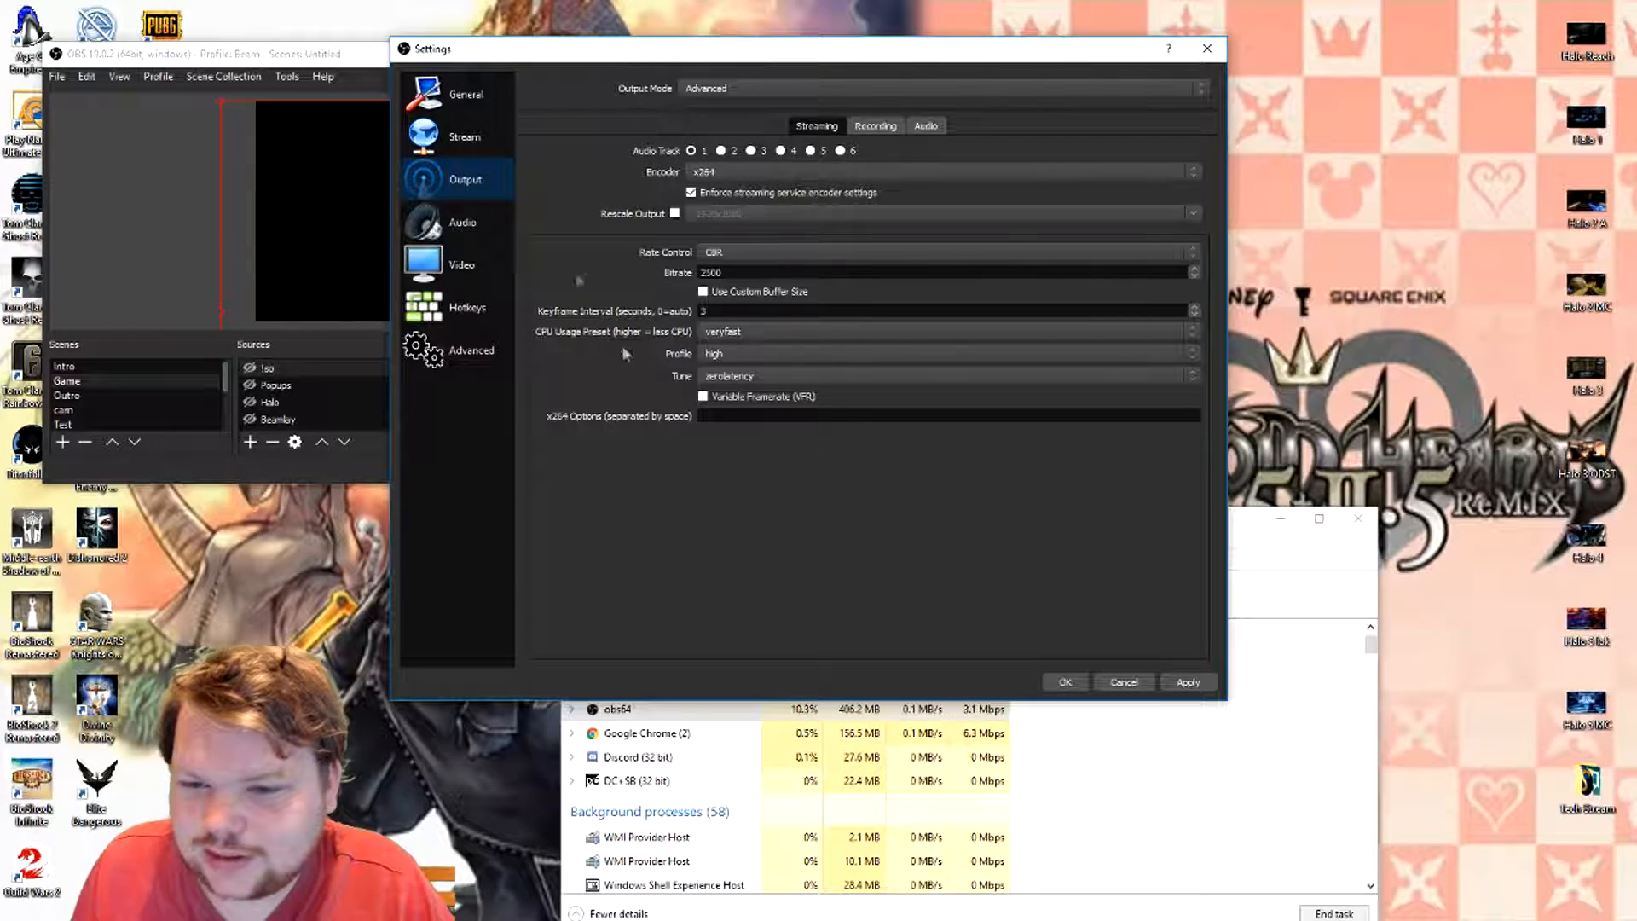
left_click(697, 93)
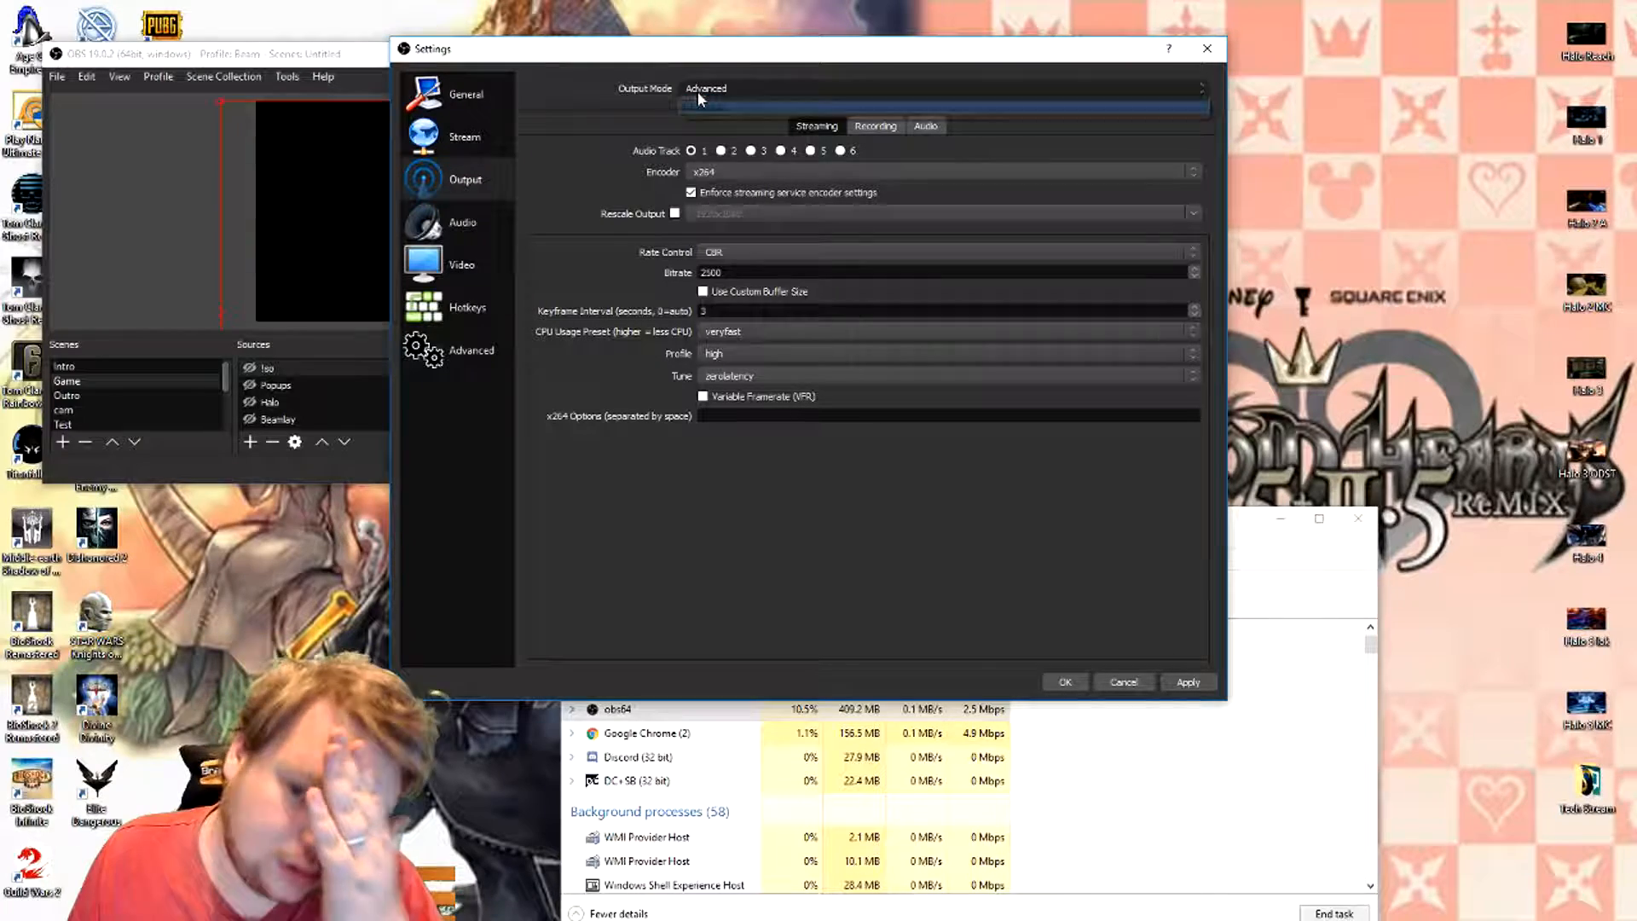
left_click(701, 95)
left_click(702, 95)
left_click(706, 103)
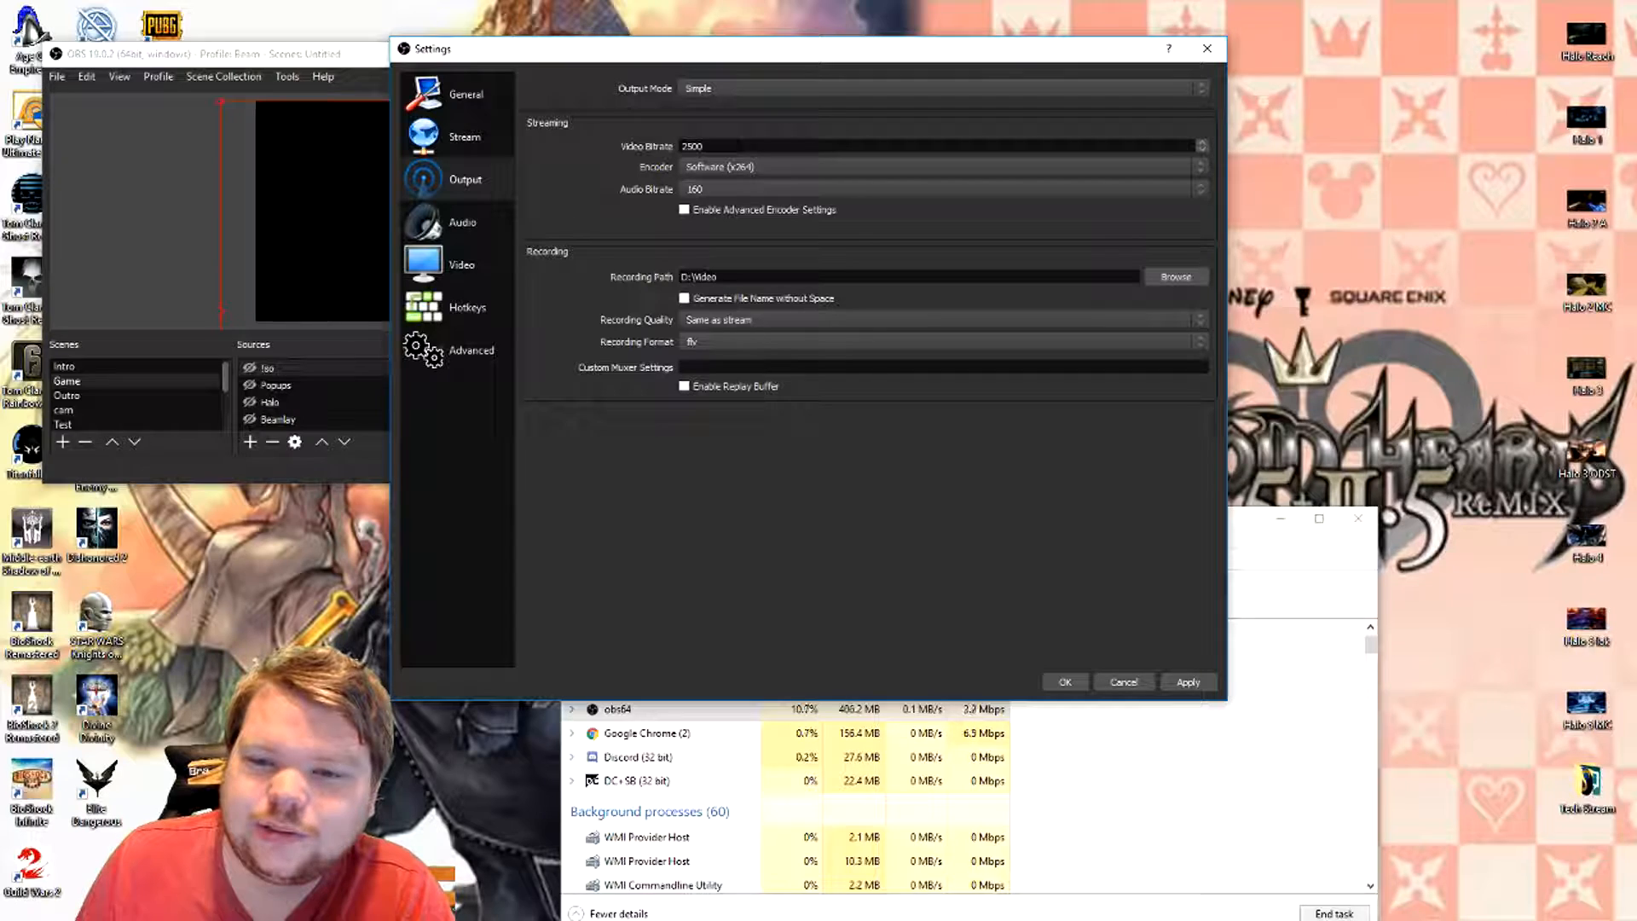
- Clear the streaming video bitrate and enter 2500
left_click_drag(738, 145, 607, 136)
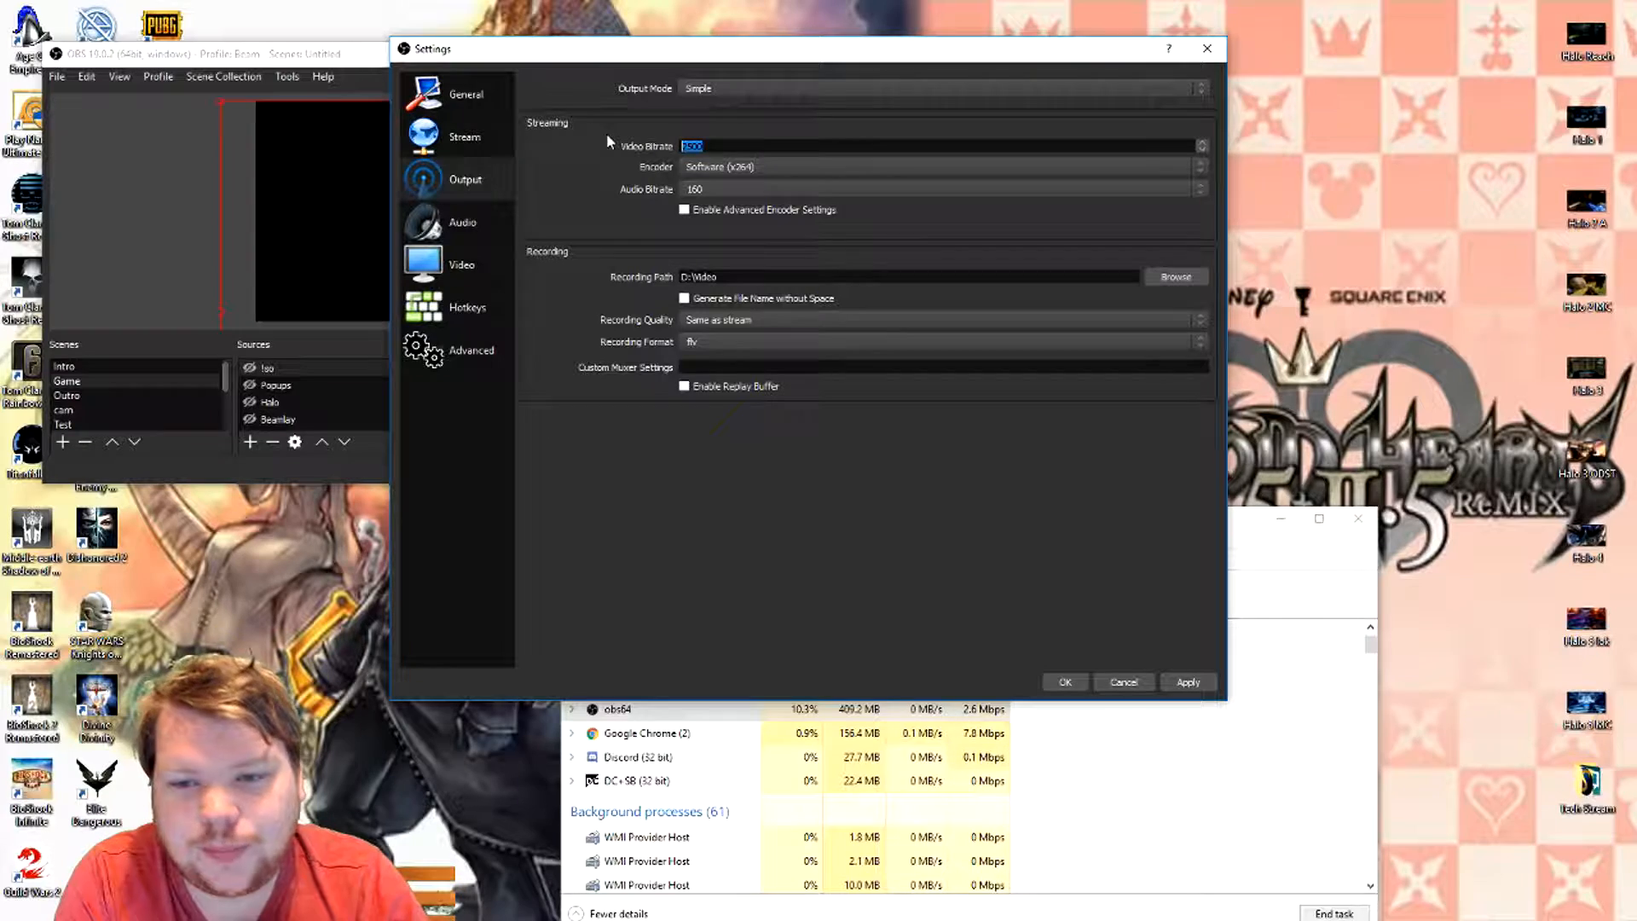
key("BackSpace")
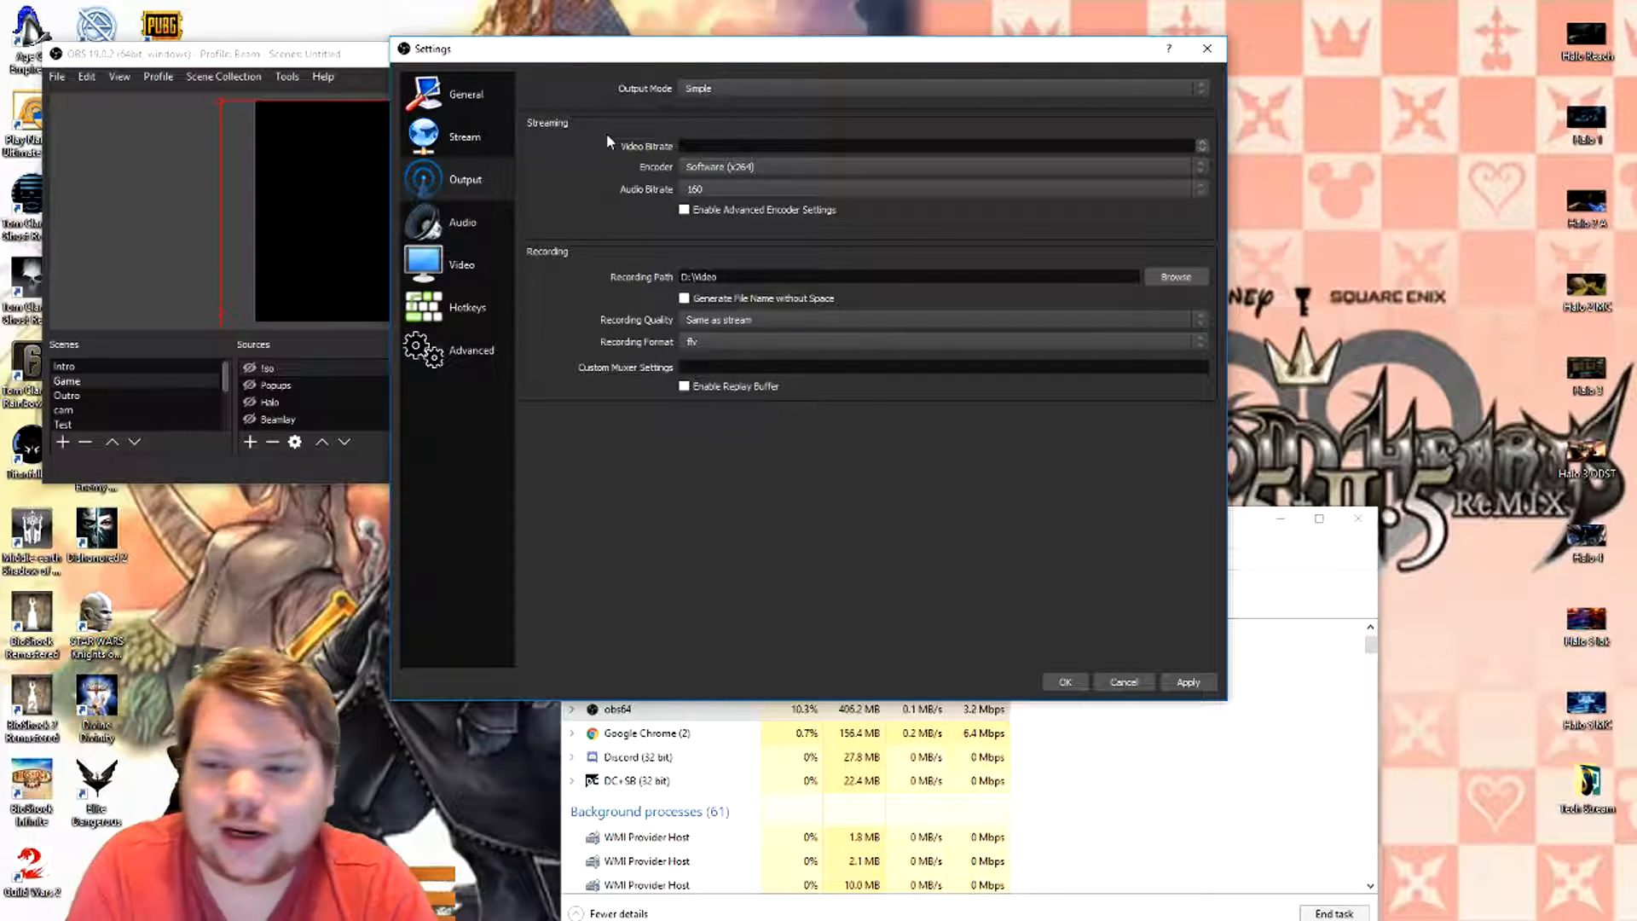
type("2500")
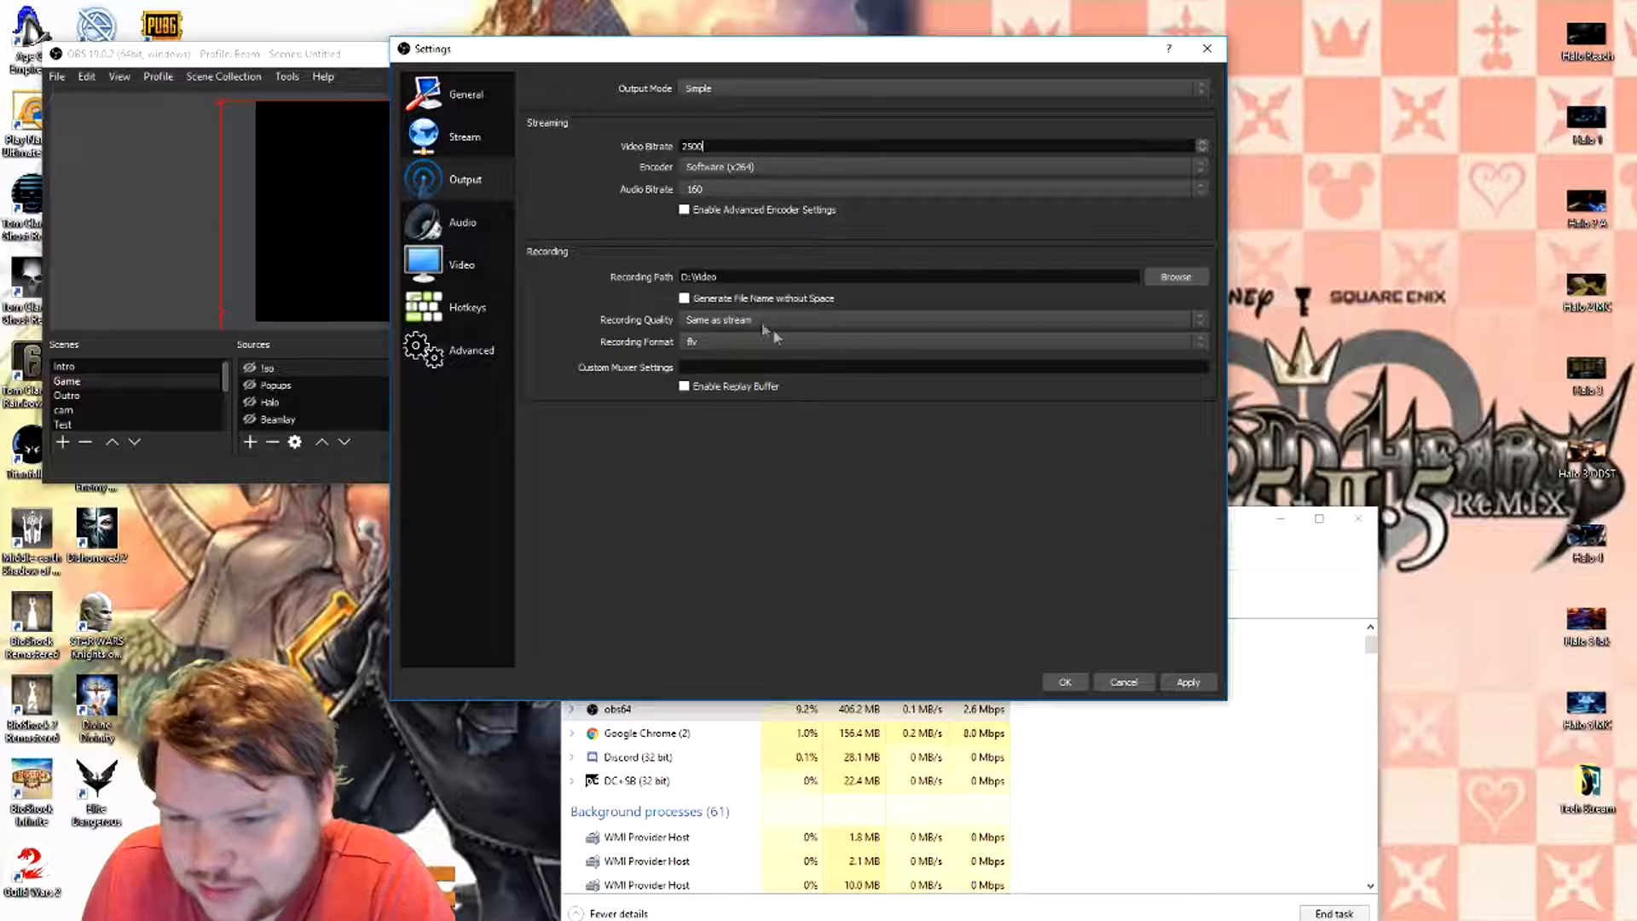
- Review the recording quality options, keeping Same as stream, and set the recording format to mp4
left_click(701, 323)
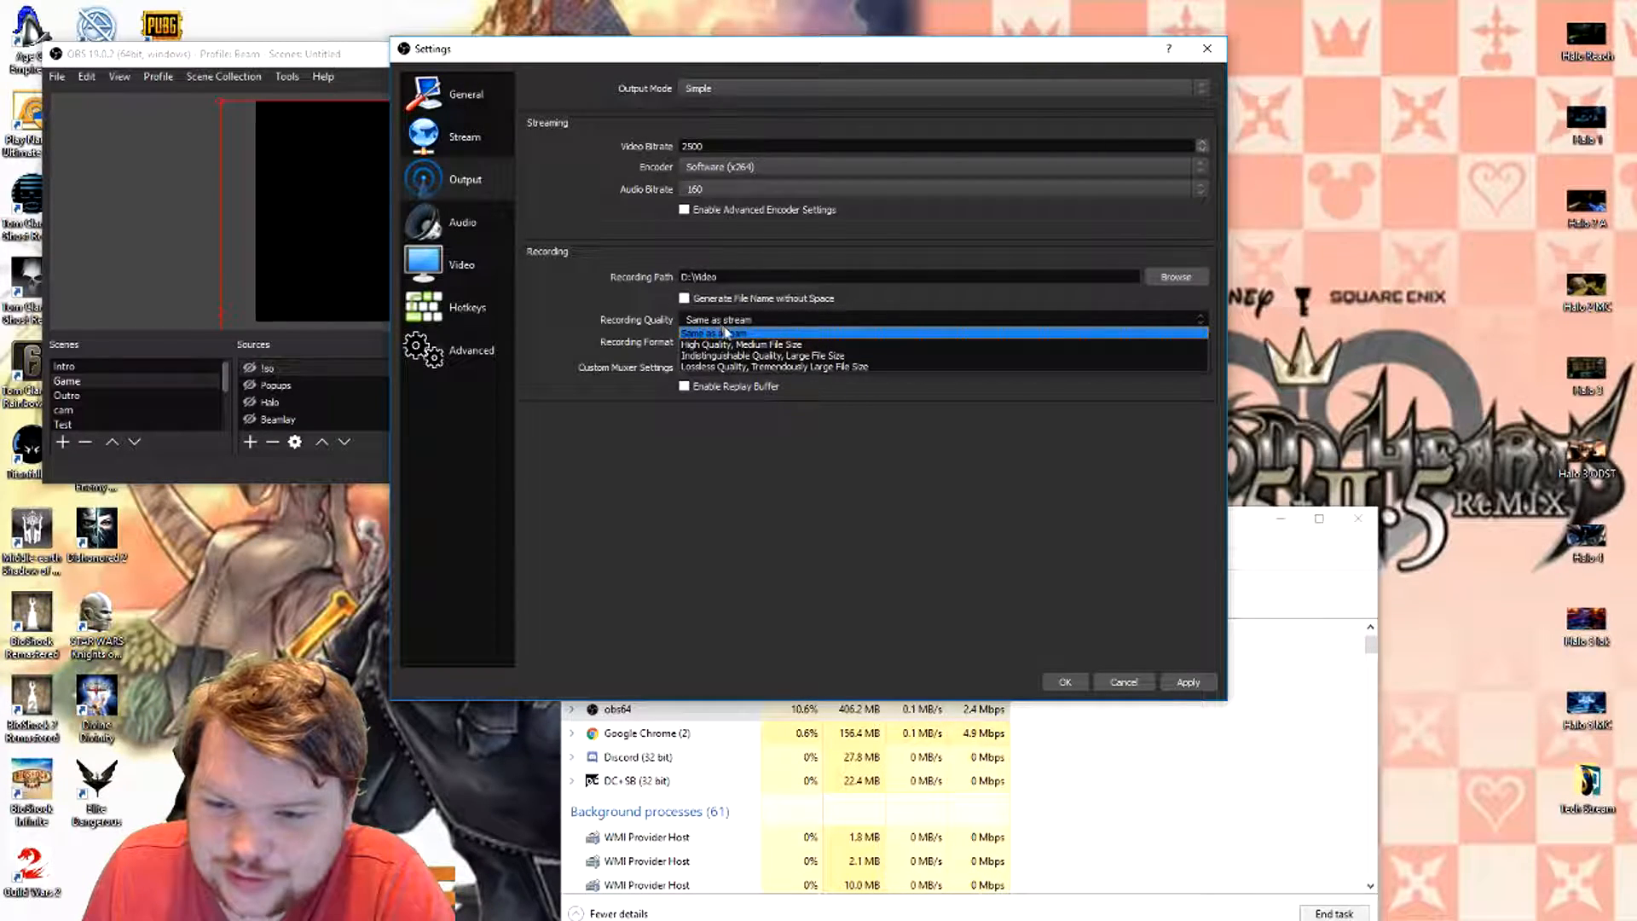
left_click(749, 437)
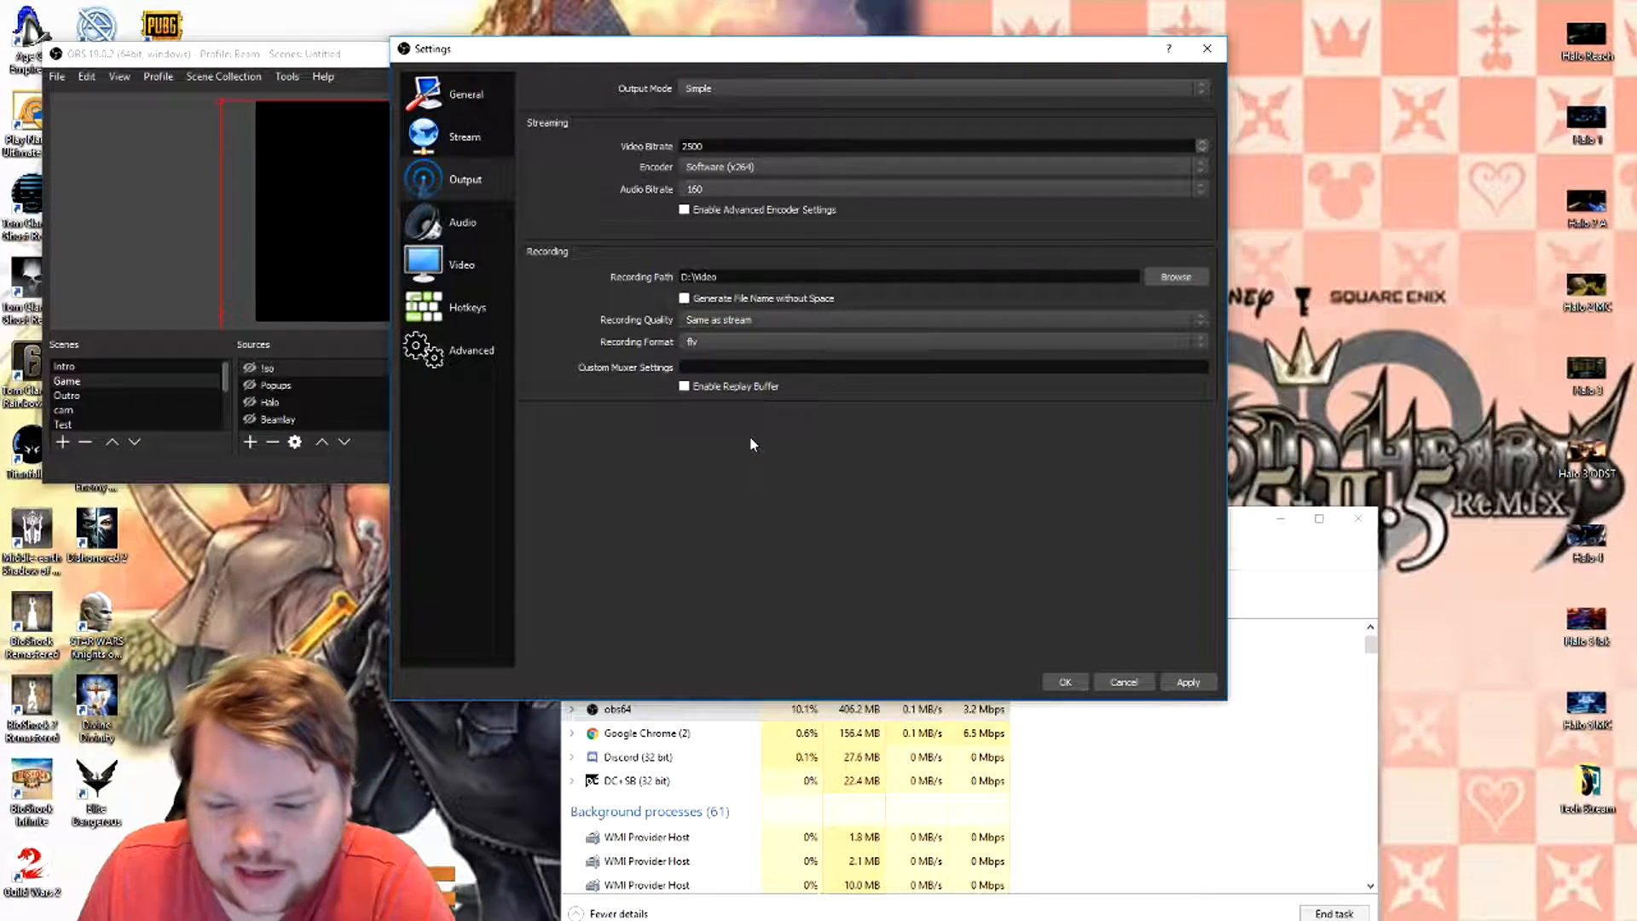
left_click(725, 340)
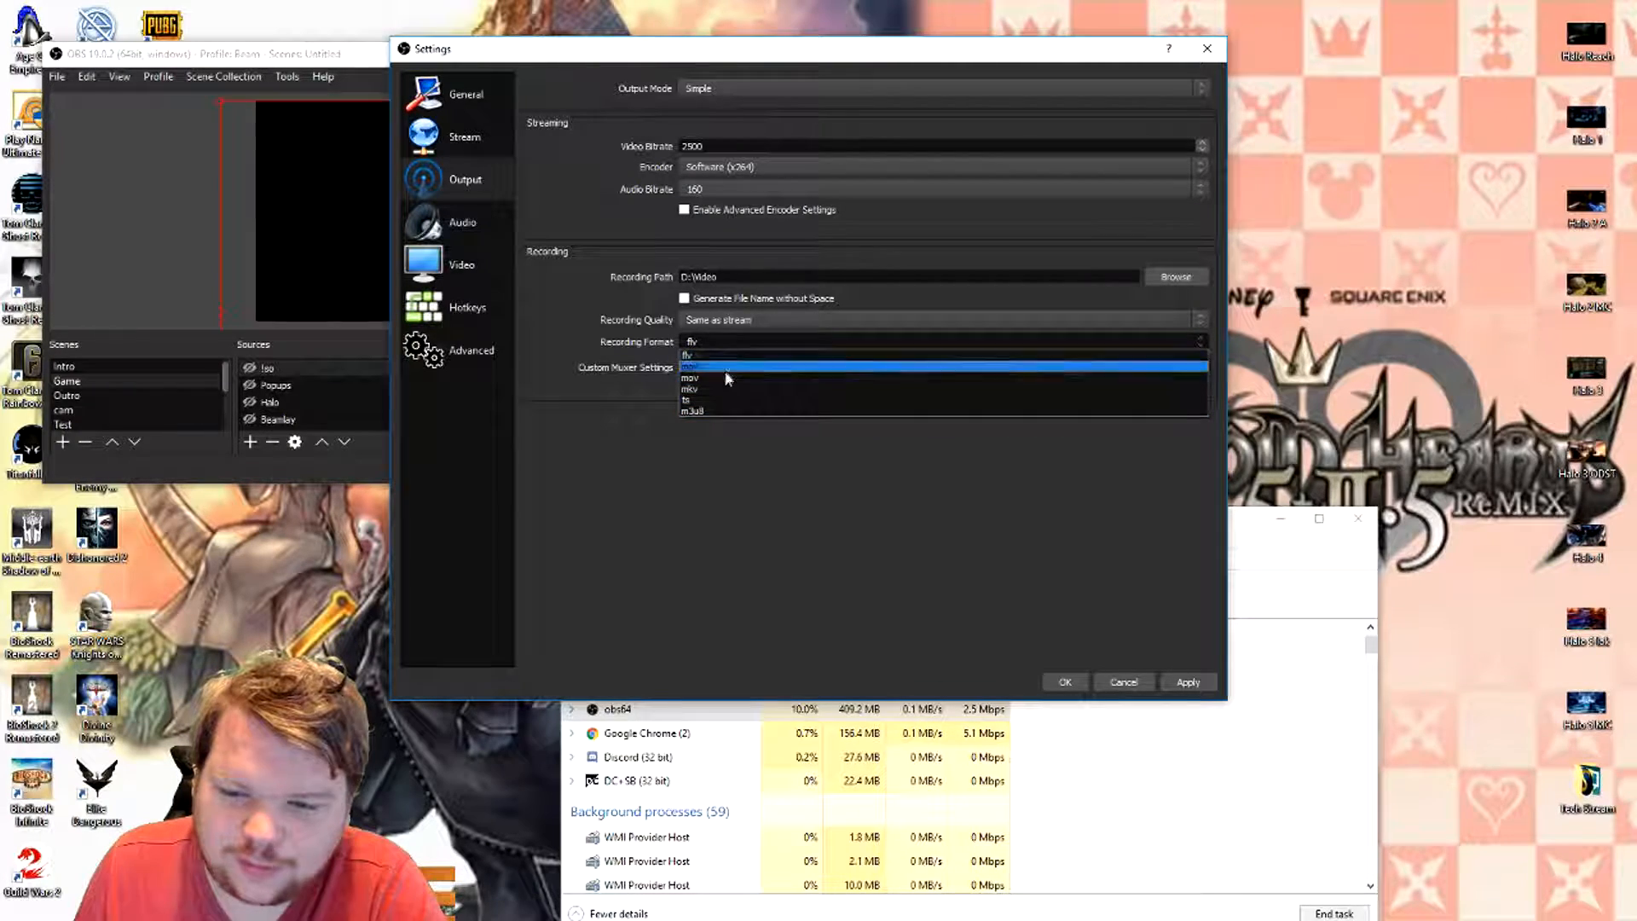
left_click(681, 366)
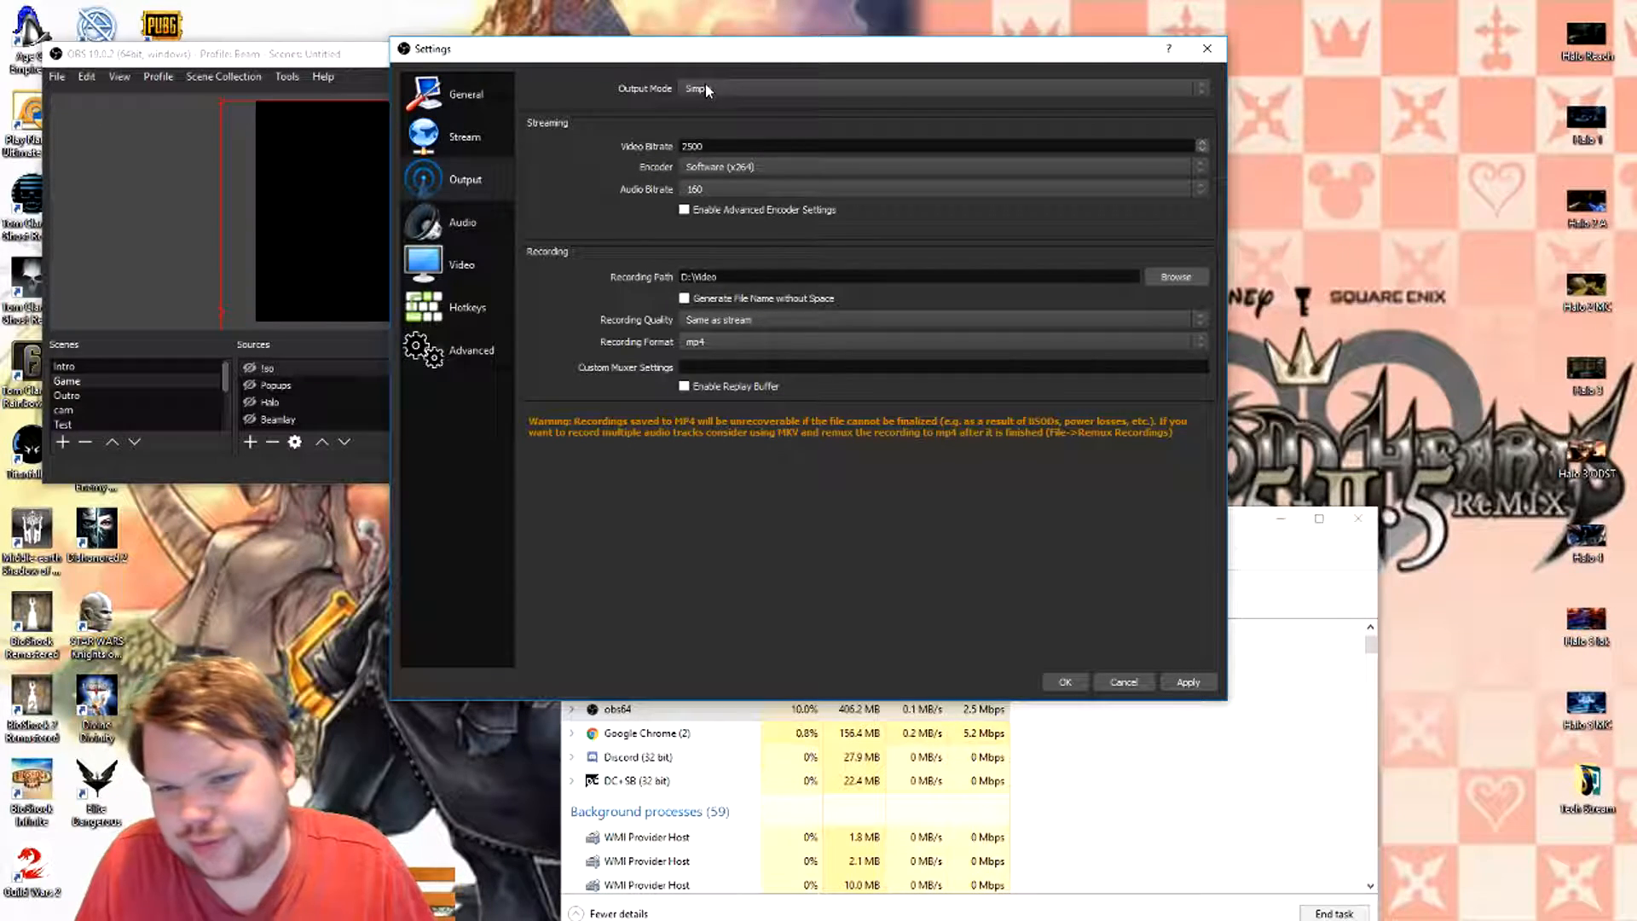
- Switch the output mode to Advanced
double_click(763, 144)
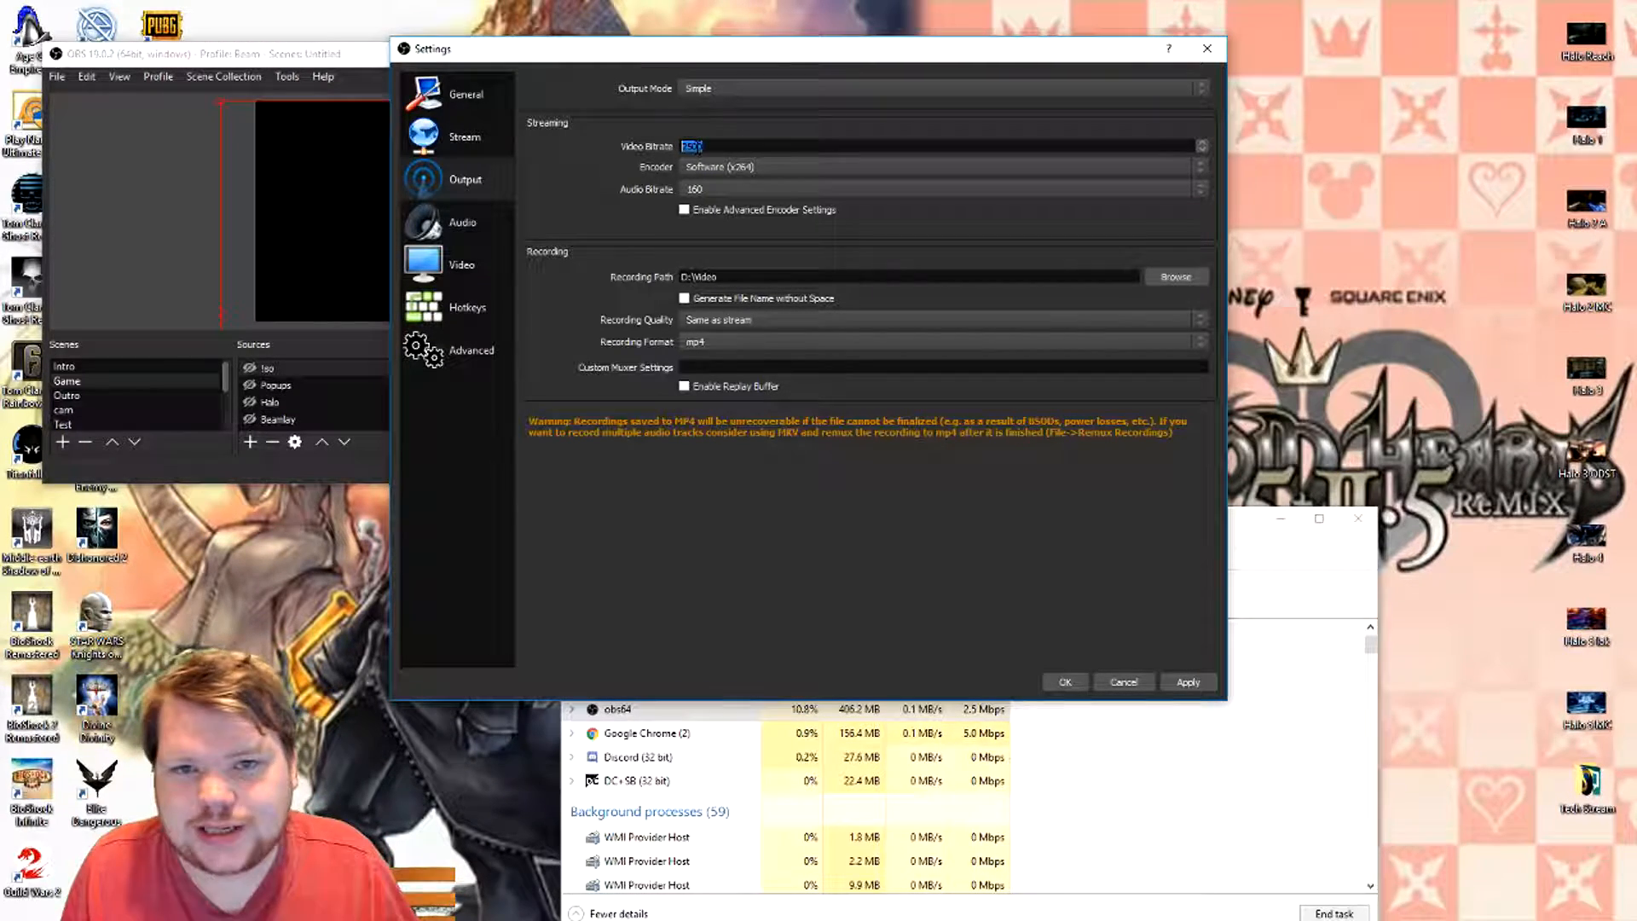
left_click(725, 86)
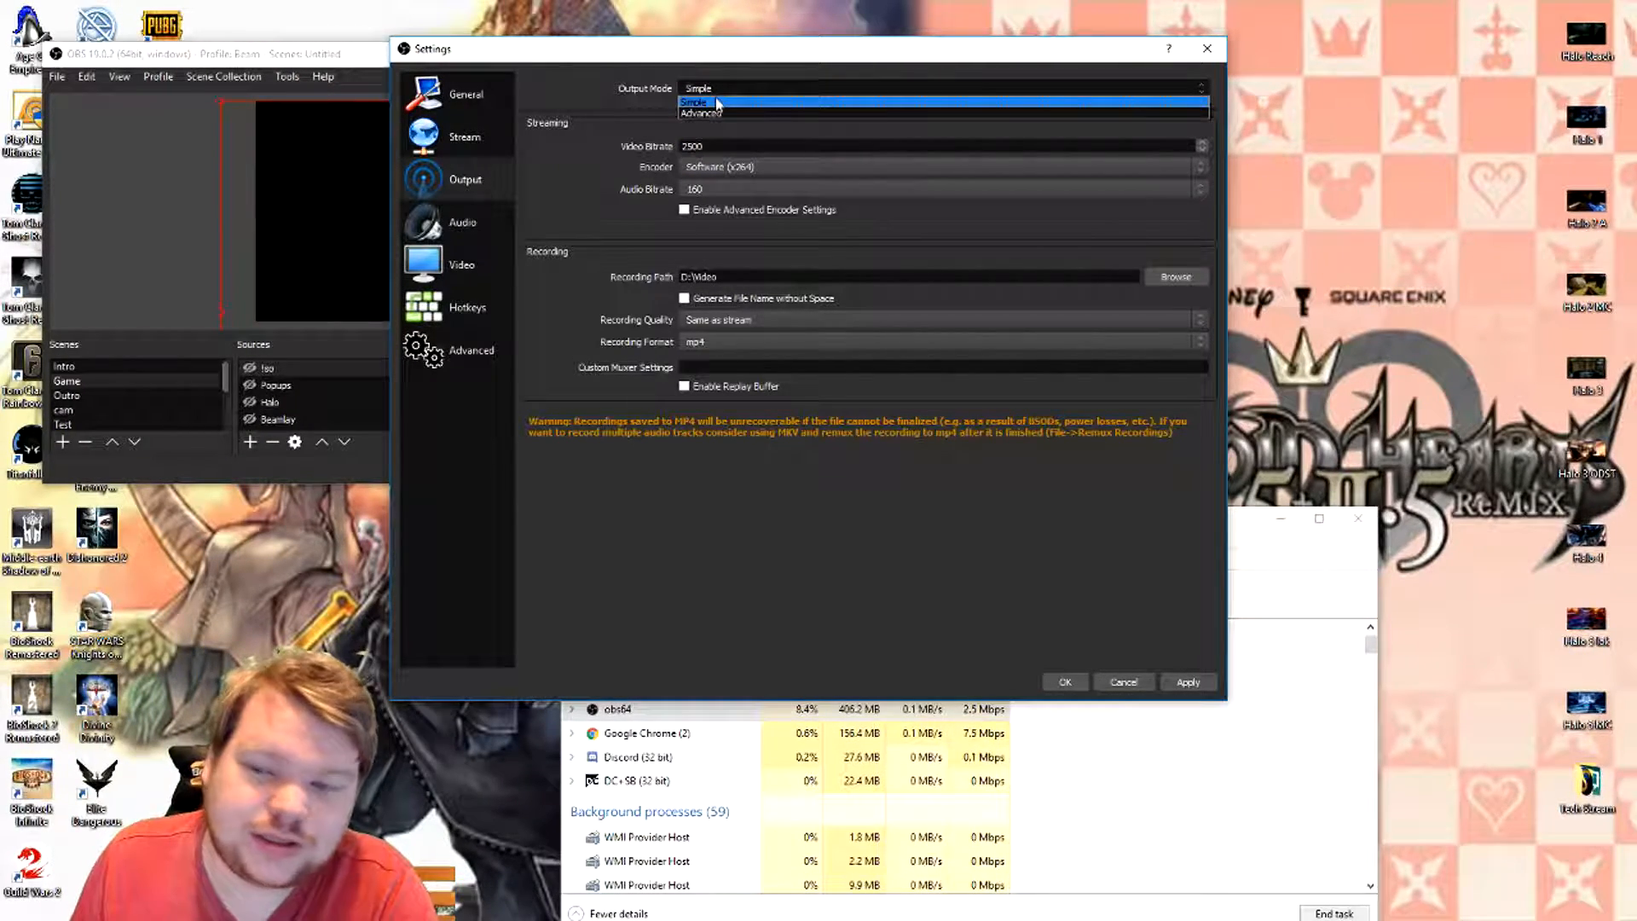
left_click(711, 112)
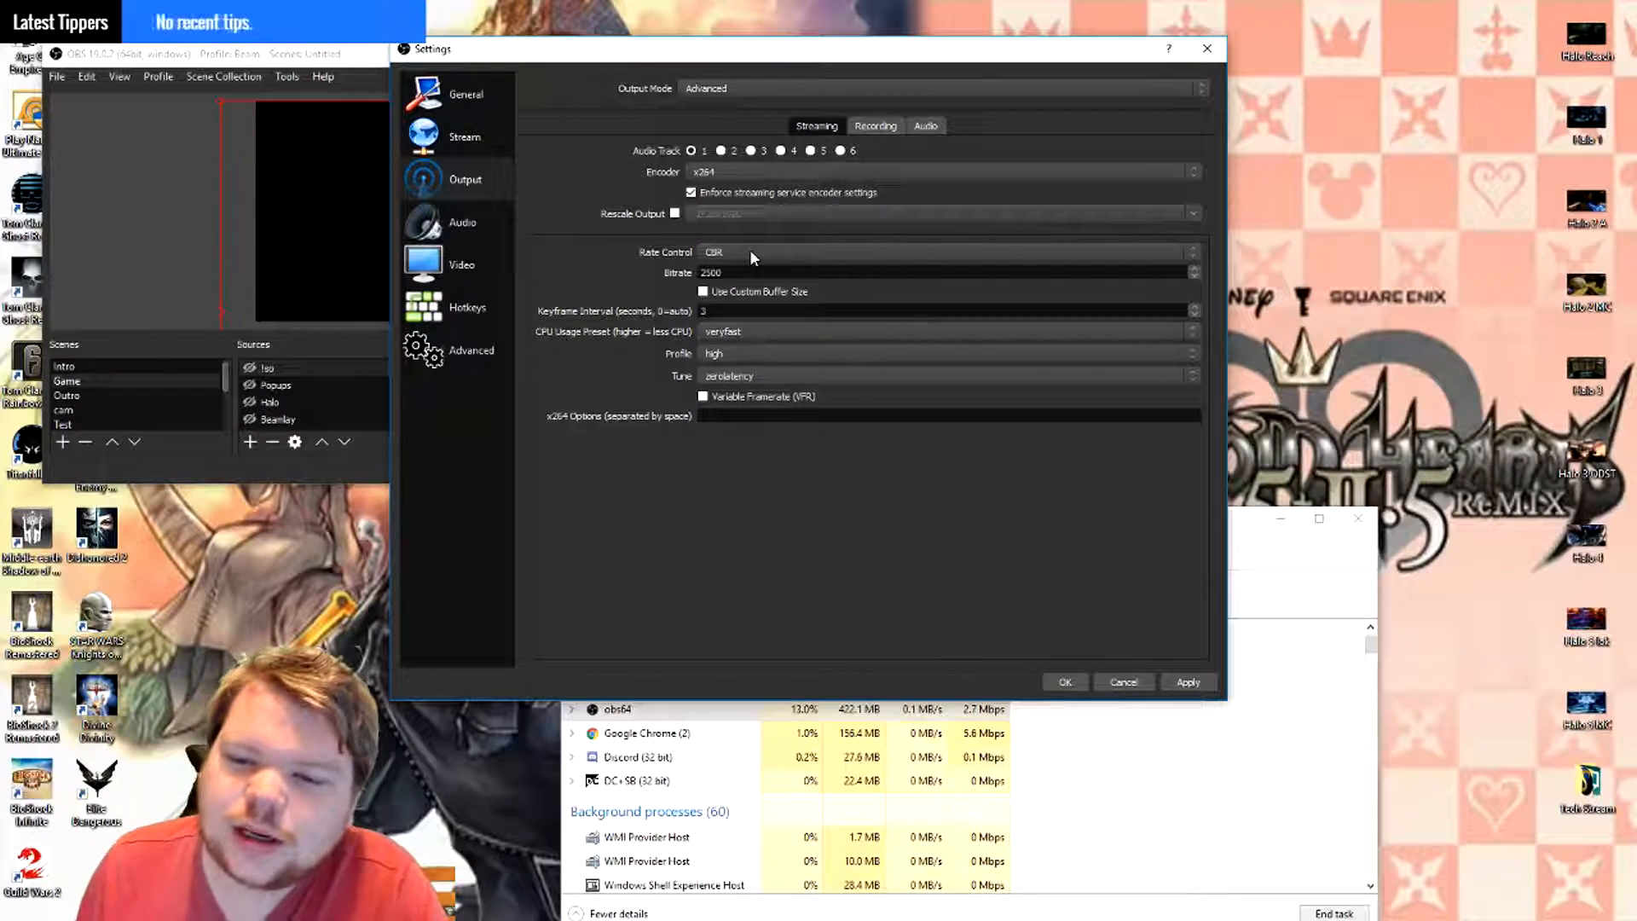
- Reveal and hide the custom buffer size setting, and examine the x264 CPU usage presets while keeping veryfast
left_click(760, 290)
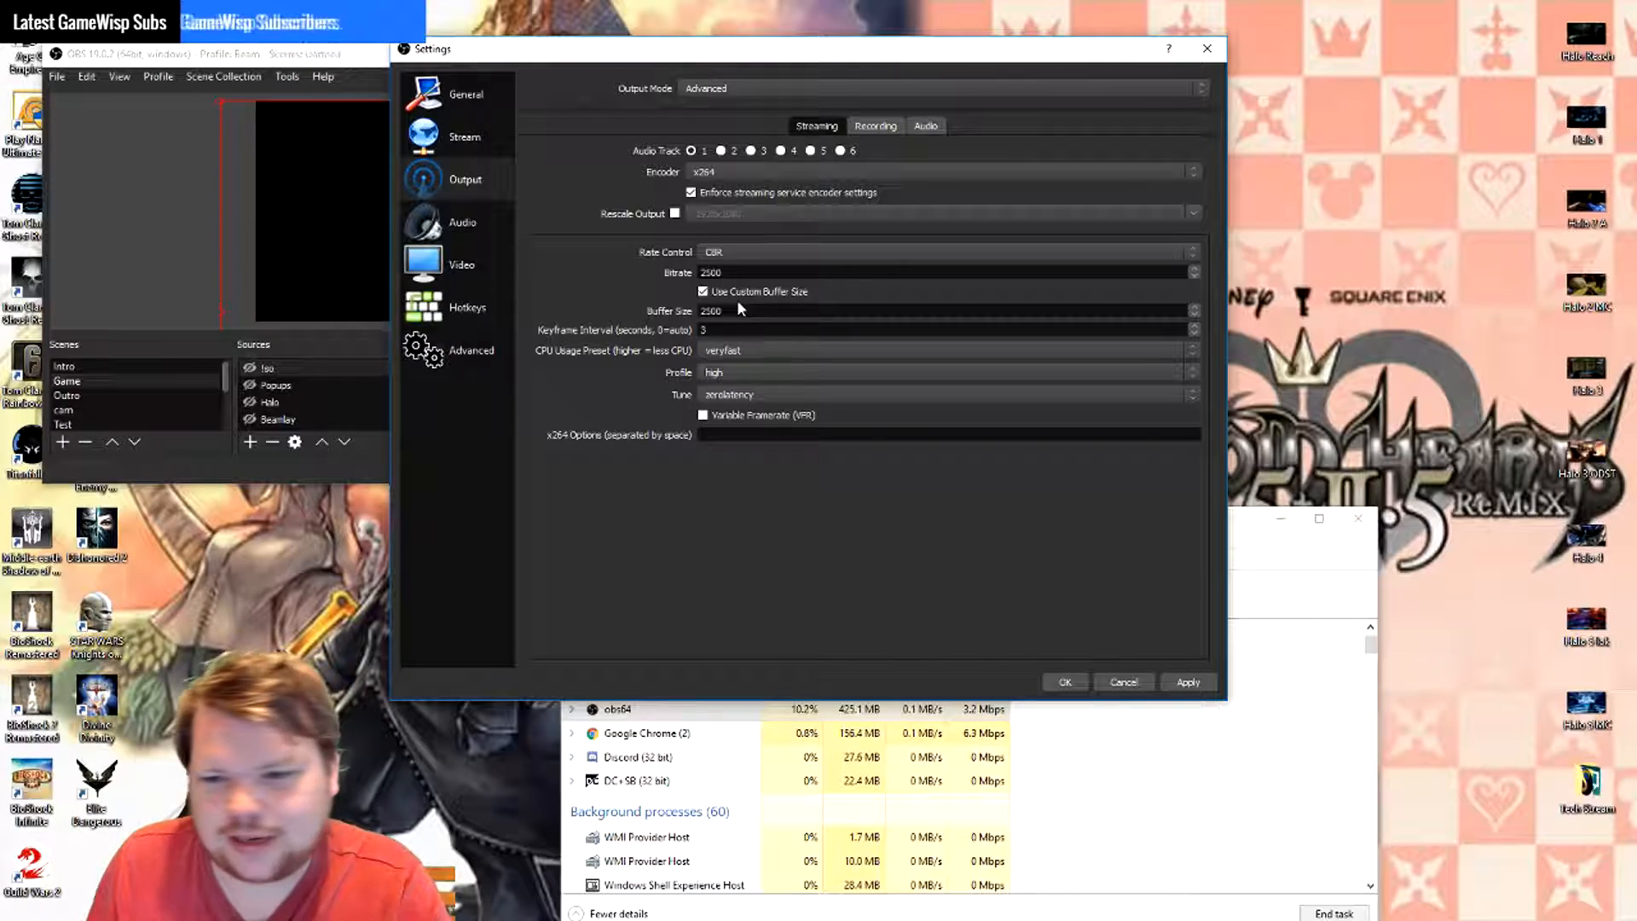
left_click(746, 293)
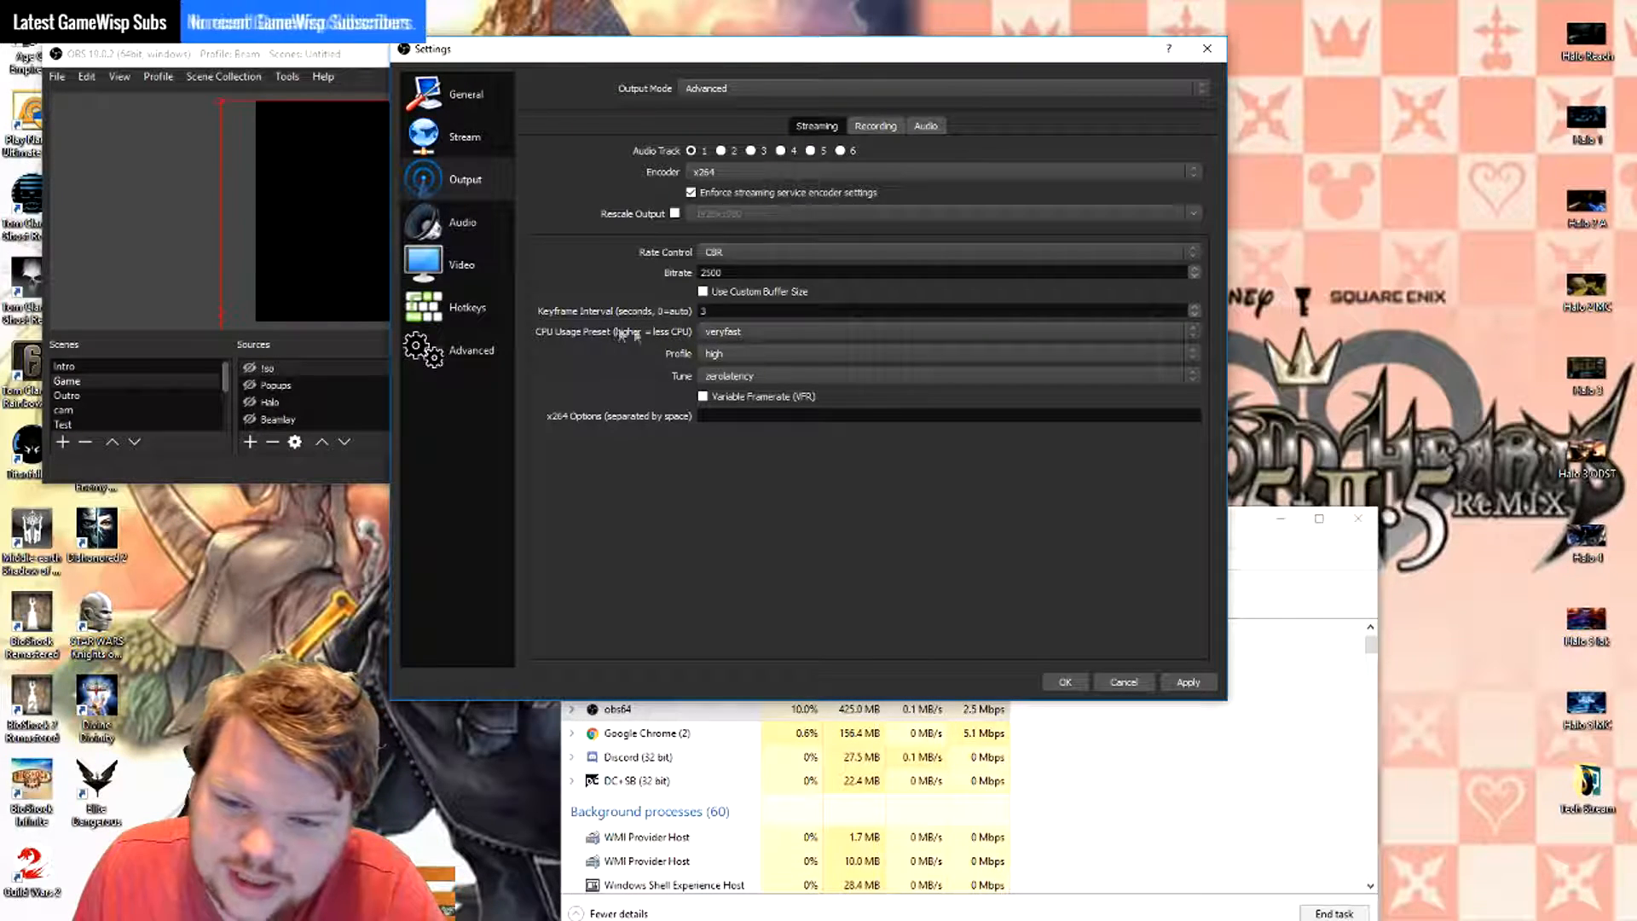
left_click(788, 332)
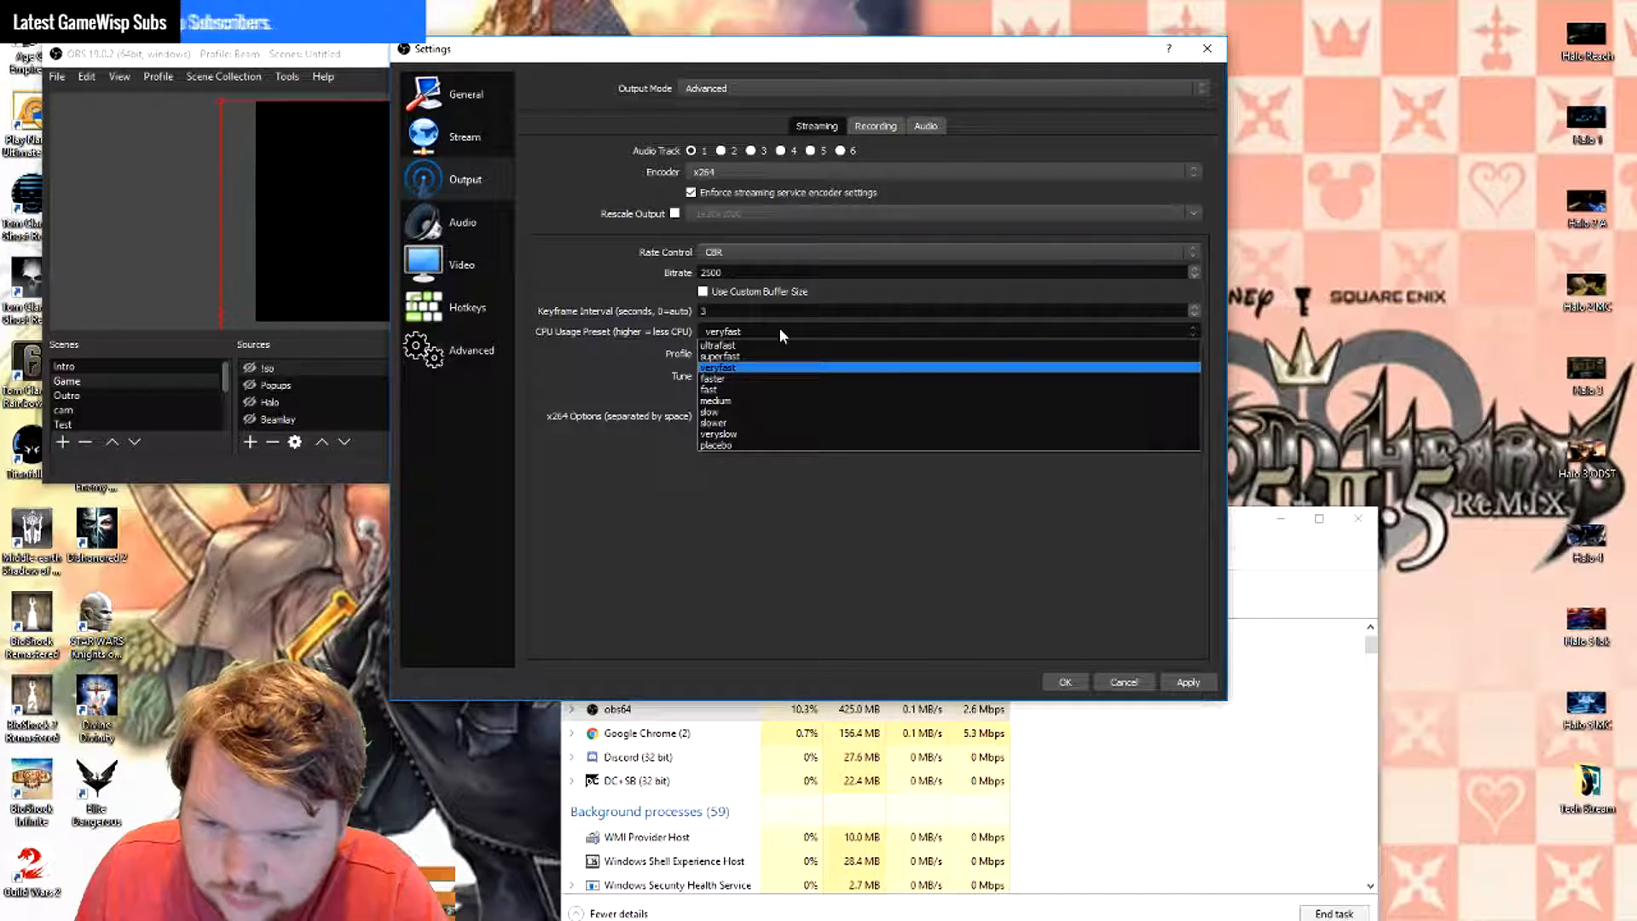
left_click(779, 333)
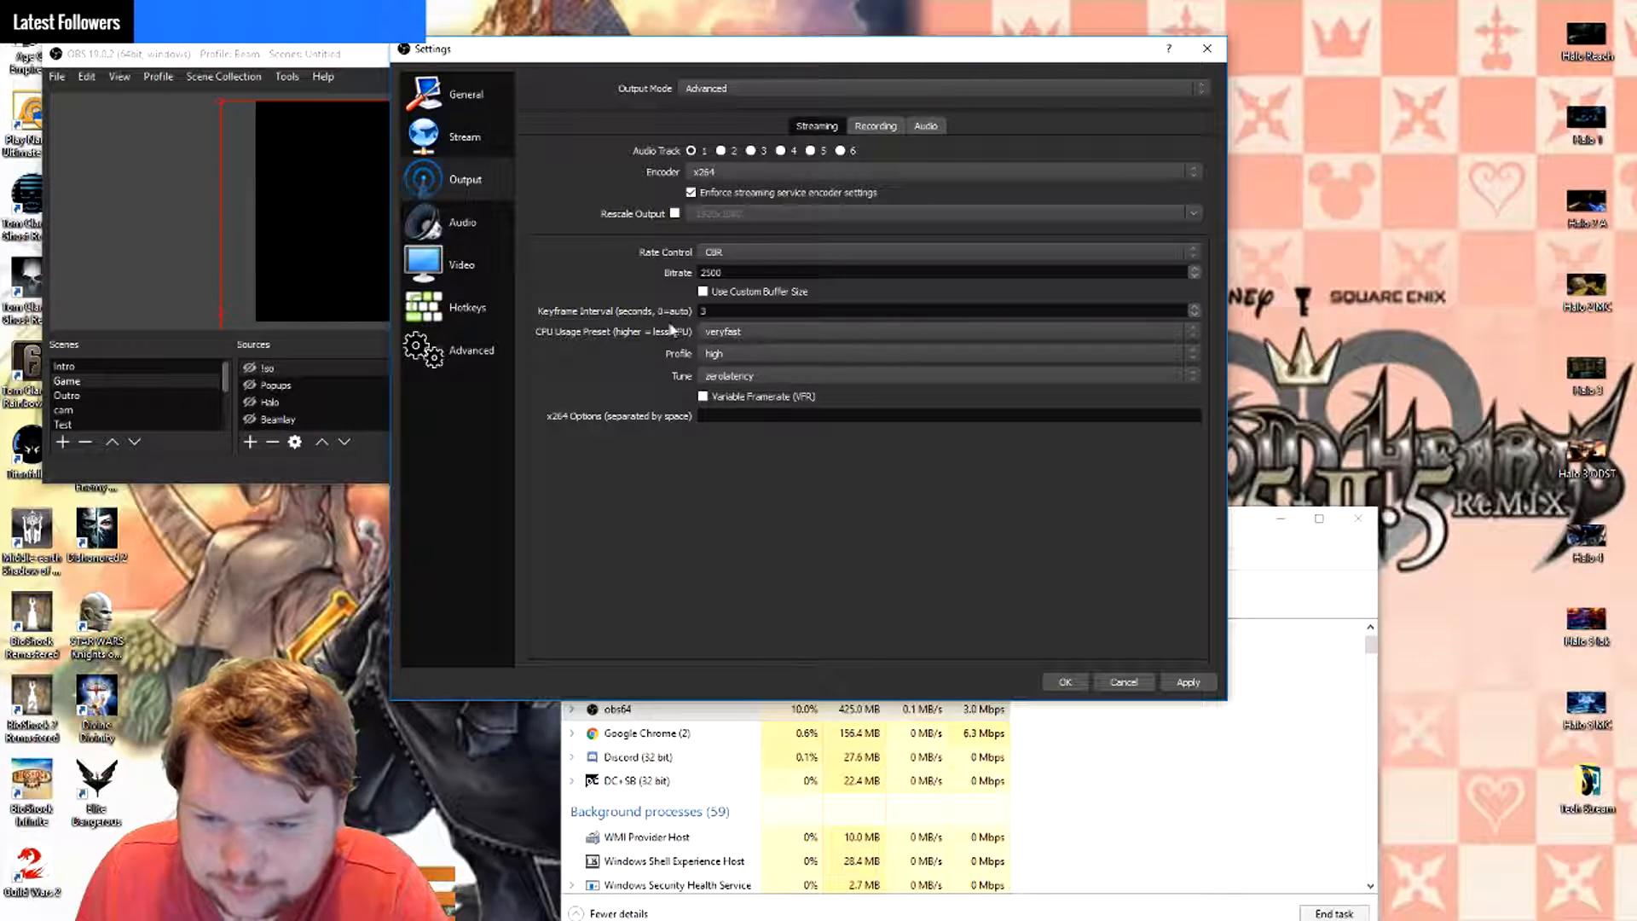
left_click(755, 327)
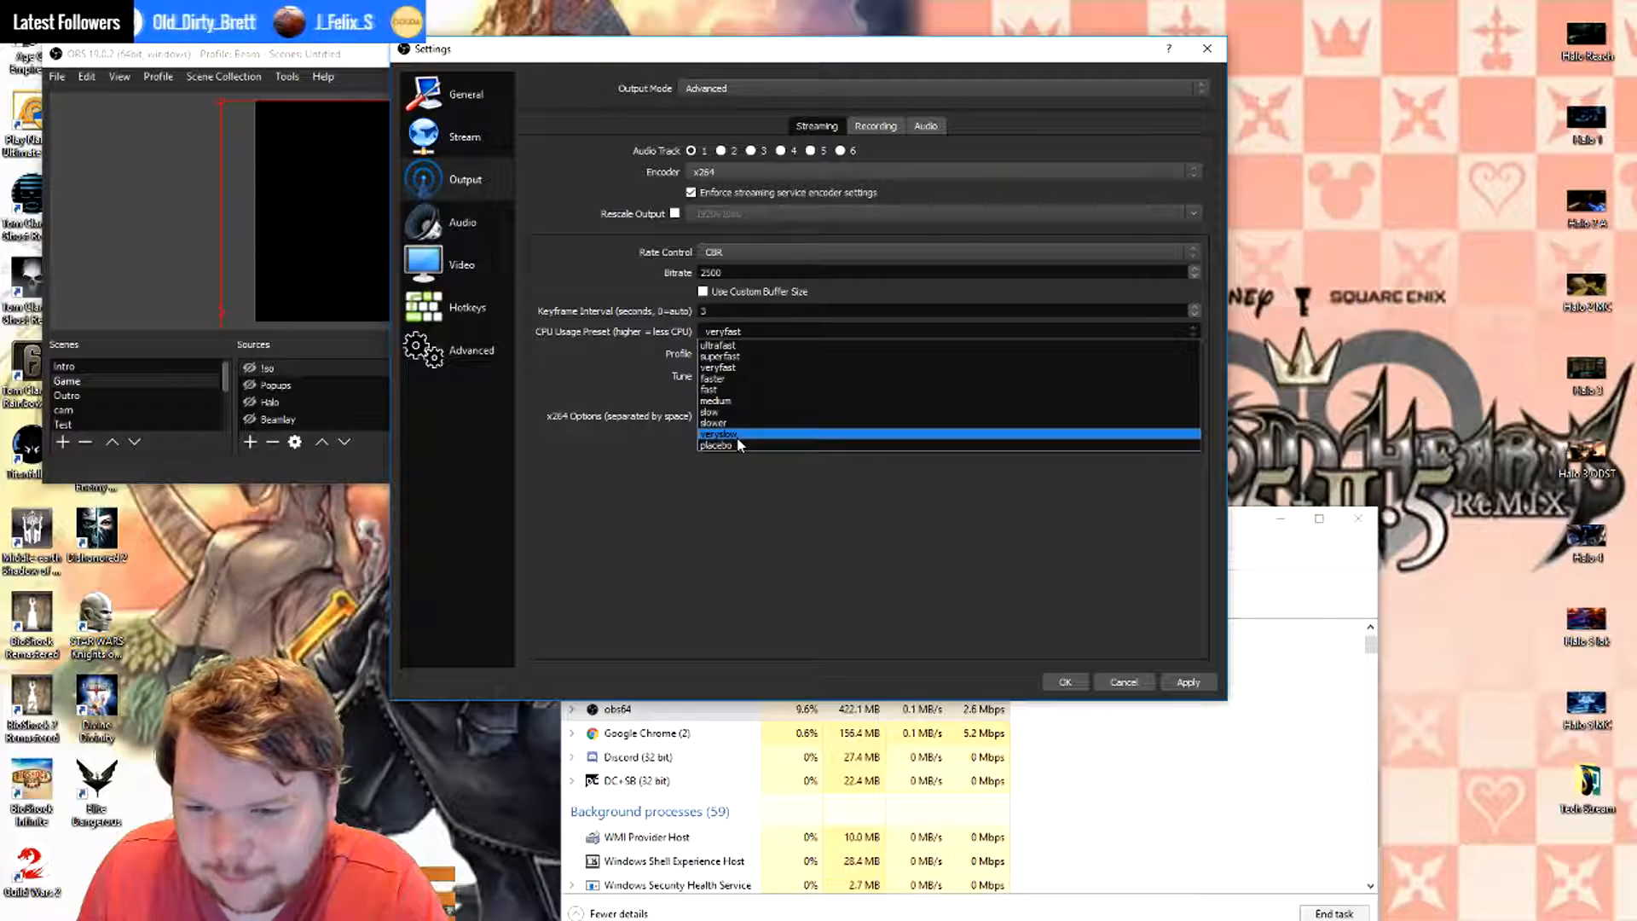
left_click(607, 375)
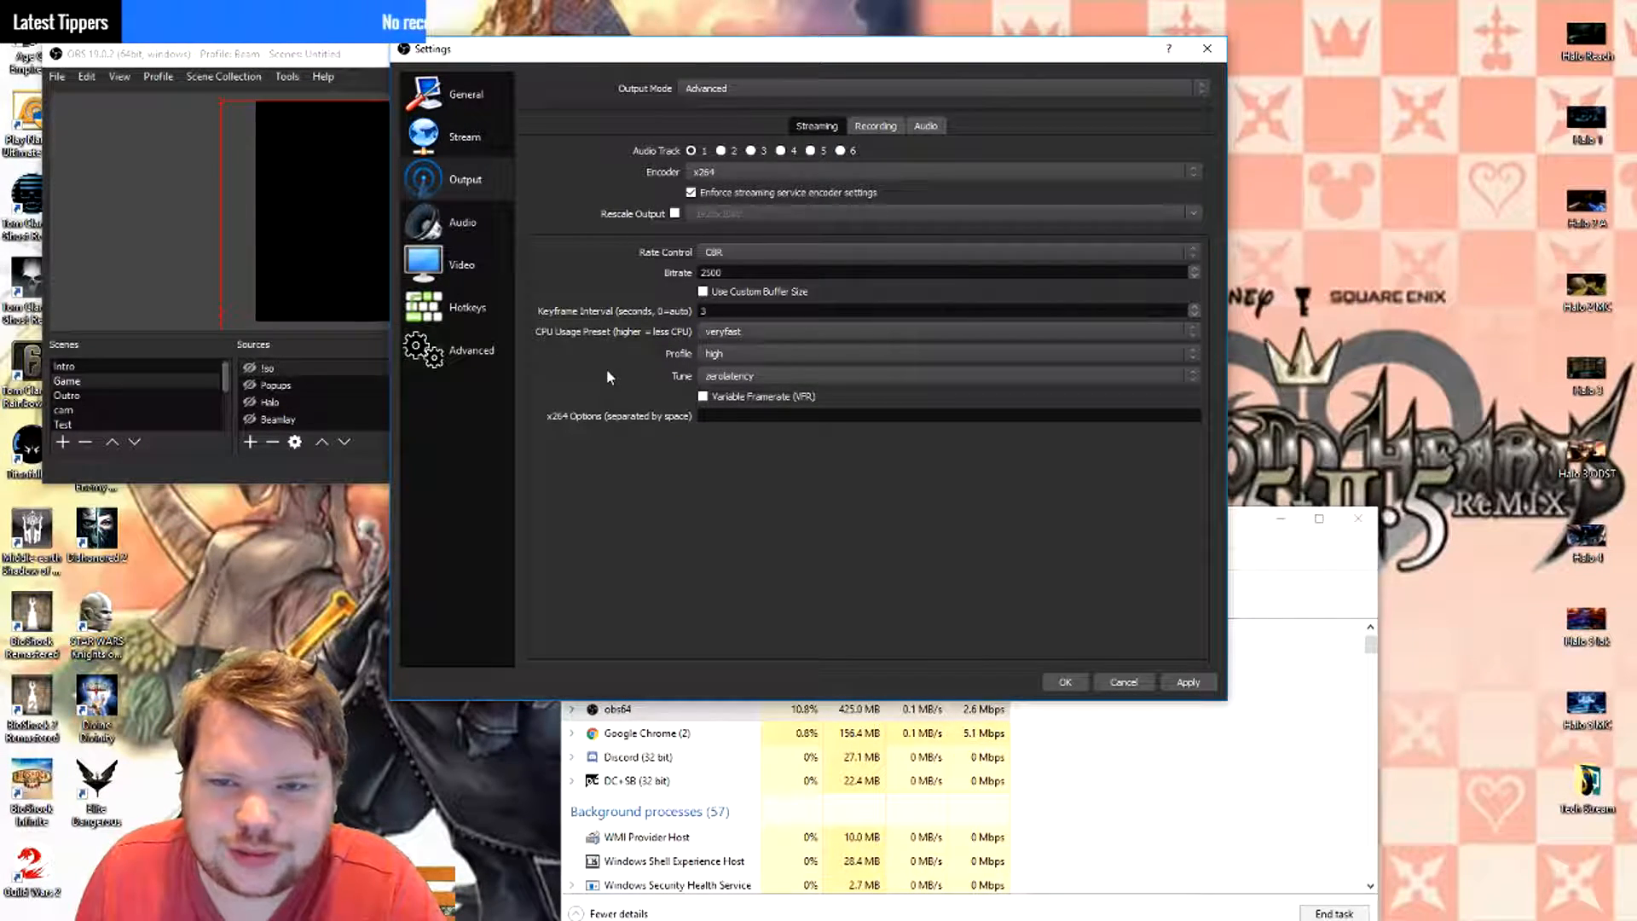
- Examine the x264 CPU usage preset, profile and tune options for streaming, keeping veryfast, high and zerolatency
left_click(720, 332)
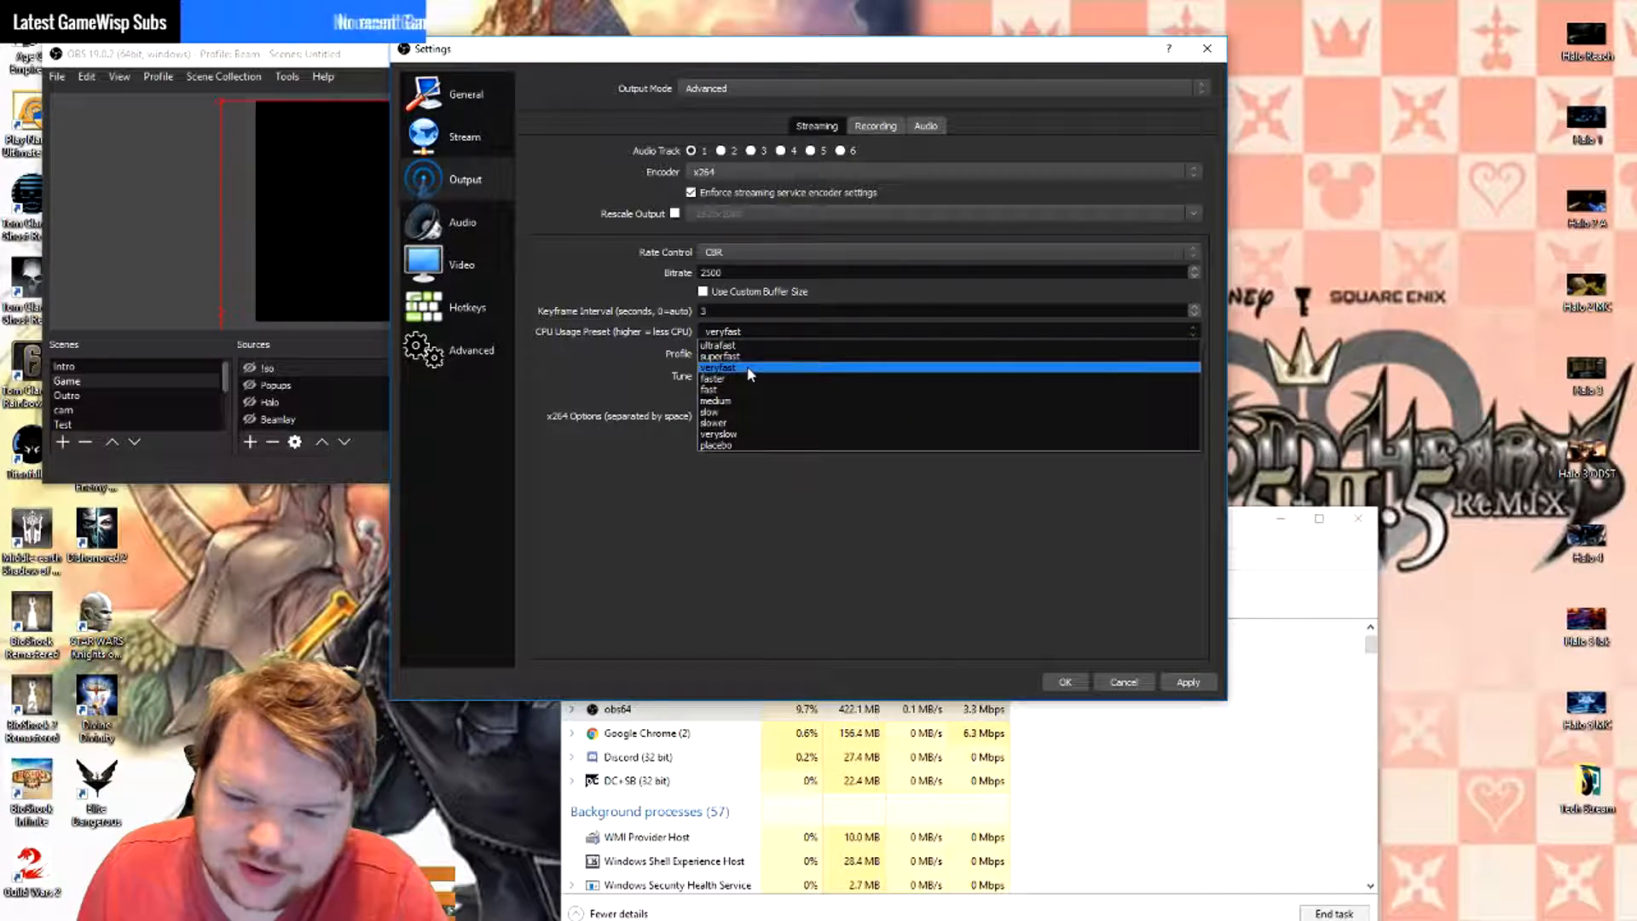
left_click(746, 366)
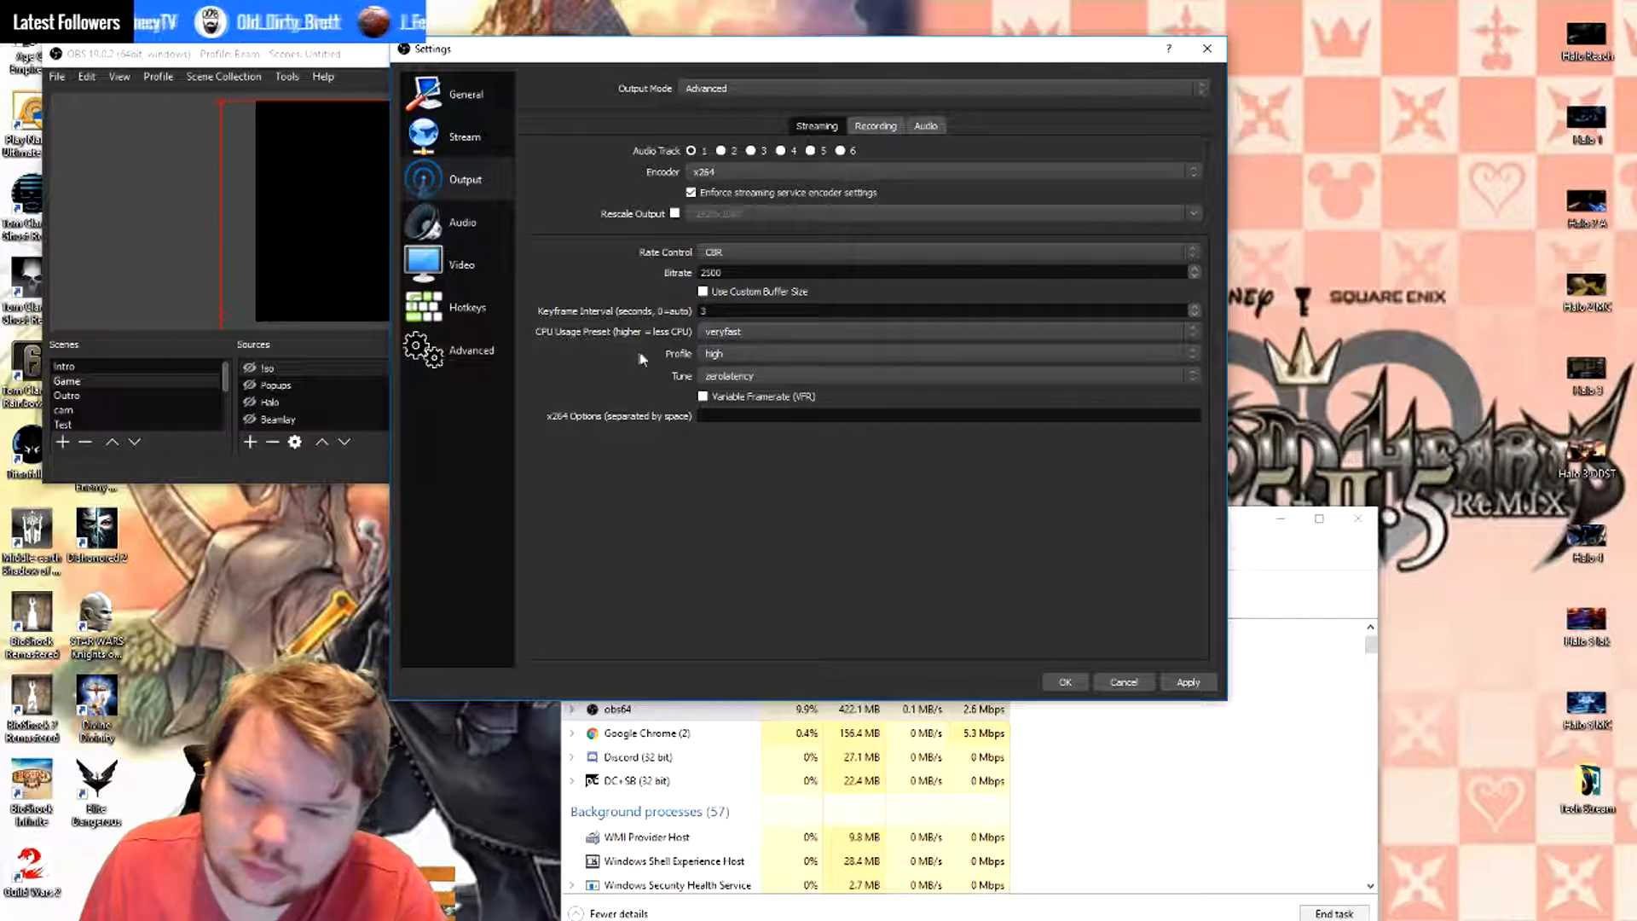
left_click(764, 353)
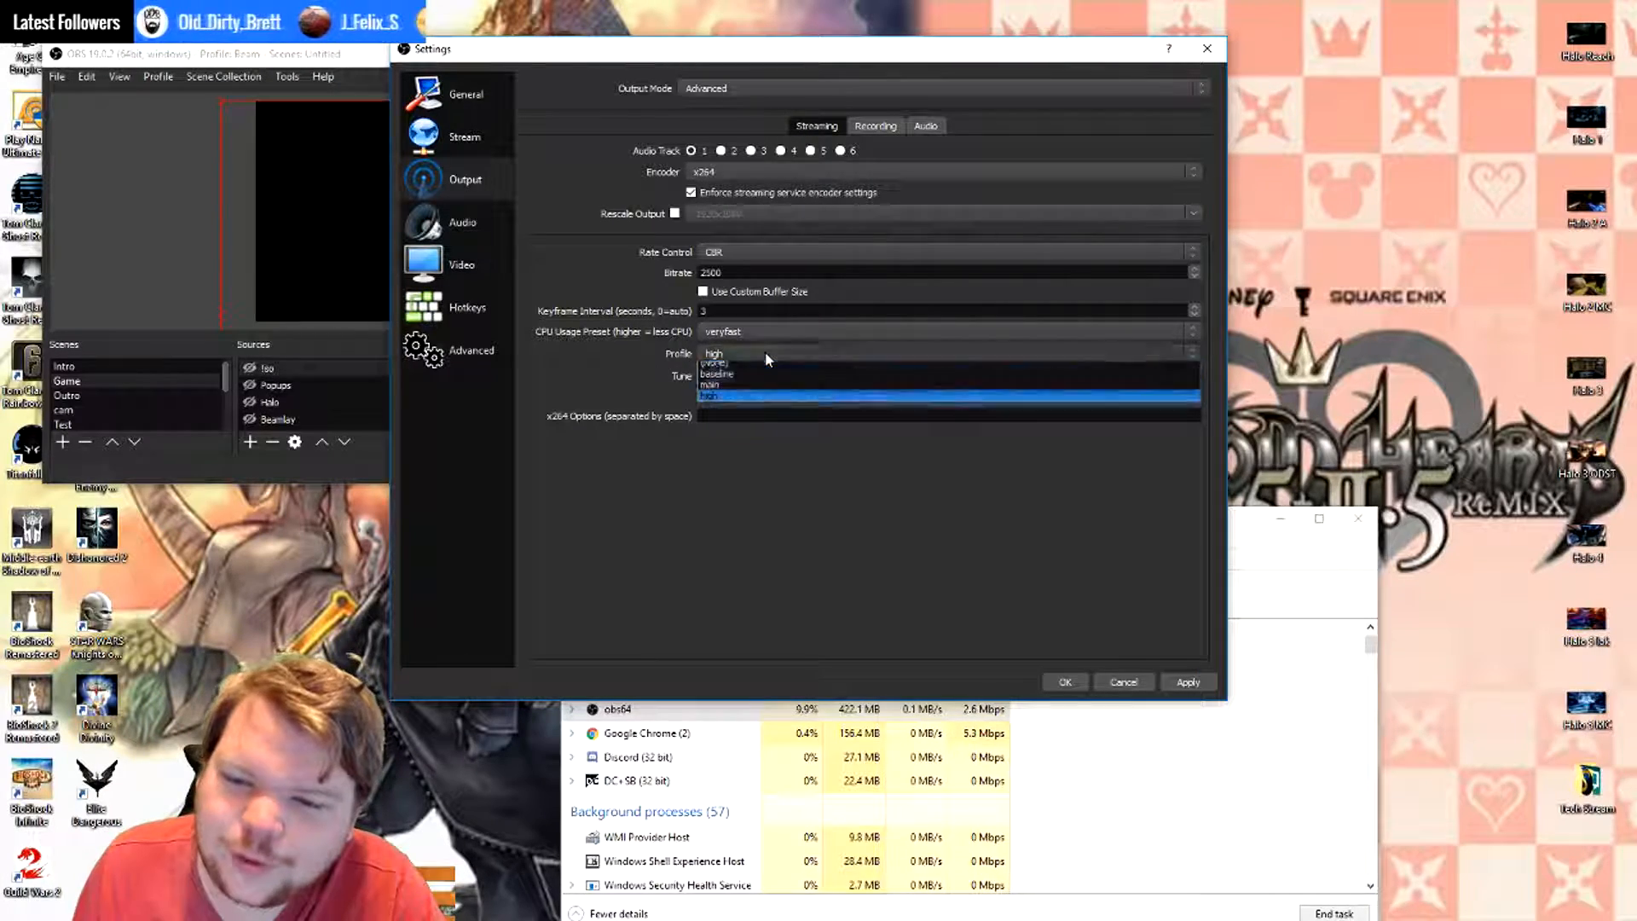
left_click(716, 400)
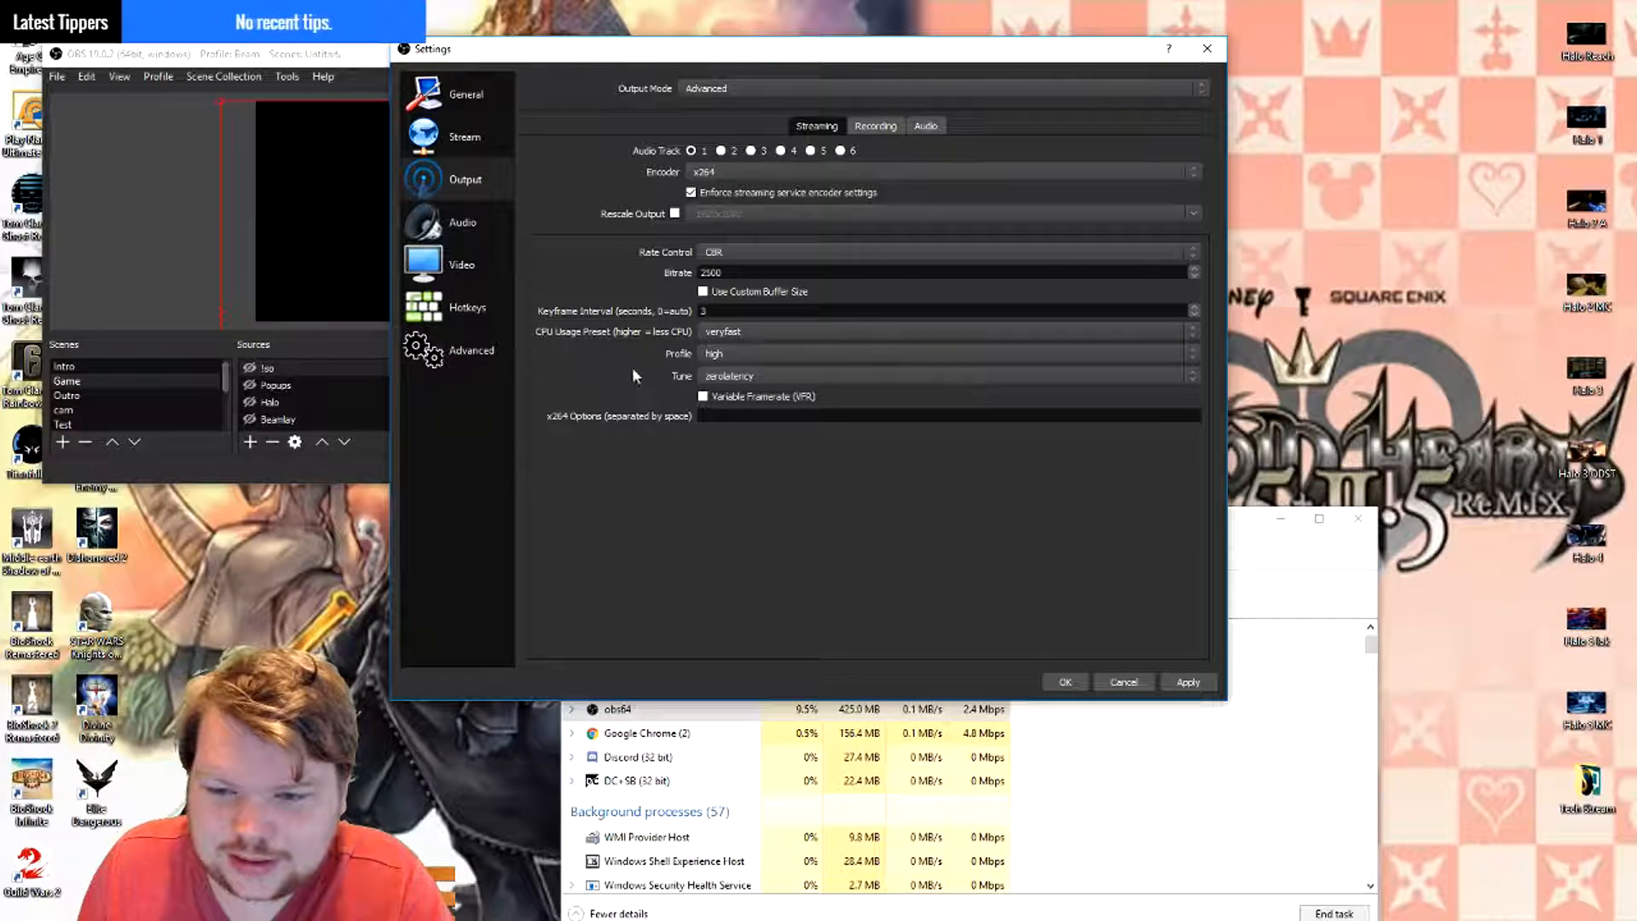
left_click(721, 351)
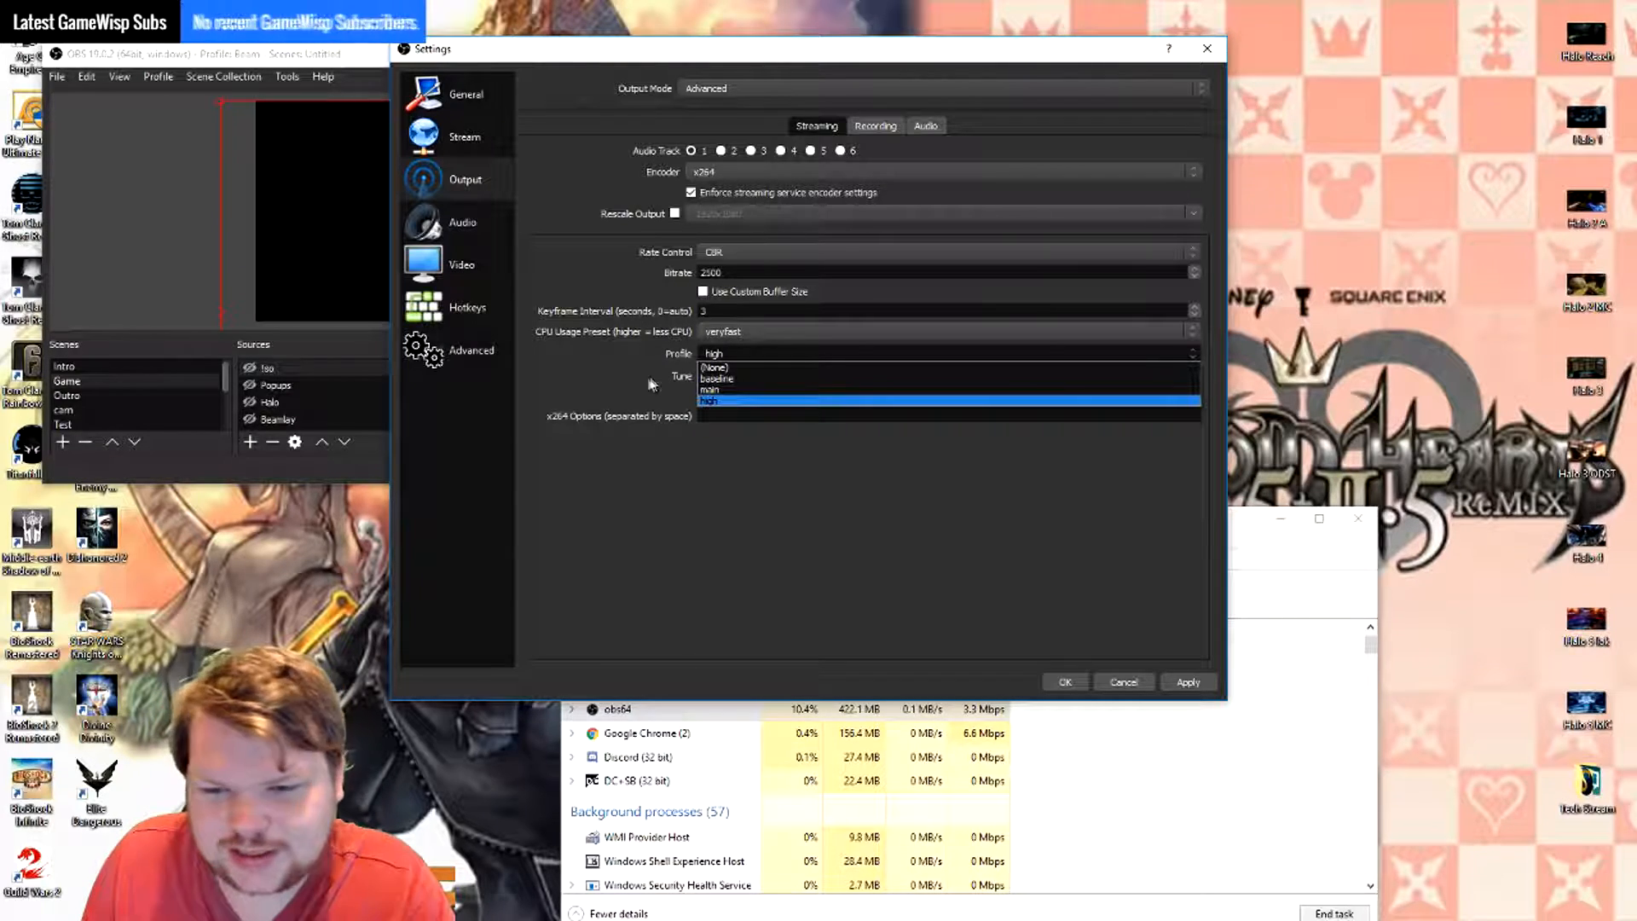
left_click(651, 383)
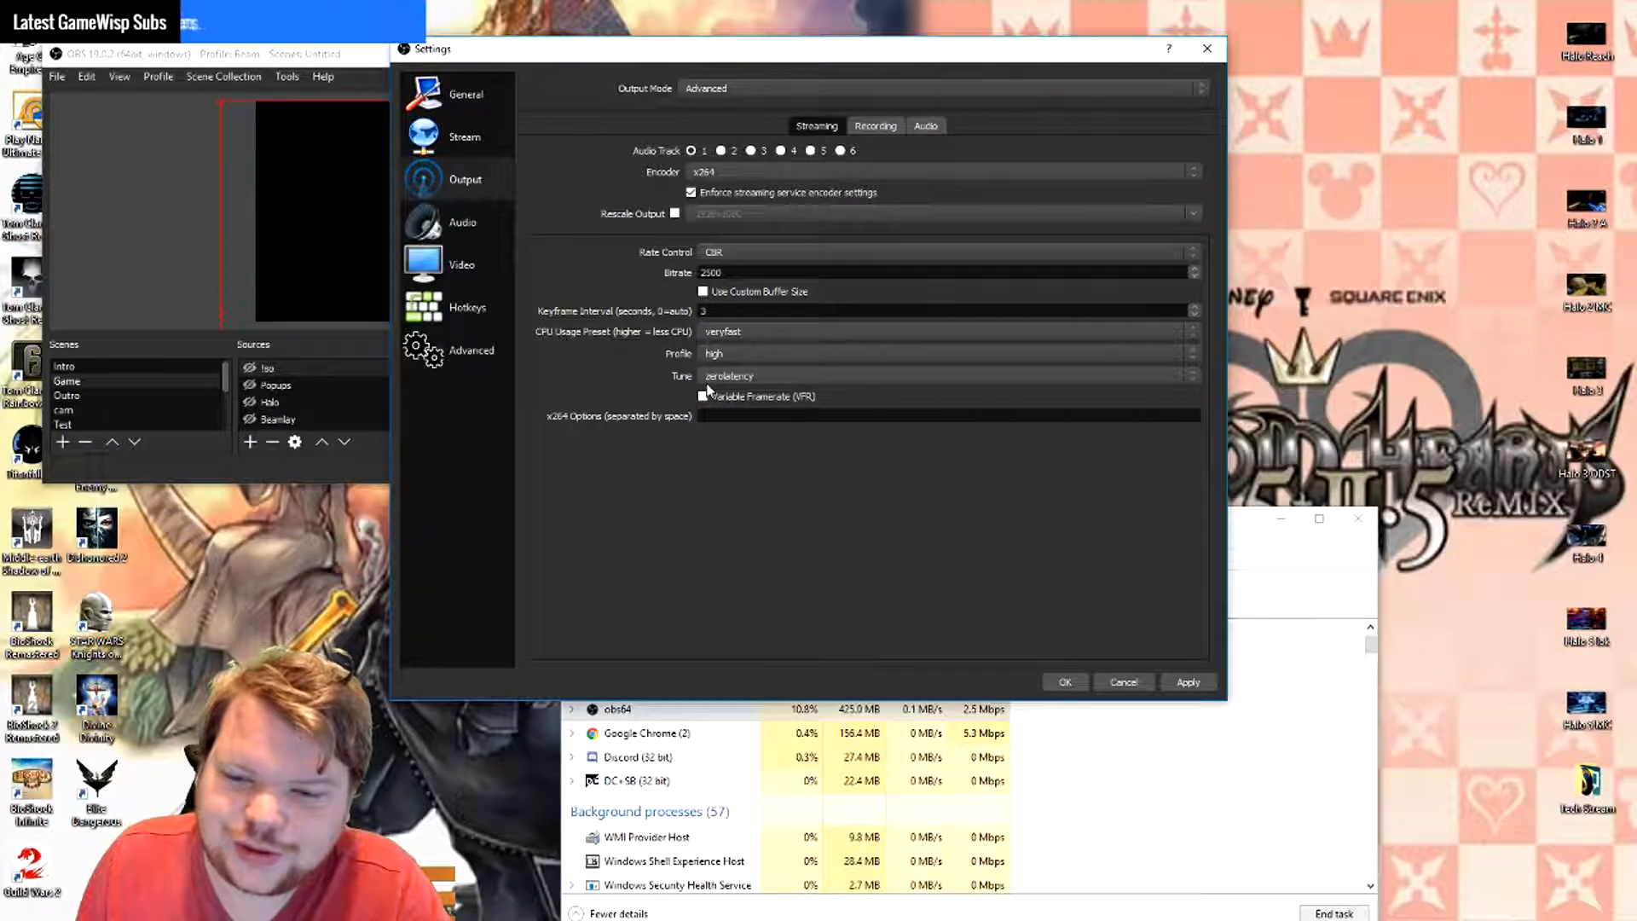
left_click(772, 375)
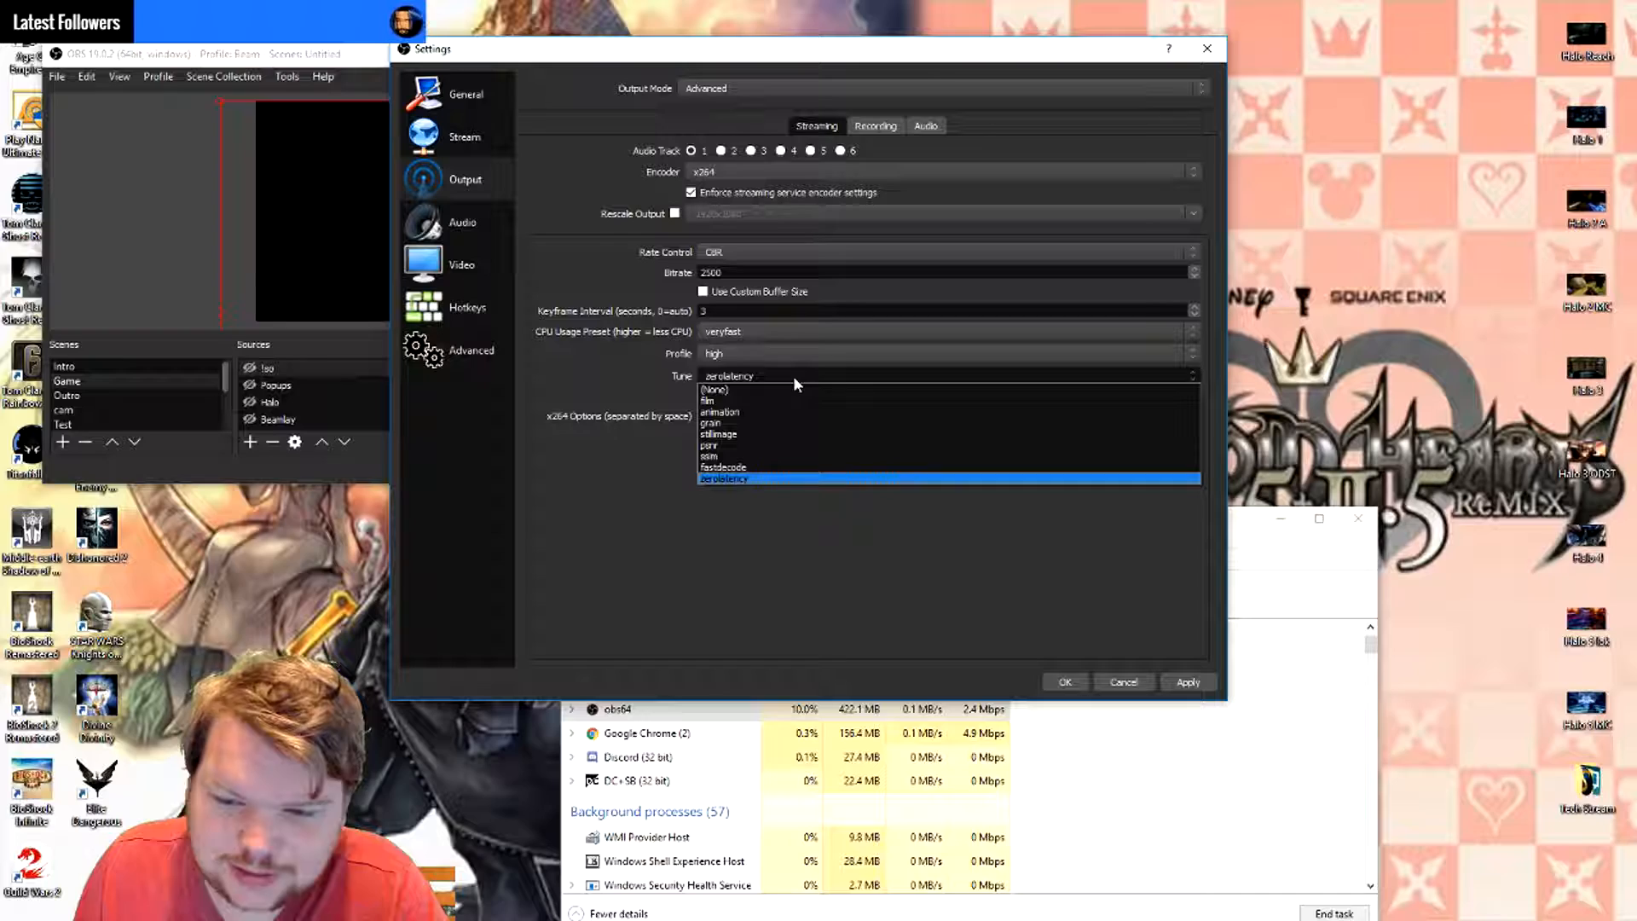
left_click(788, 374)
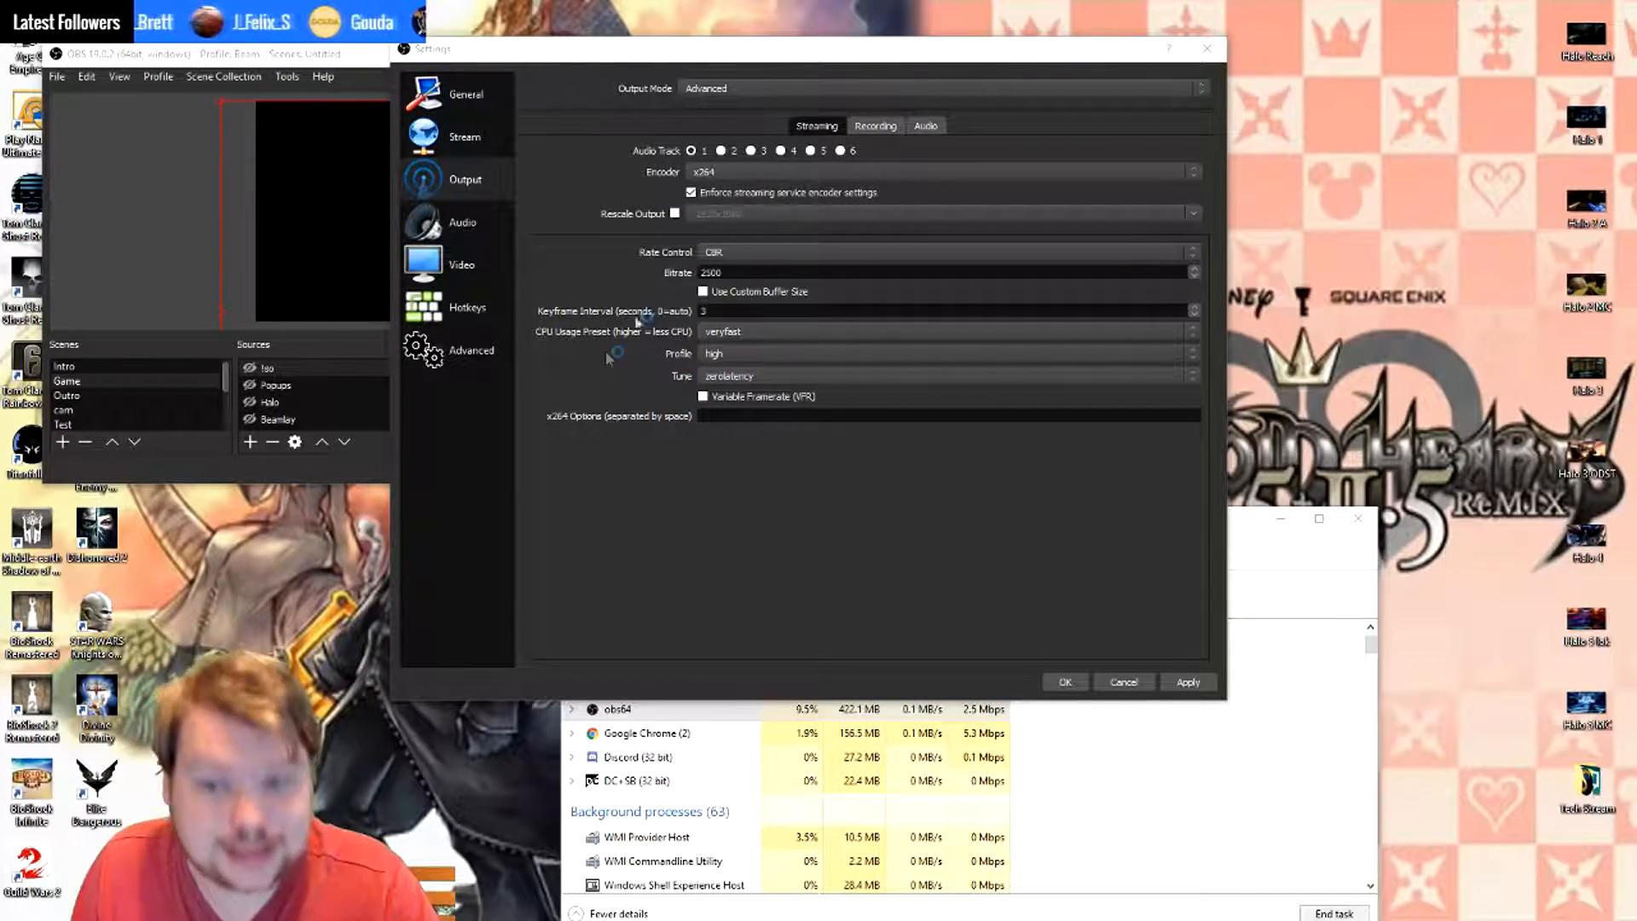
- Open the advanced recording output settings and examine the recording type options, keeping Standard
left_click(873, 128)
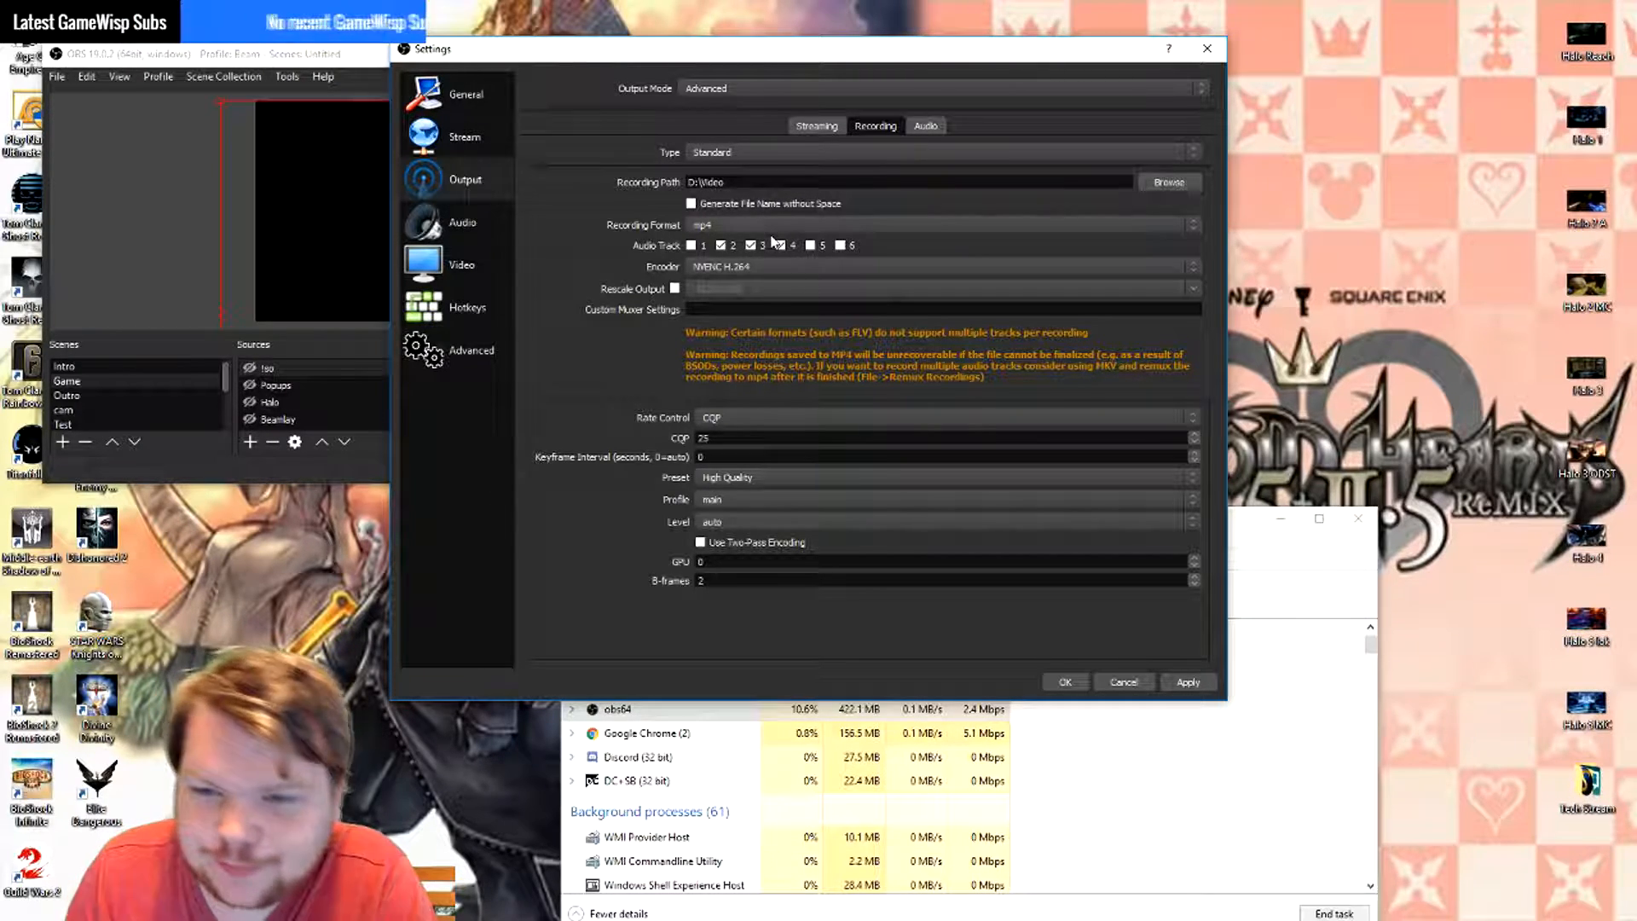
left_click(813, 154)
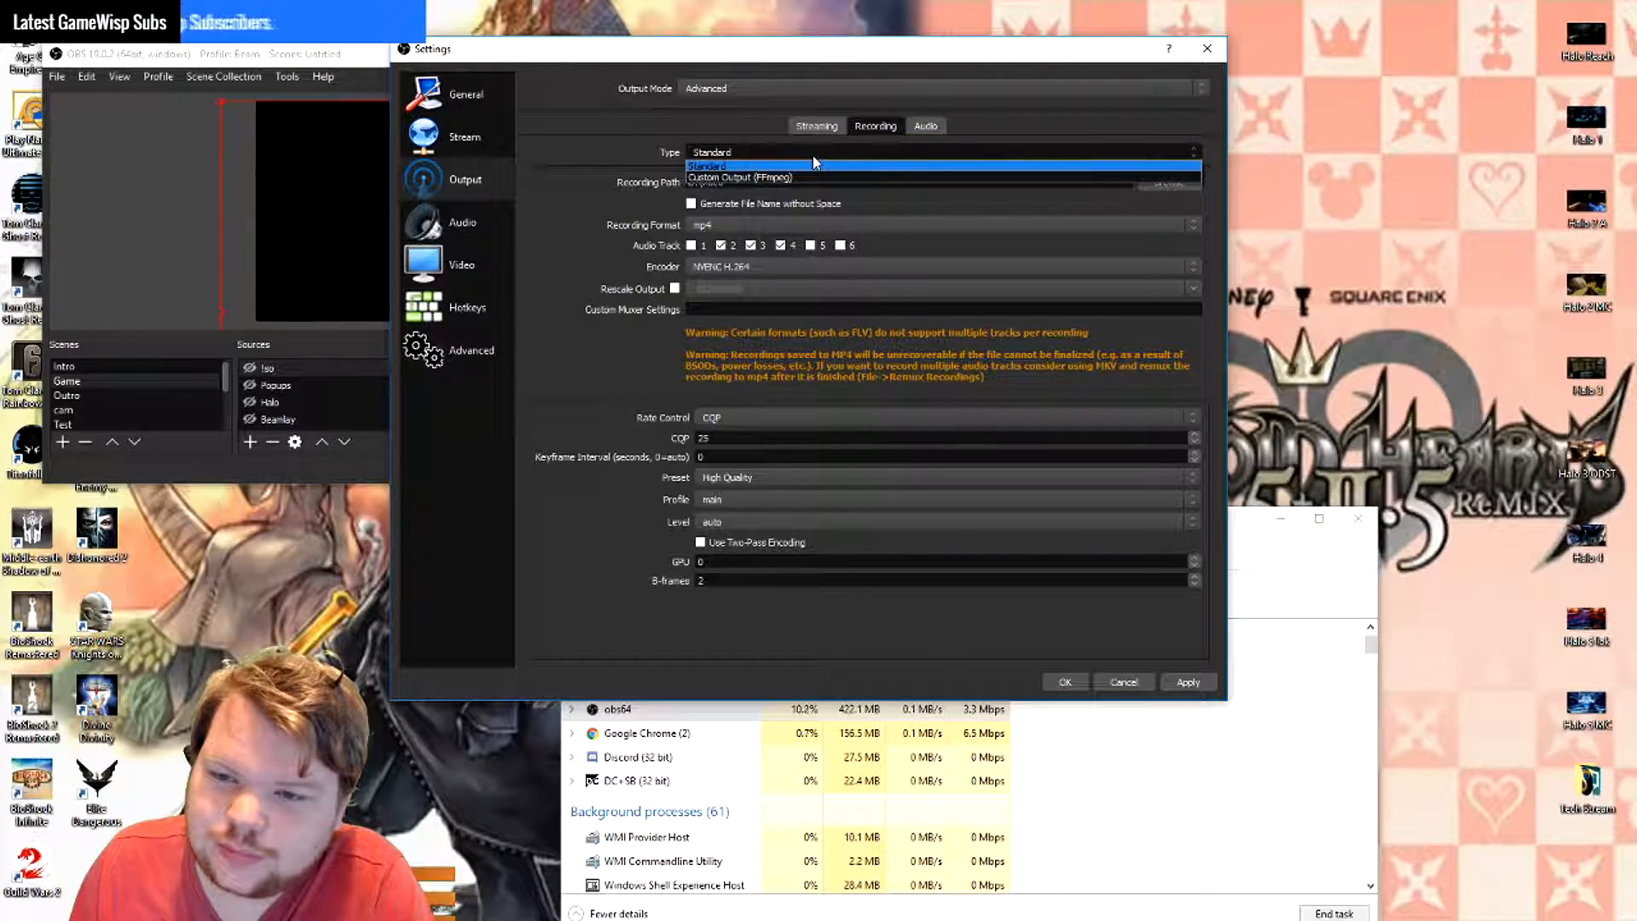
left_click(814, 158)
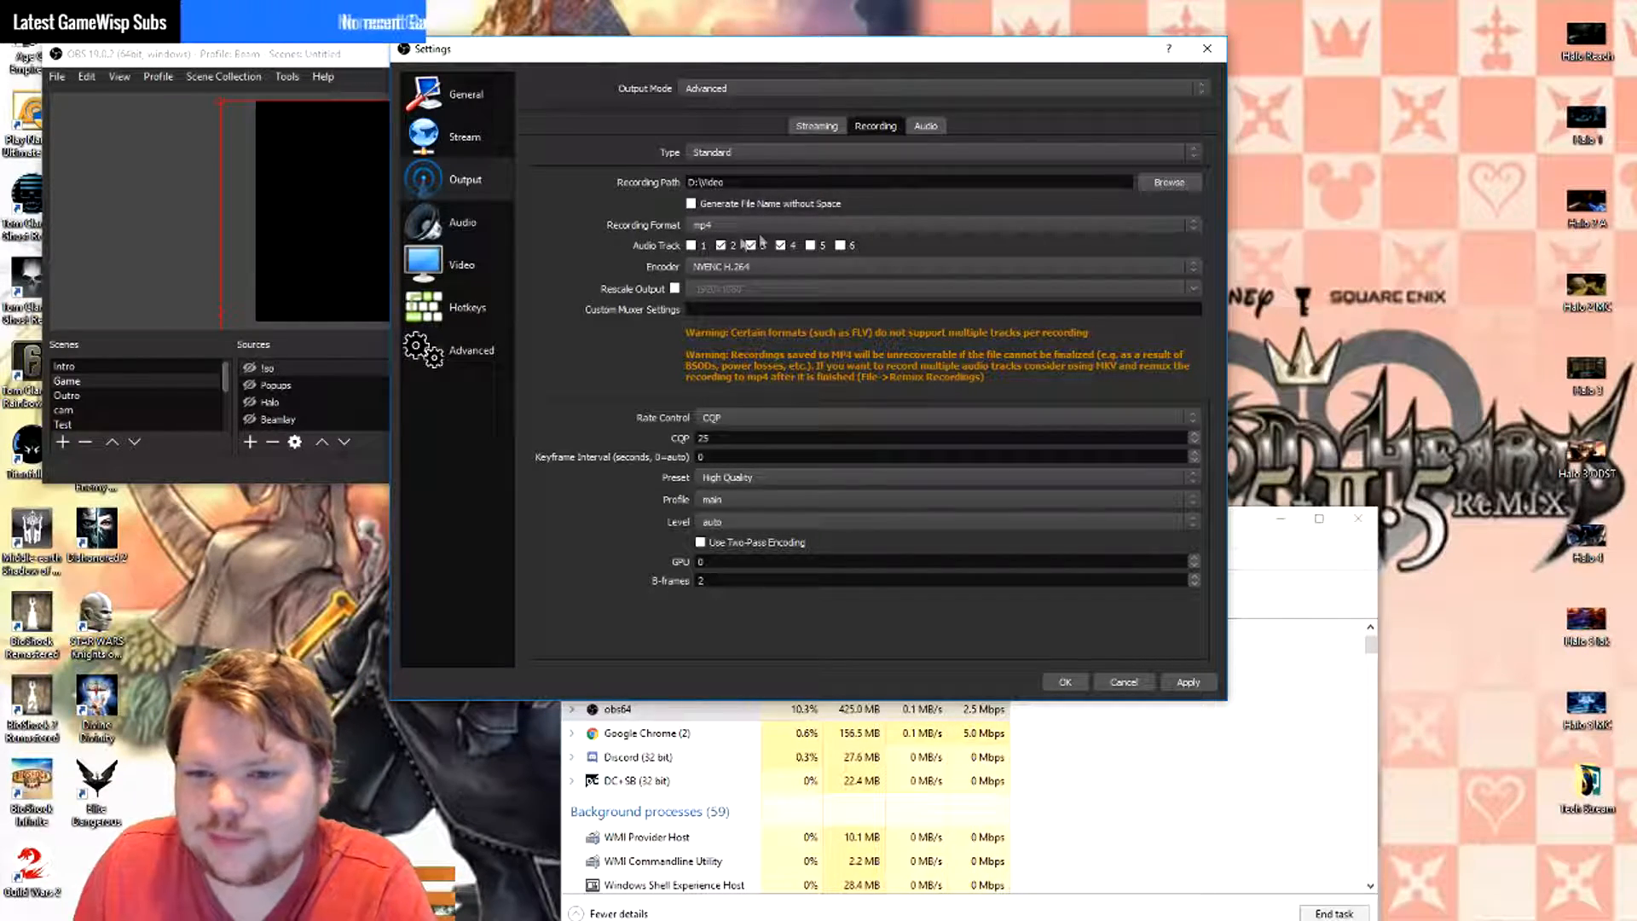
- Try other audio tracks for streaming, restore track 1, and return to the recording output settings
left_click(817, 126)
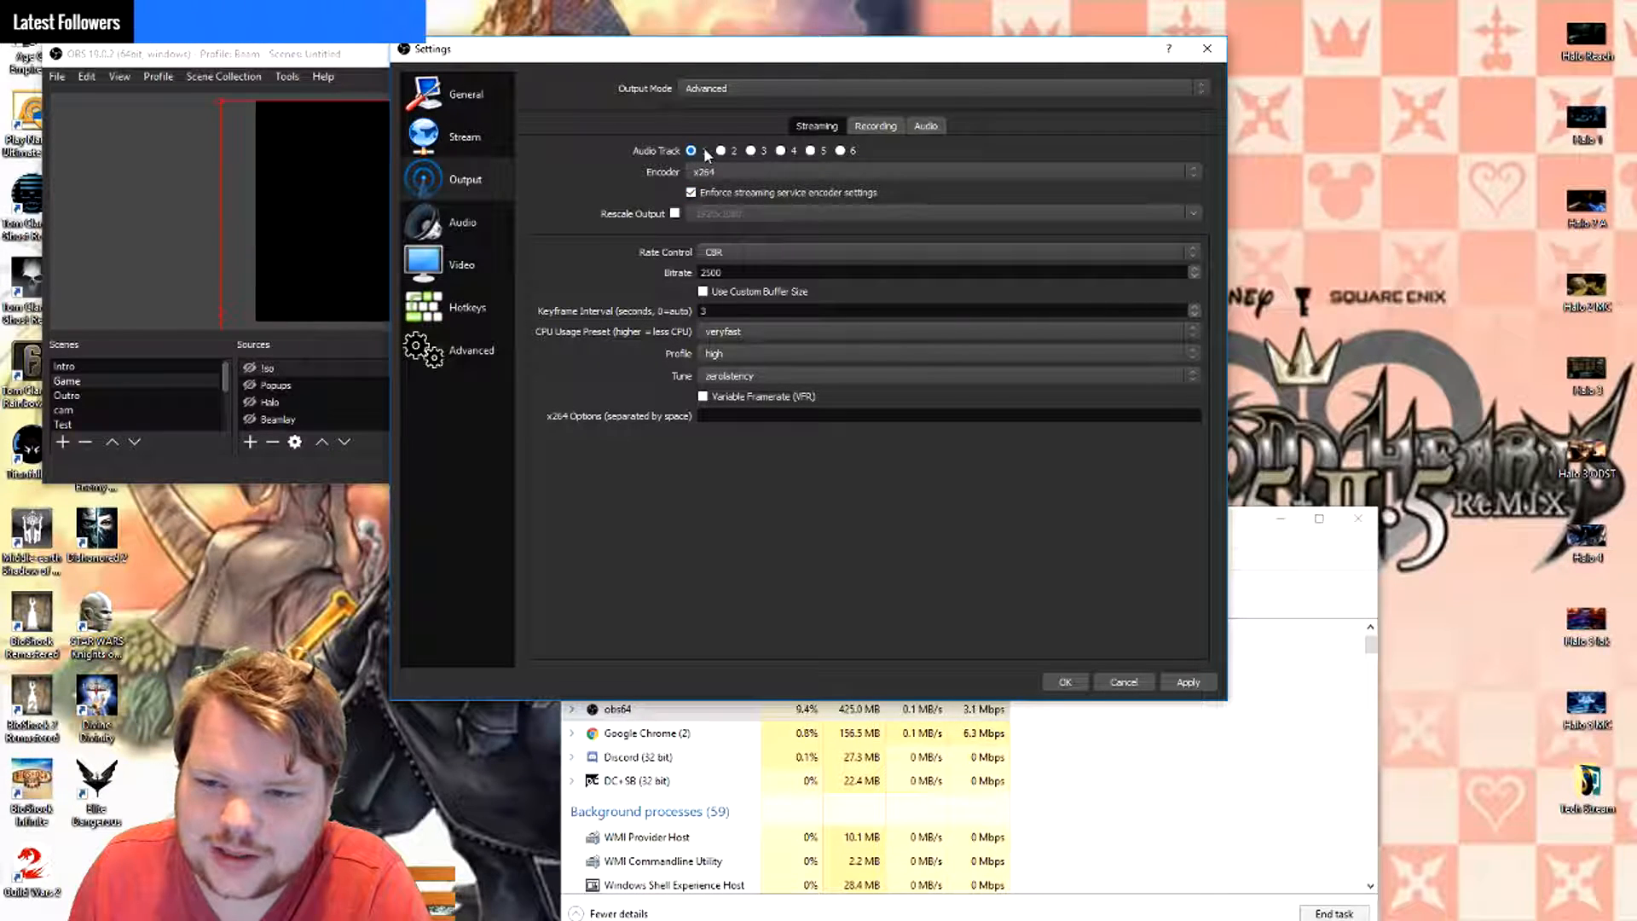
left_click(725, 151)
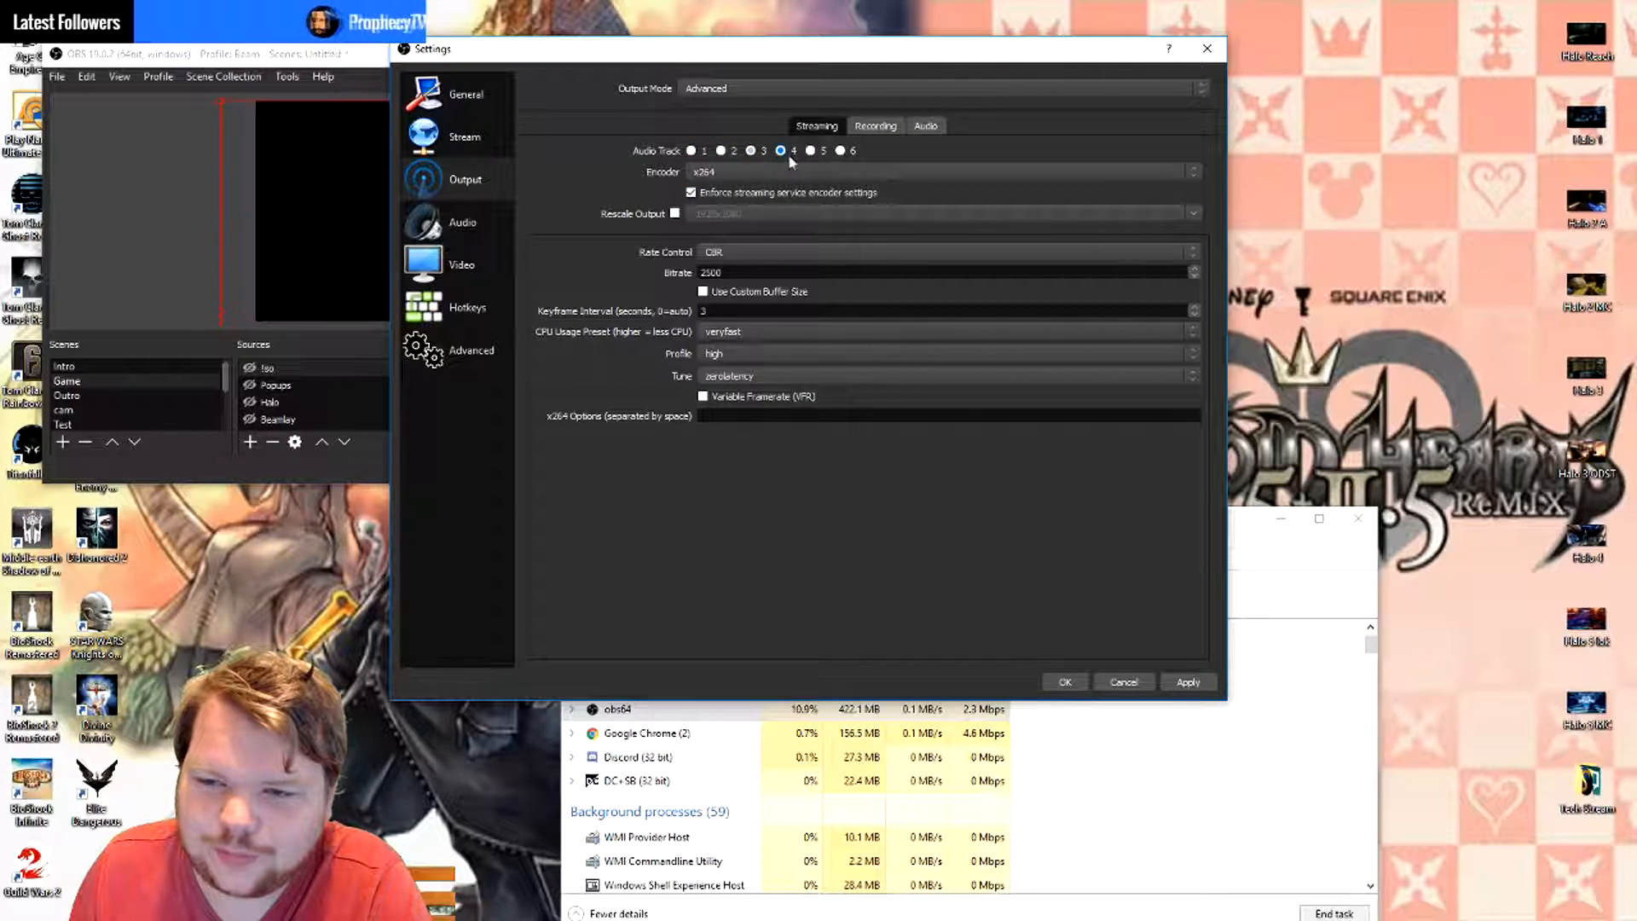
left_click(690, 150)
left_click(876, 126)
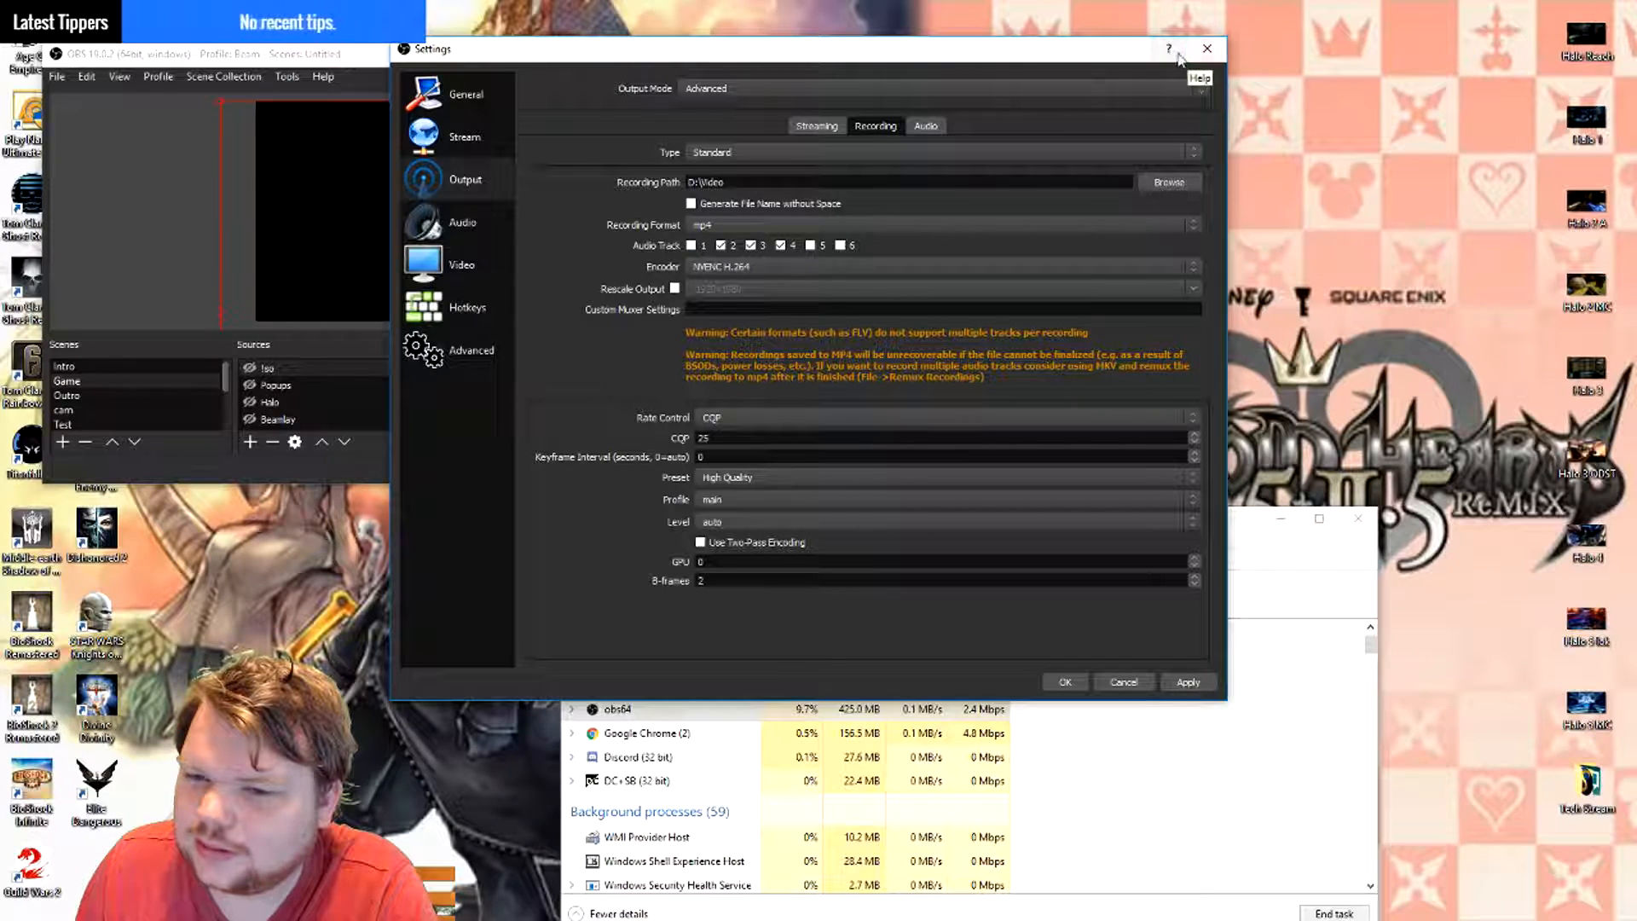
- Close the settings without saving, open the Advanced Audio Properties, and move that window clear of the source list
left_click(1207, 52)
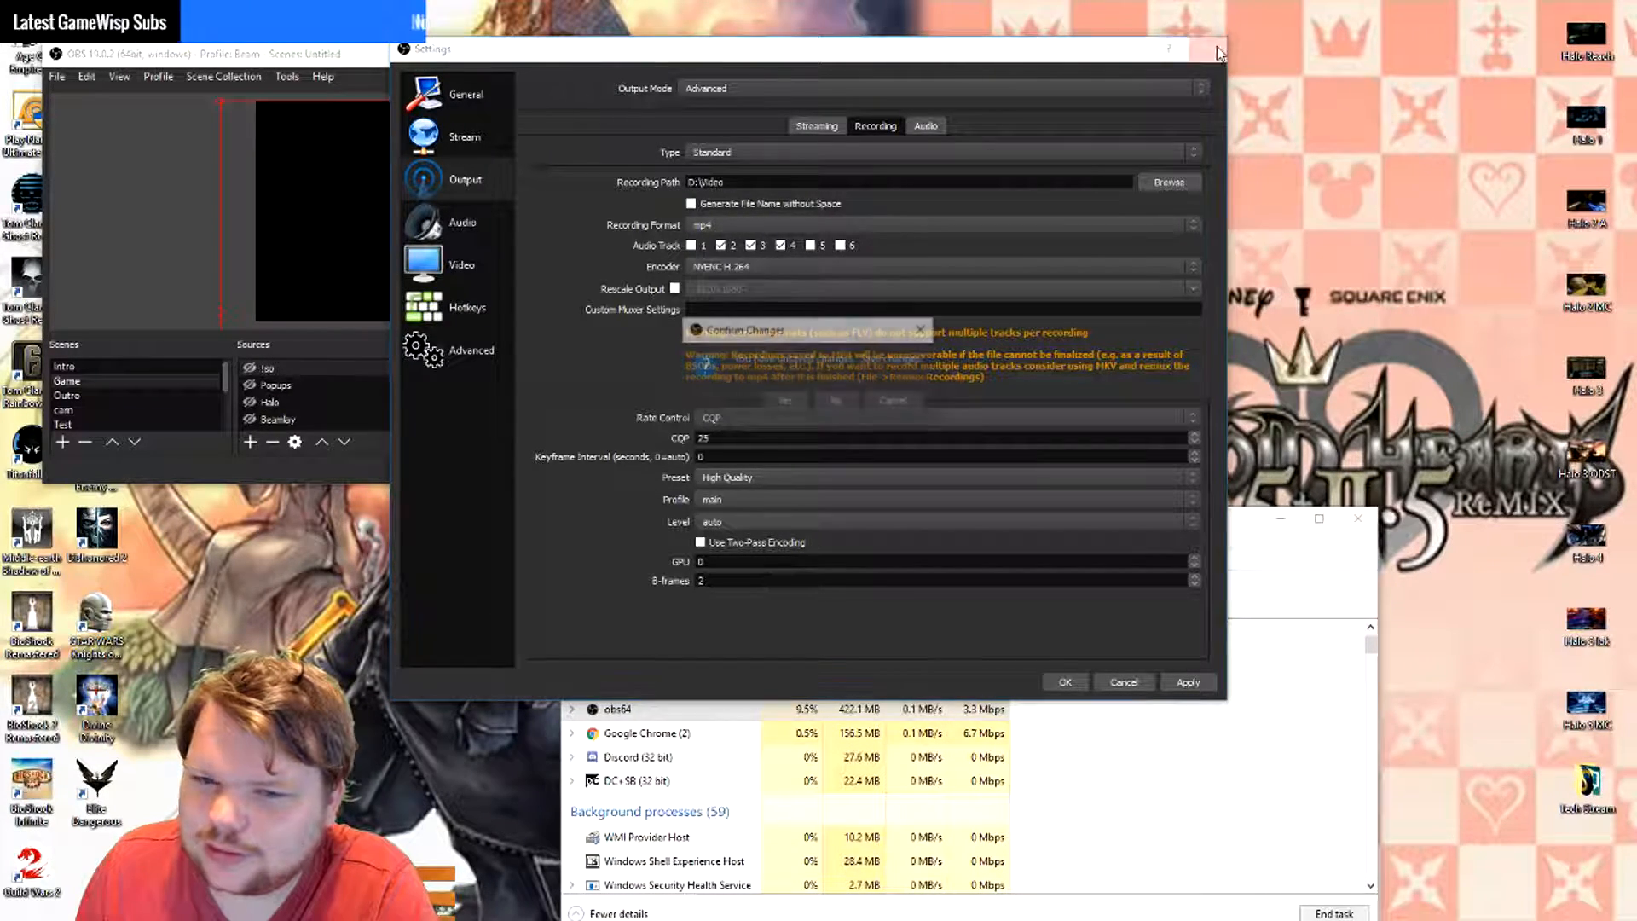
left_click(837, 398)
left_click(58, 77)
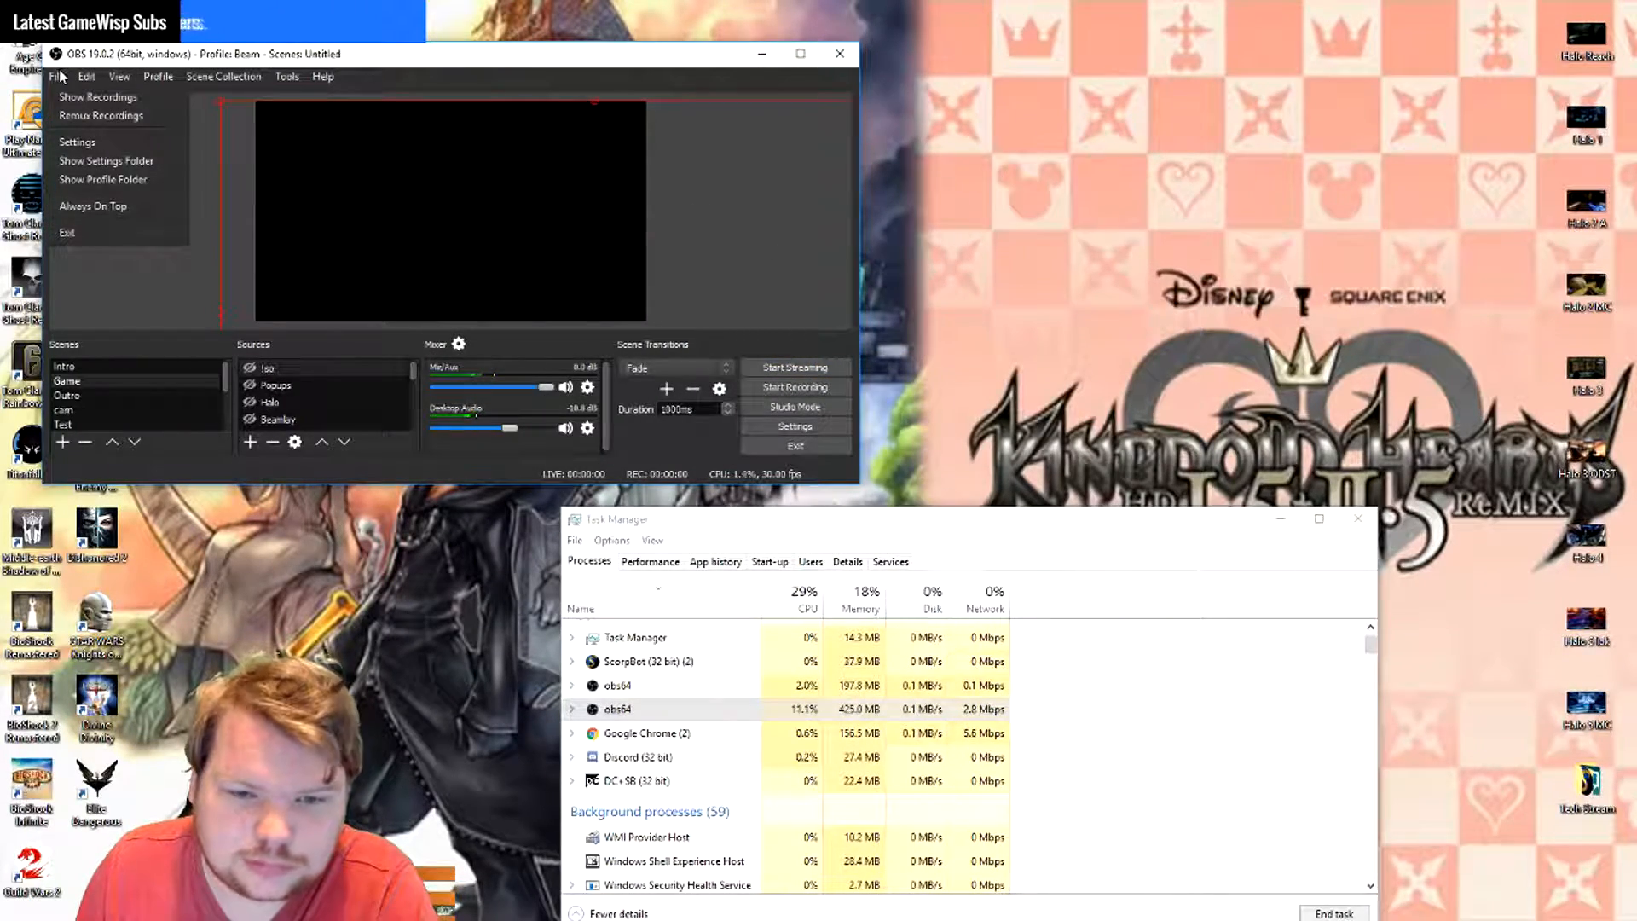
mouse_move(145, 75)
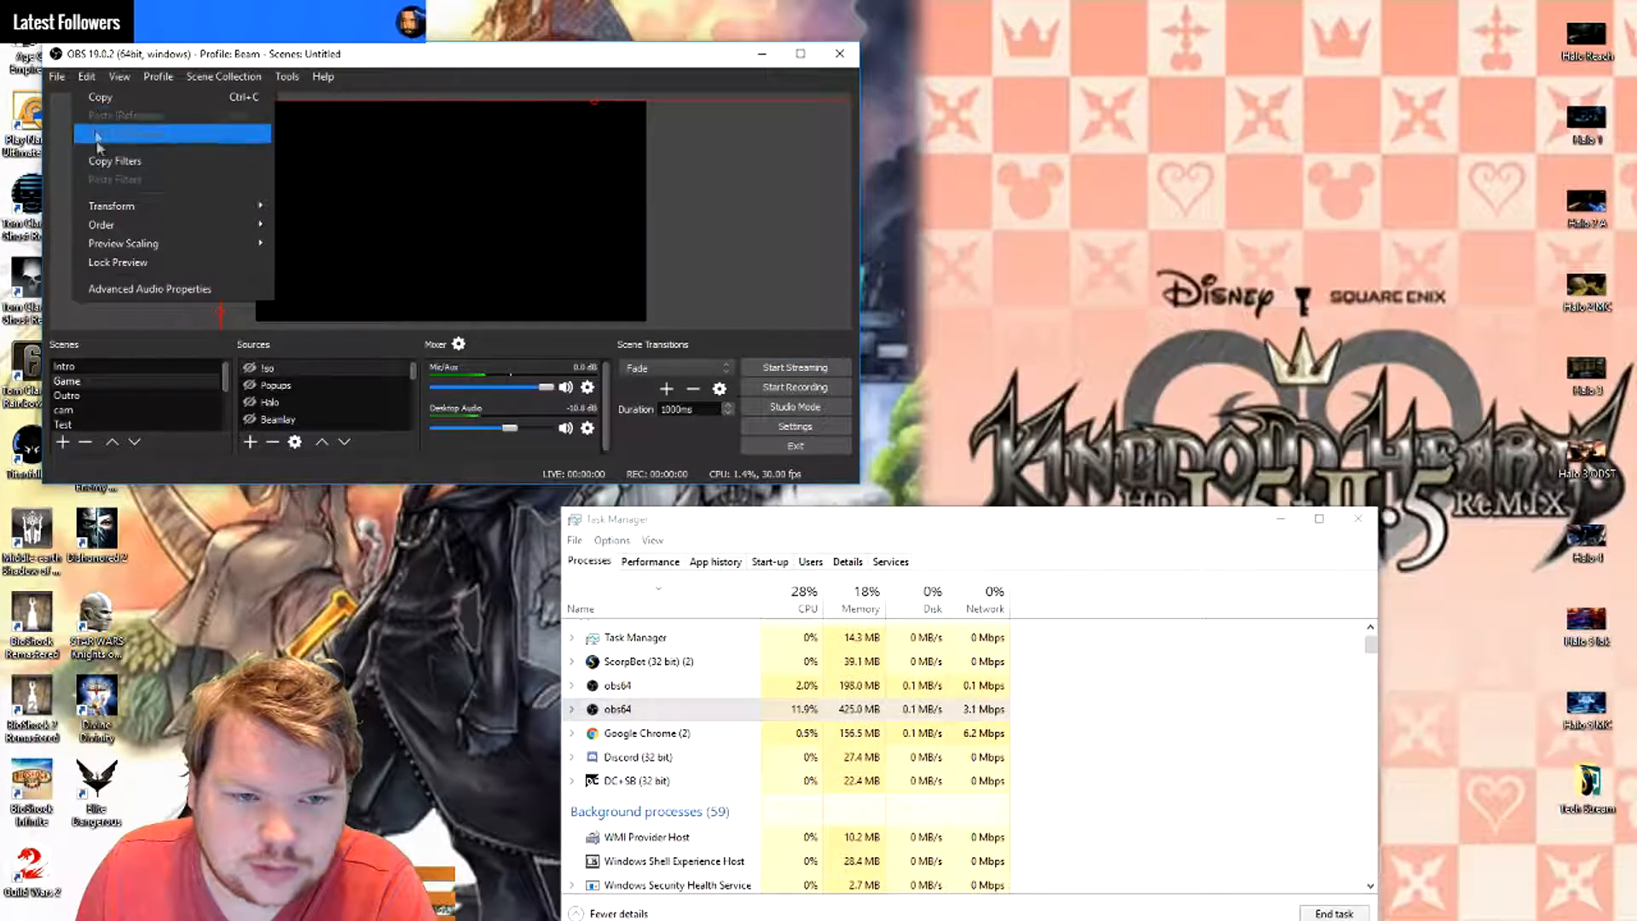
left_click(121, 283)
left_click_drag(422, 118, 747, 476)
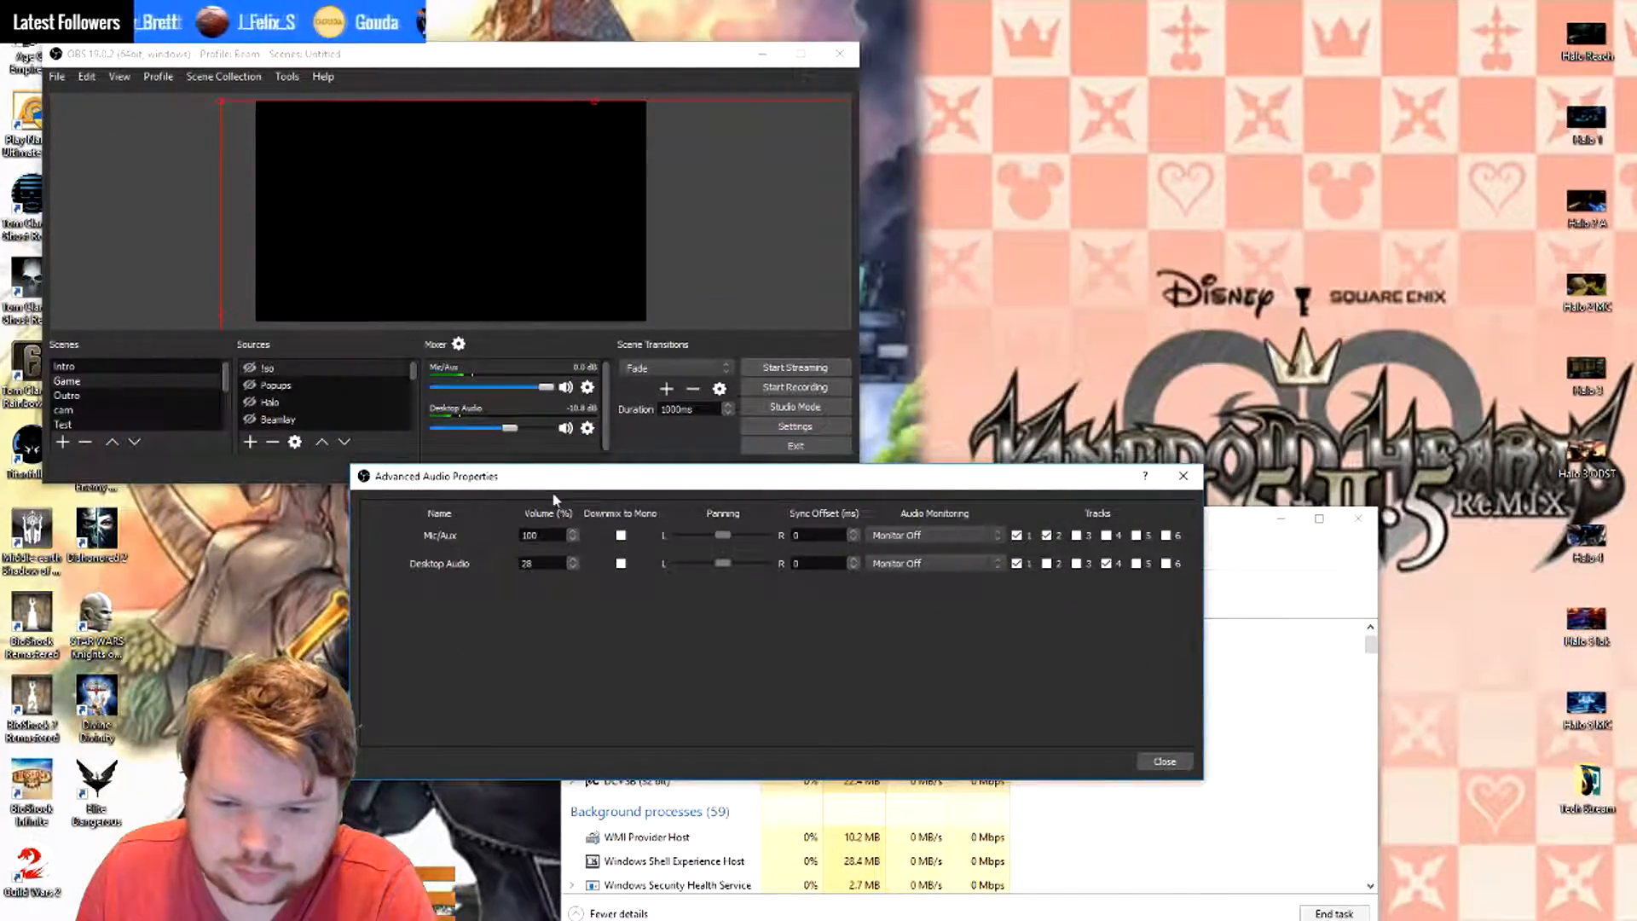
left_click_drag(556, 476, 793, 91)
- Make the Elgato source visible in the Game scene so its audio is listed in the Advanced Audio Properties
scroll(313, 375, "down", 5)
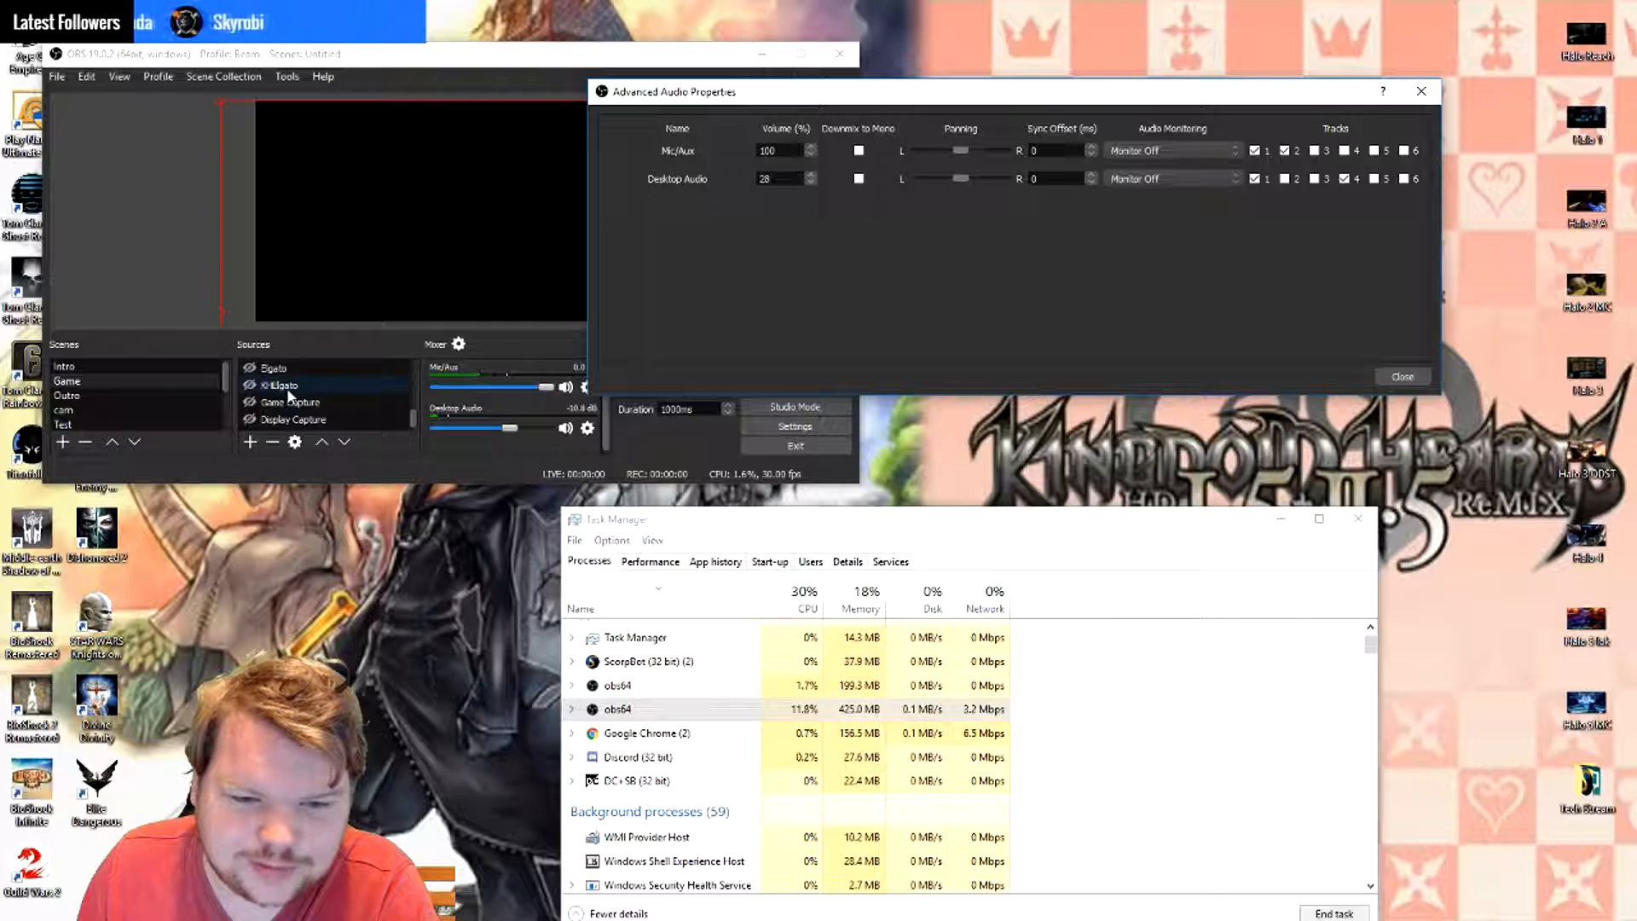
left_click(250, 369)
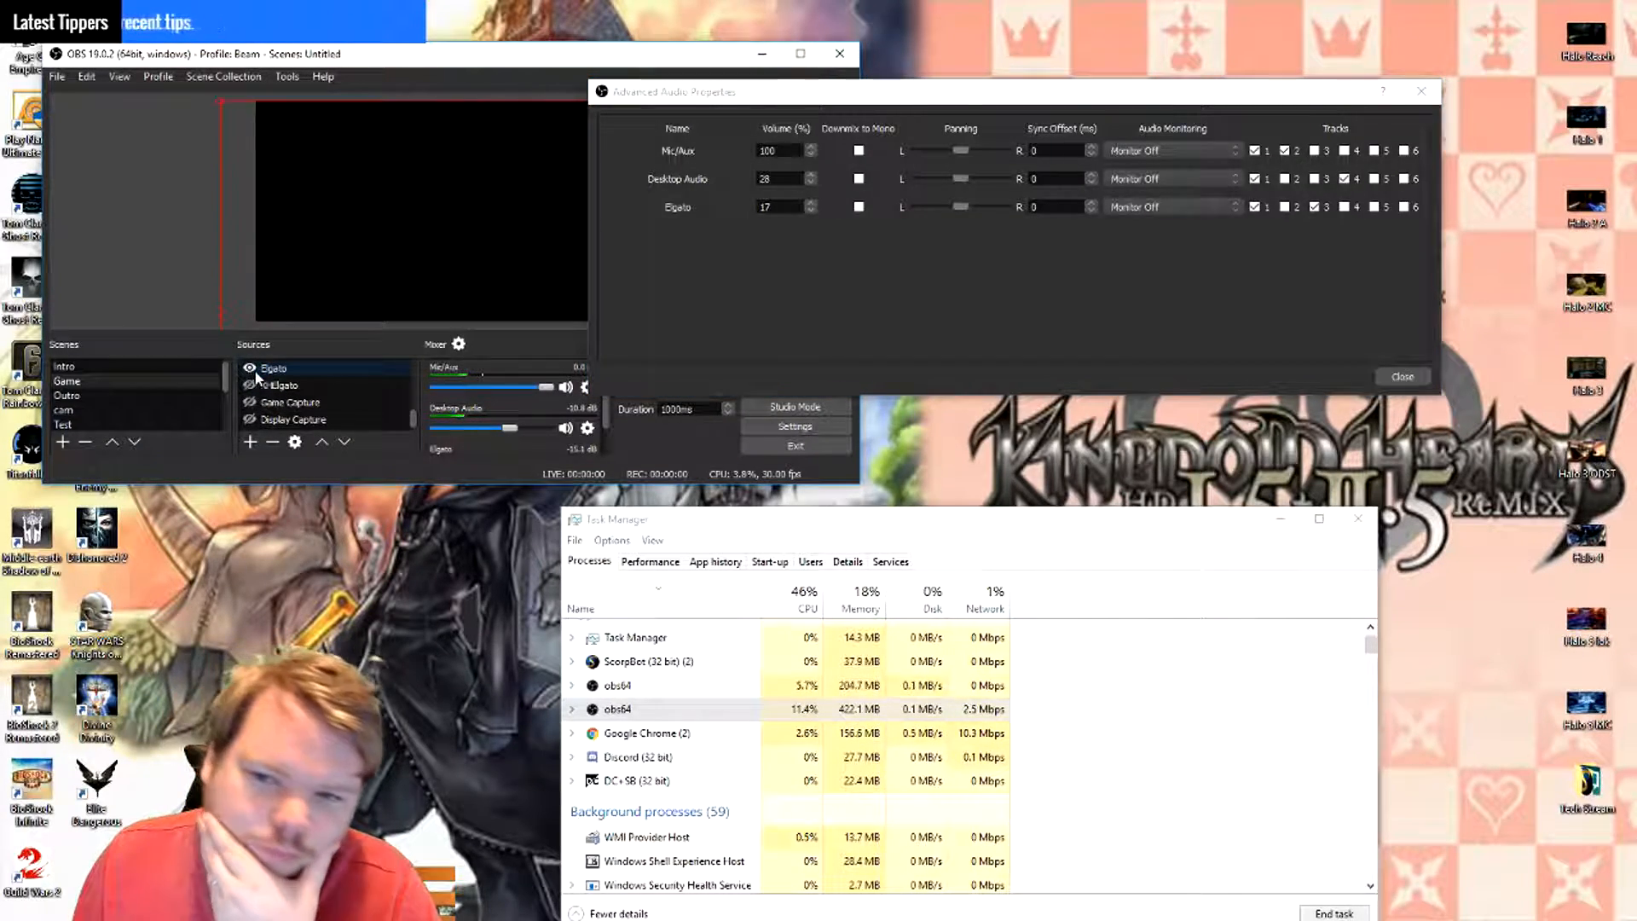
left_click(273, 404)
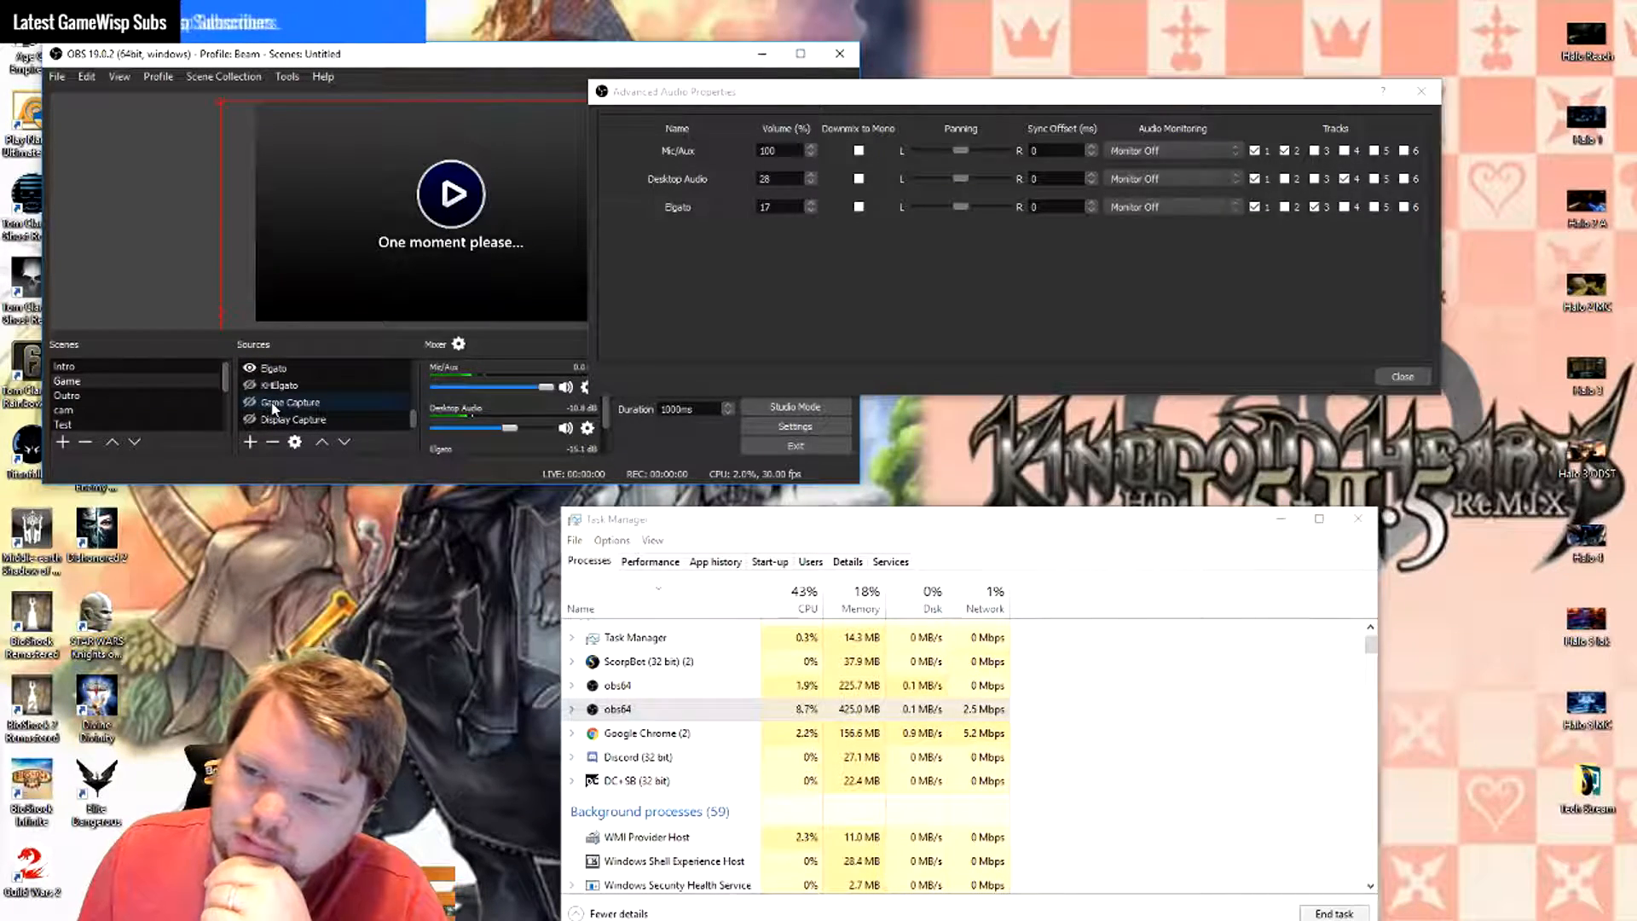
scroll(273, 407, "up", 2)
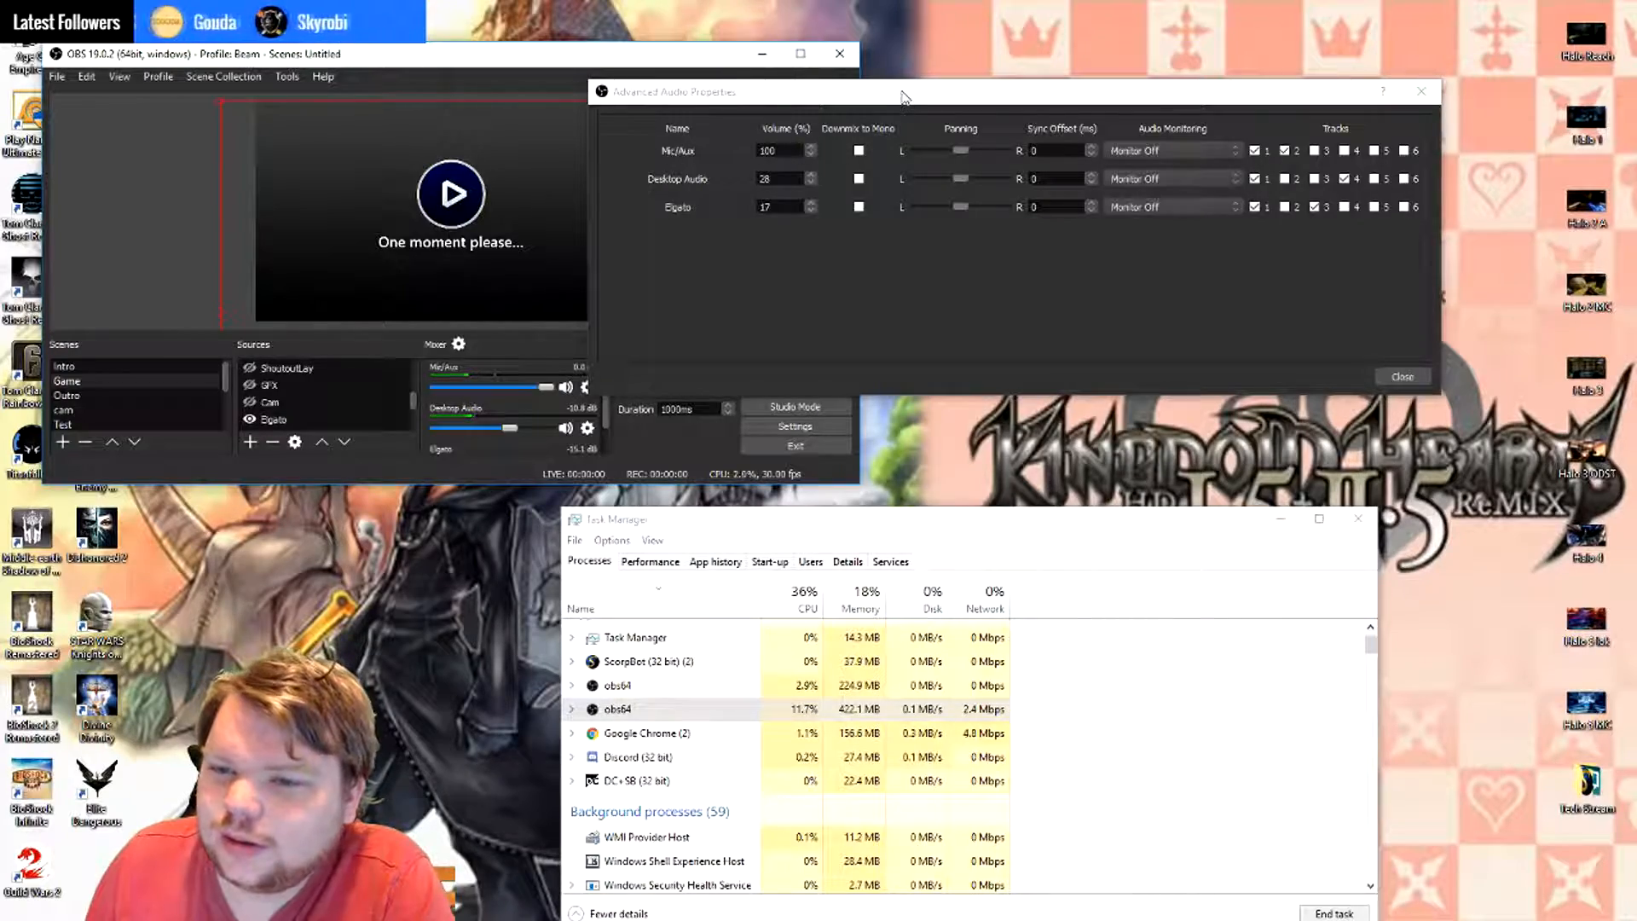
- Review the track assignments for Mic/Aux, Desktop Audio and Elgato, and close the Advanced Audio Properties
left_click(738, 150)
left_click_drag(771, 103, 339, 417)
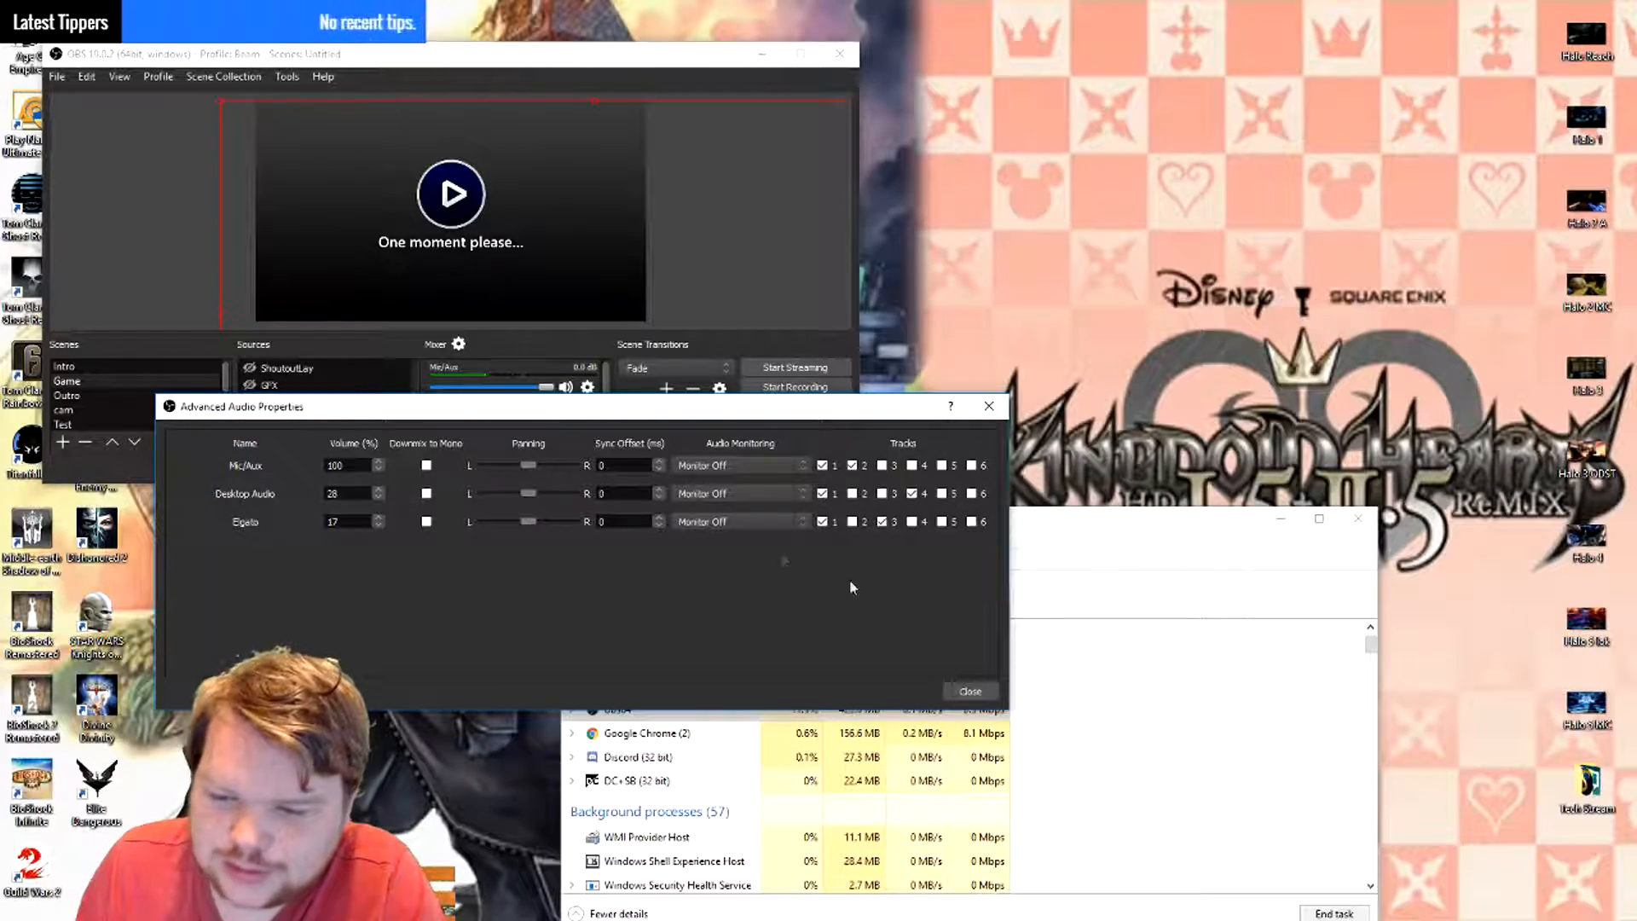
left_click(970, 691)
- Reopen the output settings and compare the streaming audio track and bitrate with the recording tracks and CQP value
left_click(56, 76)
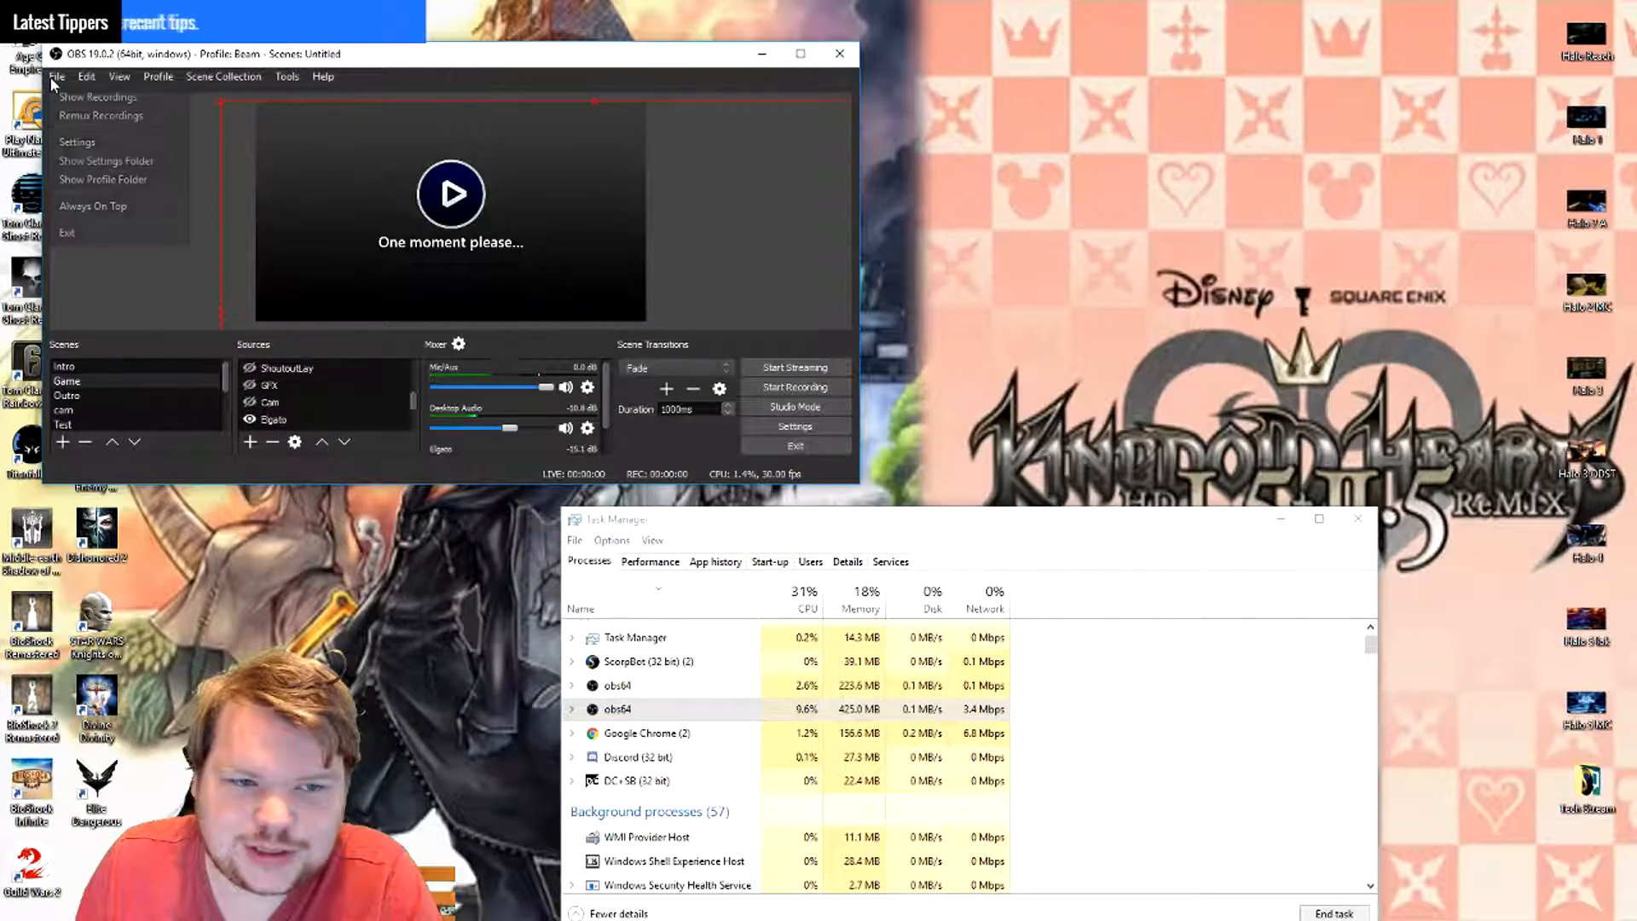
left_click(89, 139)
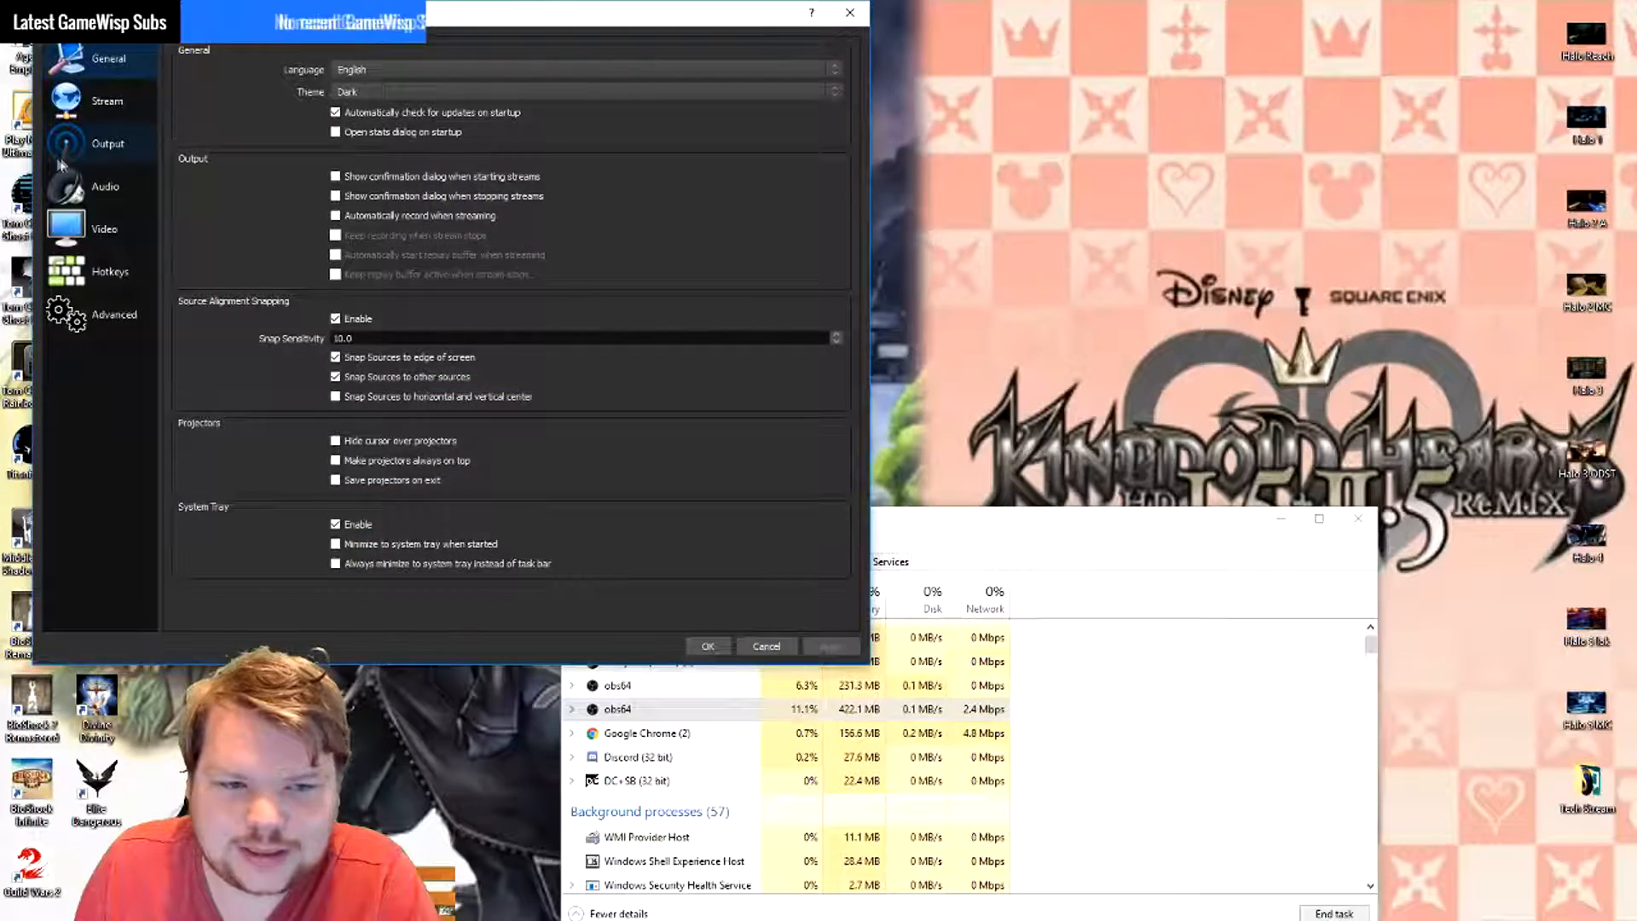
left_click(108, 143)
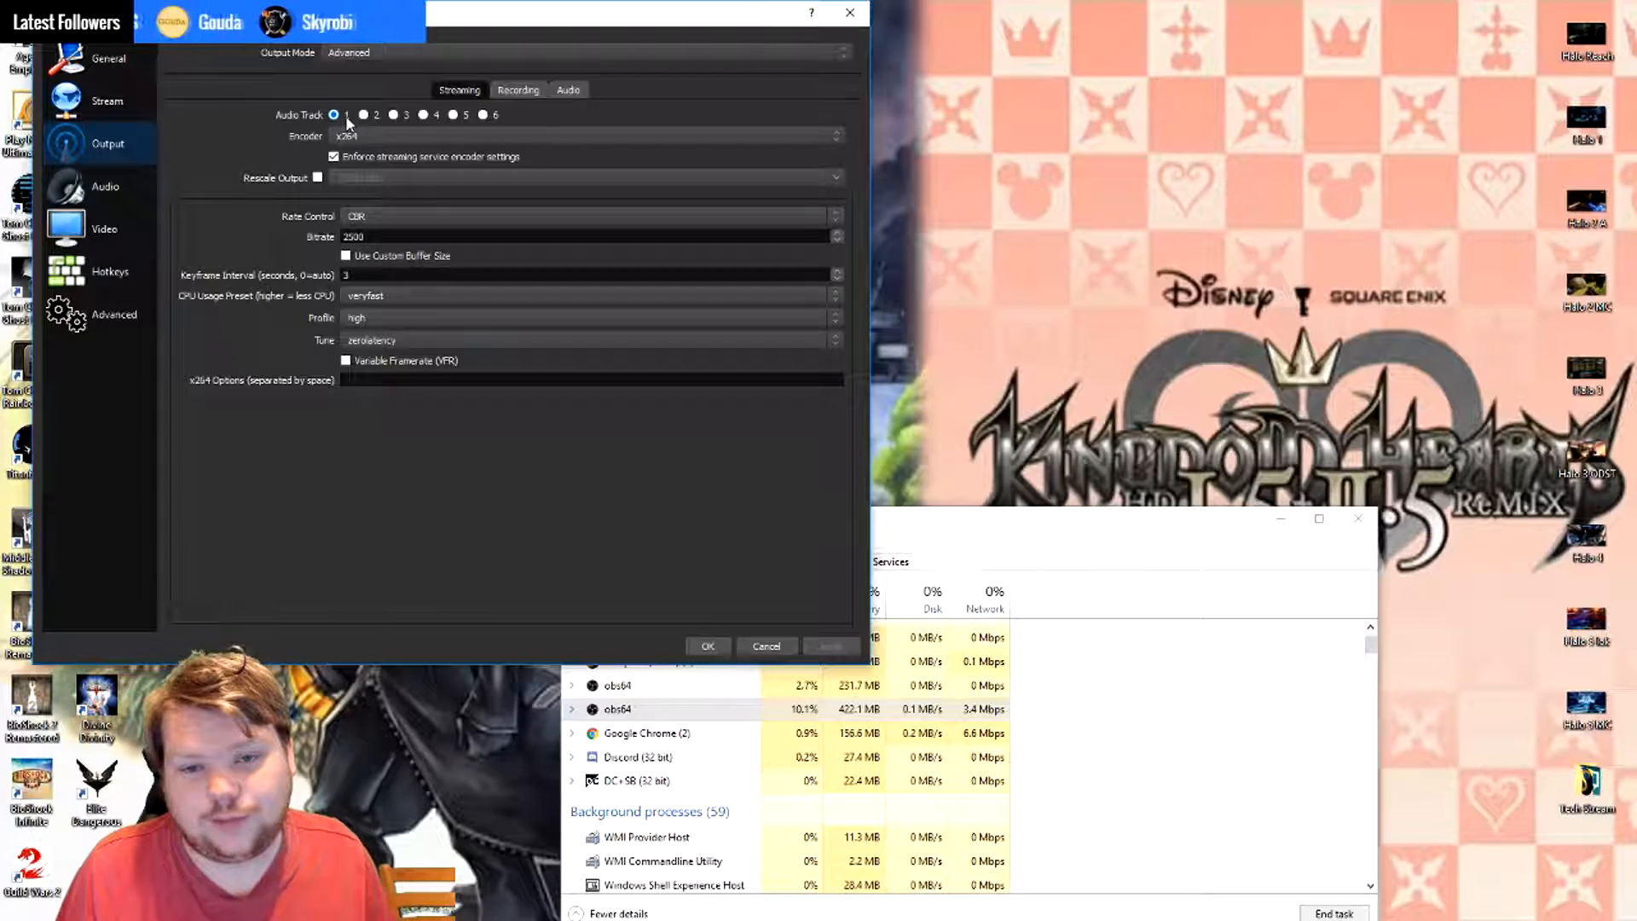
left_click(515, 89)
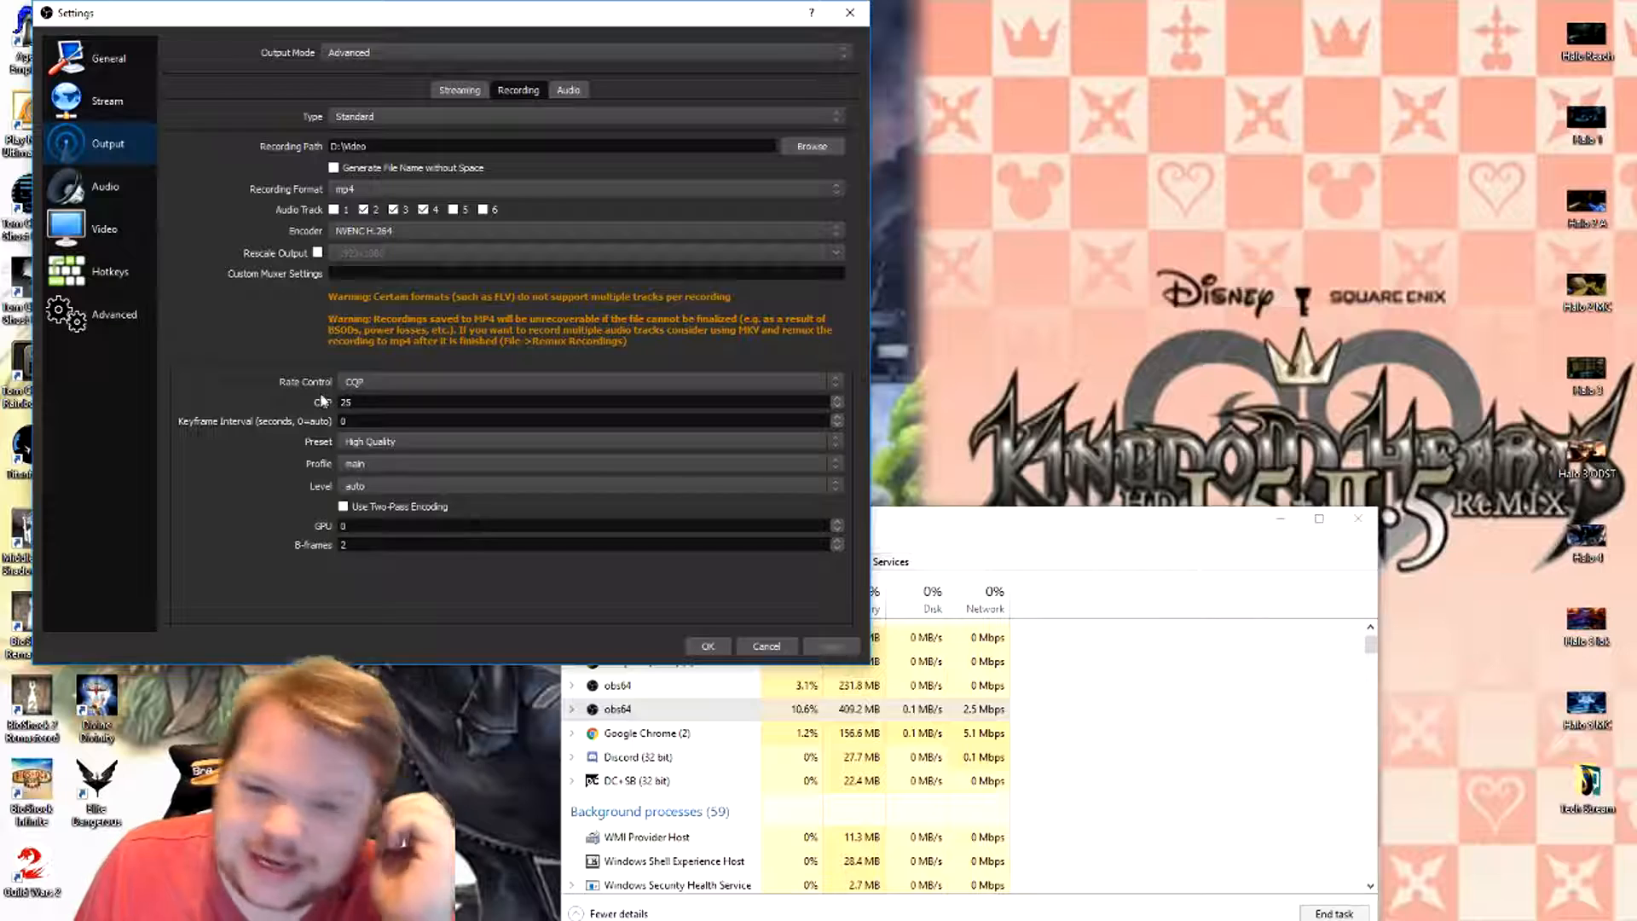
double_click(346, 403)
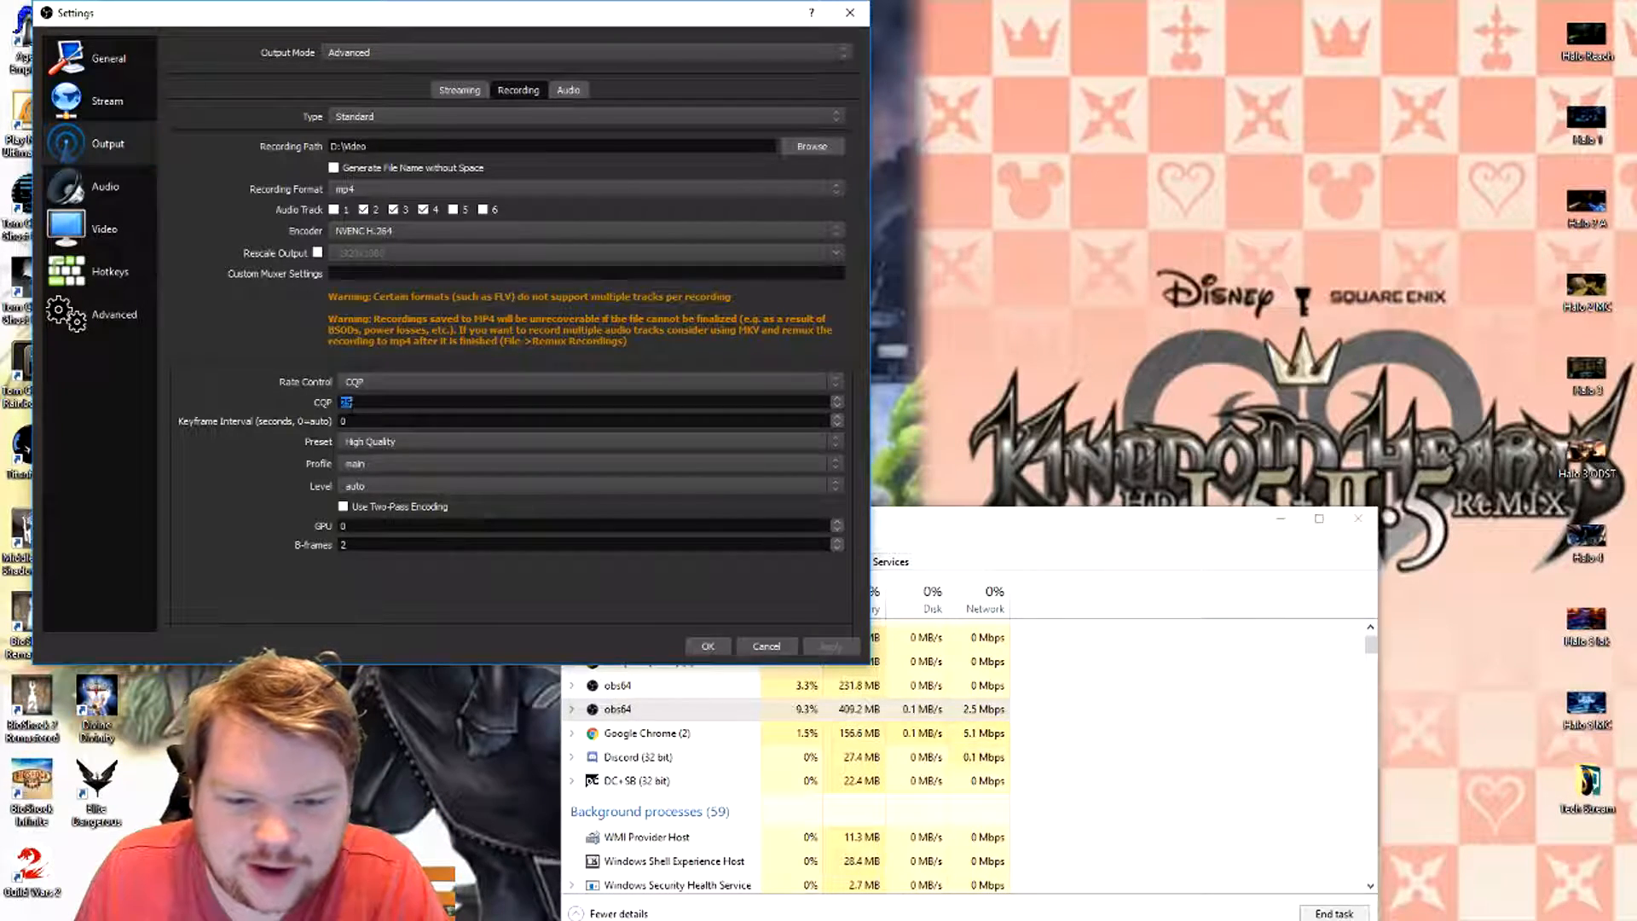
left_click(450, 88)
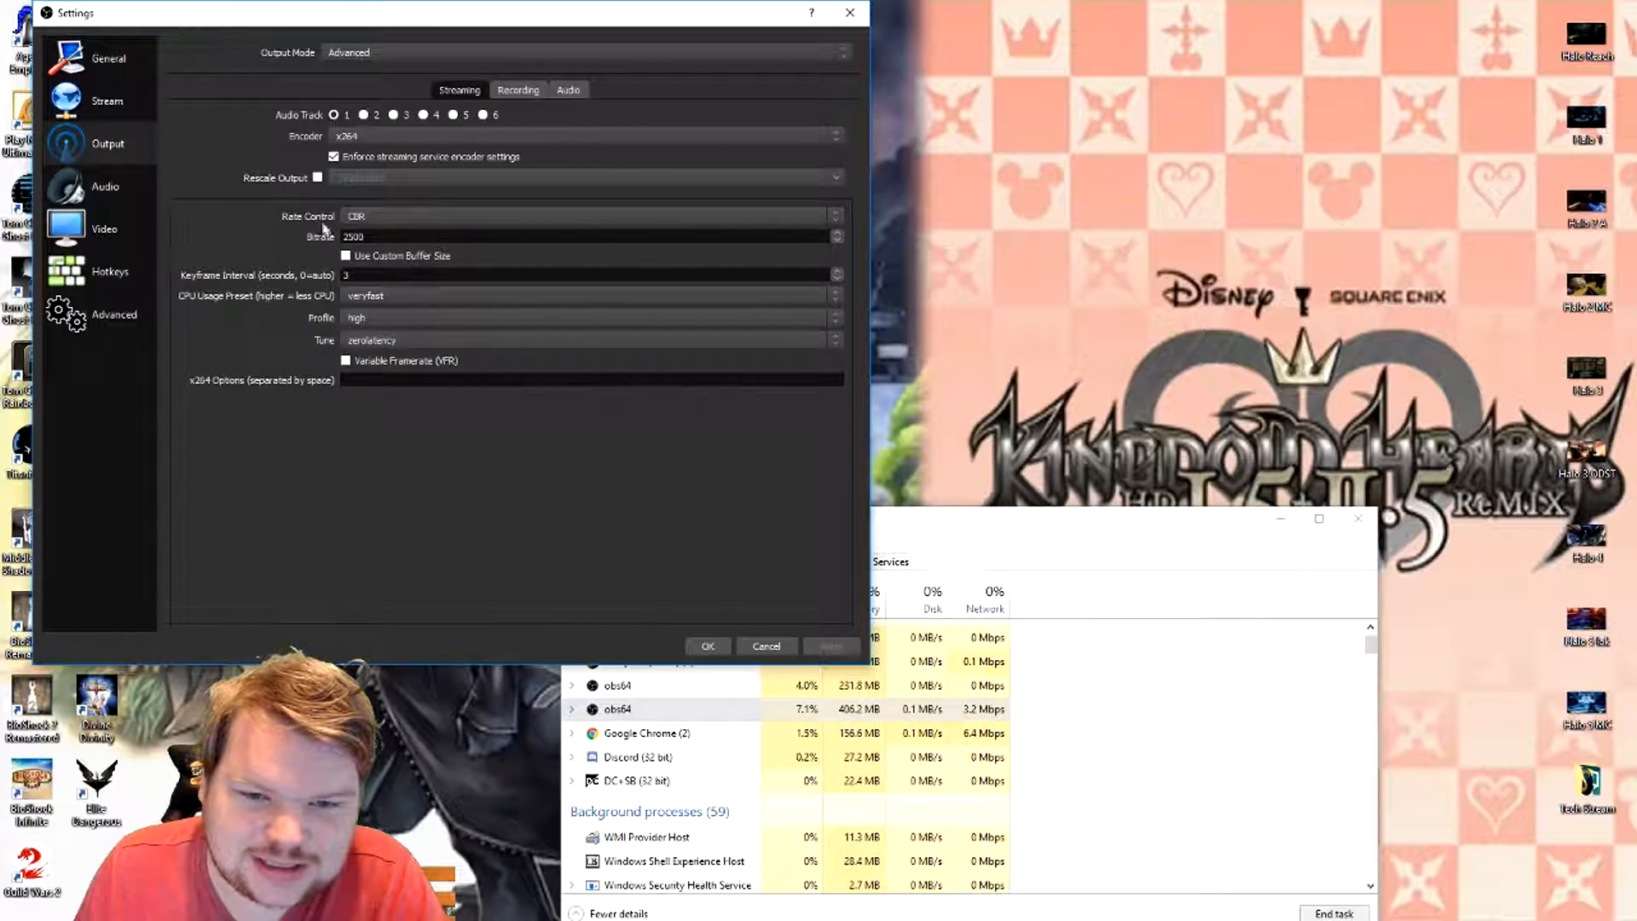
left_click(514, 91)
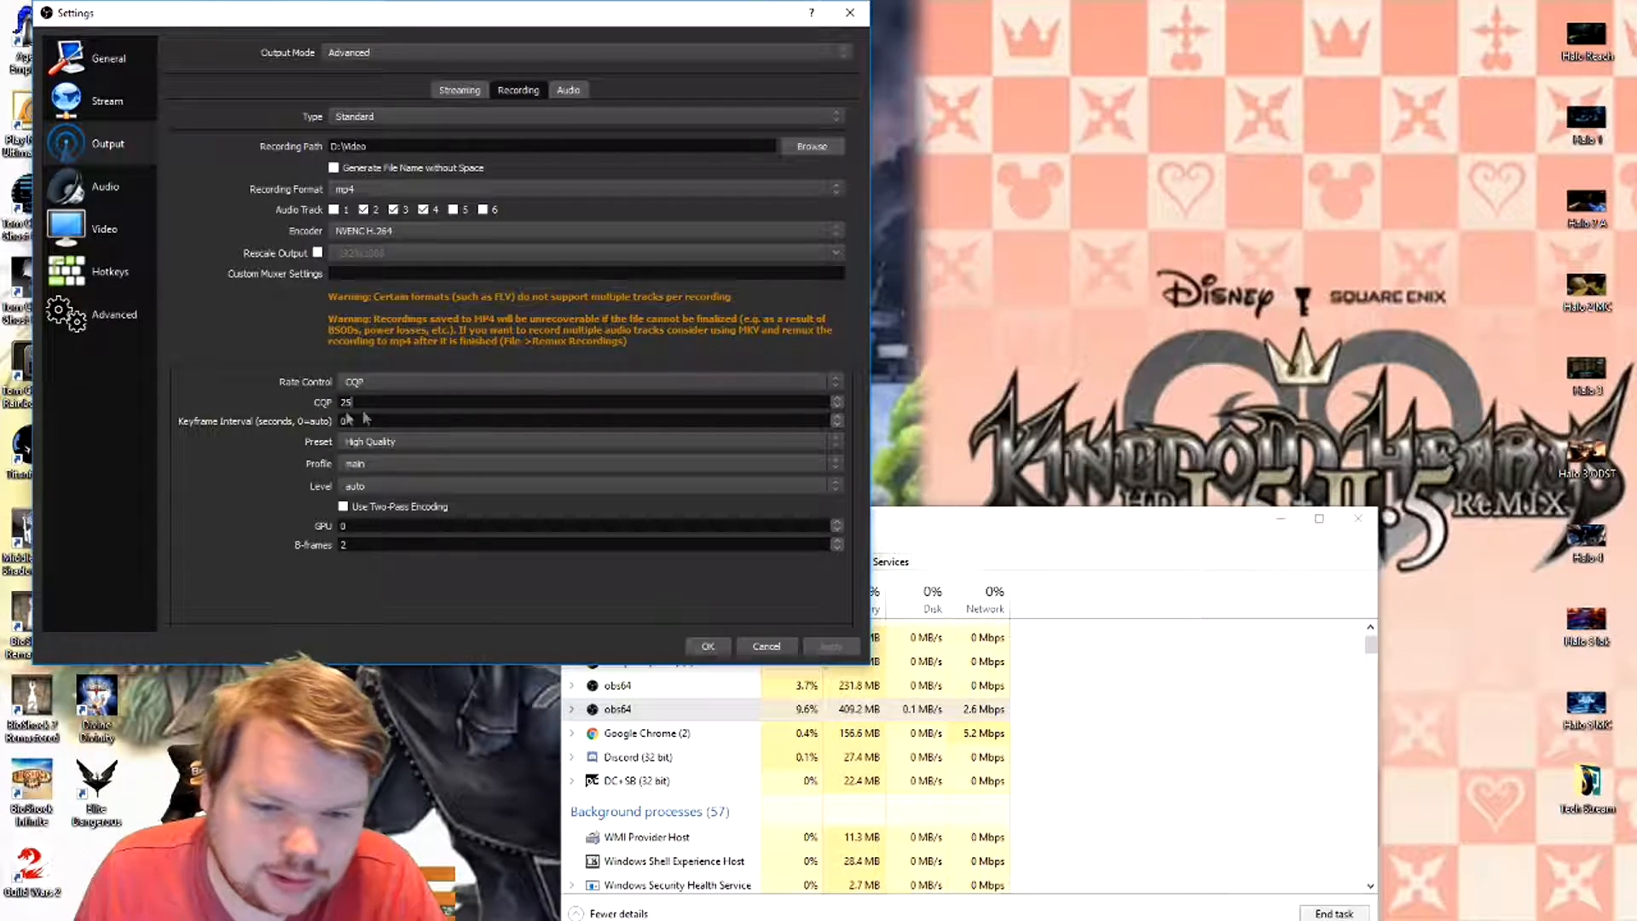
- Review the NVENC recording presets, keeping High Quality, and set the recording profile to high
left_click(388, 443)
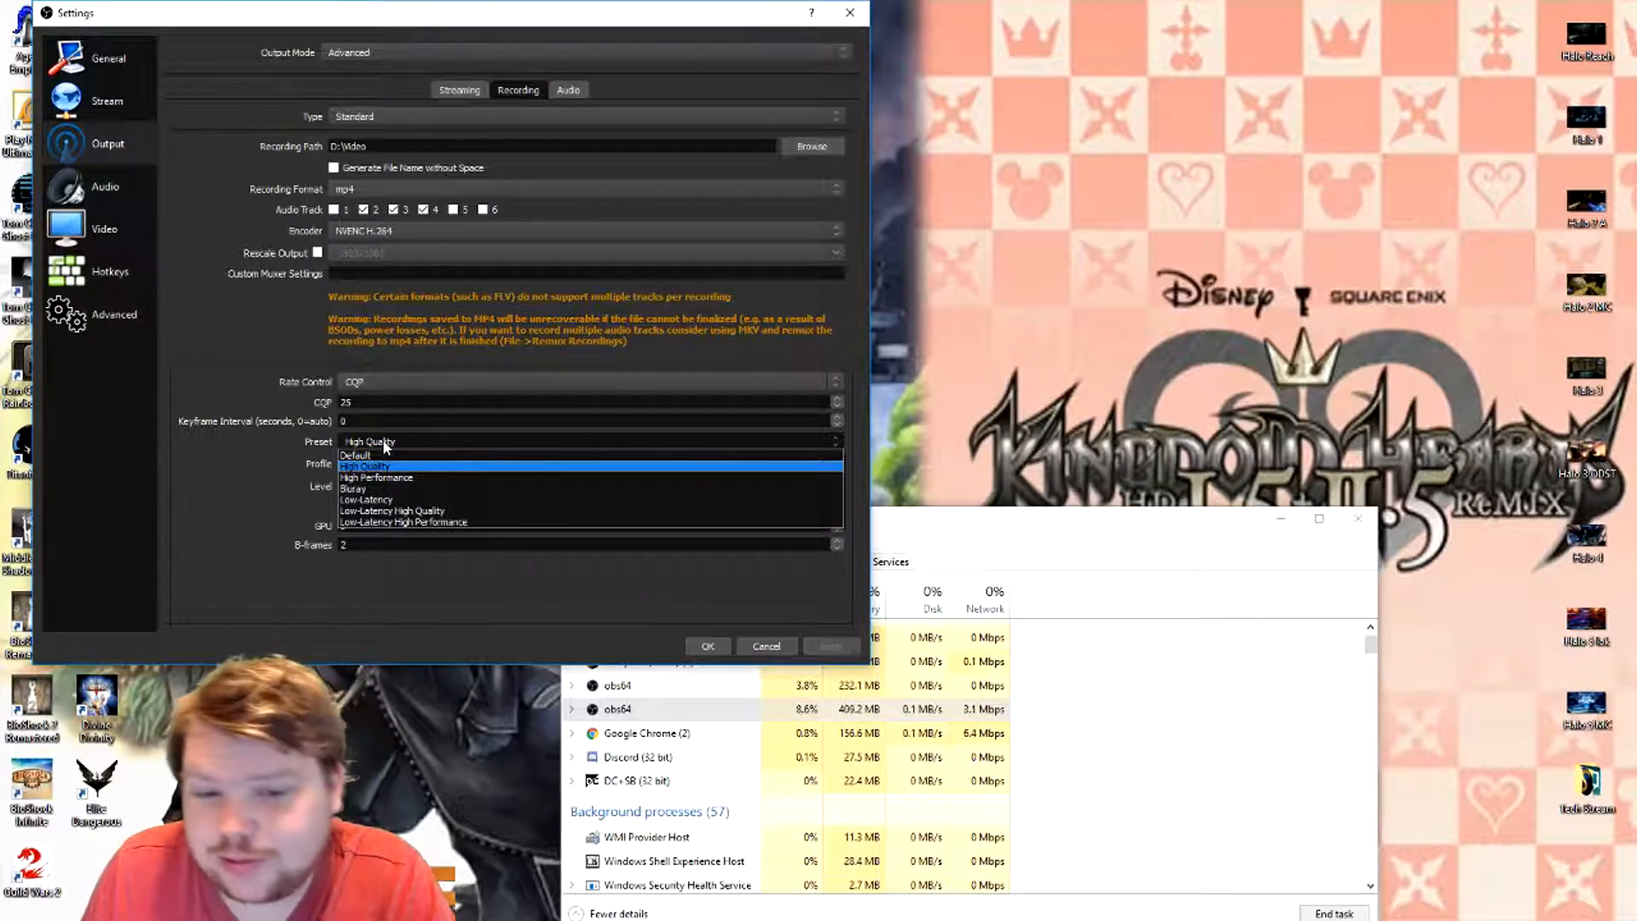
left_click(384, 443)
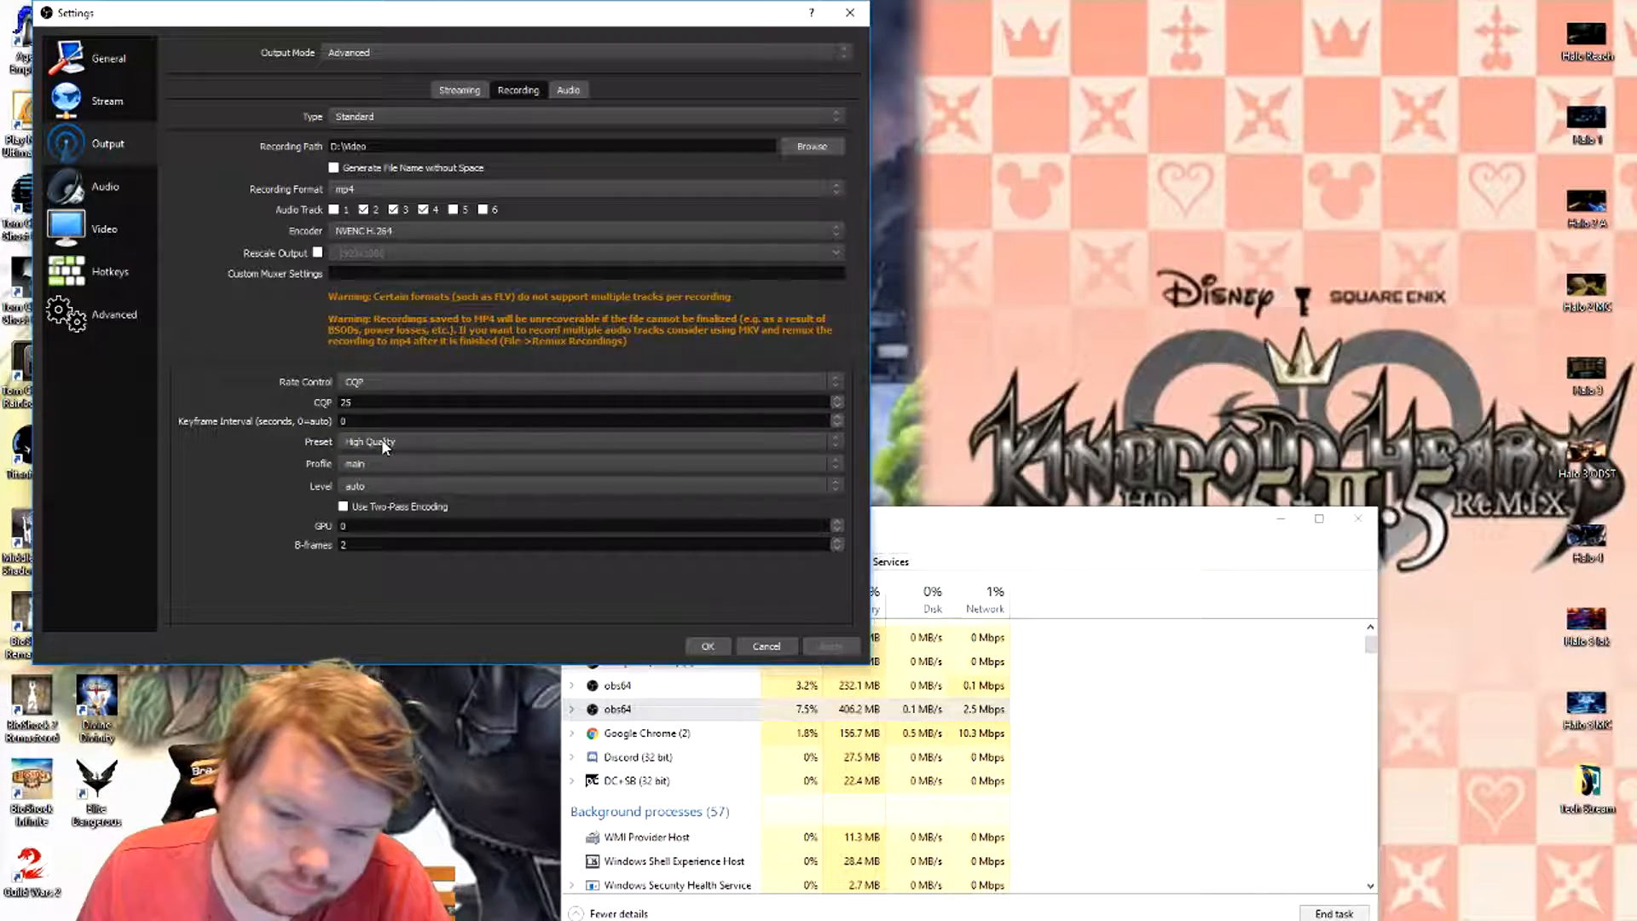
left_click(392, 461)
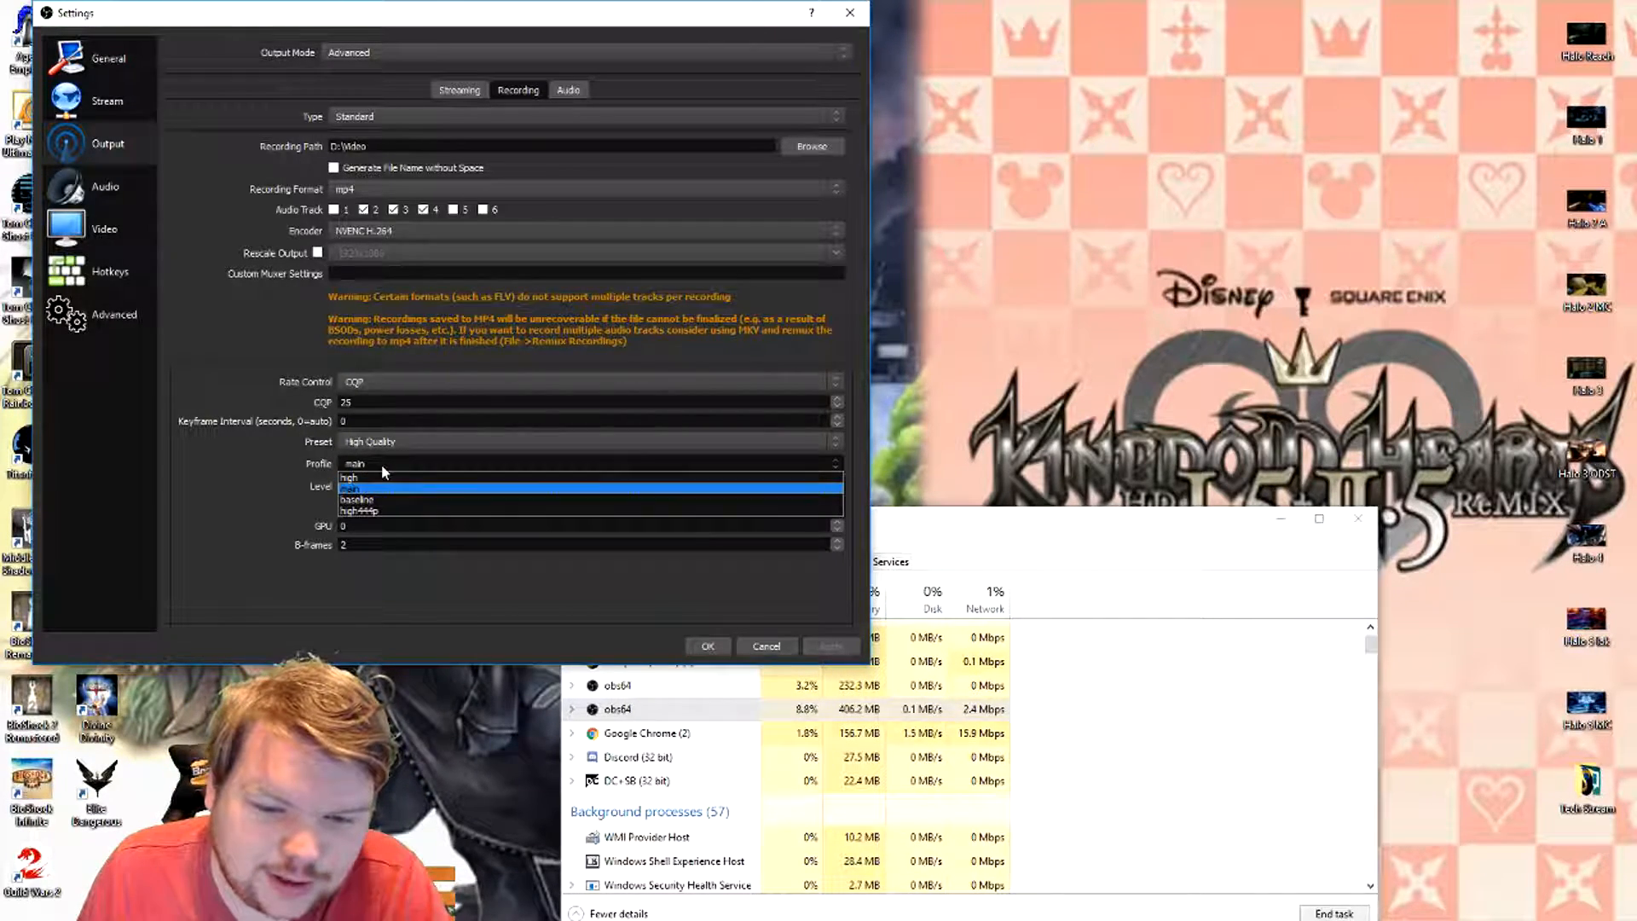
left_click(371, 487)
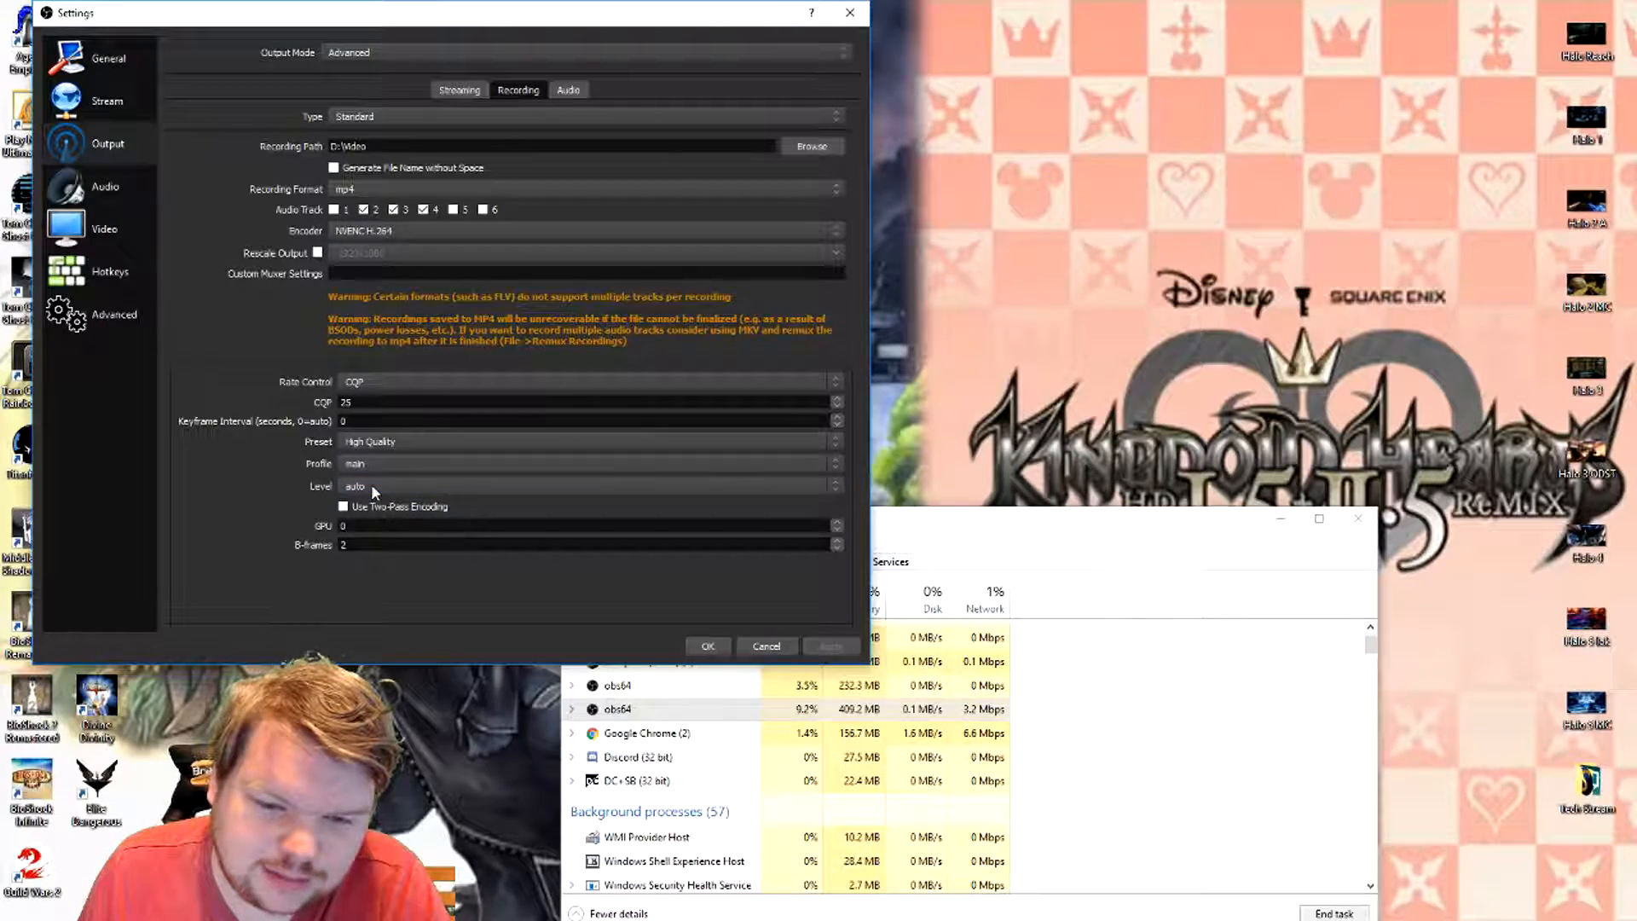
left_click(377, 462)
left_click(370, 478)
left_click(367, 465)
left_click(365, 463)
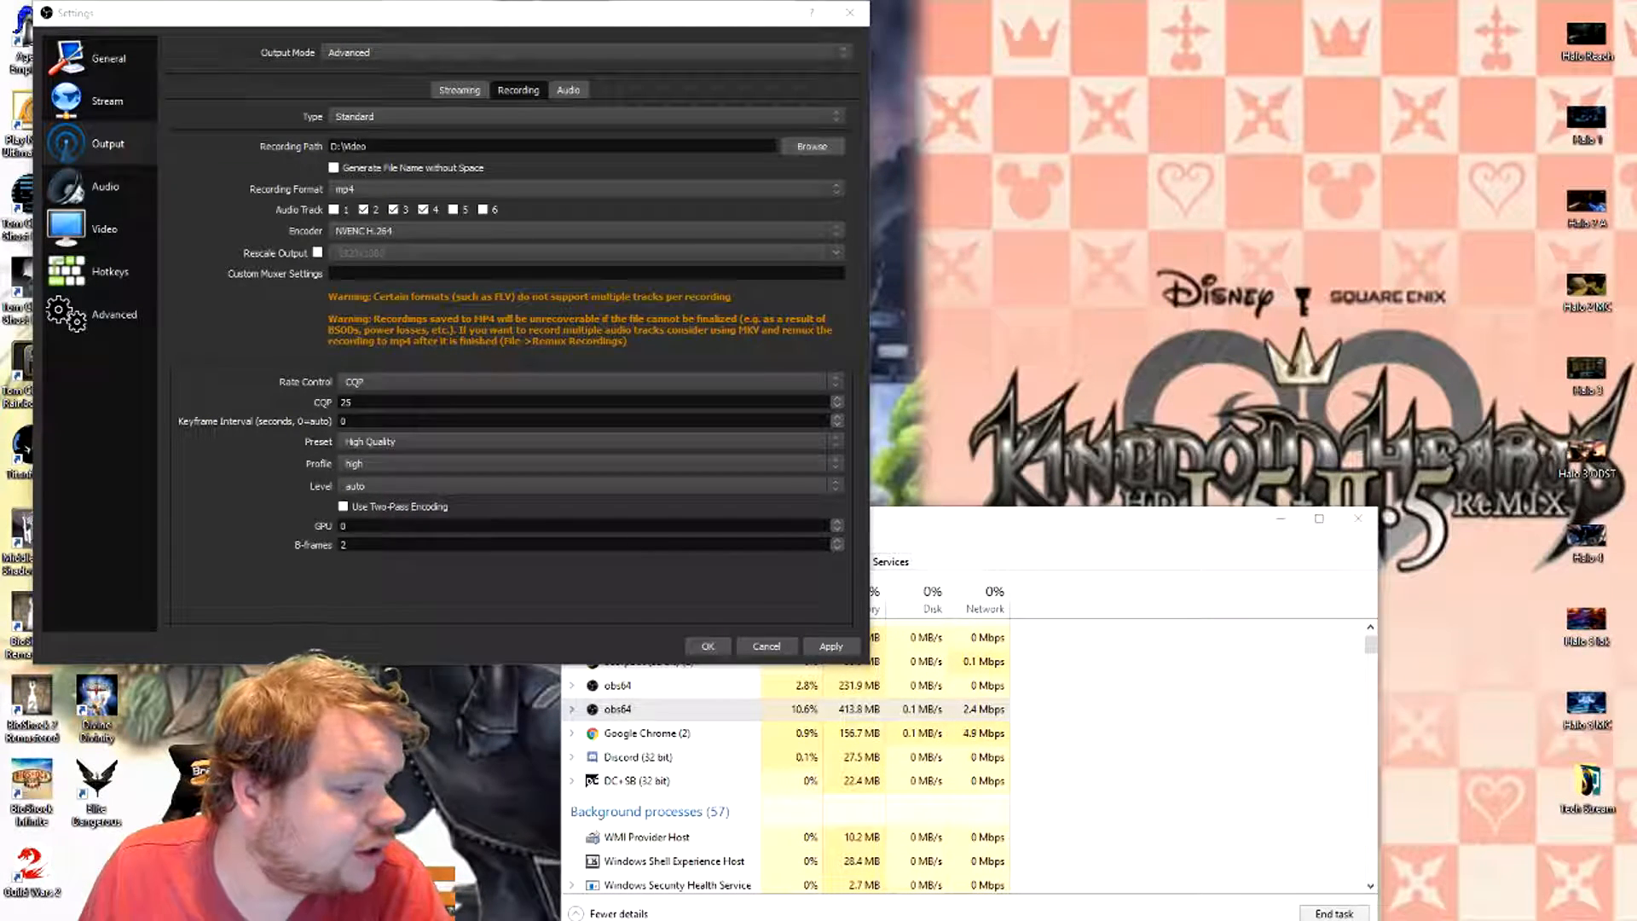
- Set the recording profile to main and check the audio bitrate options for Track 1, keeping 160
left_click(447, 465)
left_click(442, 482)
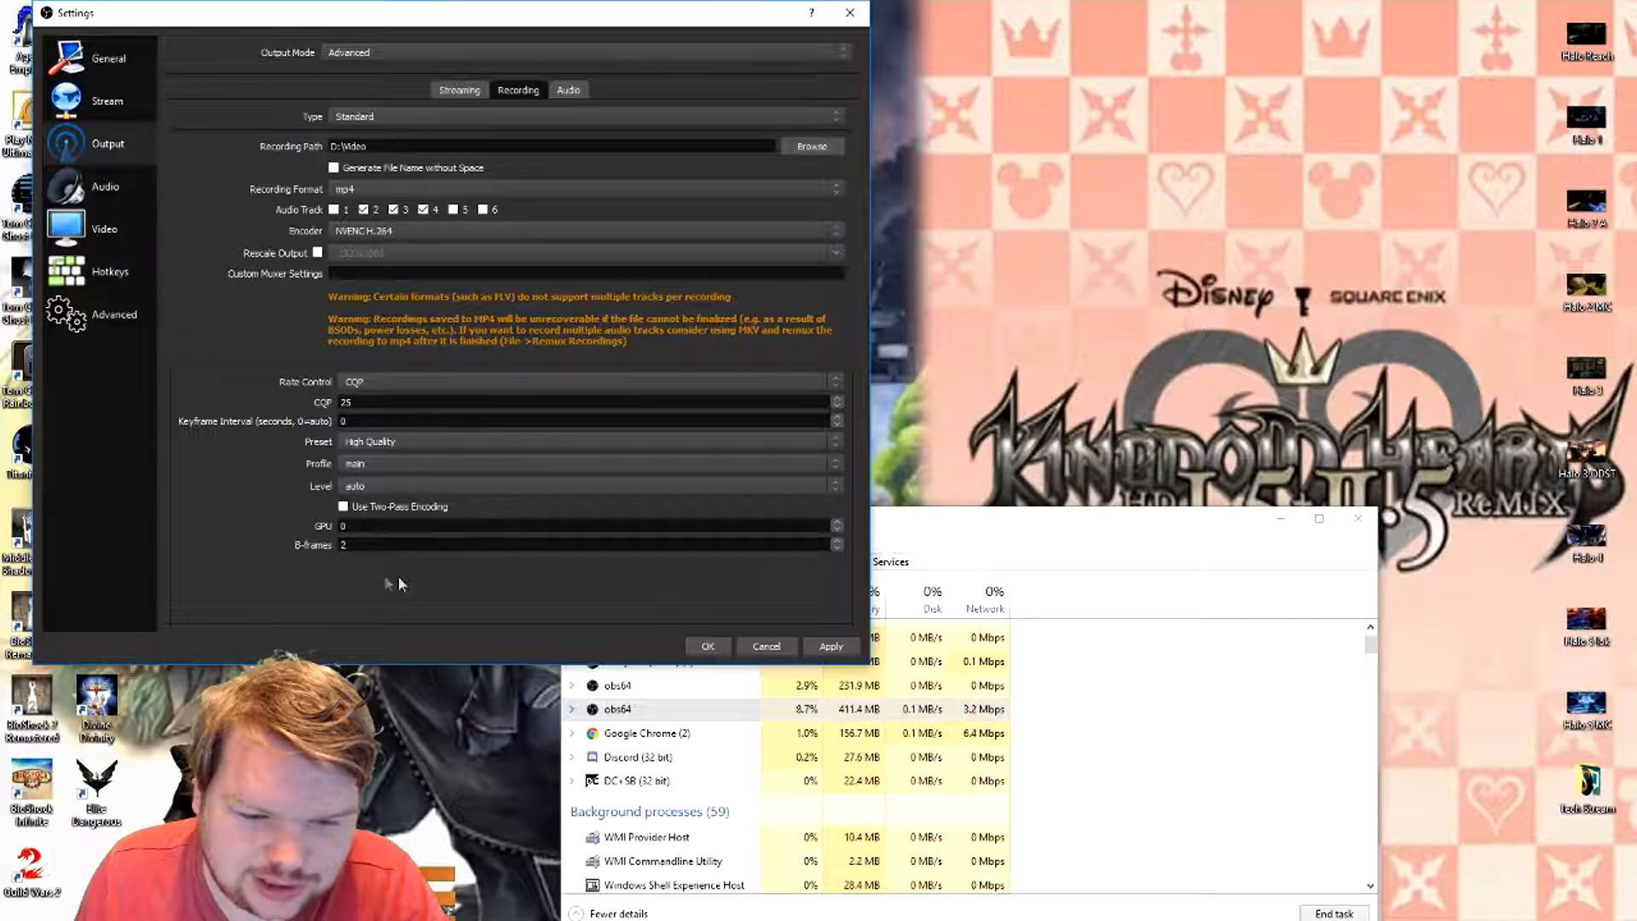
left_click(569, 92)
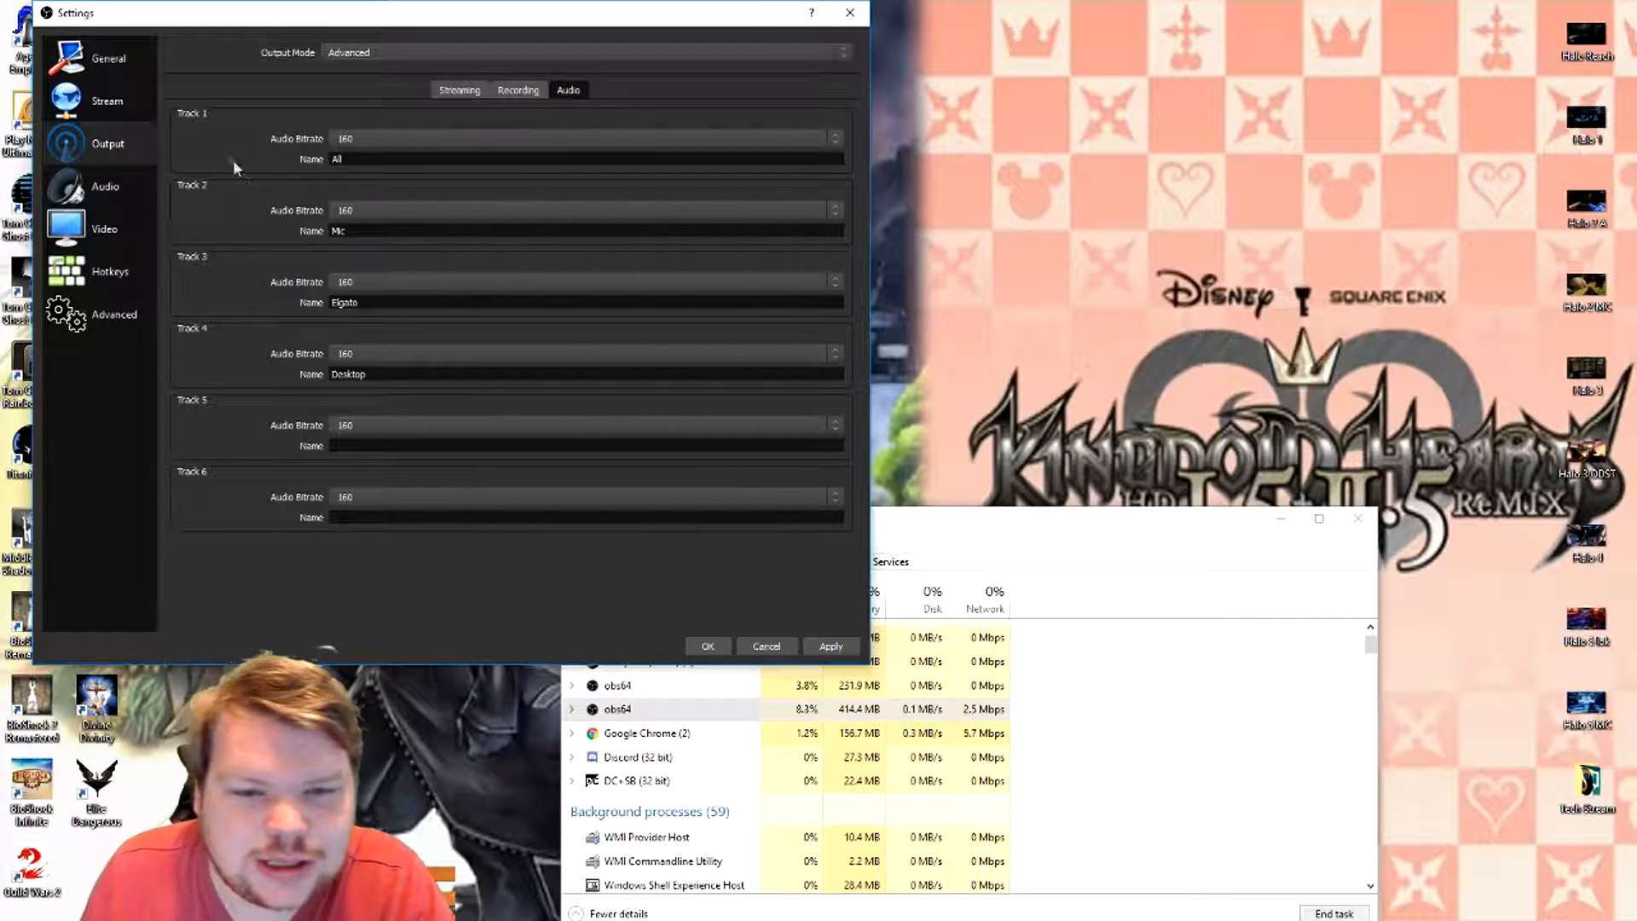
left_click(344, 140)
left_click(347, 152)
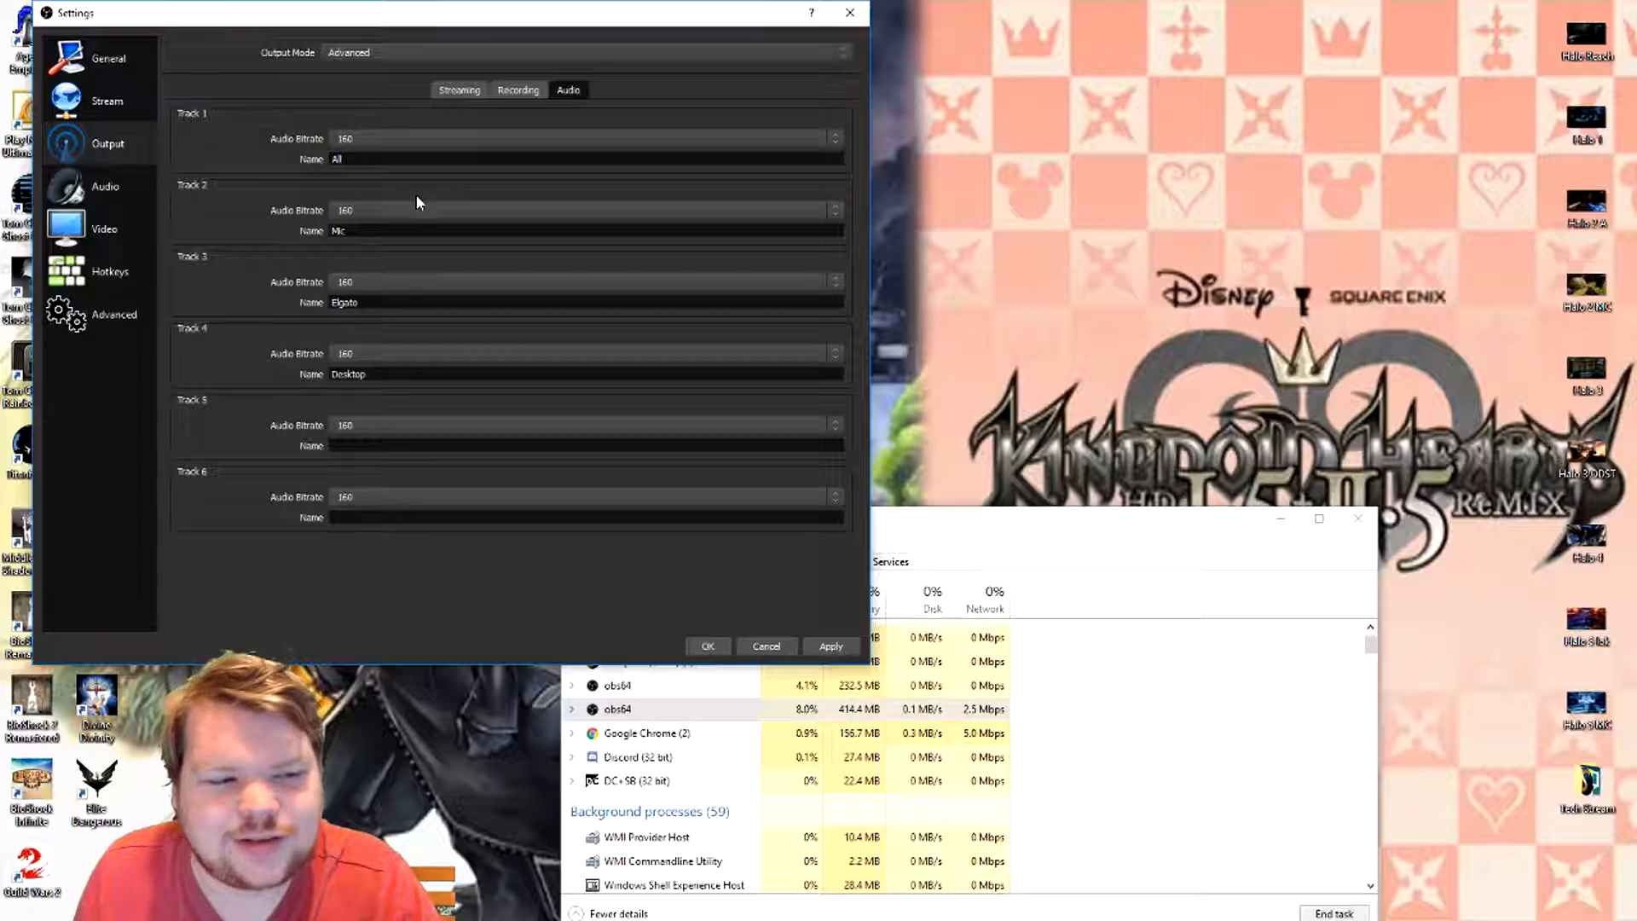
left_click(391, 143)
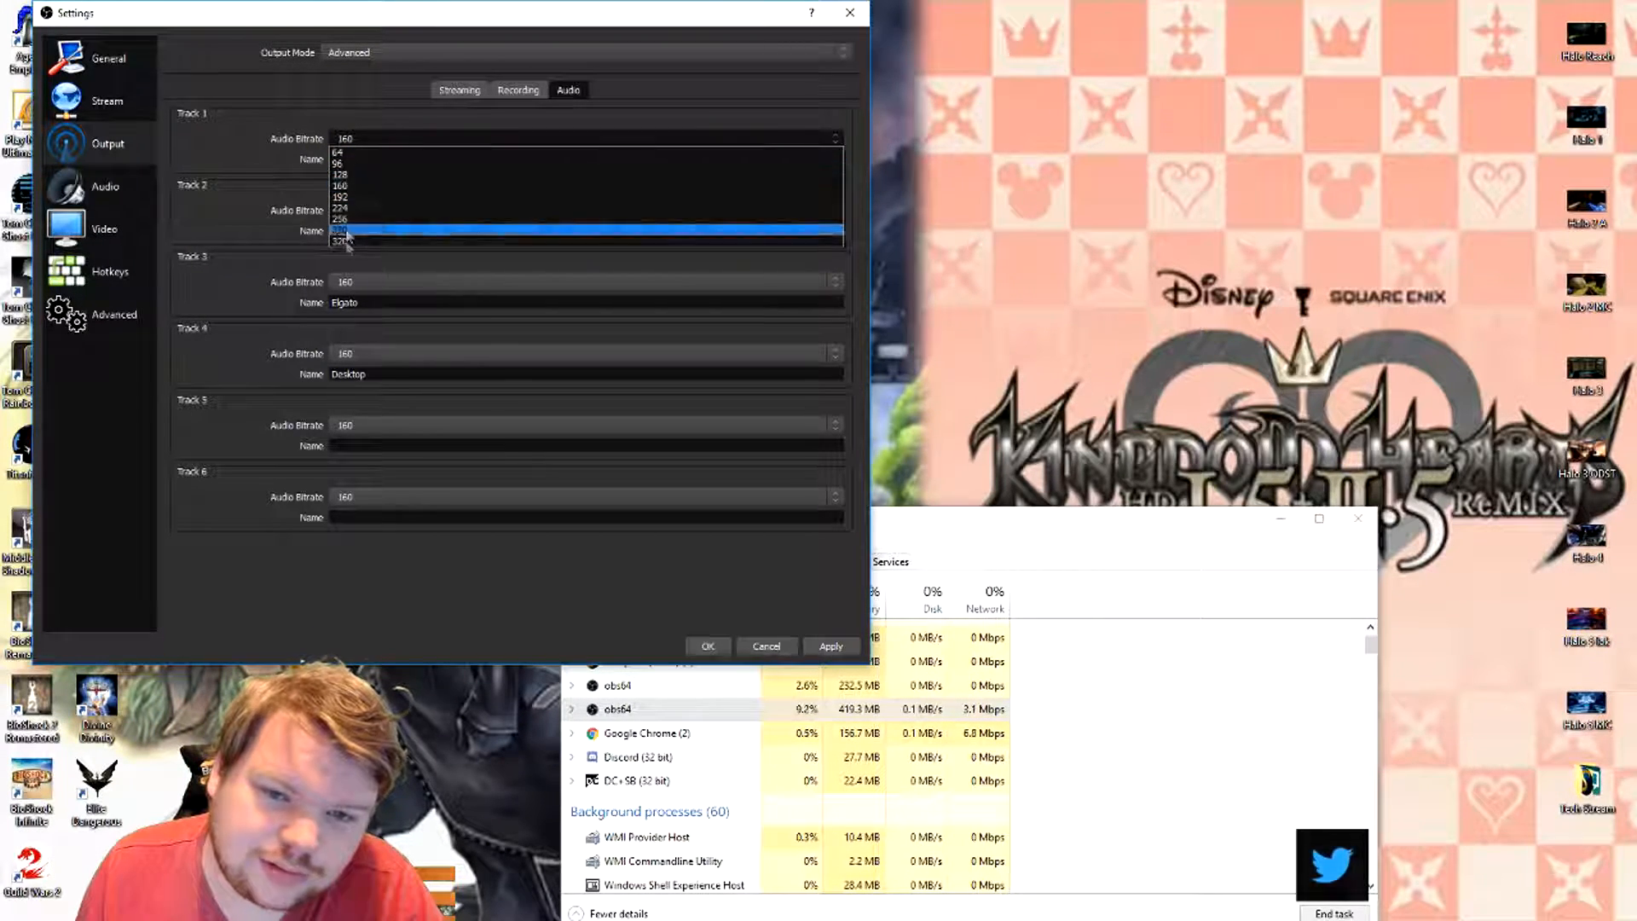
left_click(227, 134)
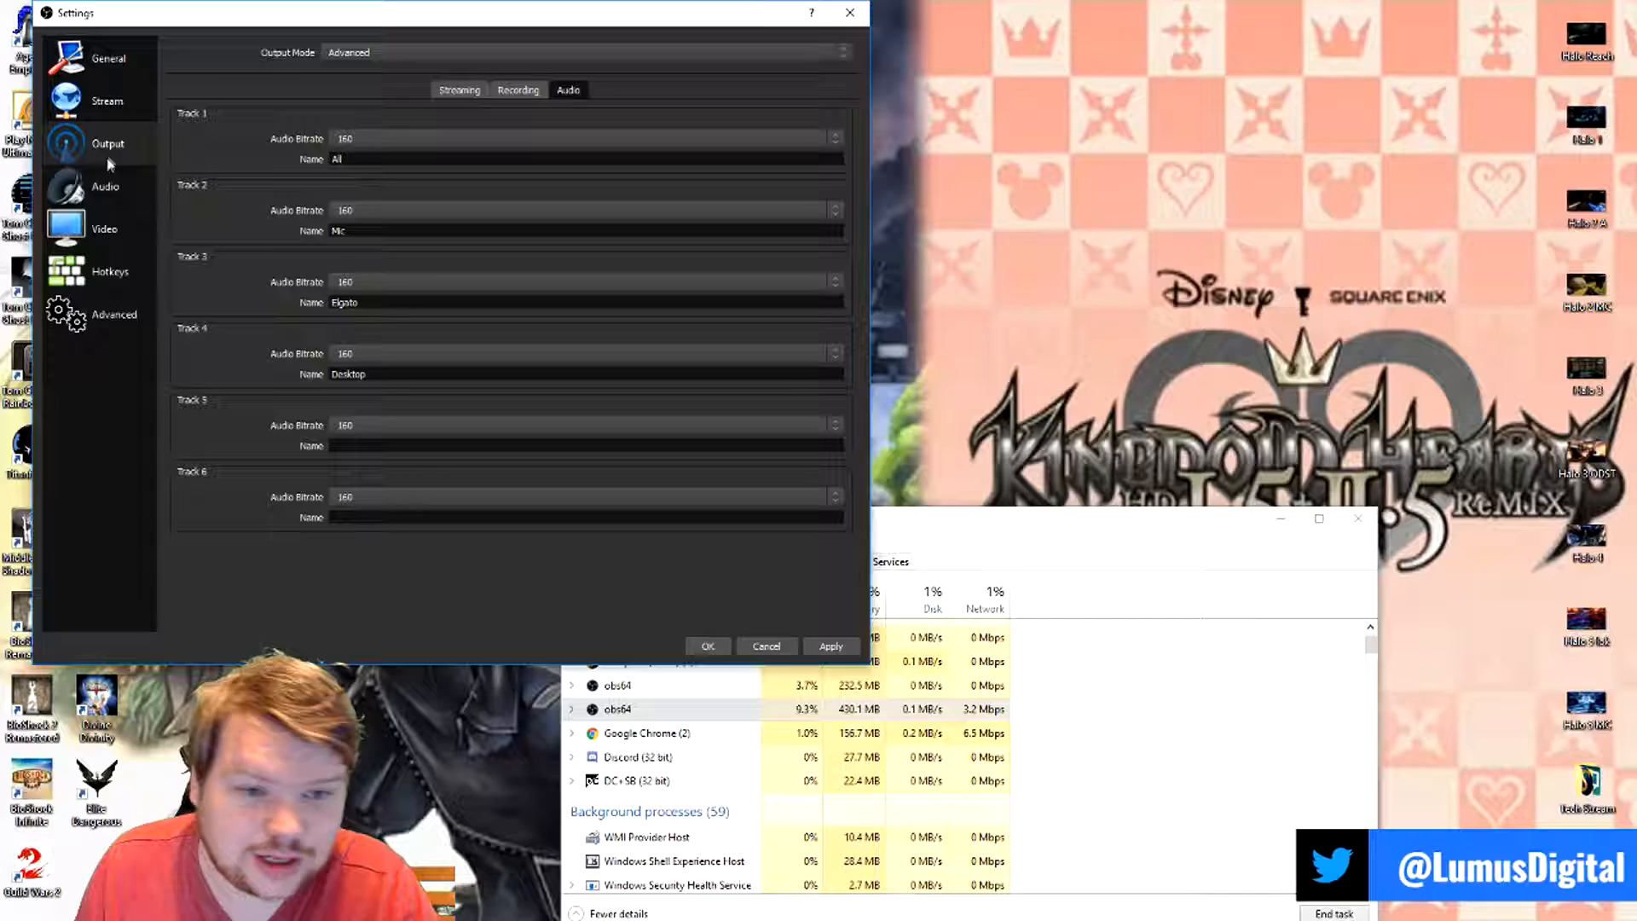
- Show the general audio settings and move the Settings window clear of the main OBS window's mixer
left_click(102, 185)
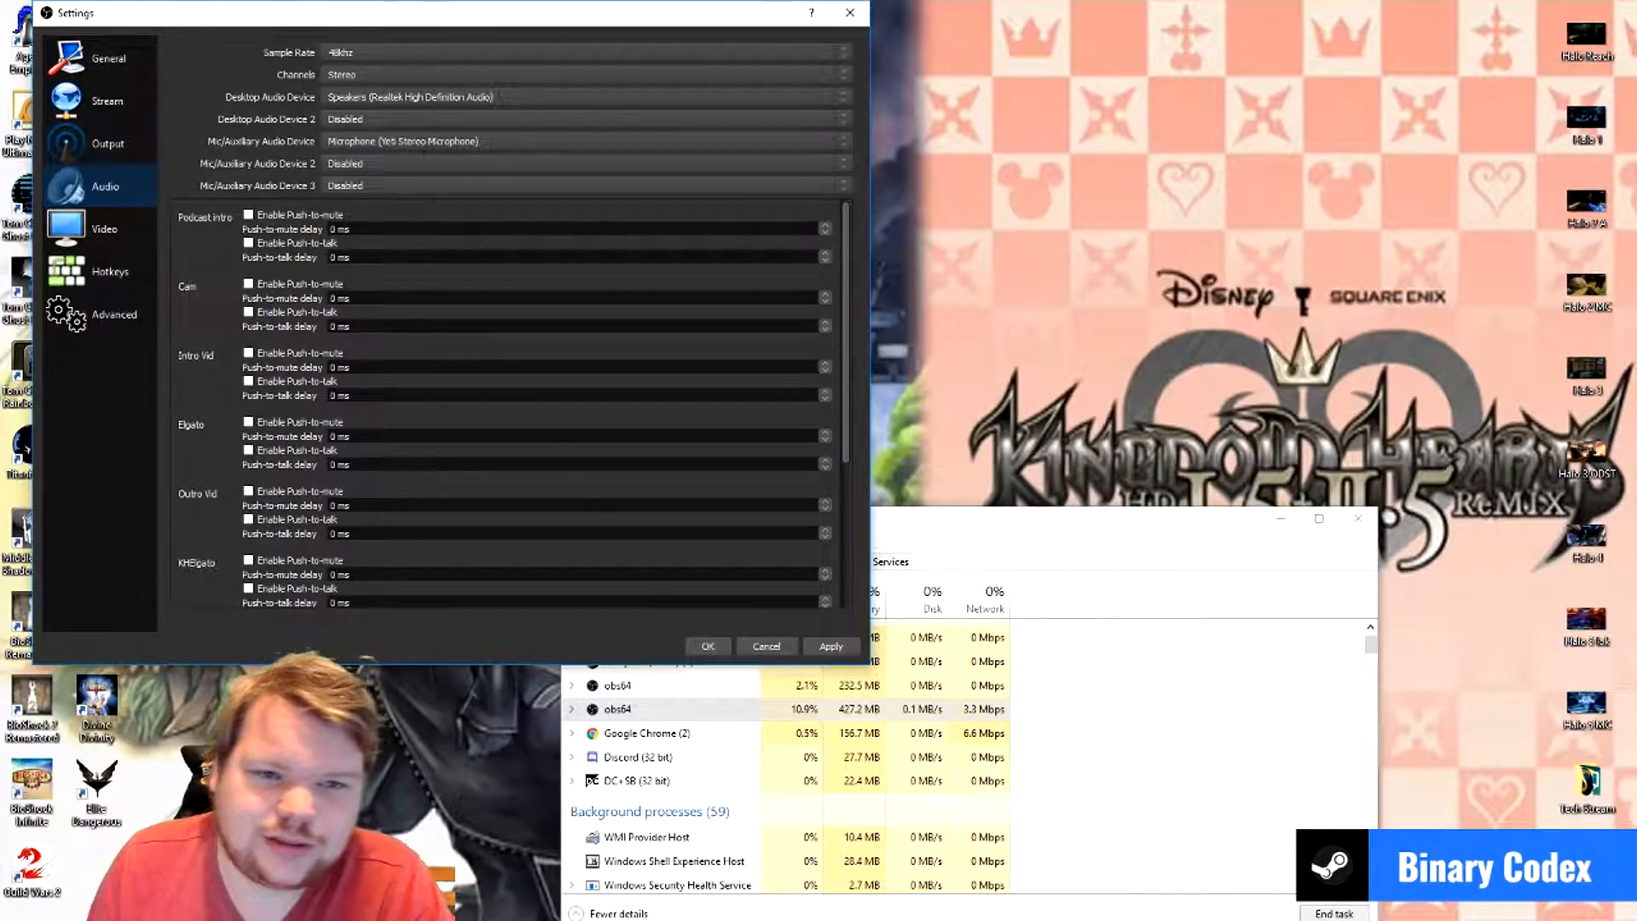
left_click_drag(218, 25, 1004, 67)
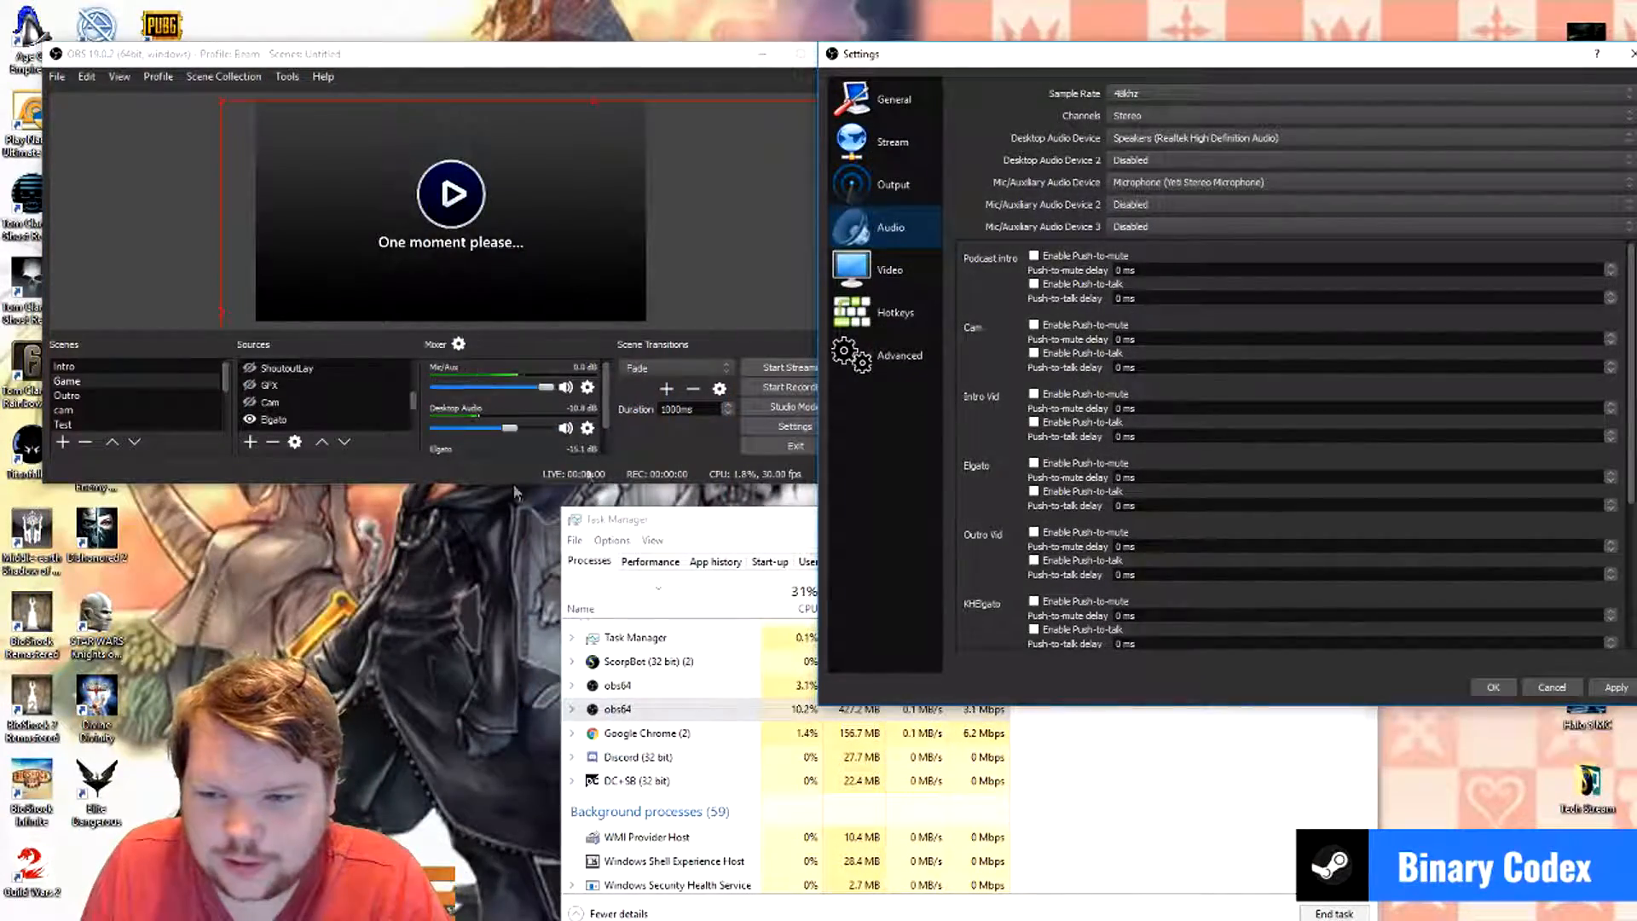
left_click(435, 58)
mouse_move(946, 64)
left_mouse_down()
mouse_move(895, 58)
mouse_move(920, 59)
left_mouse_up()
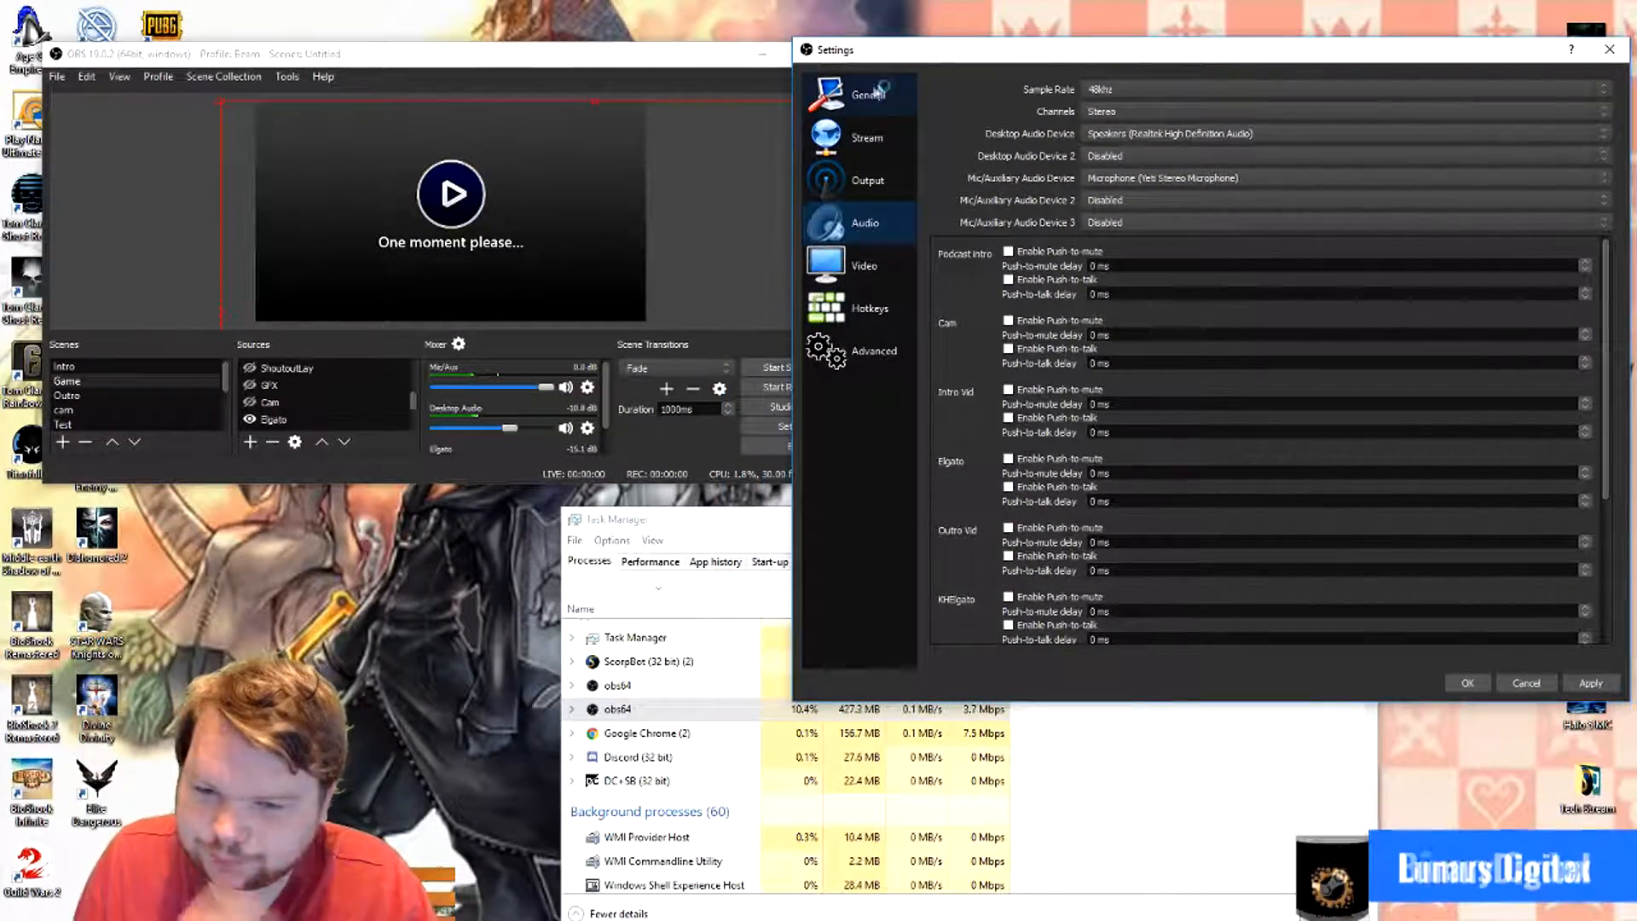
- Check the sample rate and channel options, and look through the push-to-mute and push-to-talk settings of the audio sources
left_click(1121, 89)
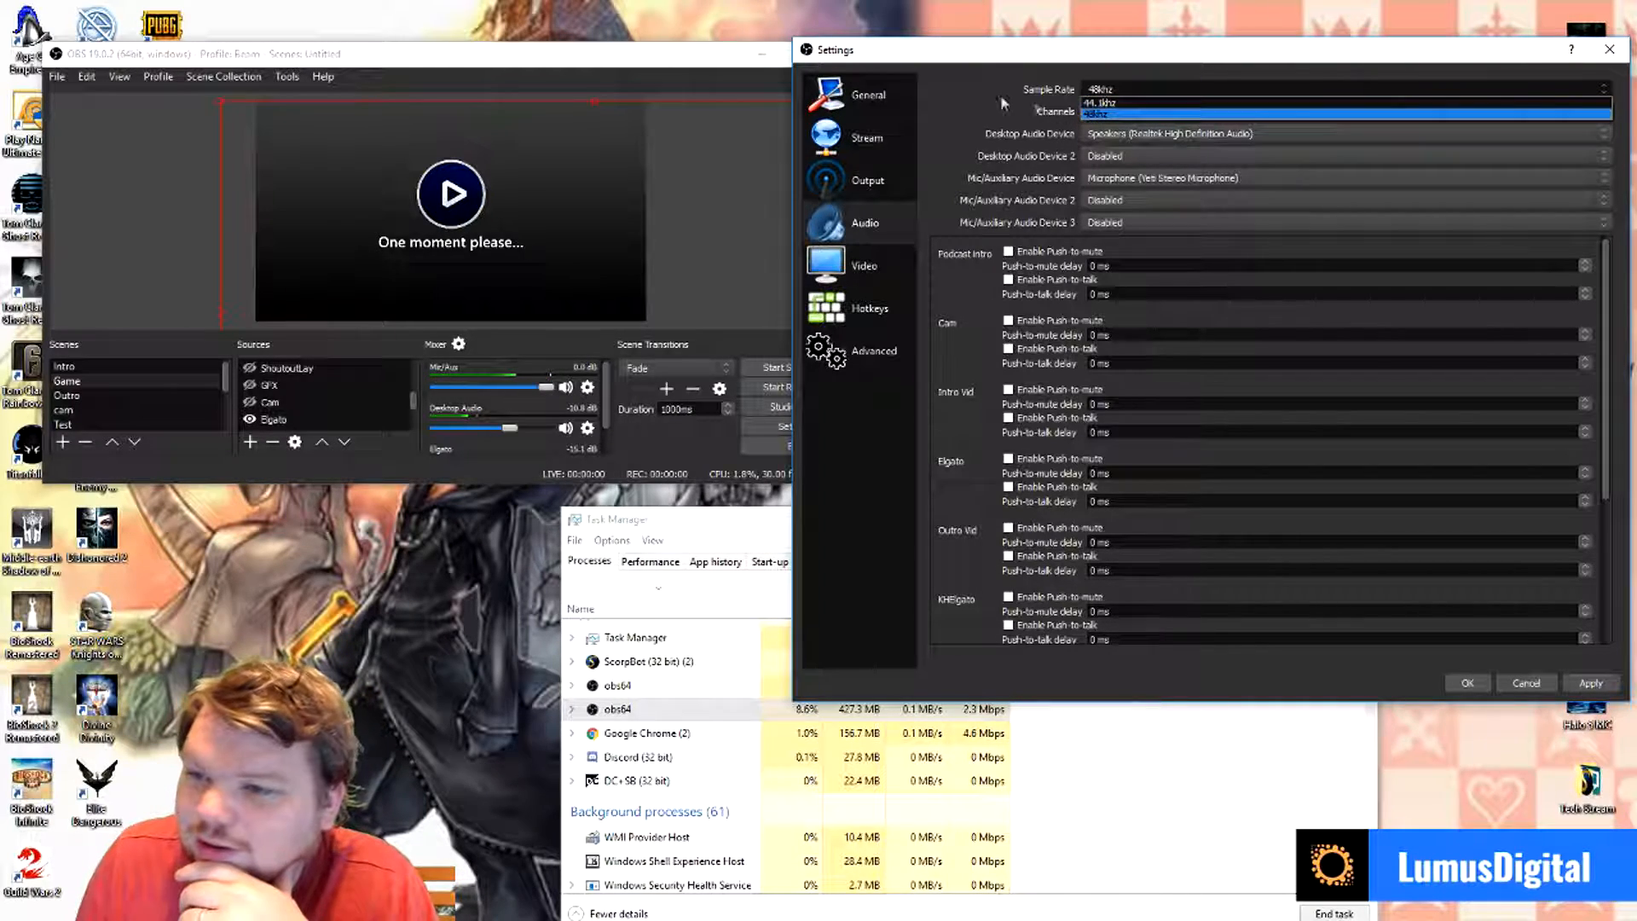
left_click(921, 79)
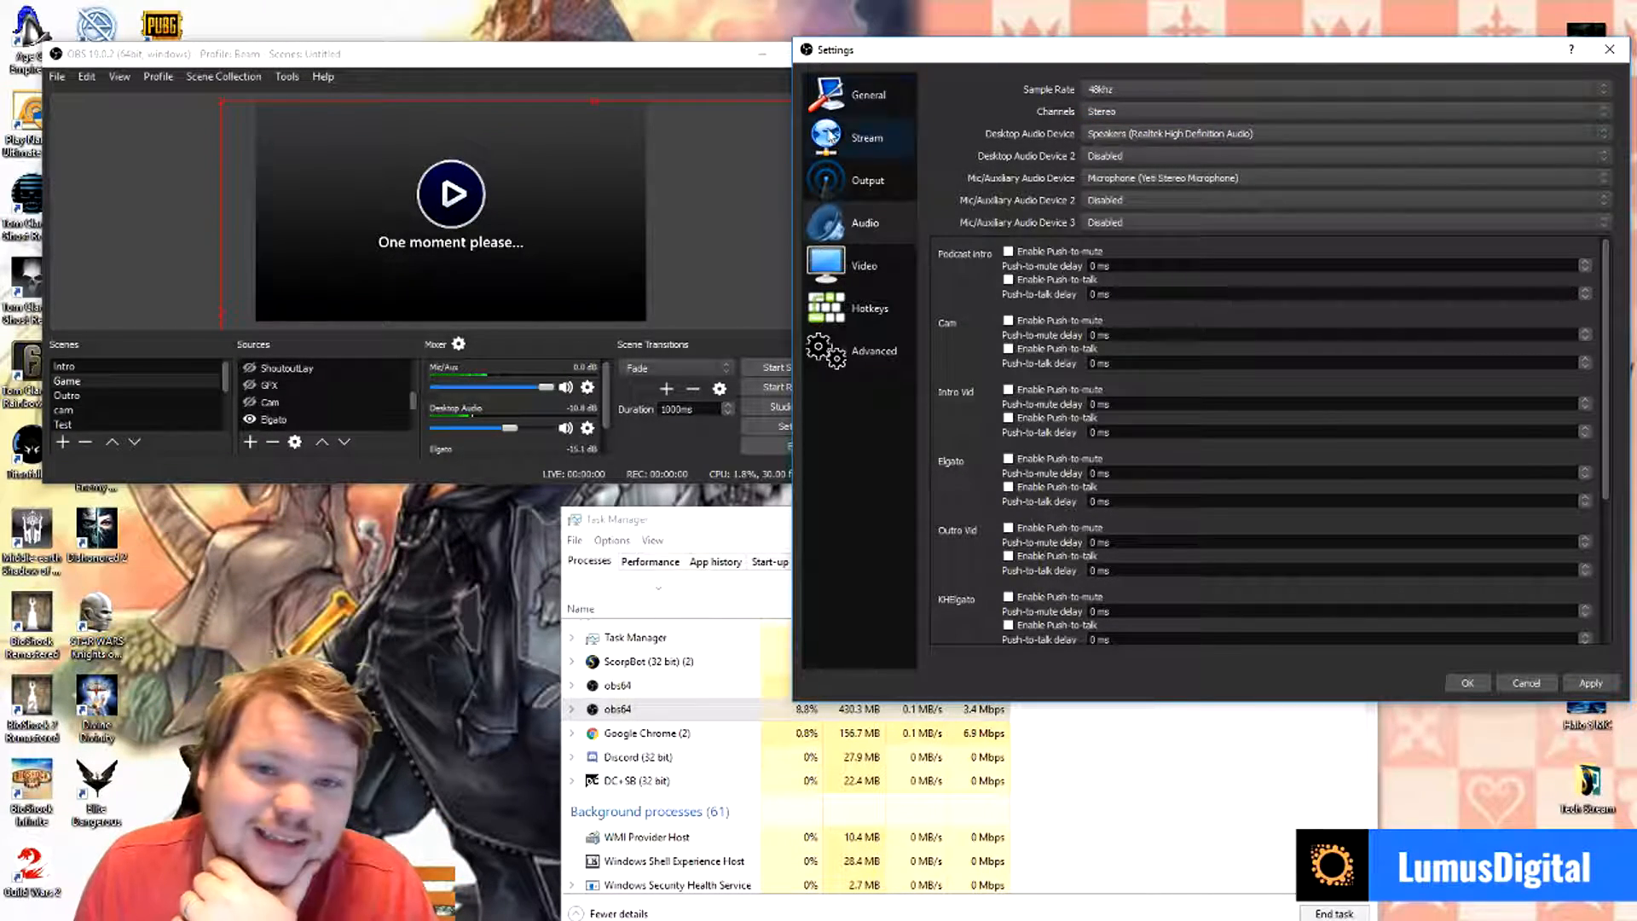
left_click(1098, 112)
left_click(1012, 133)
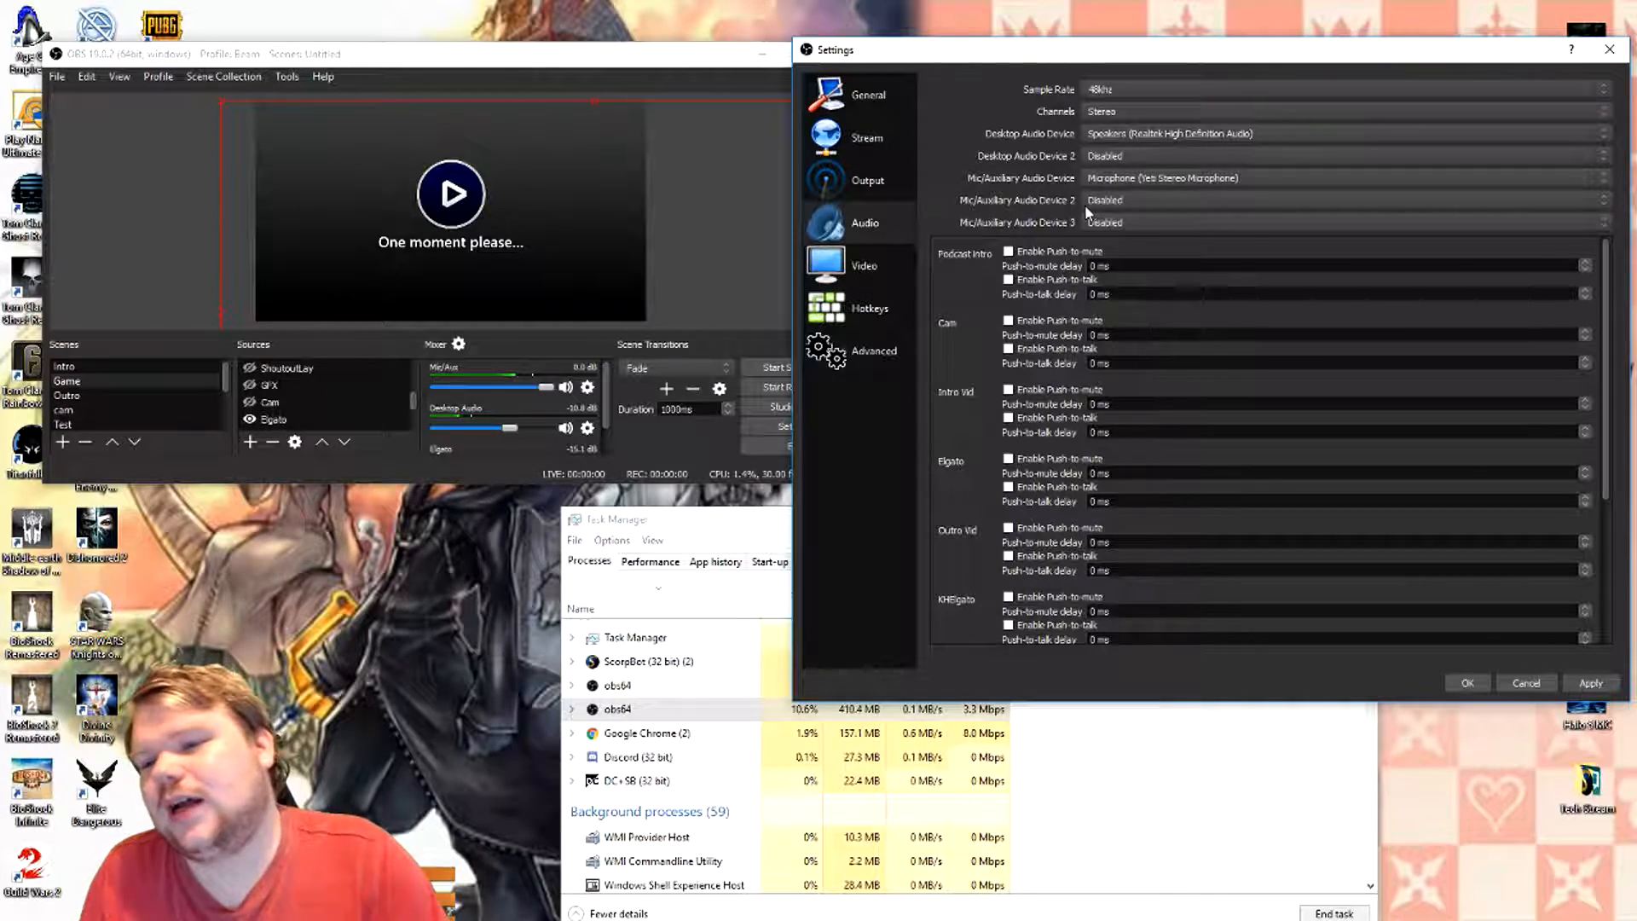
scroll(985, 361, "down", 3)
scroll(984, 364, "down", 3)
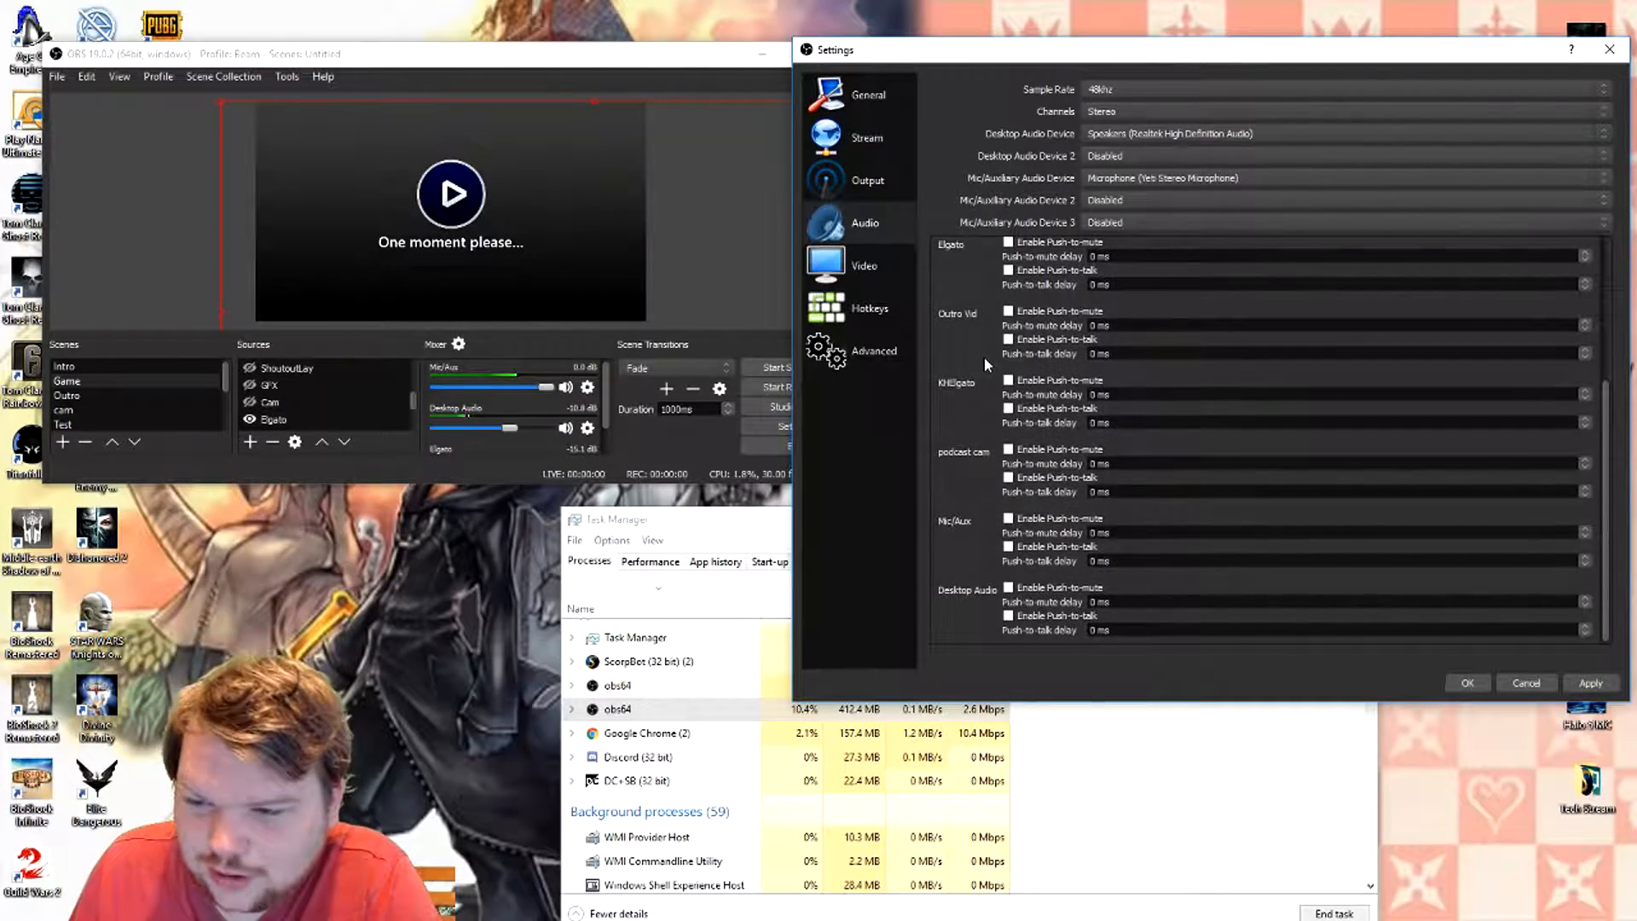
scroll(988, 355, "up", 6)
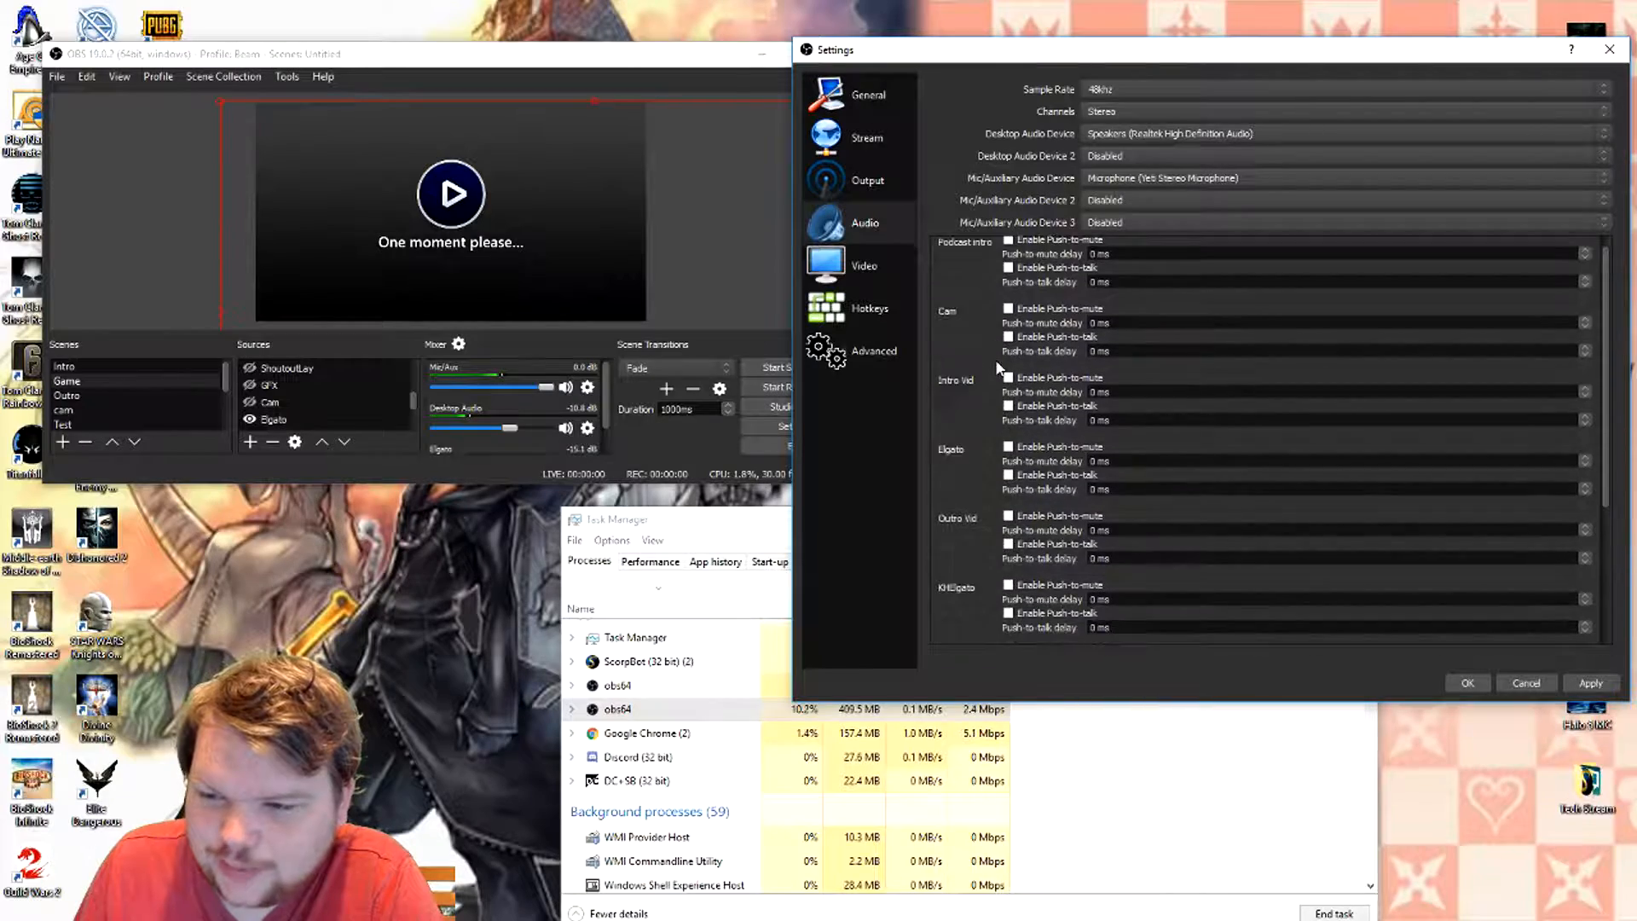
- Review the video resolution and FPS settings, and examine the hotkeys assigned to recording, scenes, sources and audio
left_click(867, 273)
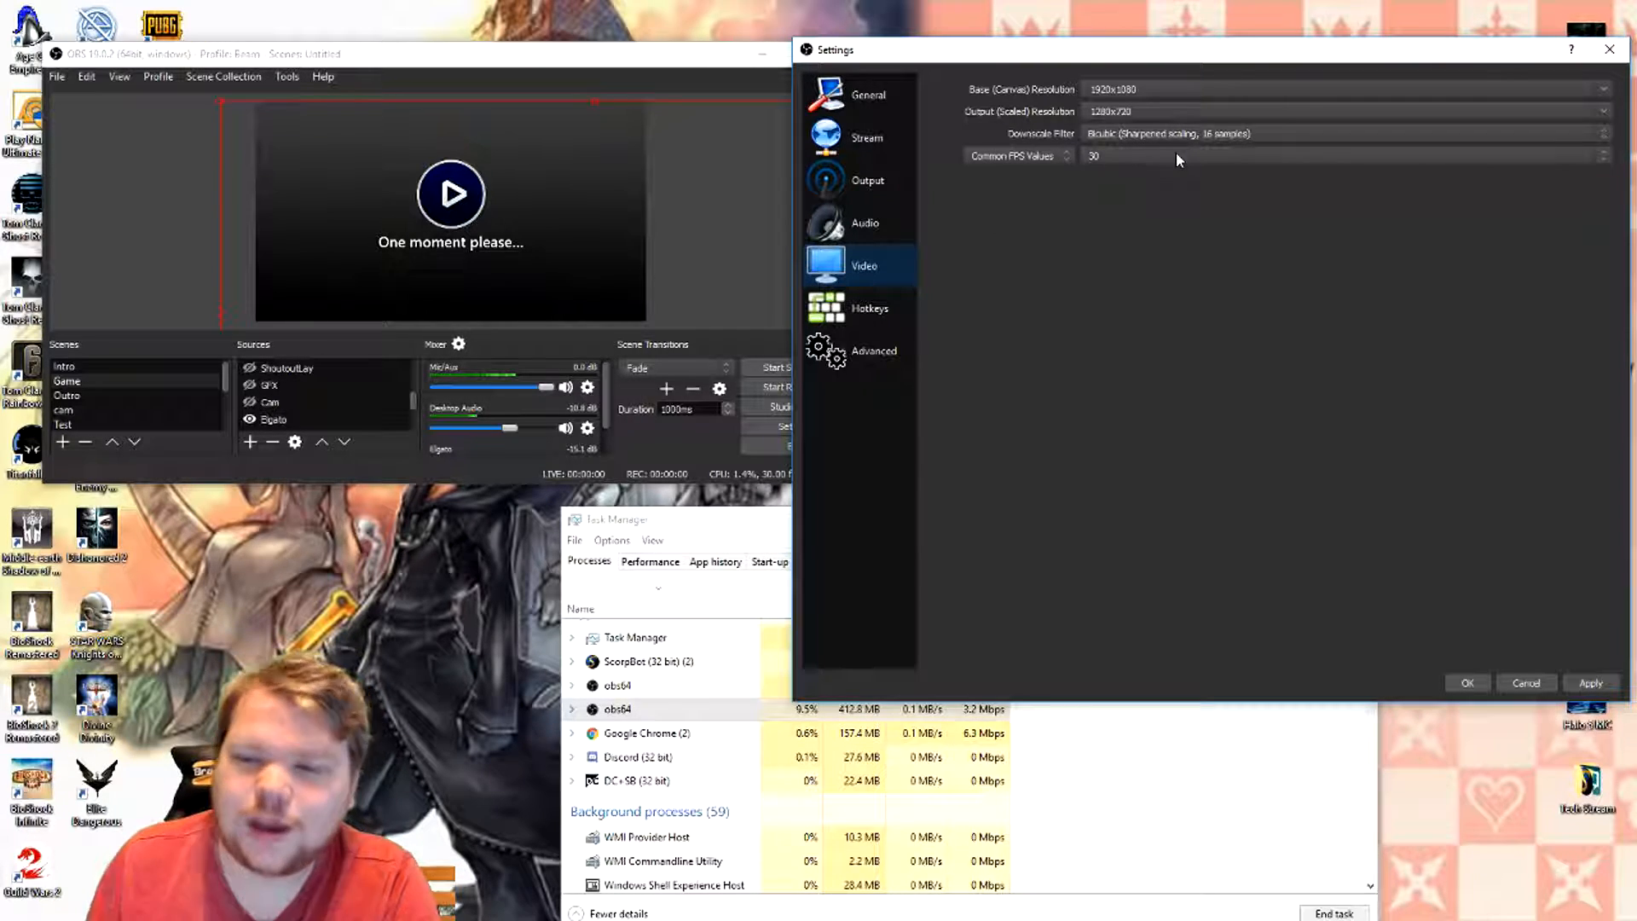
left_click(849, 312)
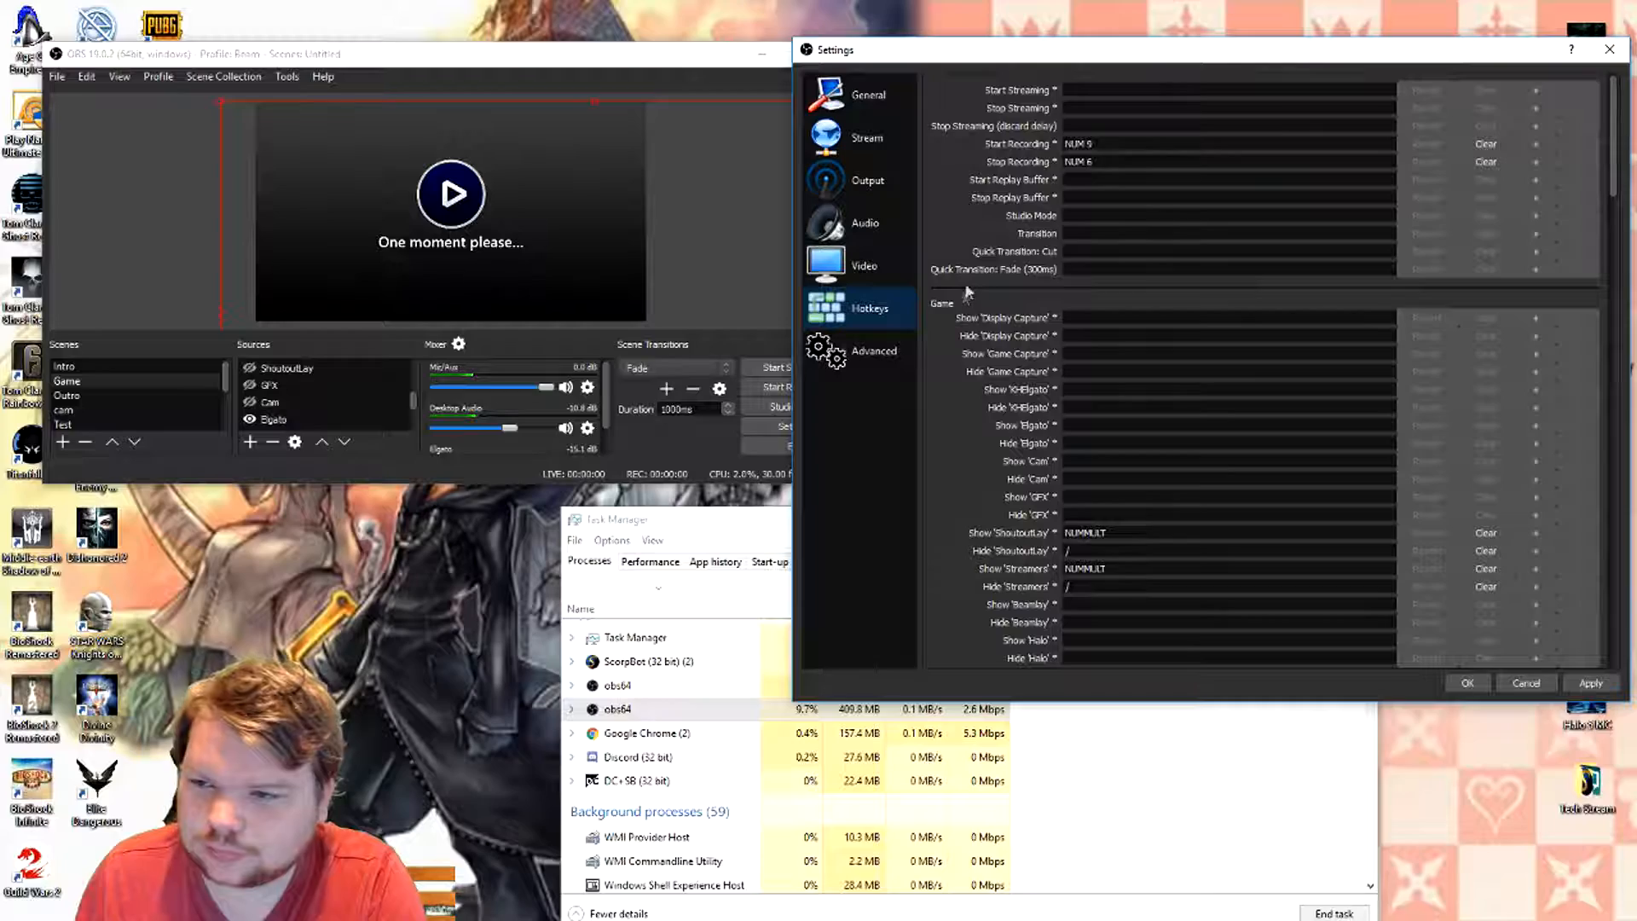
scroll(981, 273, "down", 15)
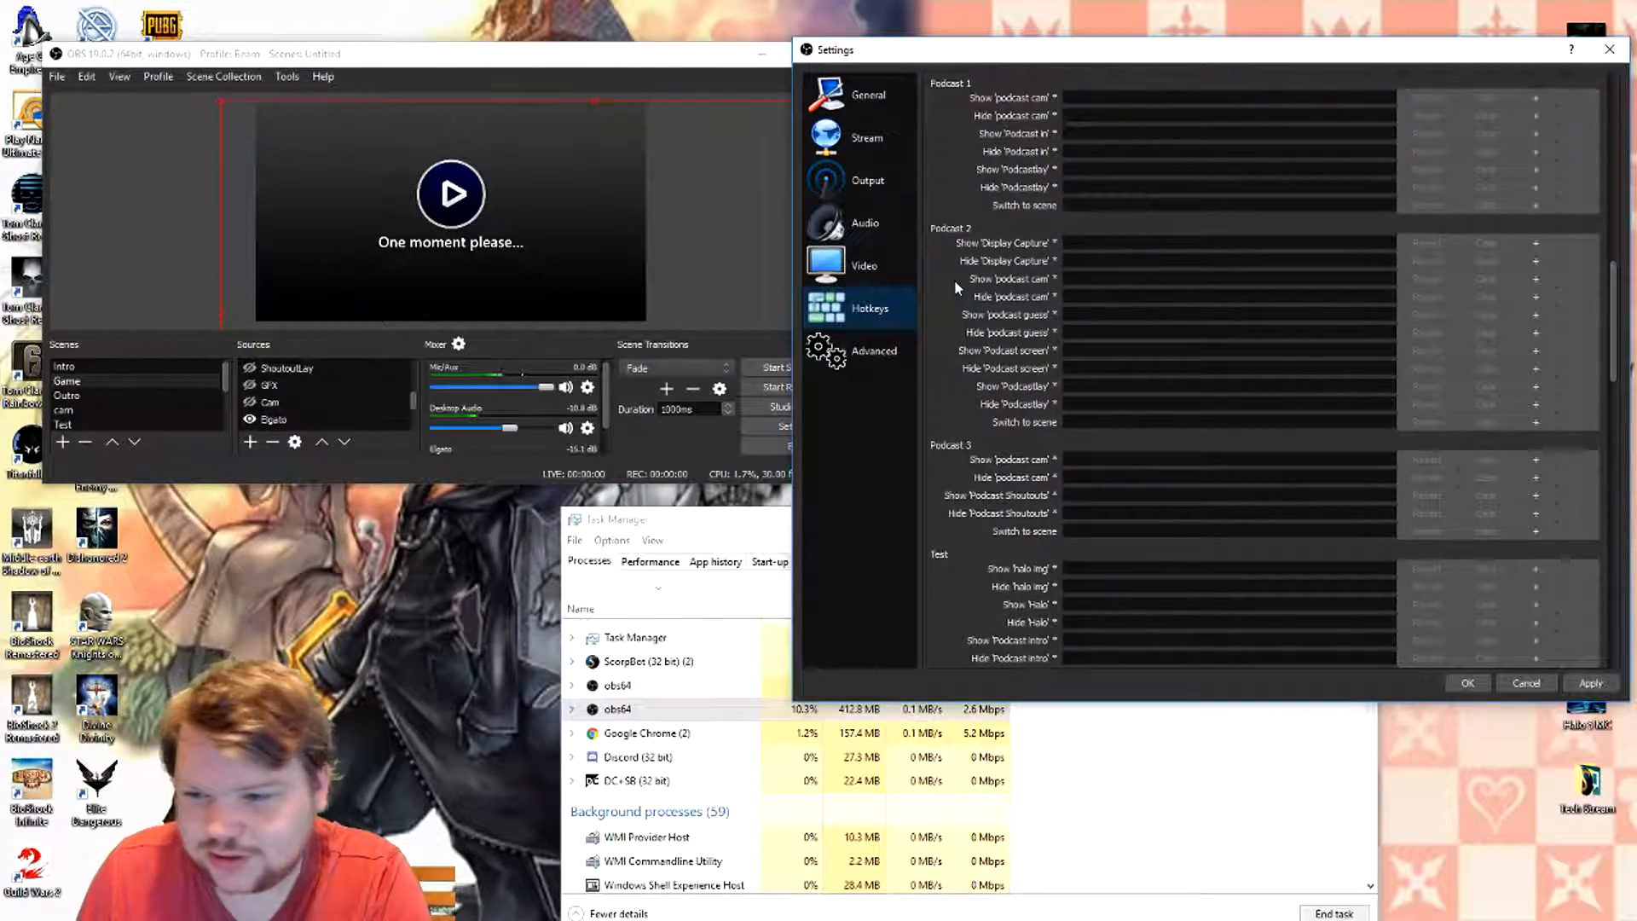
scroll(954, 279, "down", 20)
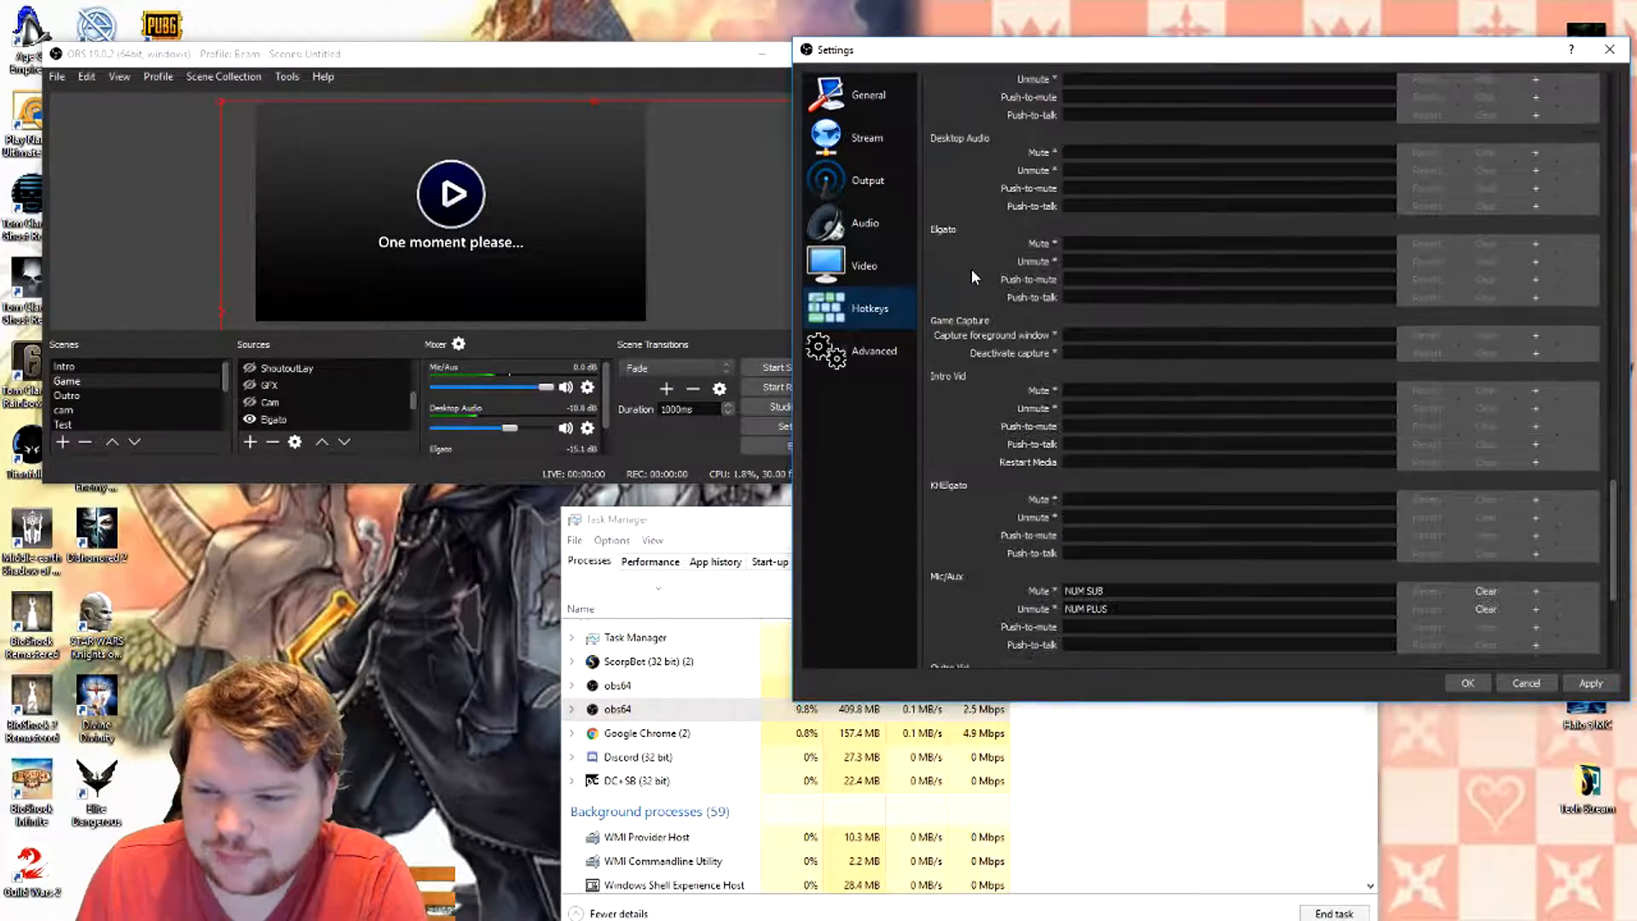
scroll(955, 282, "down", 2)
scroll(967, 198, "up", 10)
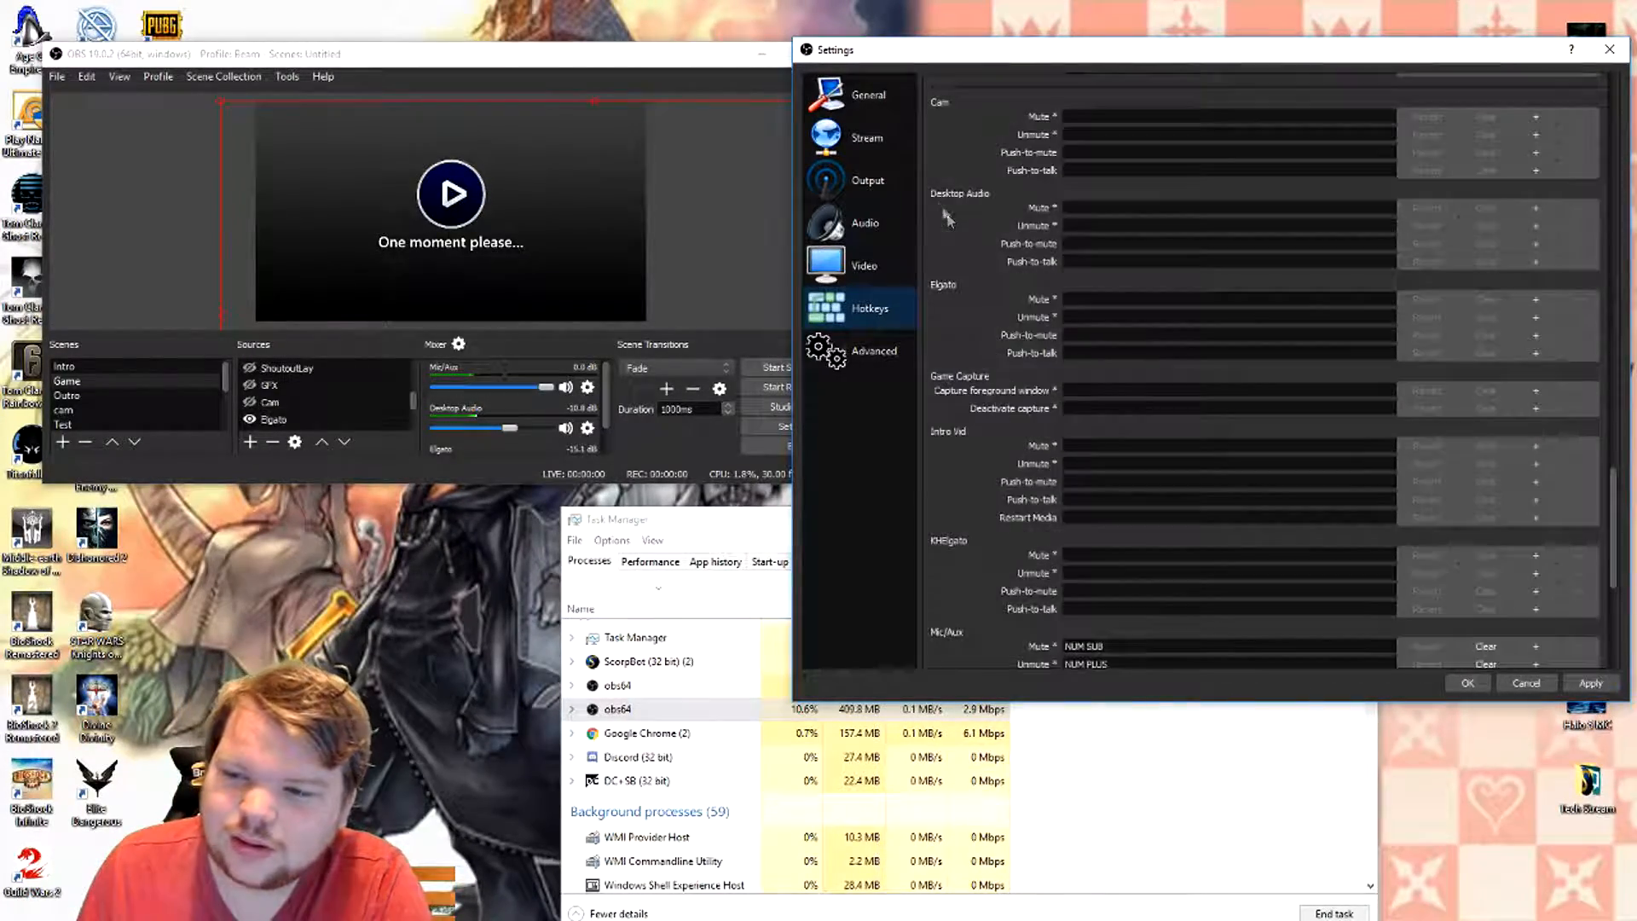
scroll(979, 177, "up", 15)
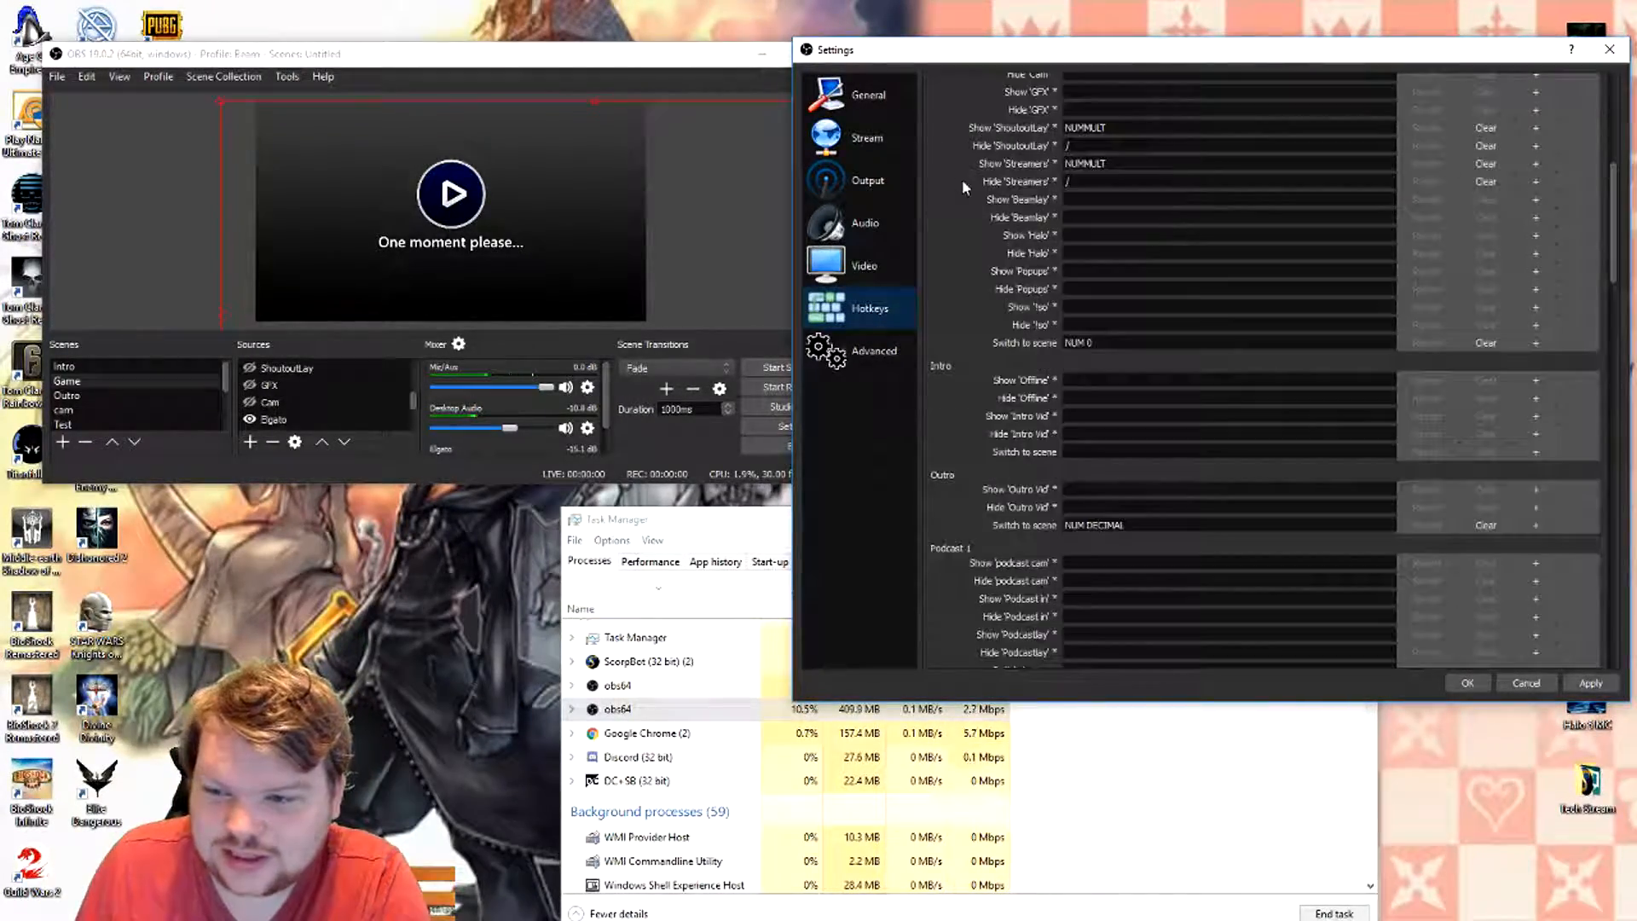
scroll(949, 247, "up", 3)
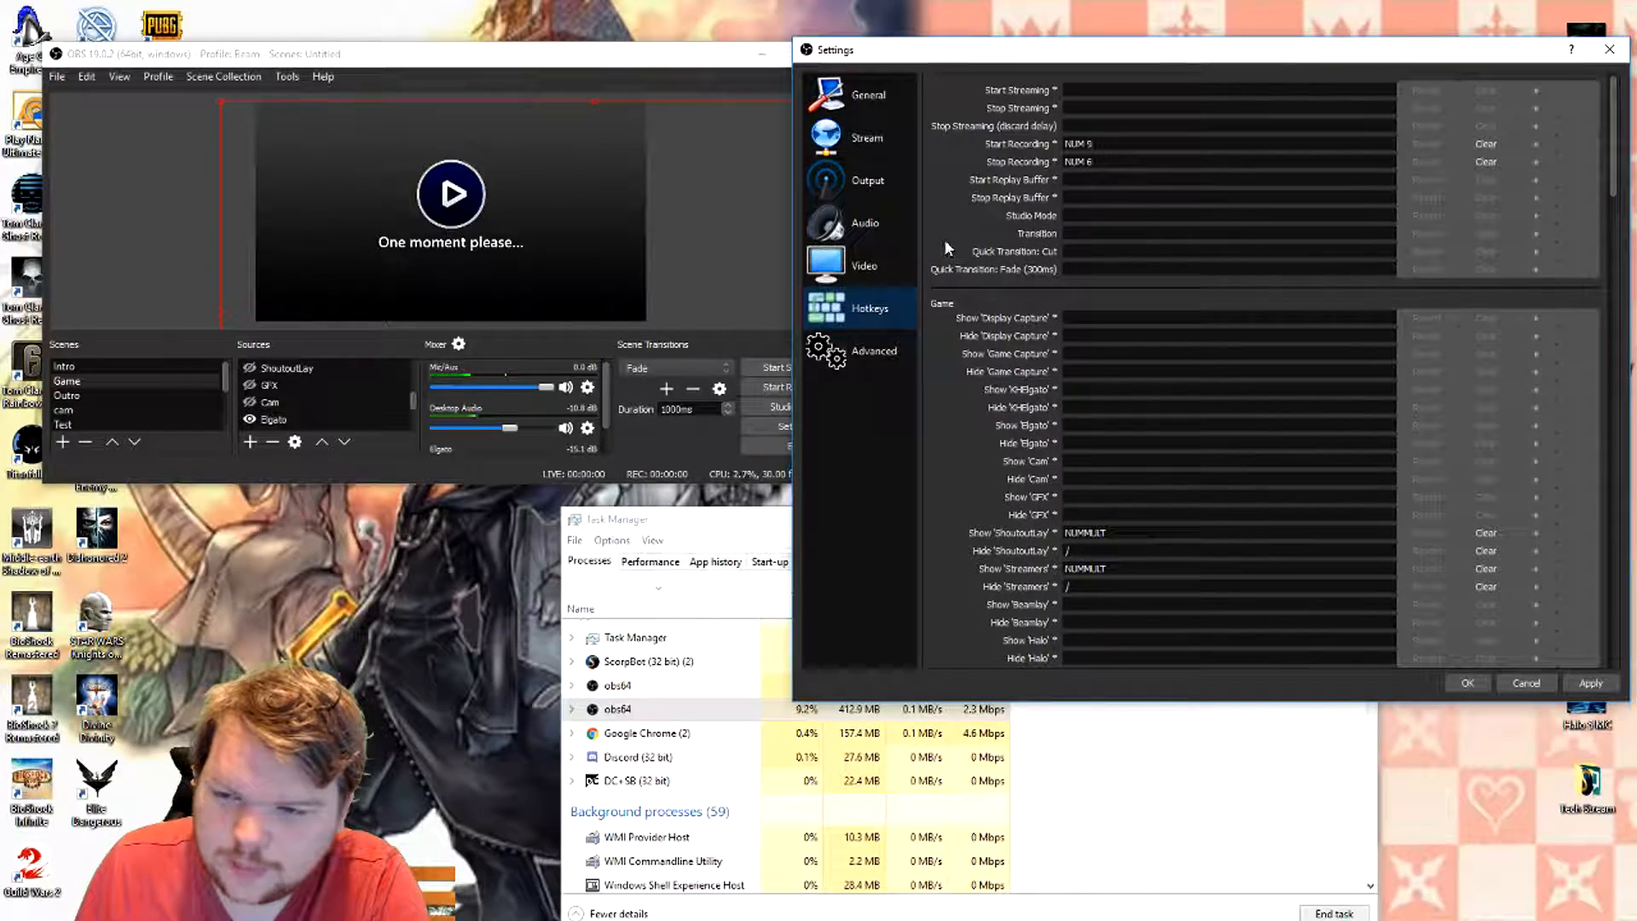
scroll(939, 237, "down", 4)
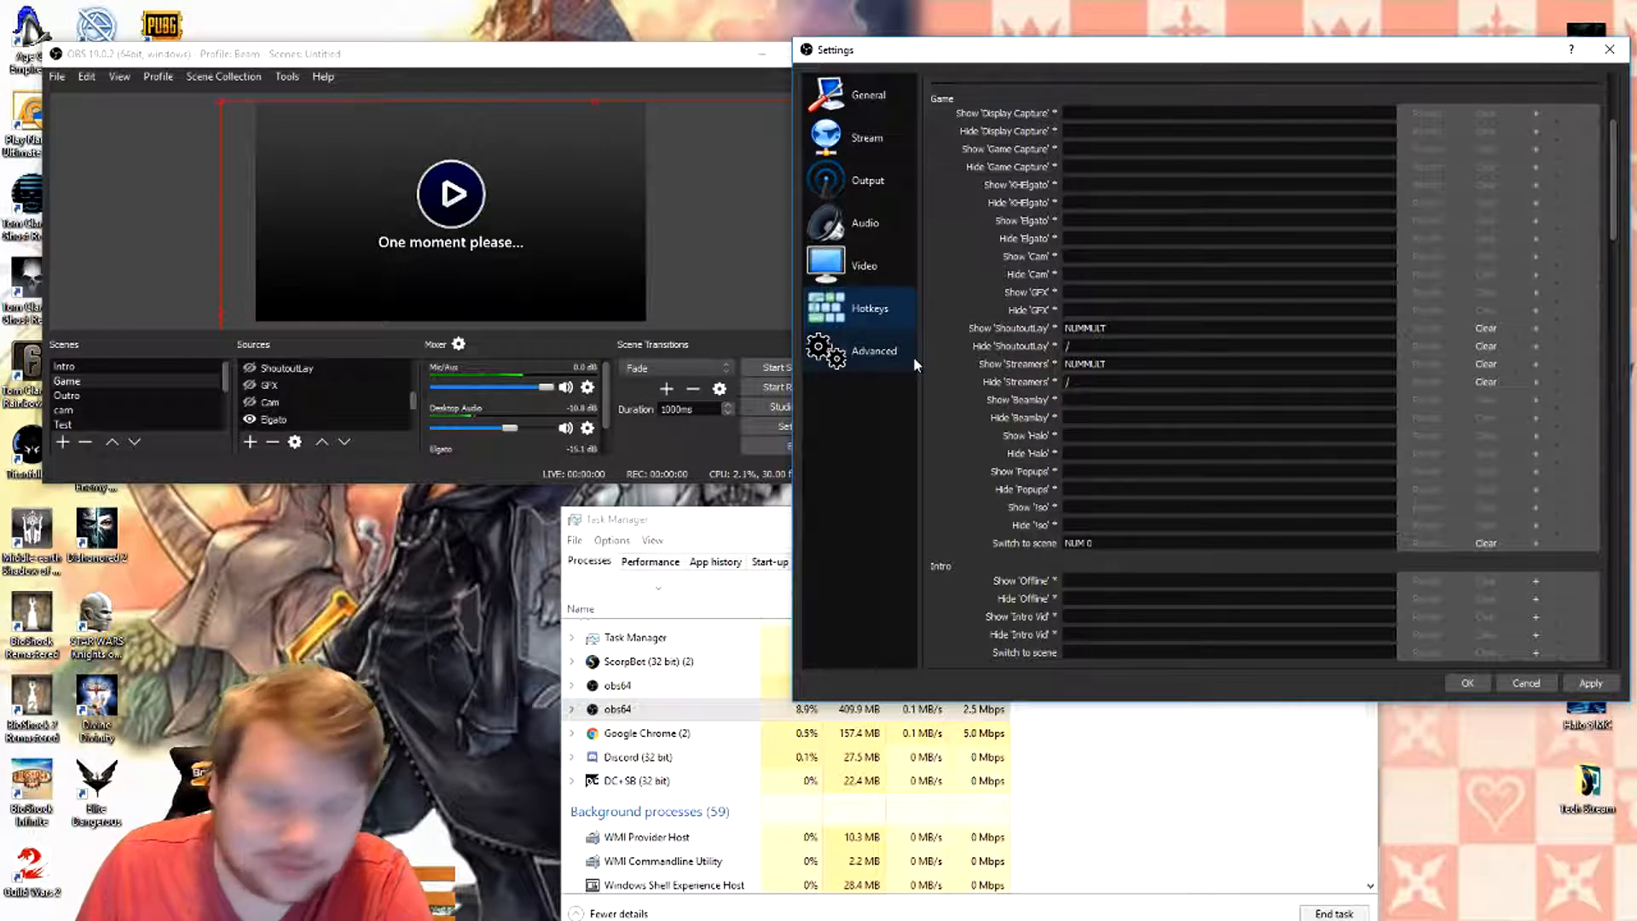
- Test the ShoutoutLay and Streamers hotkeys by showing and hiding the shoutouts overlay, and check the remaining Game scene hotkeys
key("KP_Multiply")
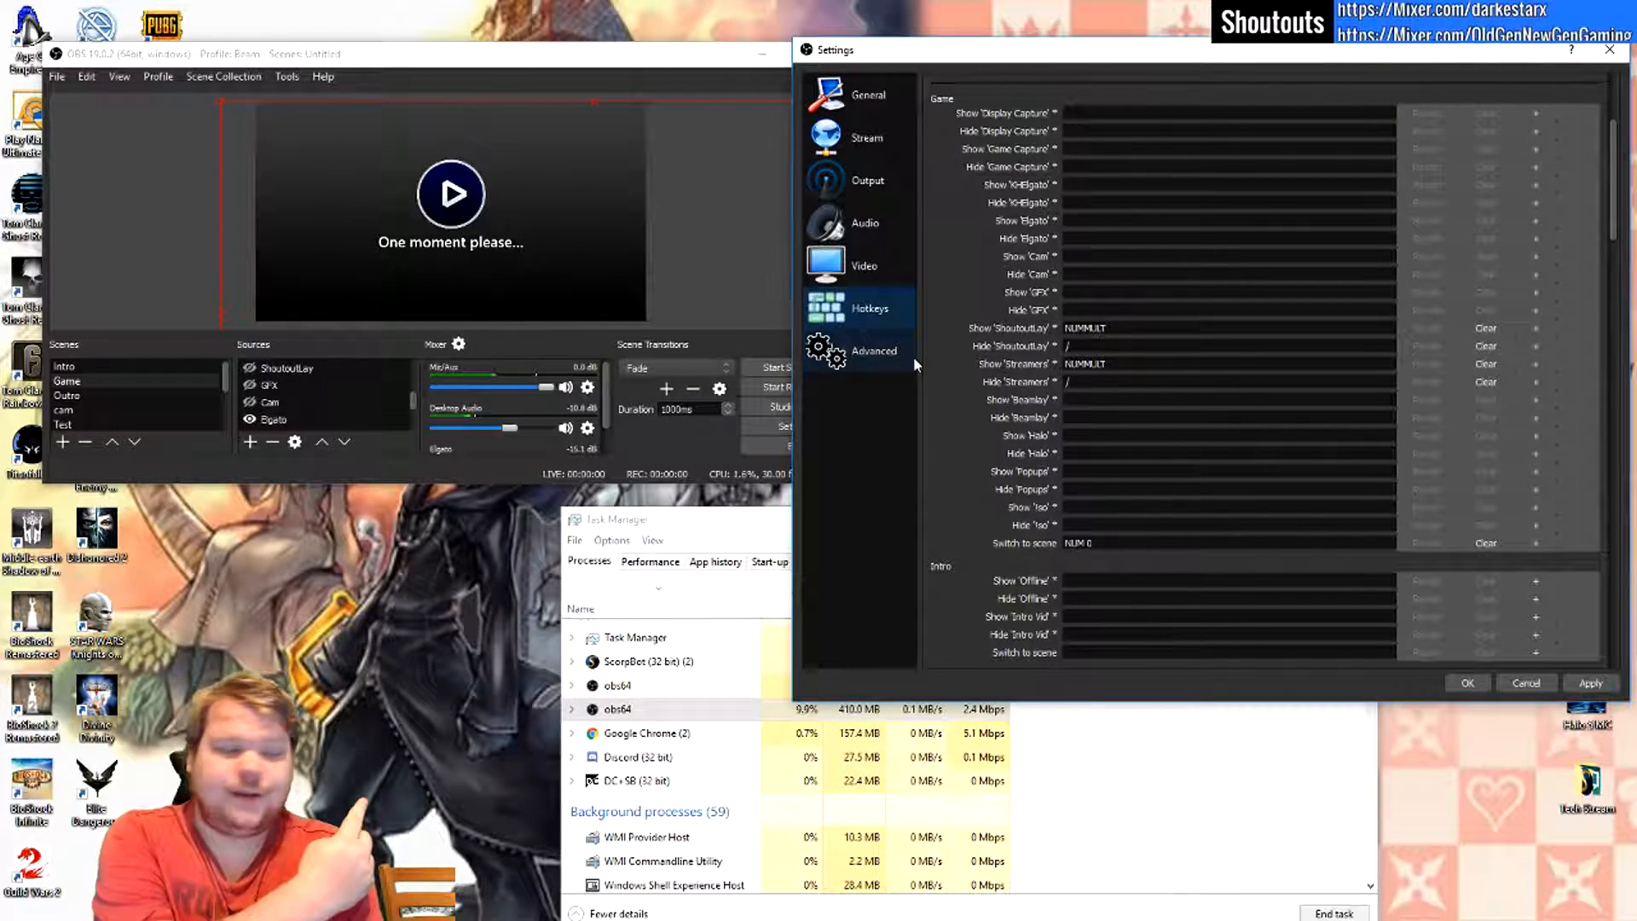
key("KP_Divide")
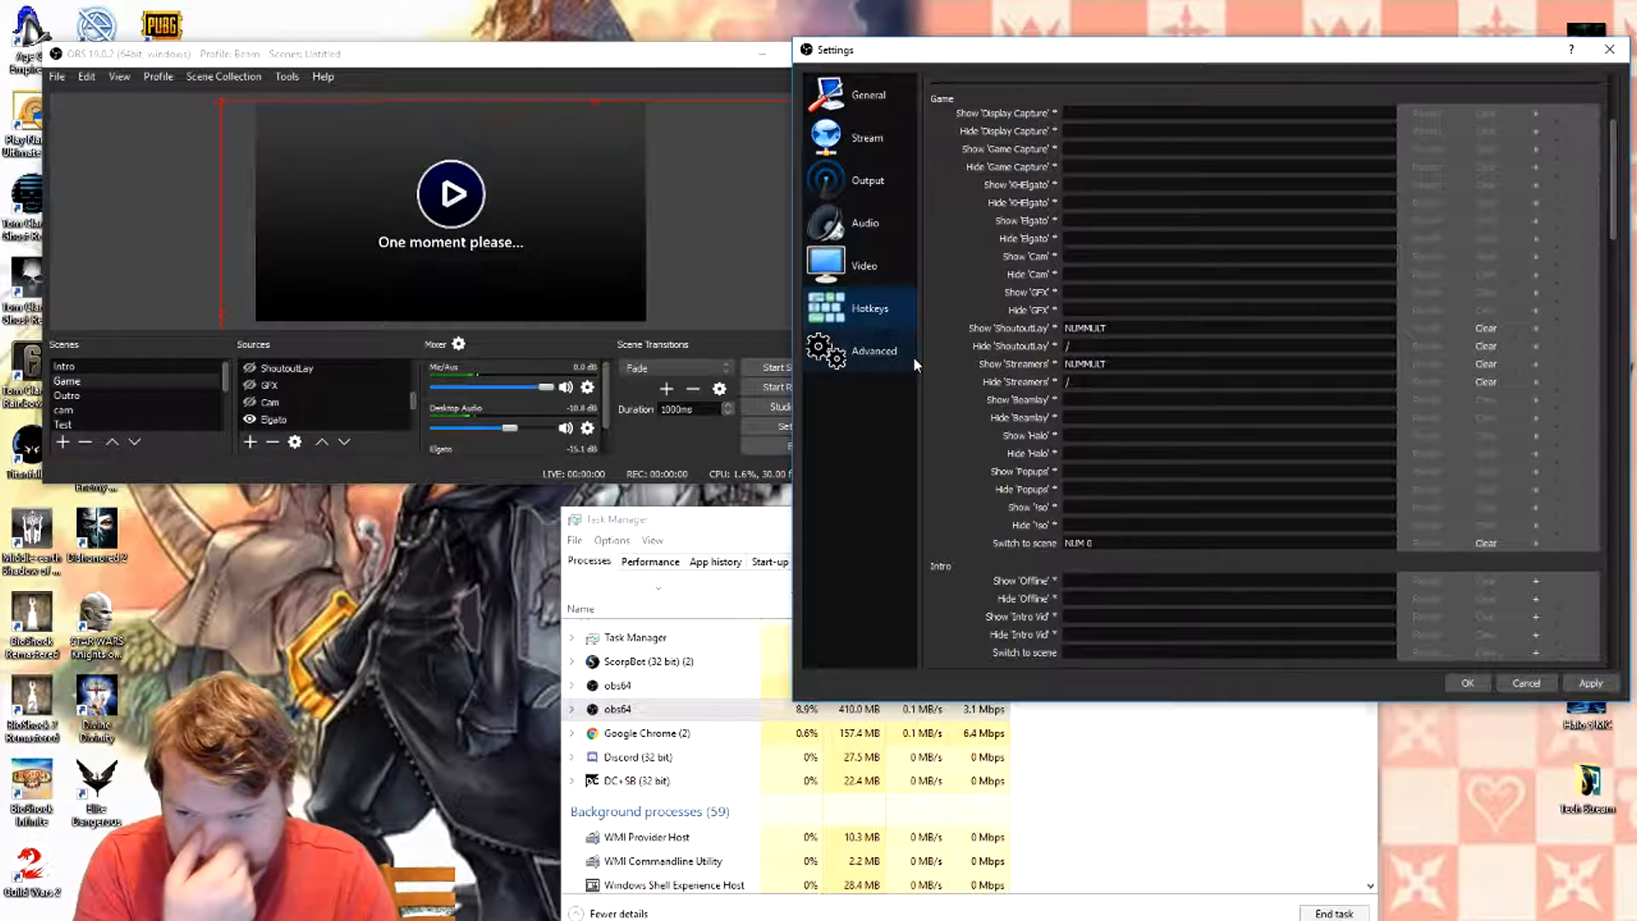
scroll(1110, 462, "down", 5)
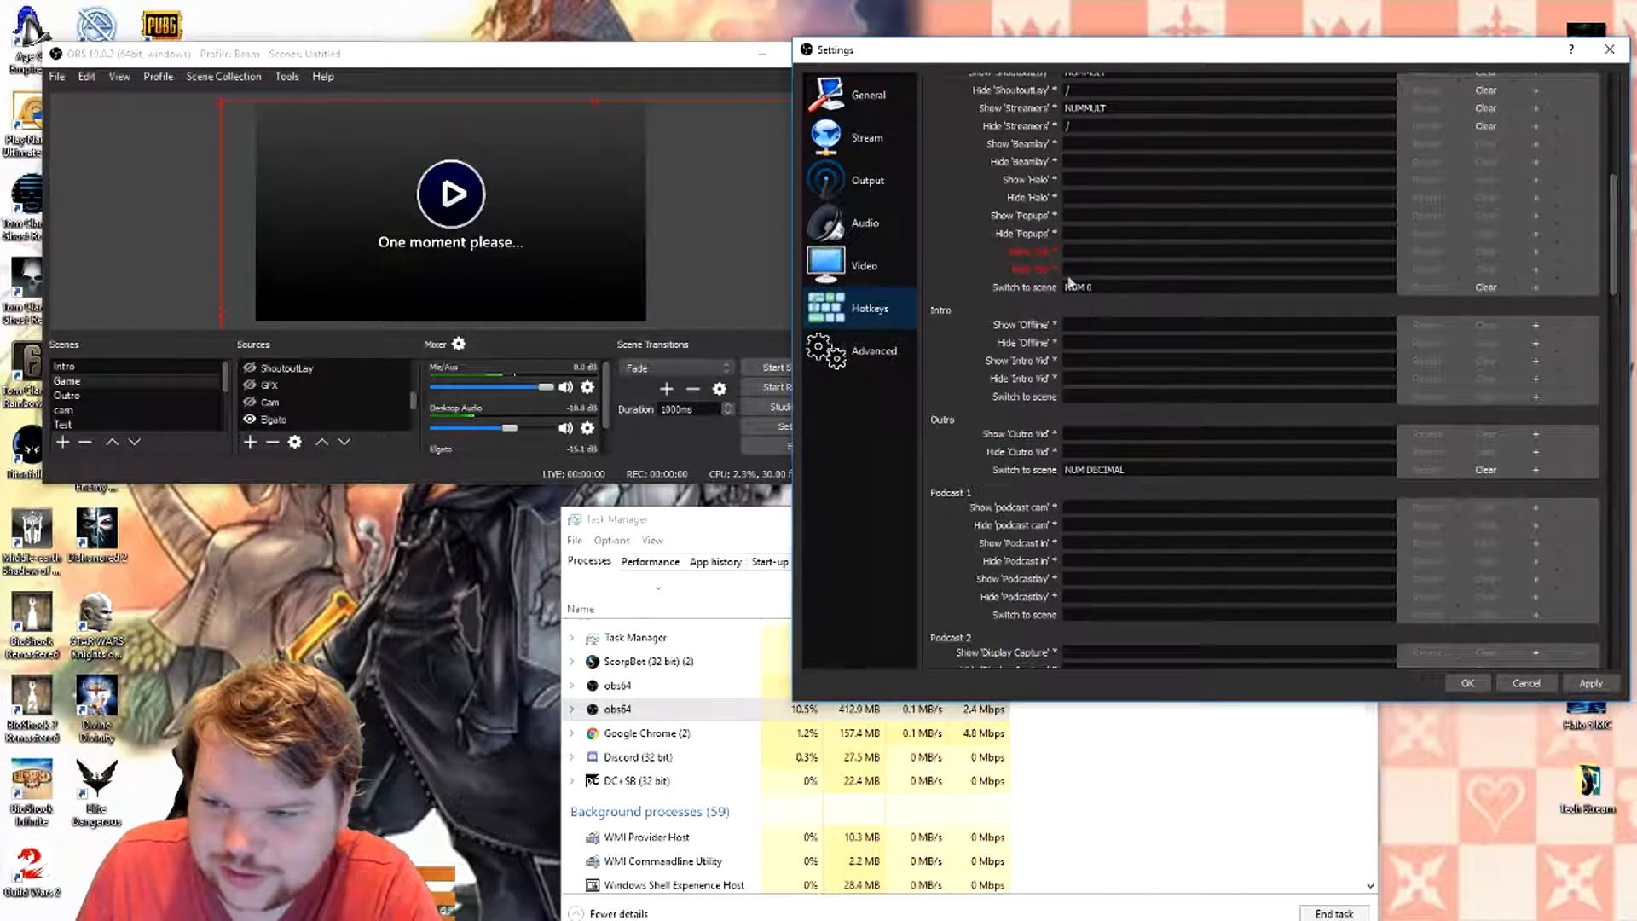
- Review the advanced settings, keeping the process priority at High, and accept and close the settings
left_click(879, 350)
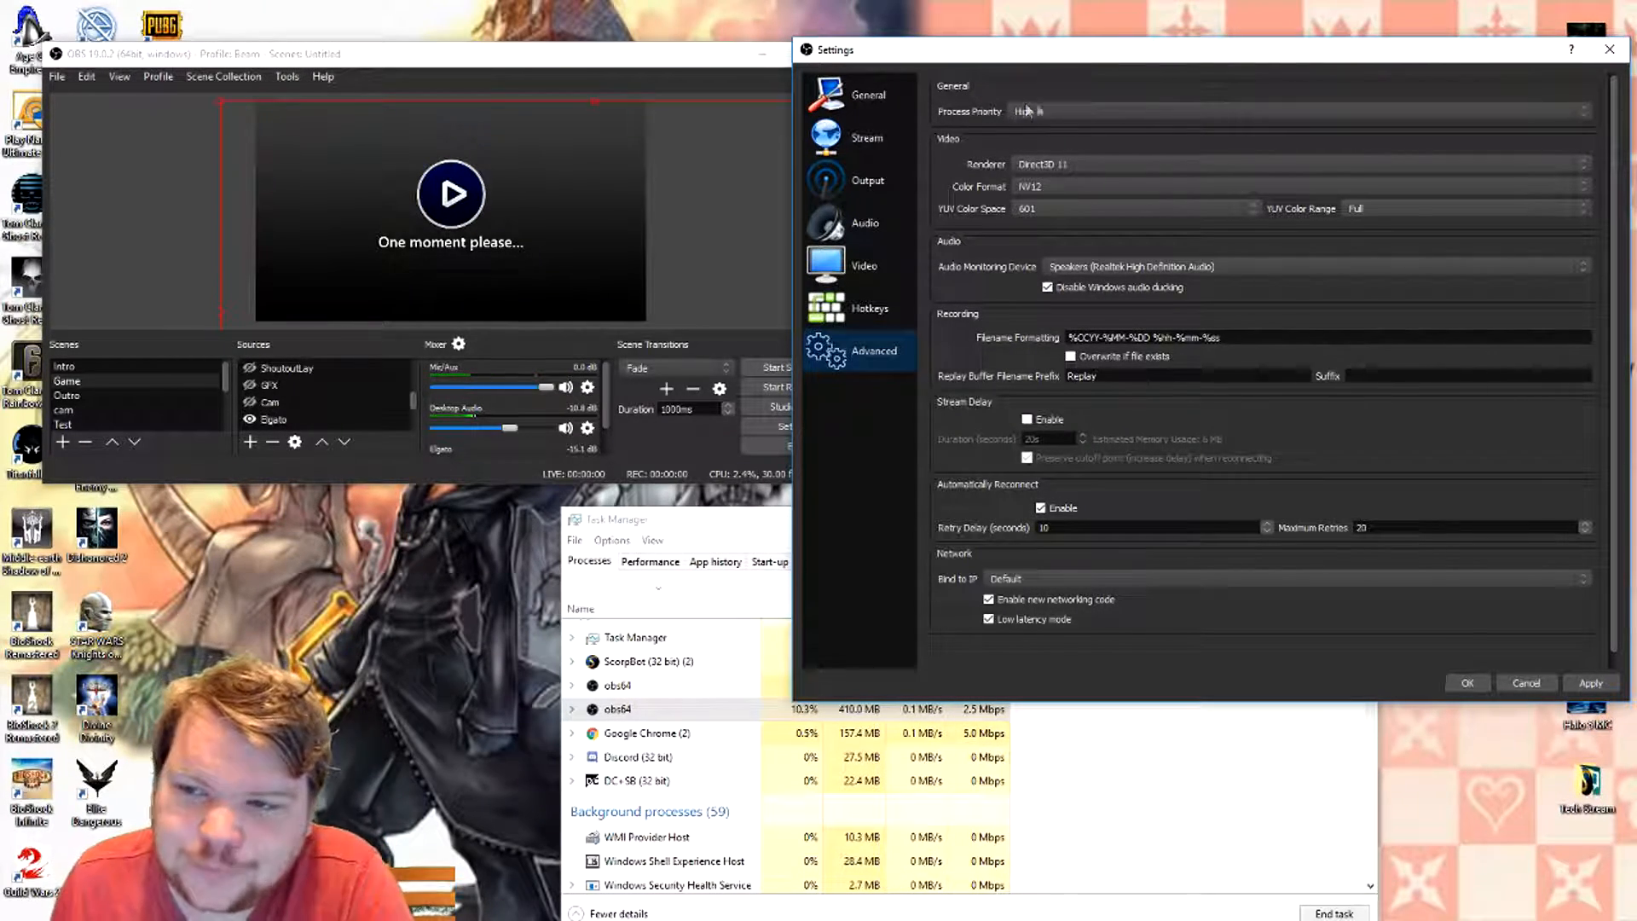
left_click(1057, 107)
left_click(1057, 107)
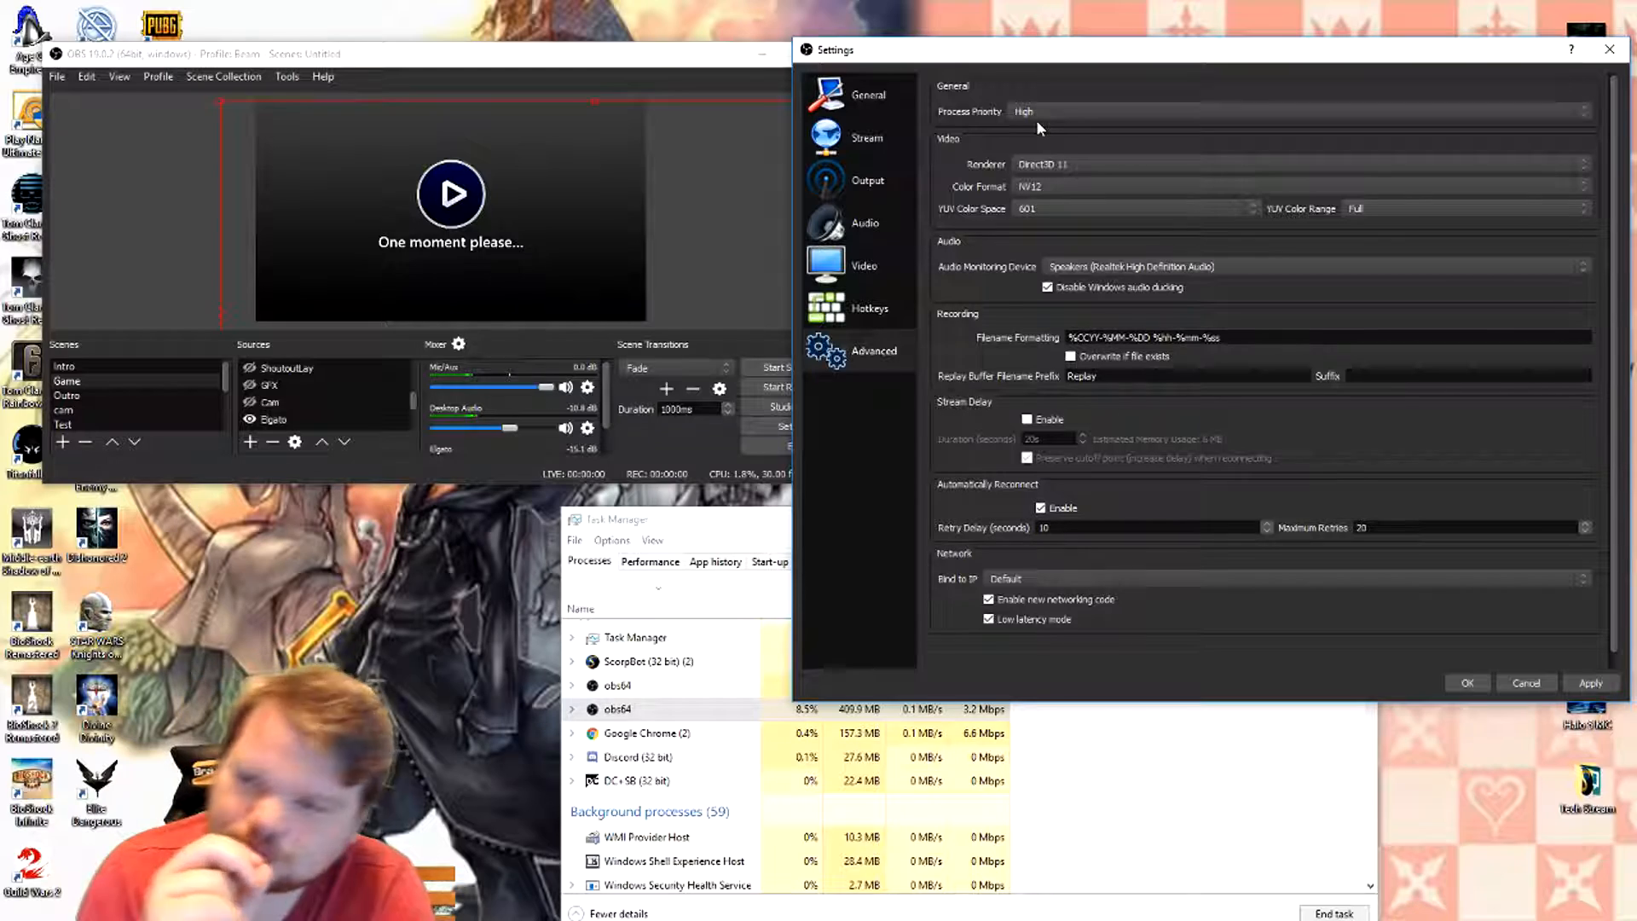
left_click(1028, 113)
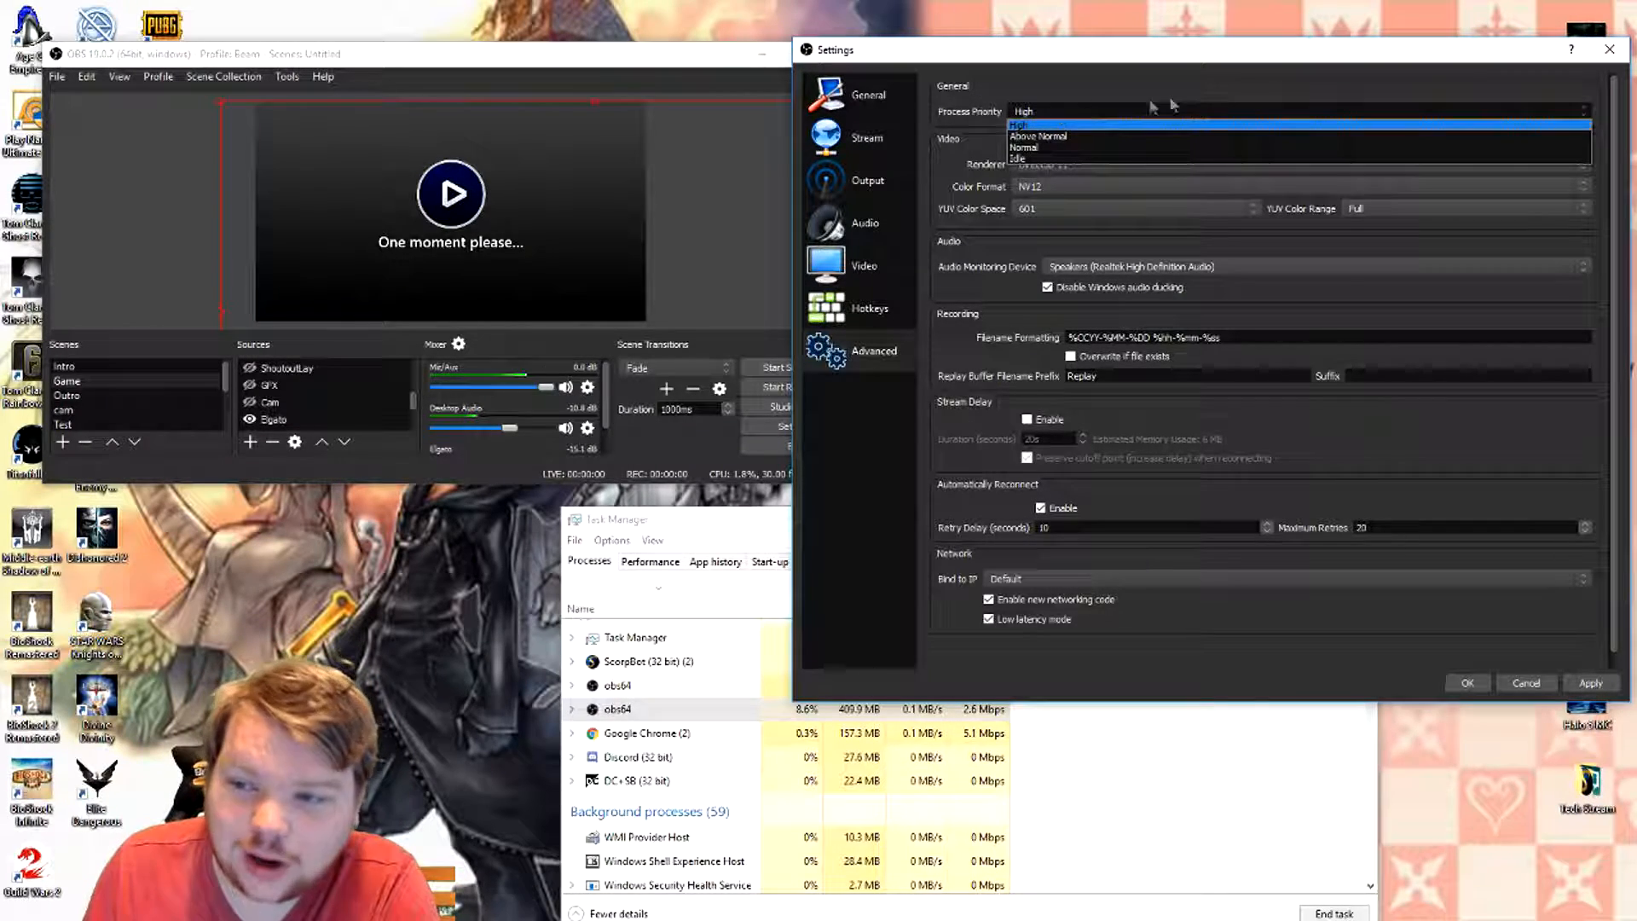
left_click(1096, 113)
left_click(1095, 114)
left_click(1095, 113)
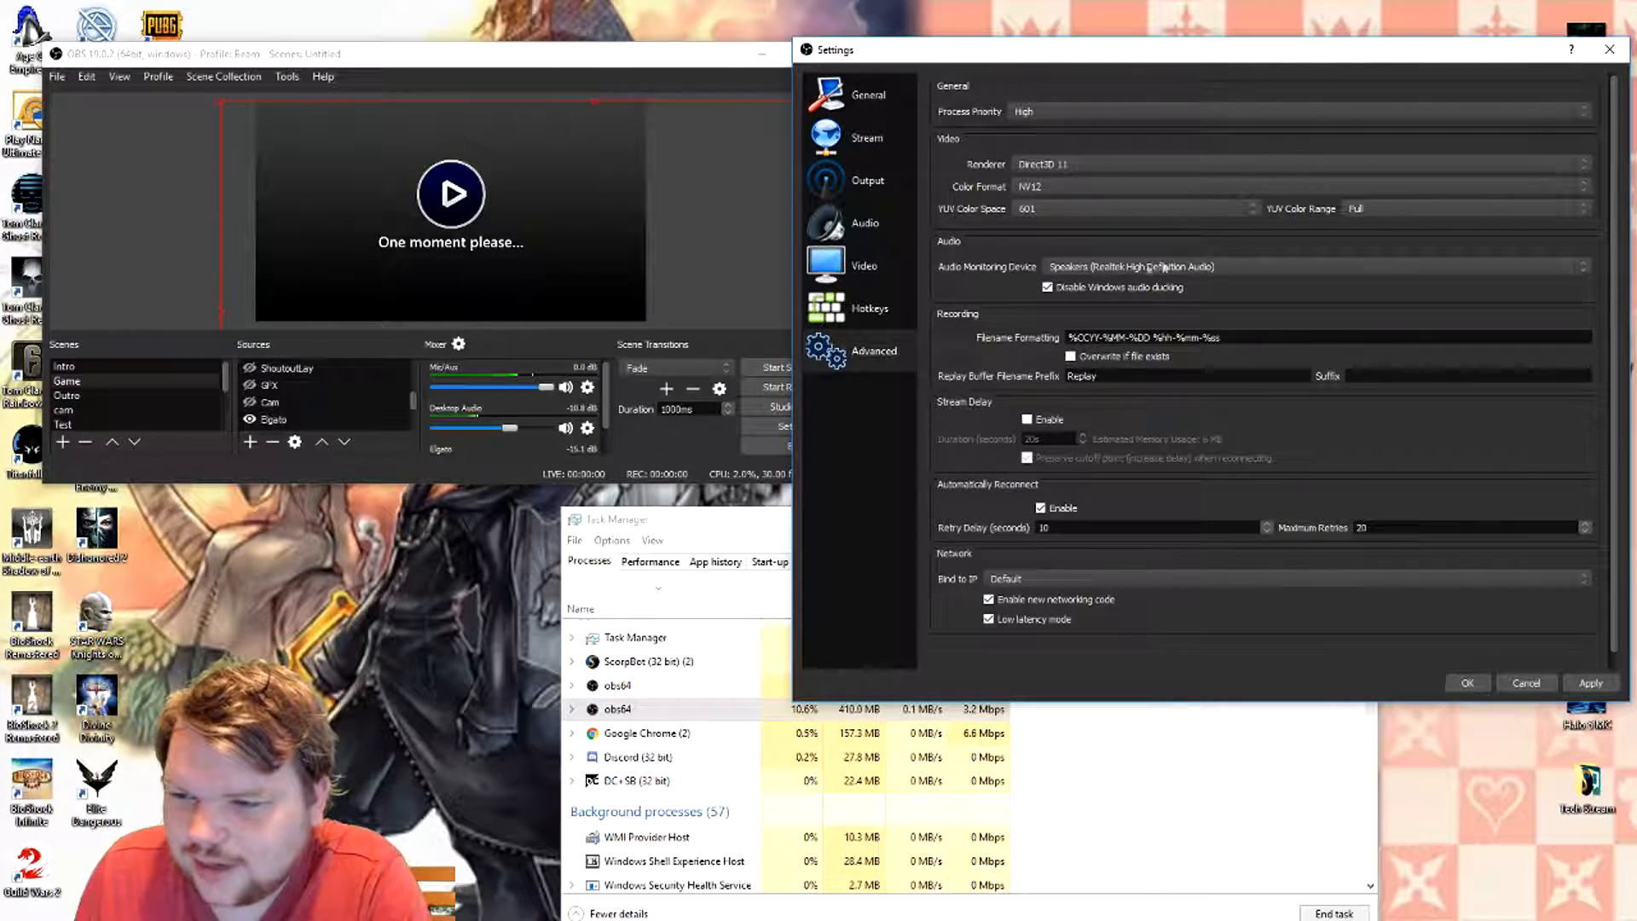
scroll(935, 279, "down", 1)
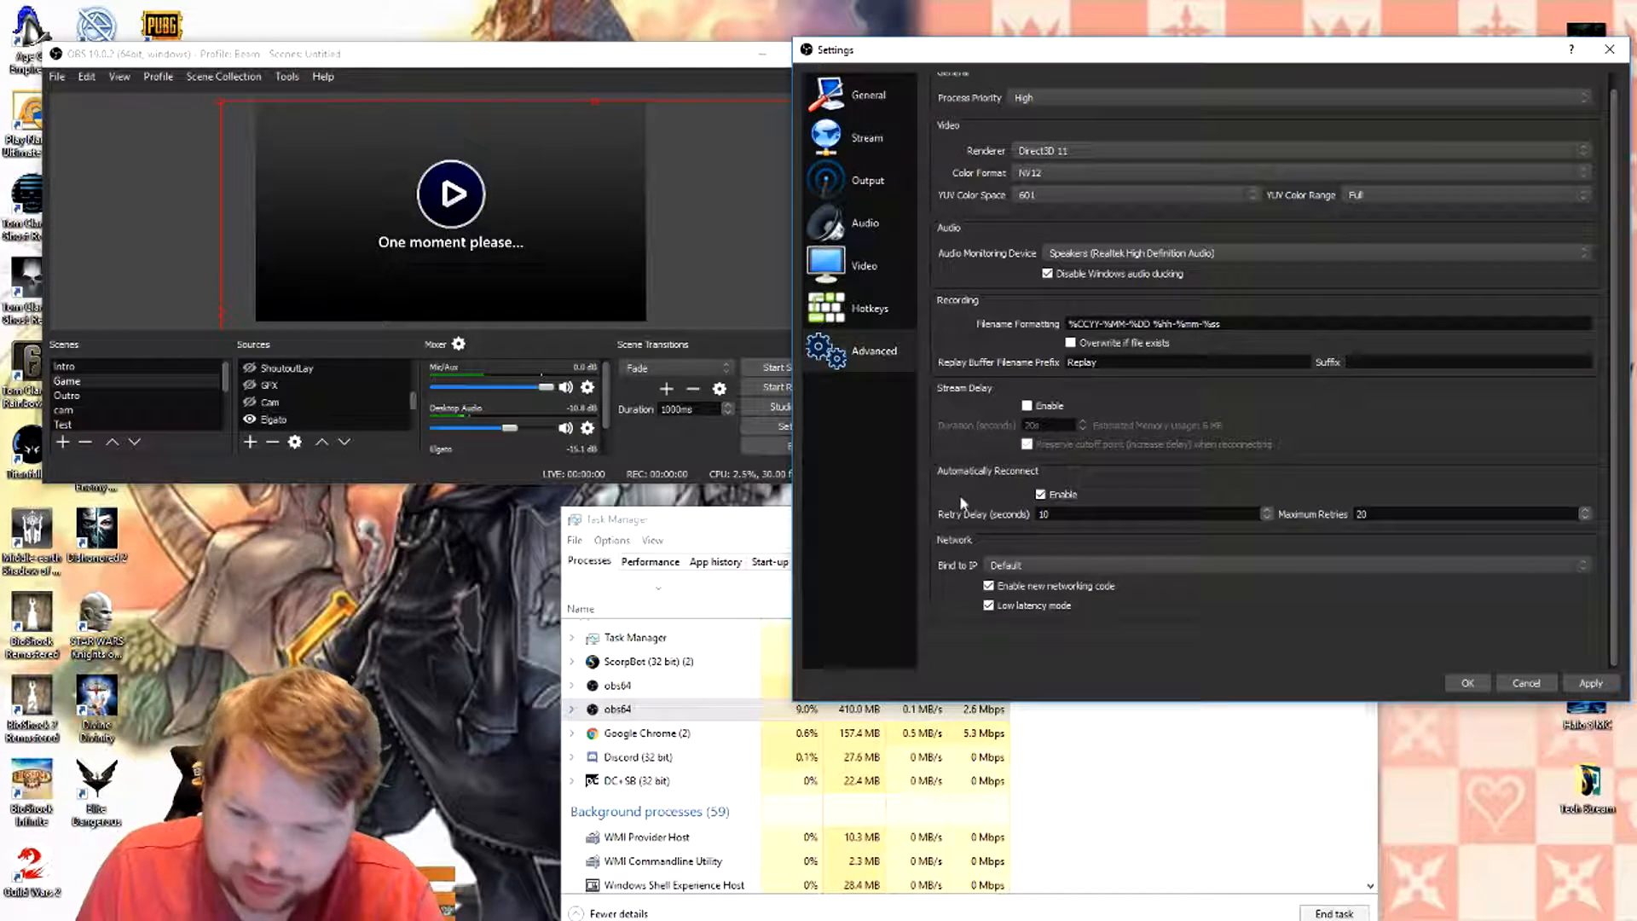
left_click(1468, 682)
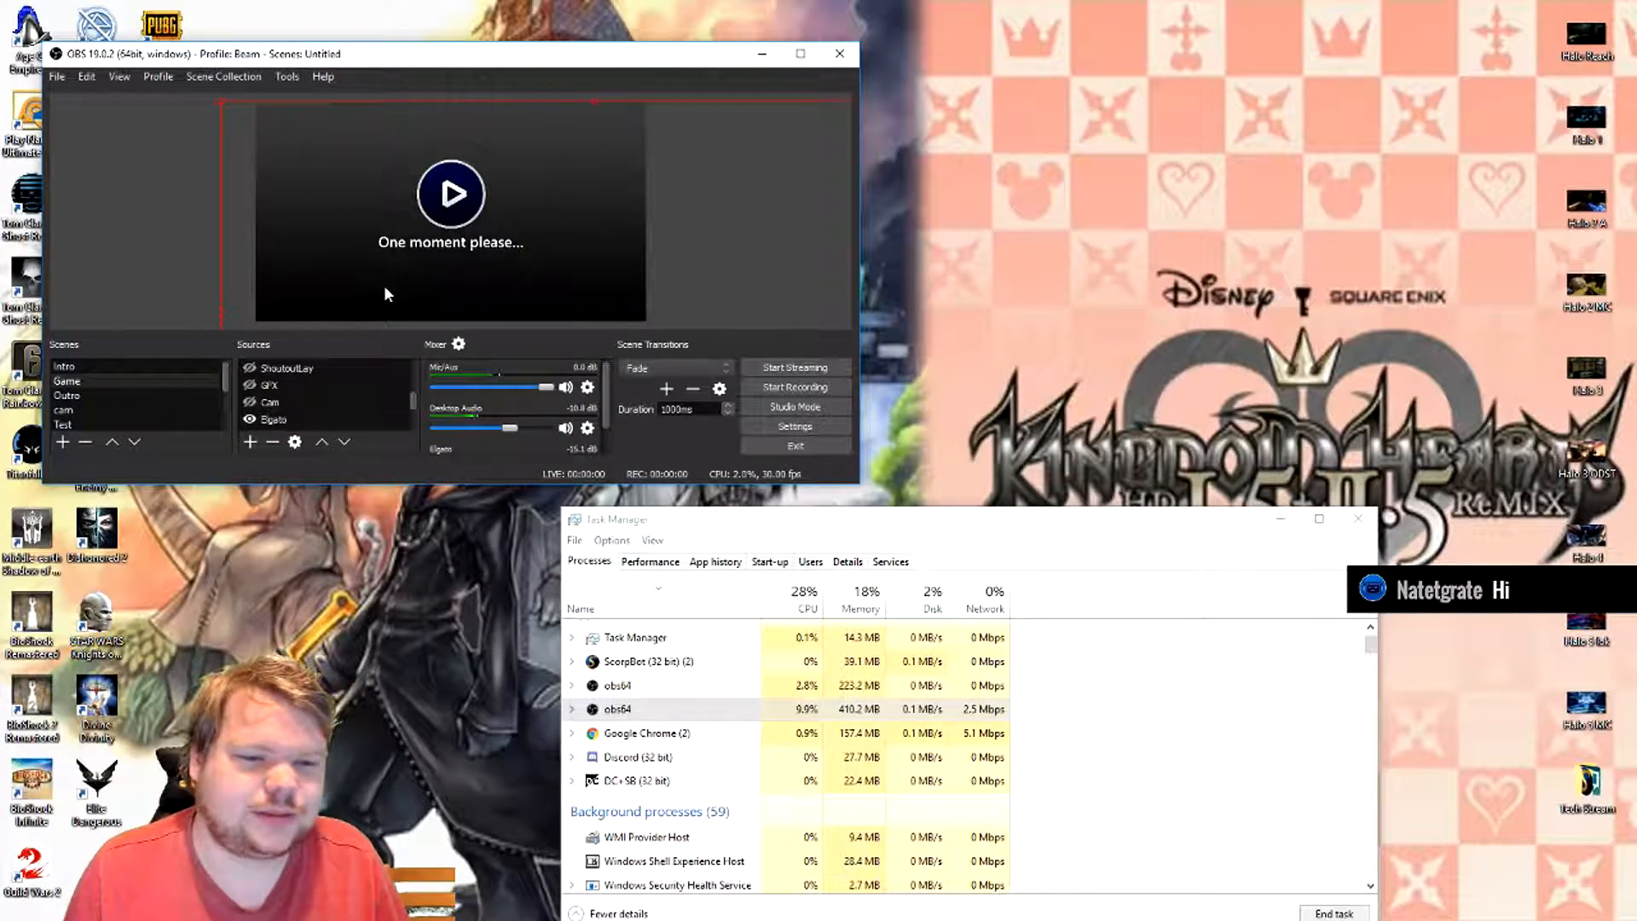
- Look through the list of scenes, including the podcast ones, and the sources of the Game scene
scroll(93, 368, "down", 1)
left_click(100, 381)
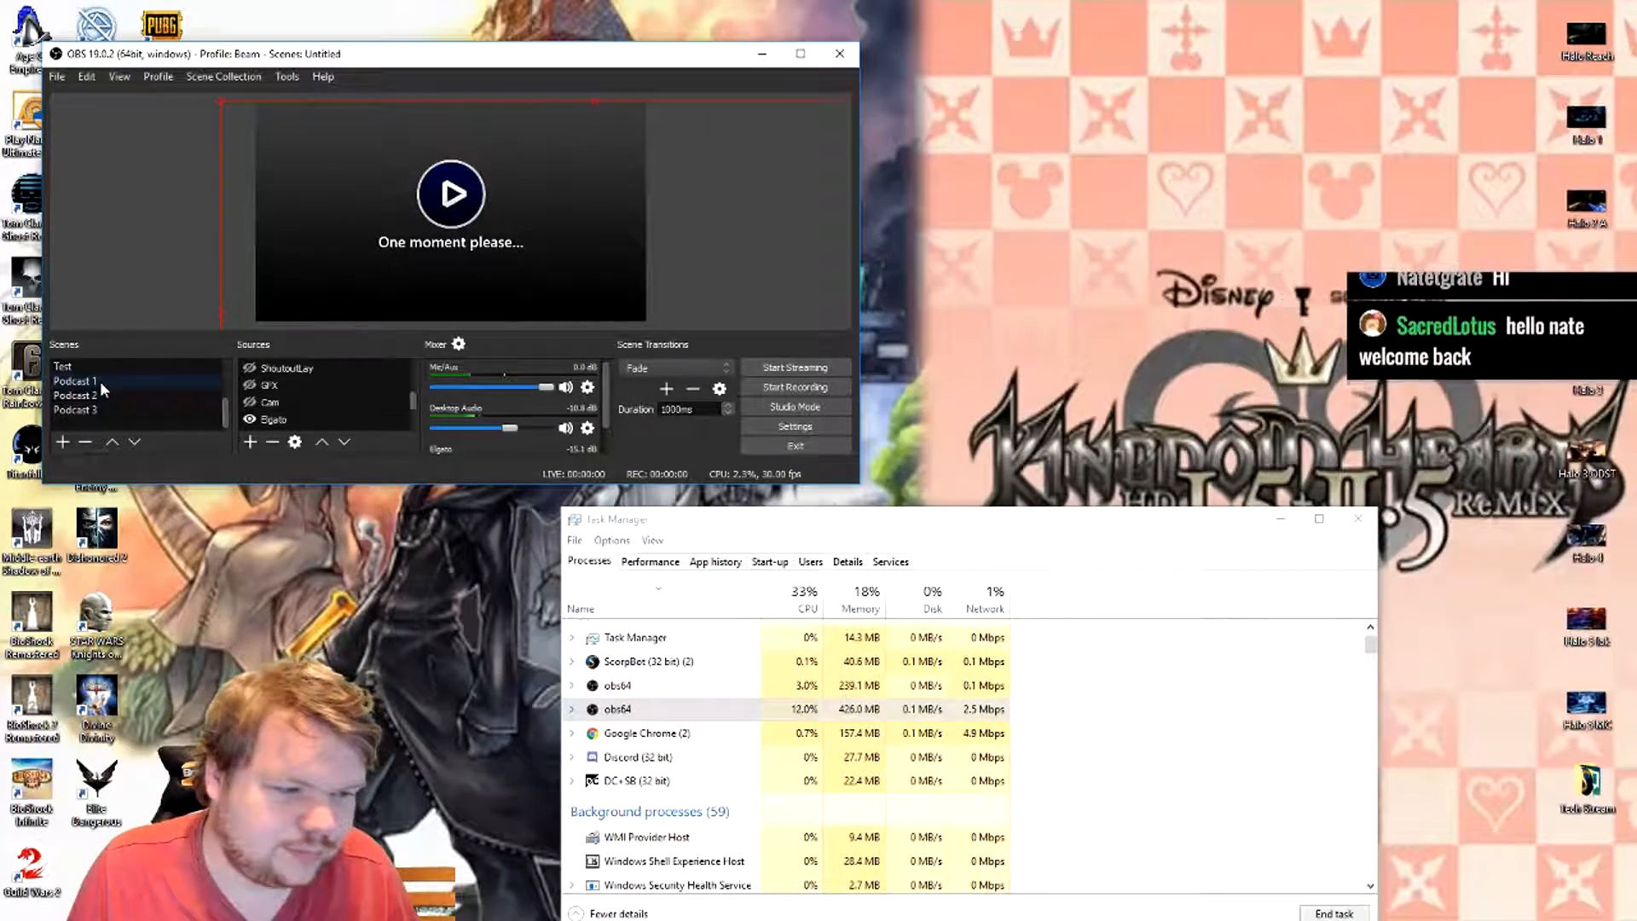
scroll(100, 381, "up", 1)
left_click(106, 380)
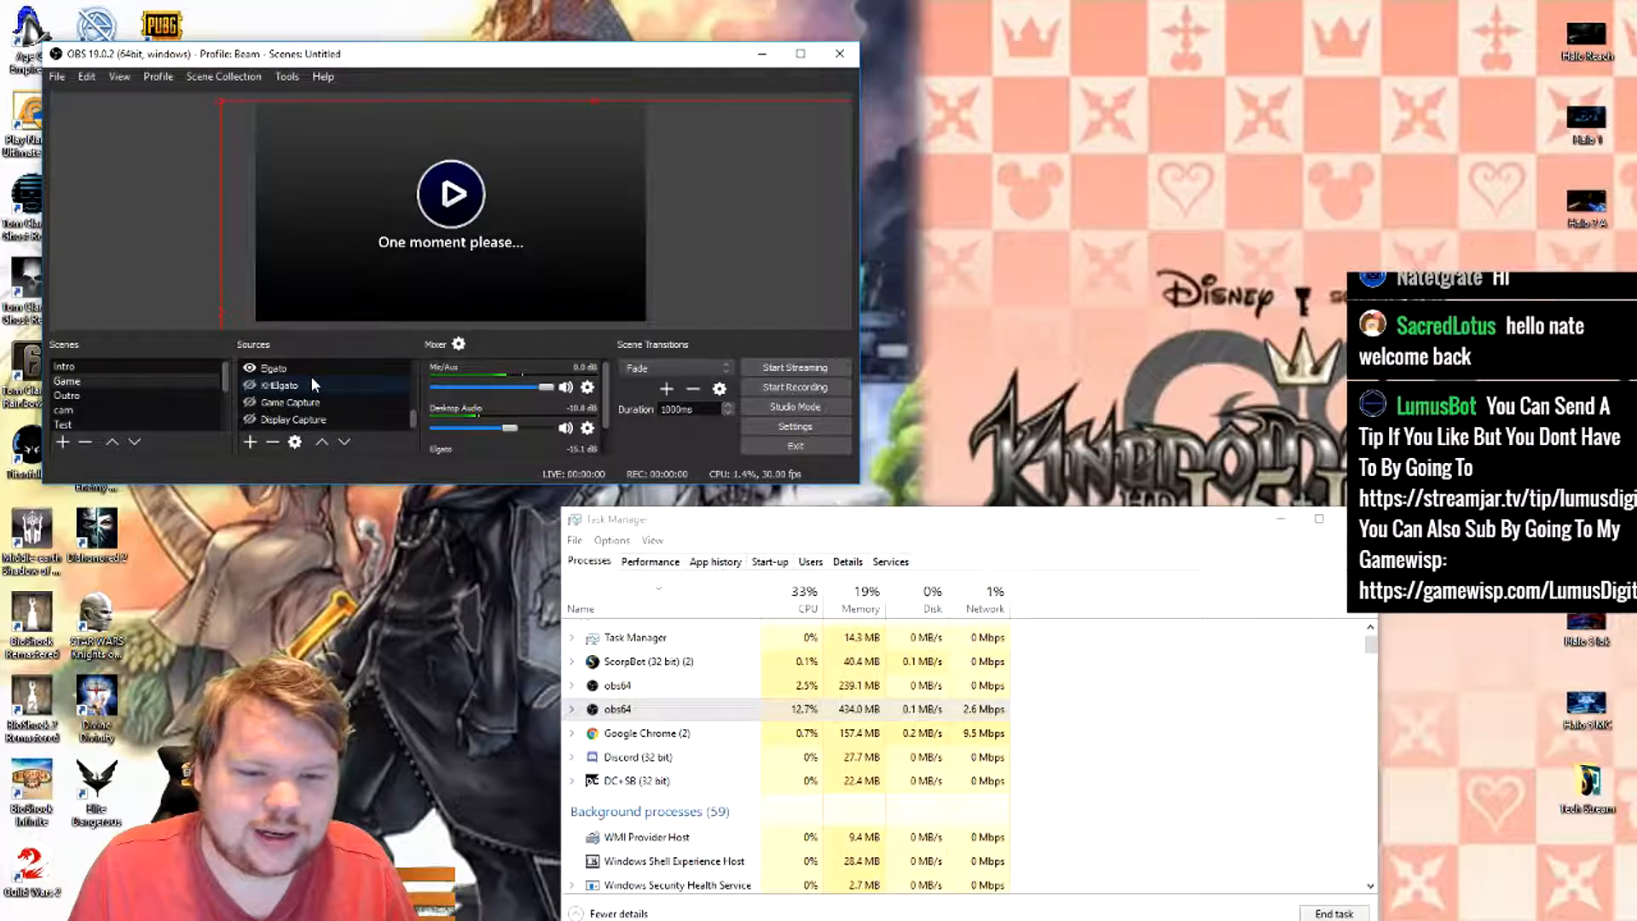
scroll(307, 375, "up", 2)
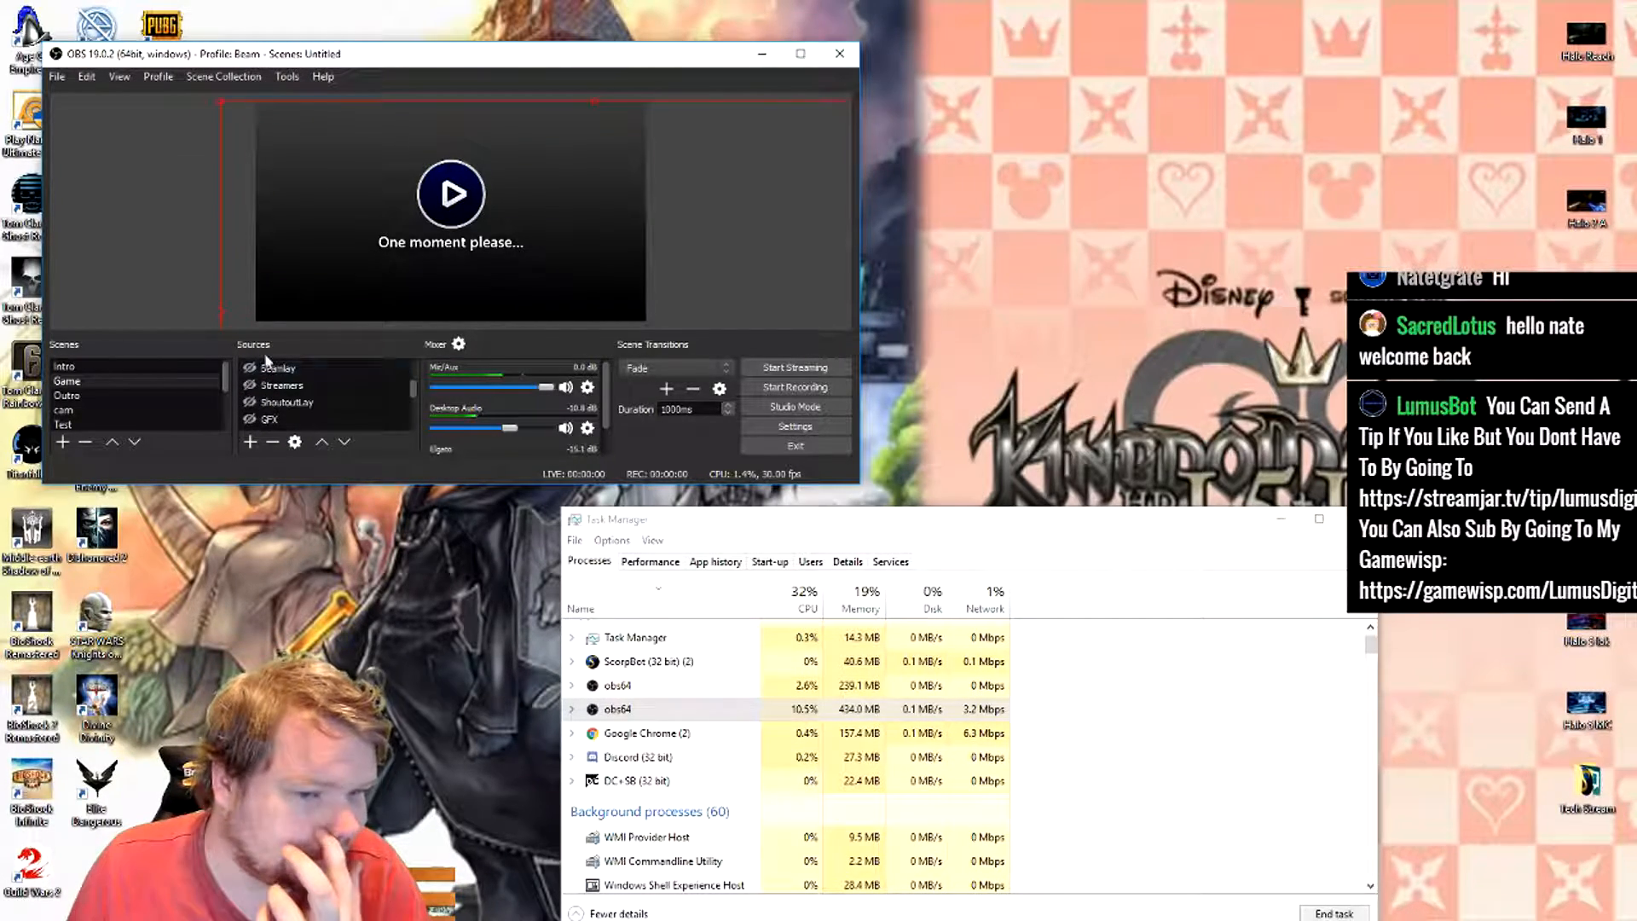
- Switch to the Intro scene and make its Intro Vid source visible
left_click(101, 361)
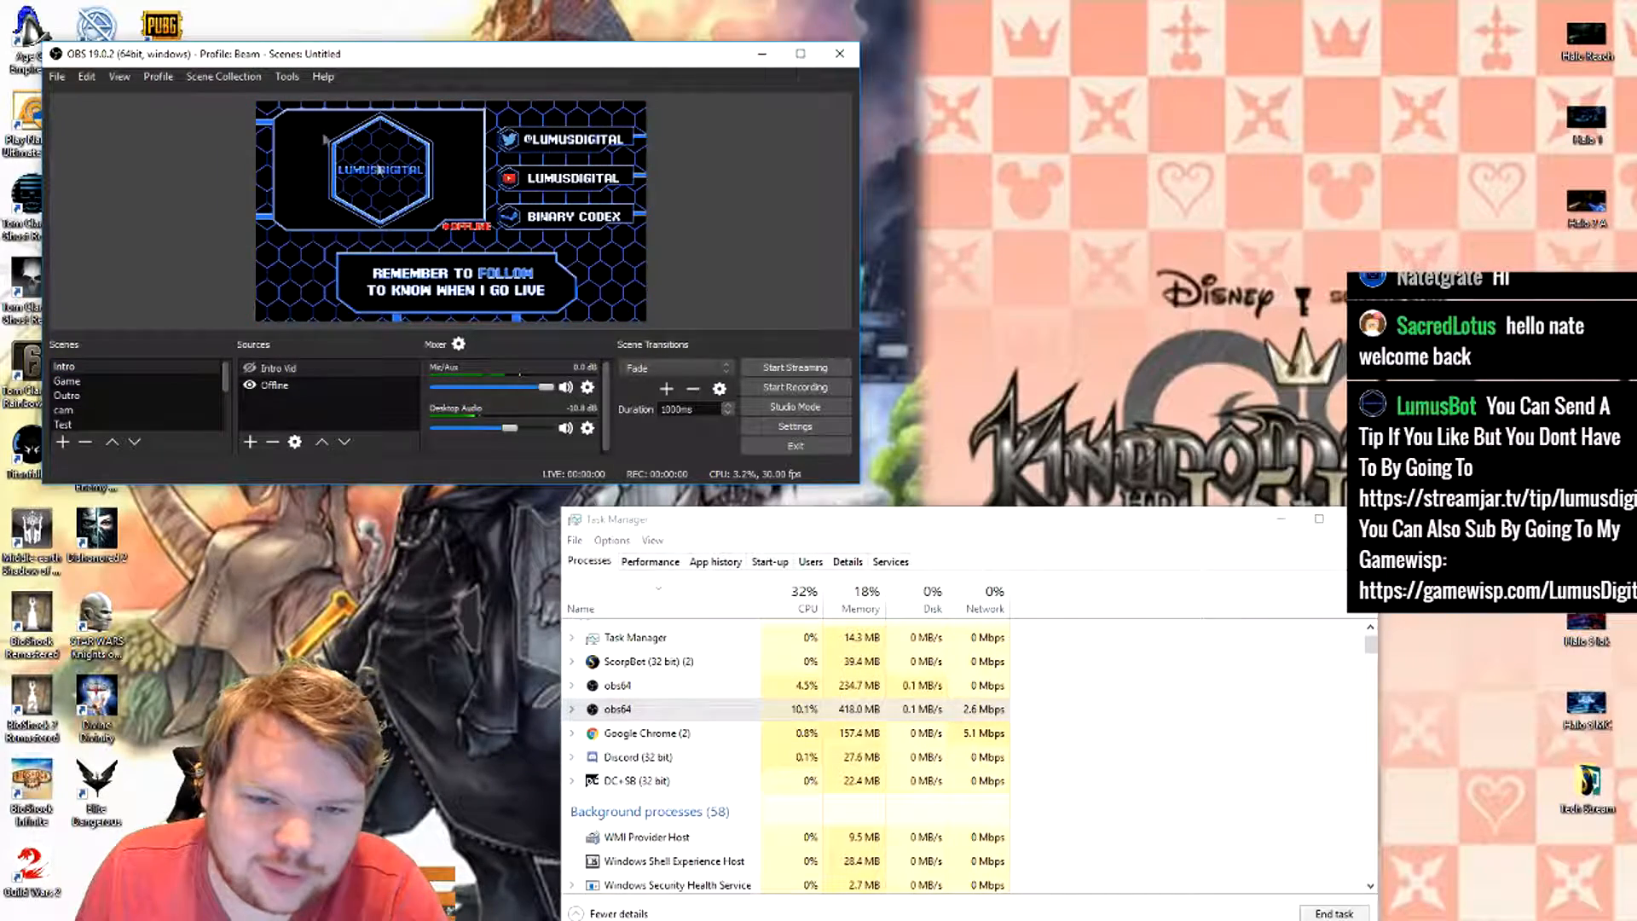
left_click(249, 368)
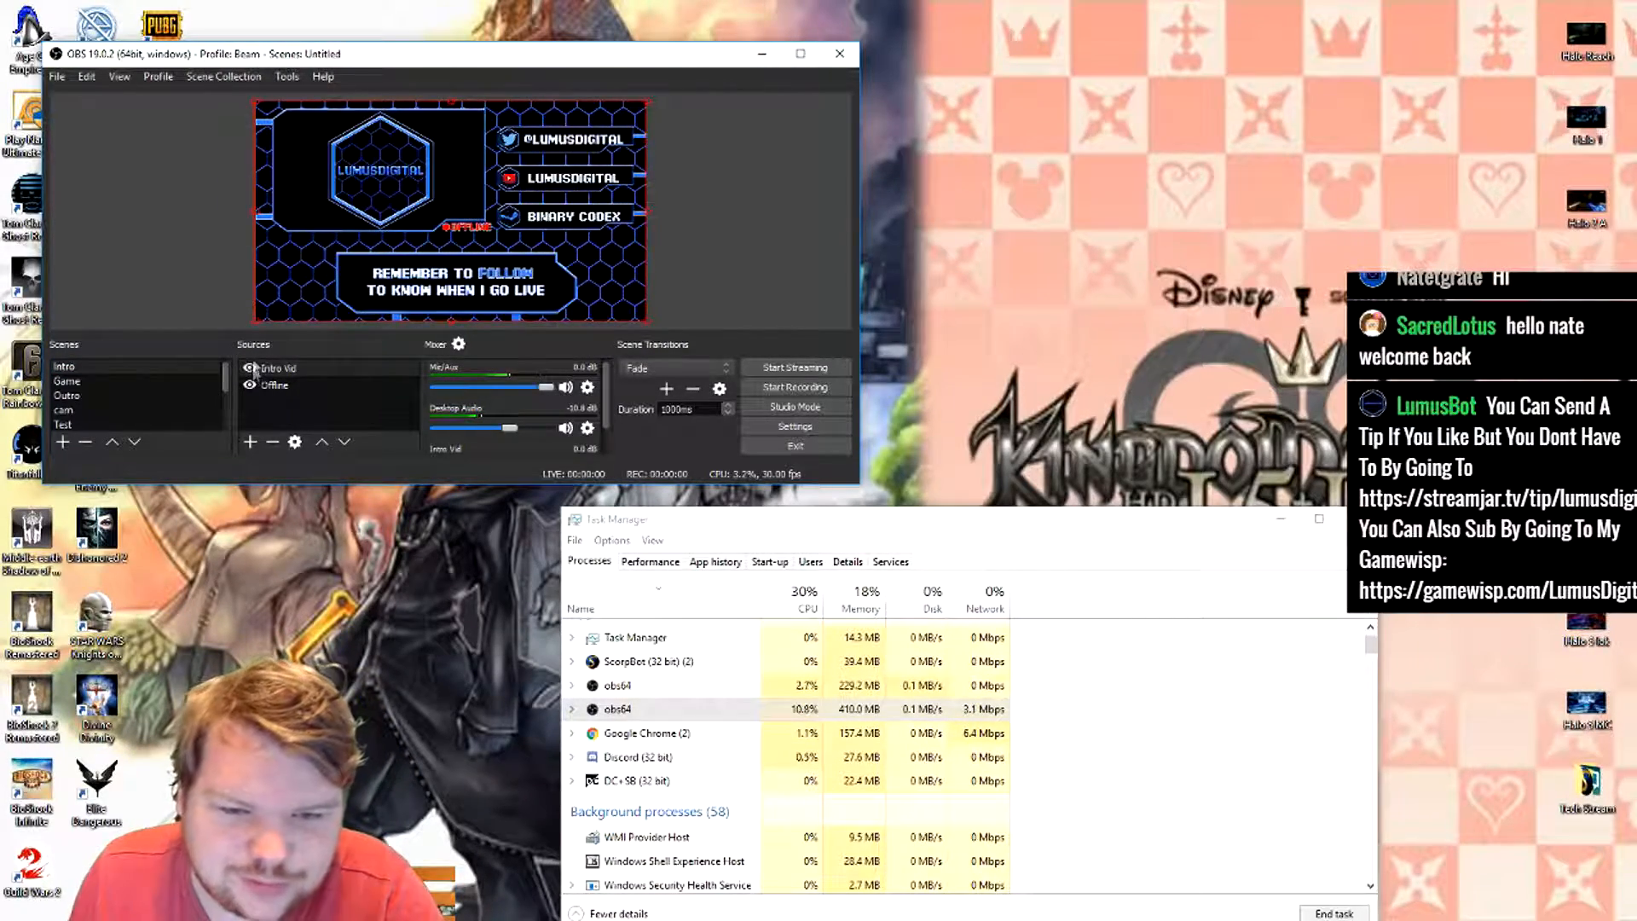
- Hide the Intro Vid source of the Intro scene, and preview the Outro scene before switching to the Game scene
left_click(249, 368)
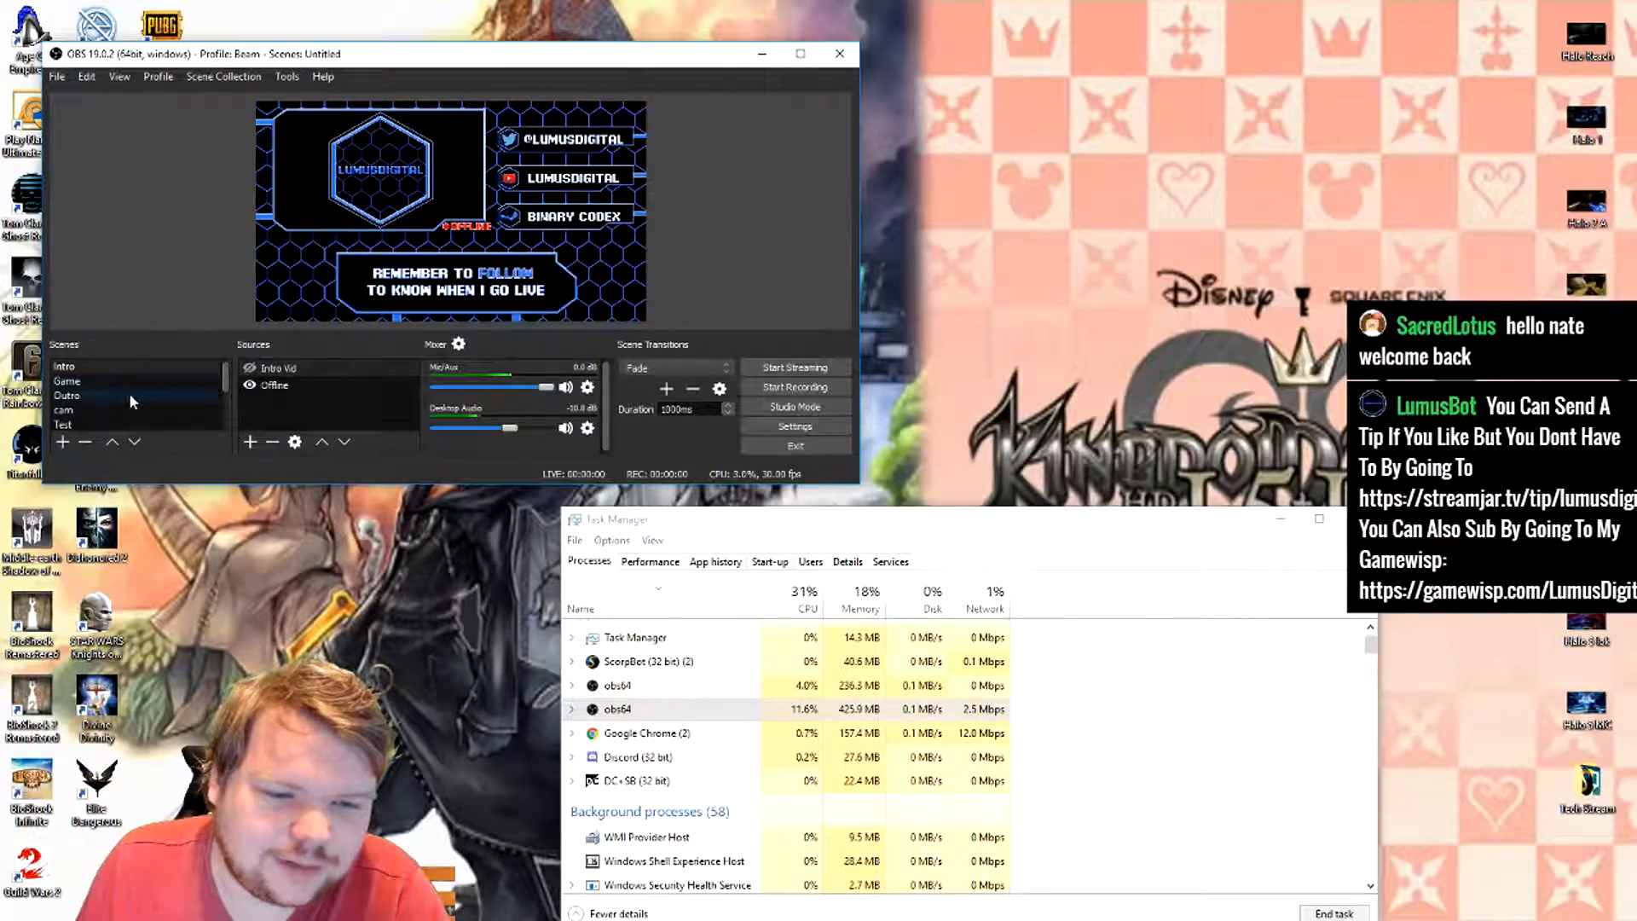
left_click(68, 397)
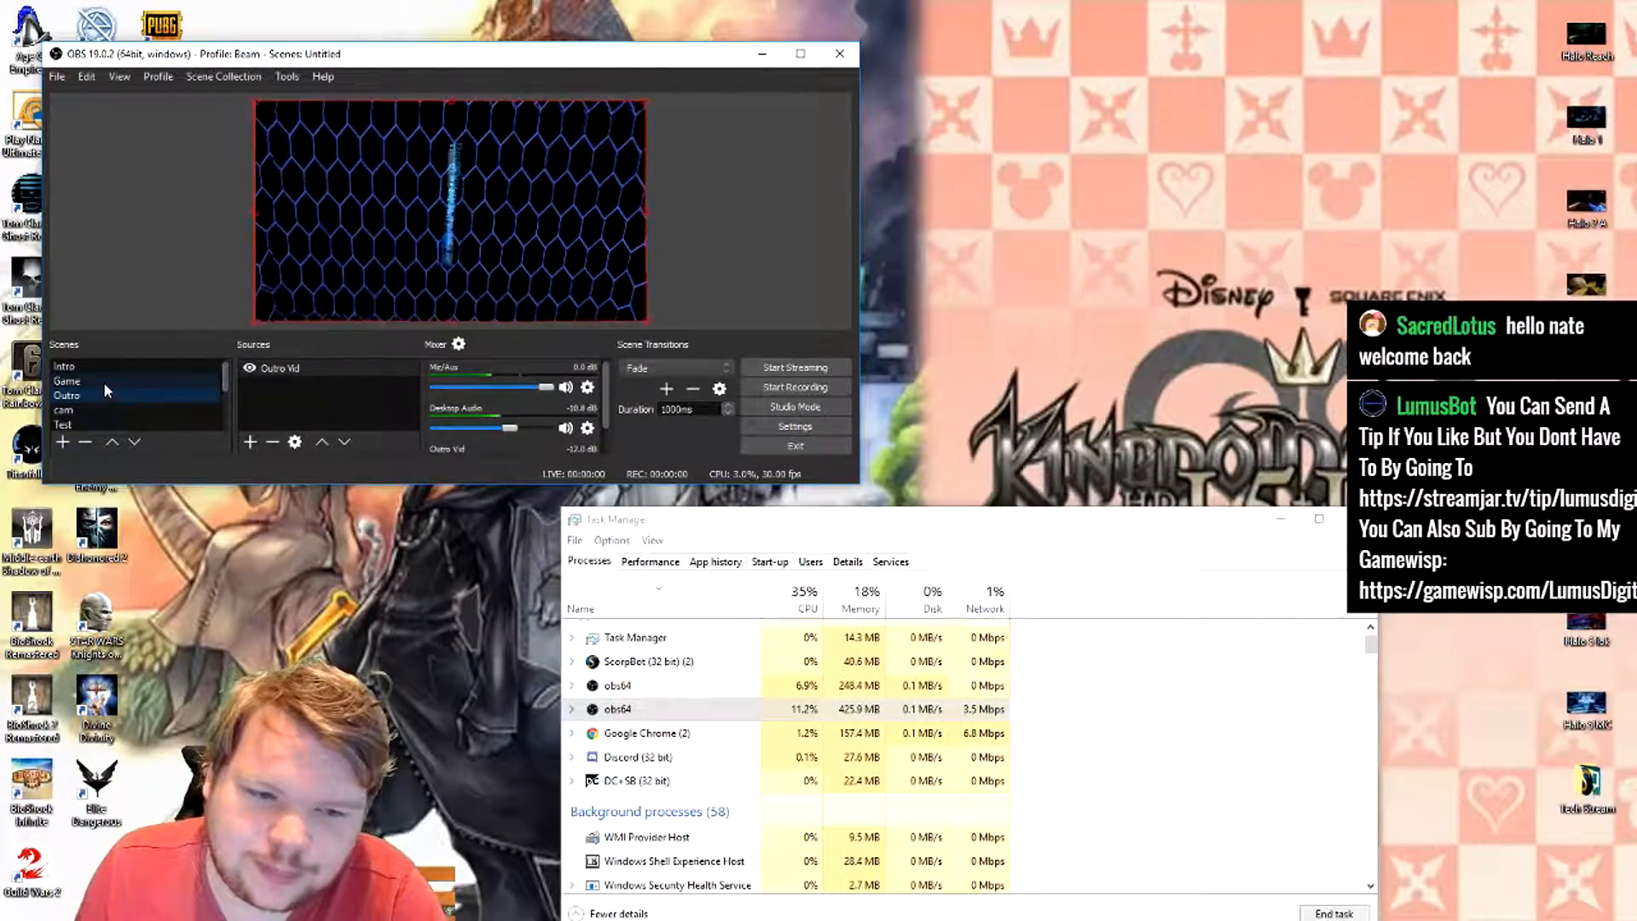
left_click(104, 380)
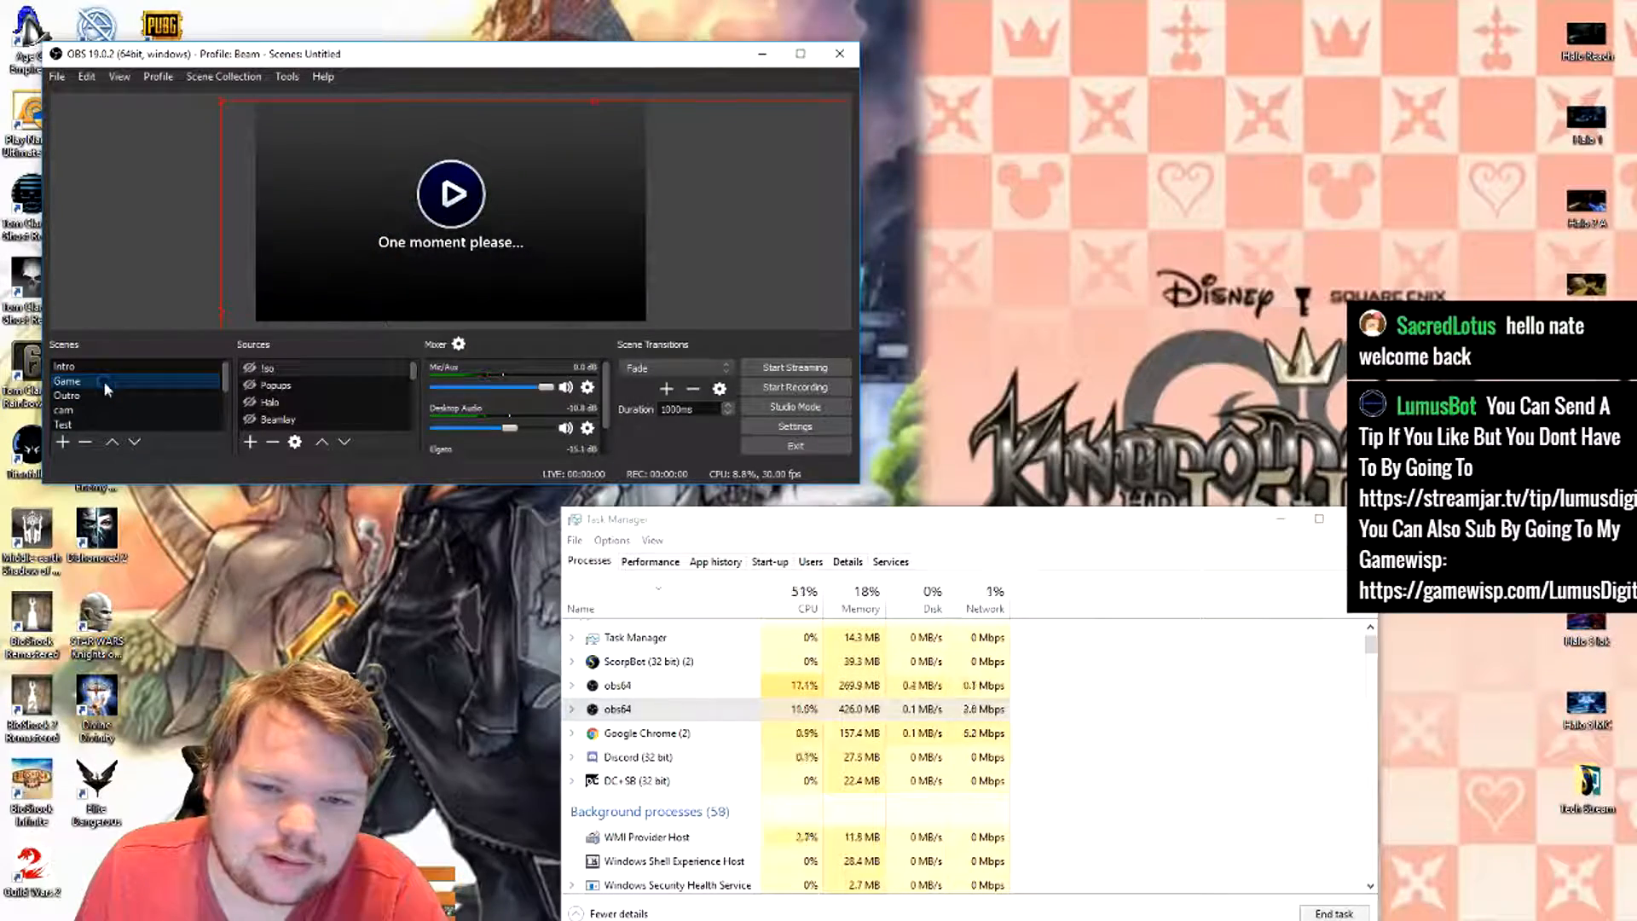
- Look over the scene list, preview the cam and Test scenes, and return to the Game scene
scroll(157, 389, "down", 2)
scroll(143, 370, "up", 2)
left_click(128, 397)
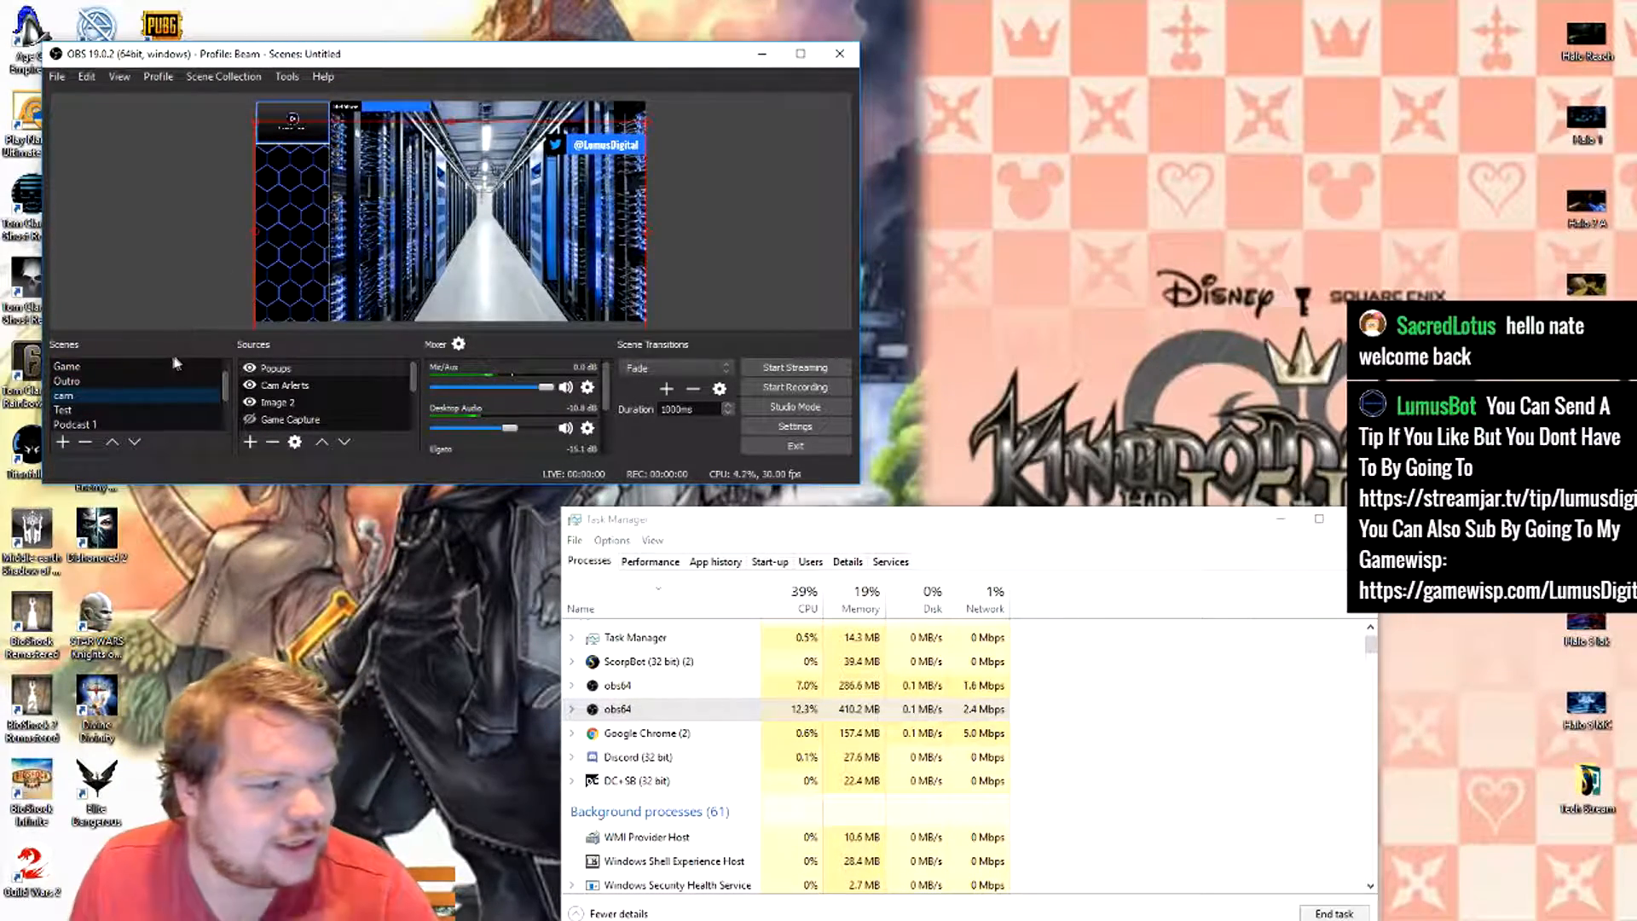
left_click(115, 409)
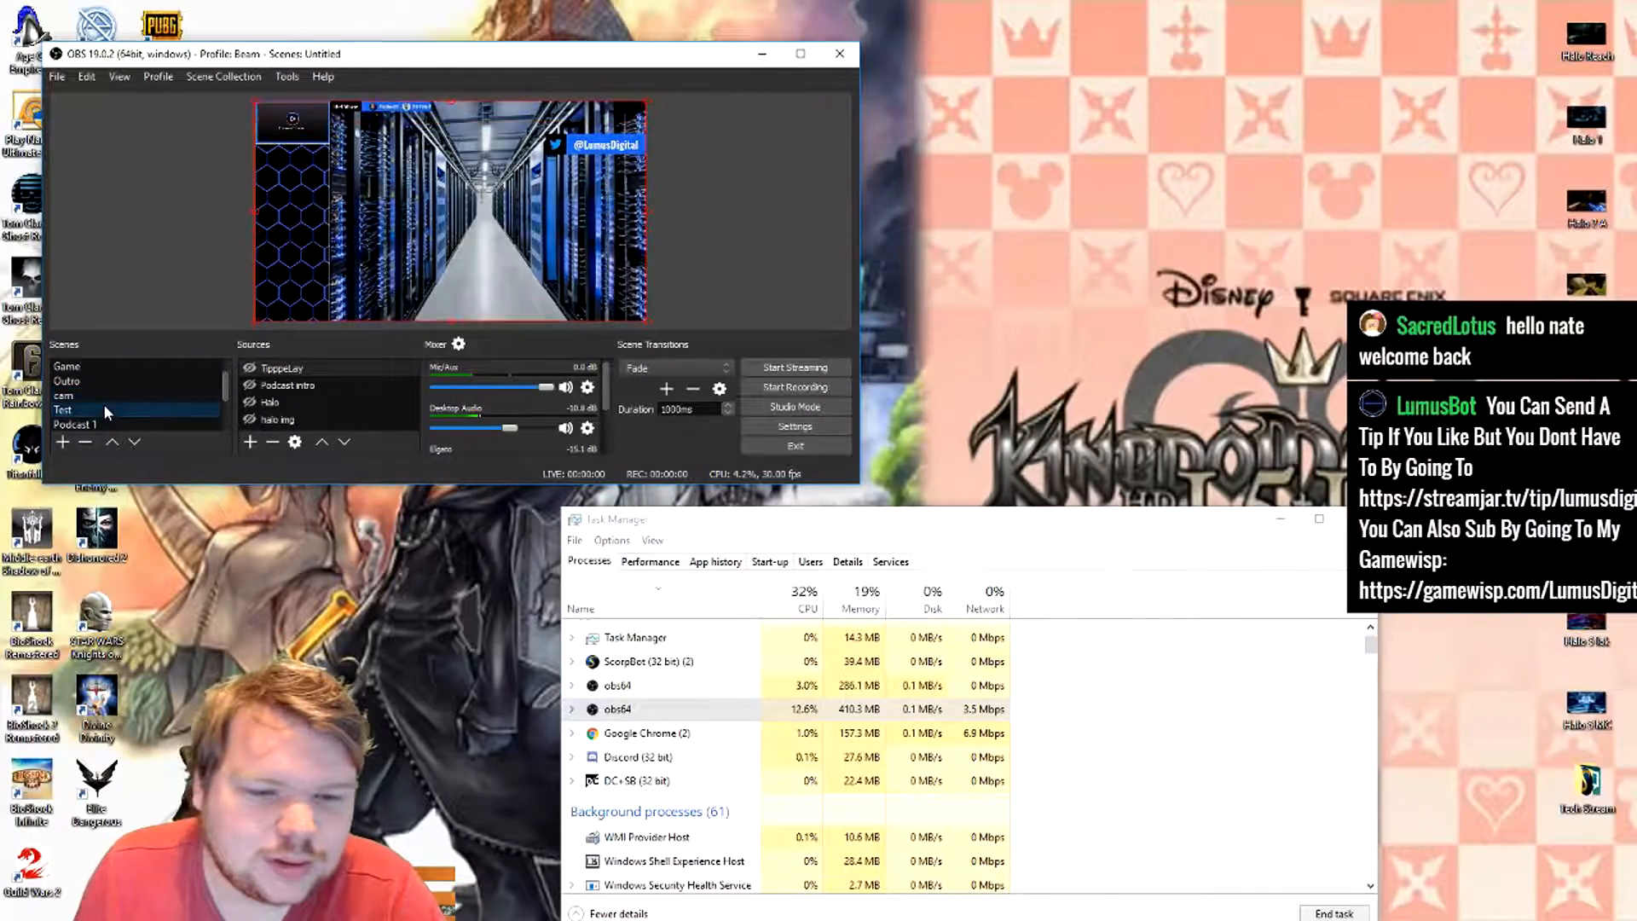
left_click(142, 369)
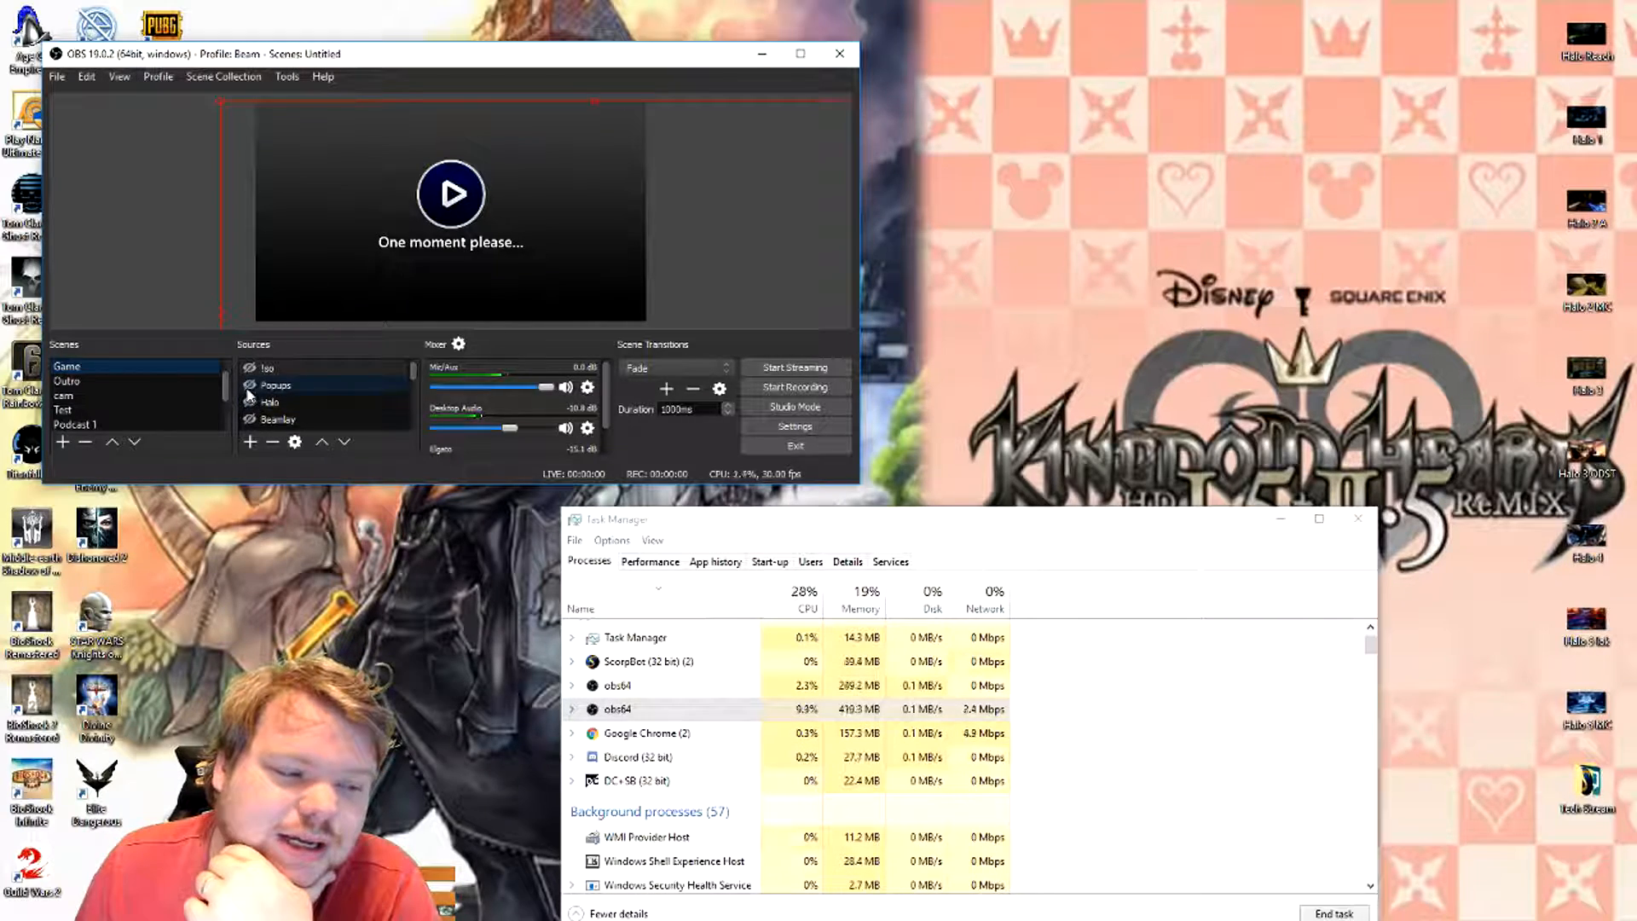
- Make the Popups and Beamlay sources of the Game scene visible and look through its remaining sources
scroll(252, 397, "down", 3)
scroll(256, 397, "up", 3)
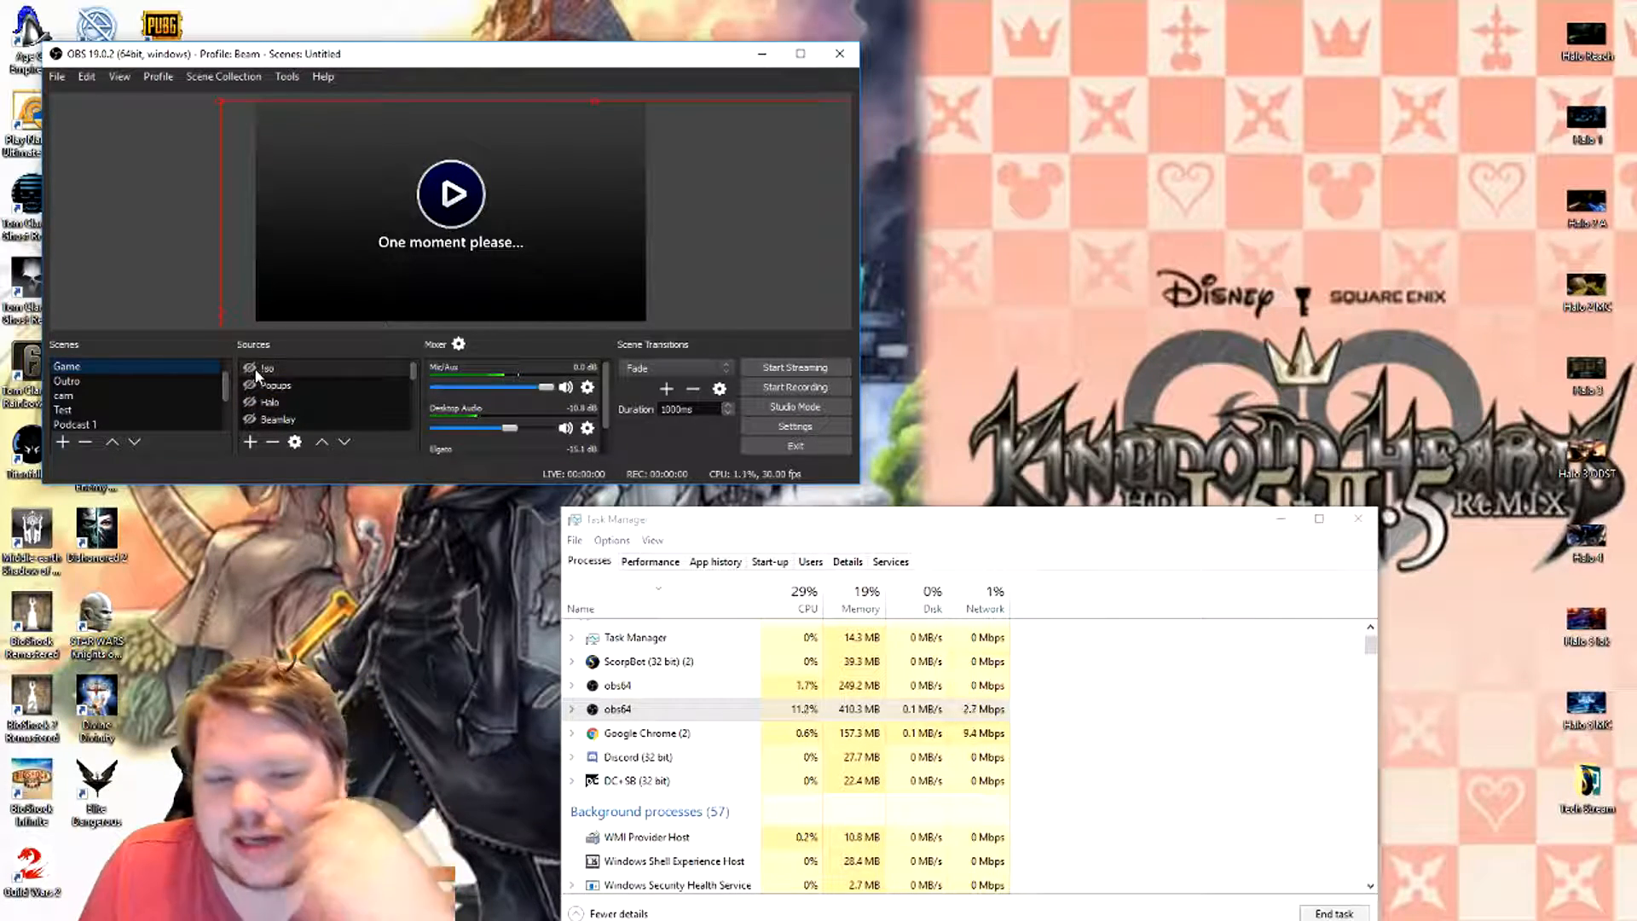
left_click(250, 386)
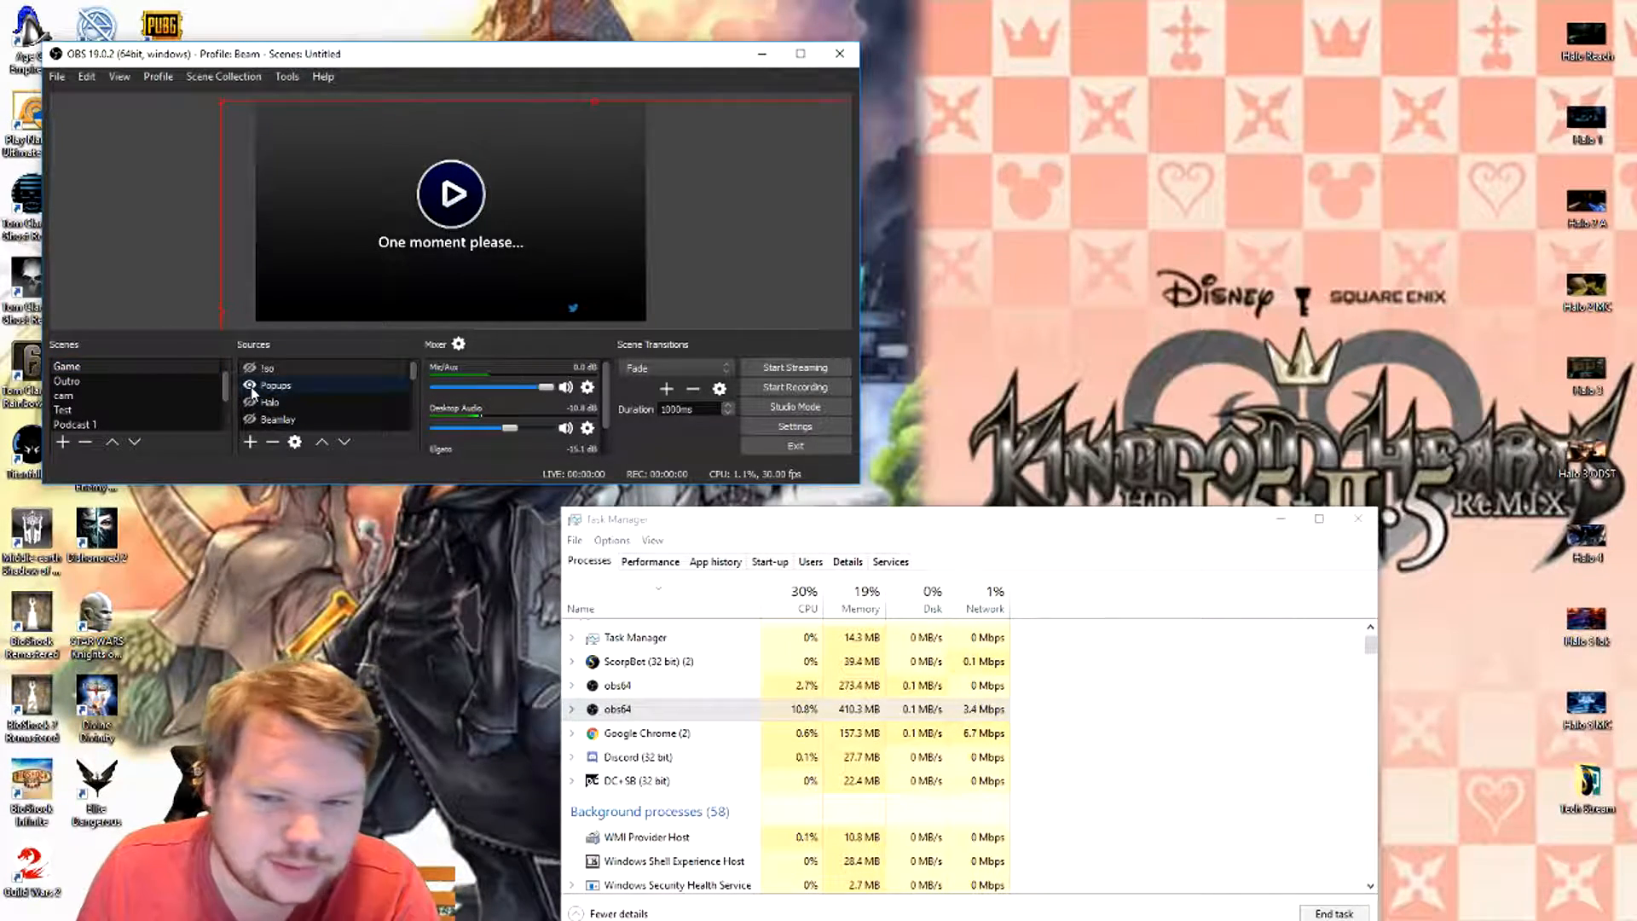
scroll(256, 368, "down", 1)
left_click(256, 366)
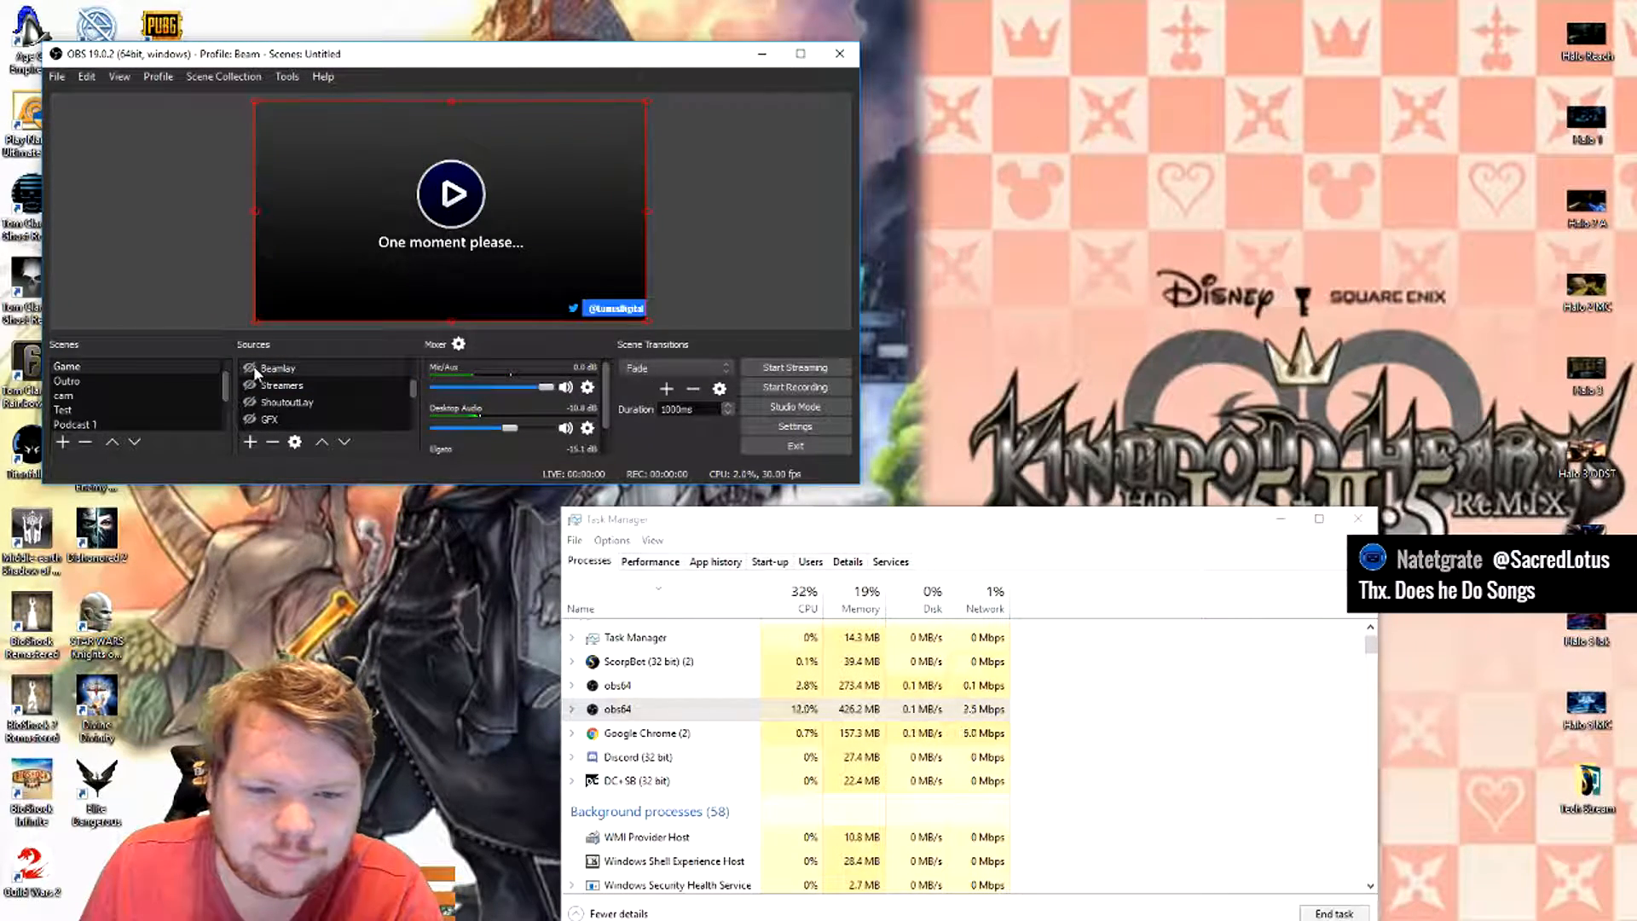
left_click(250, 369)
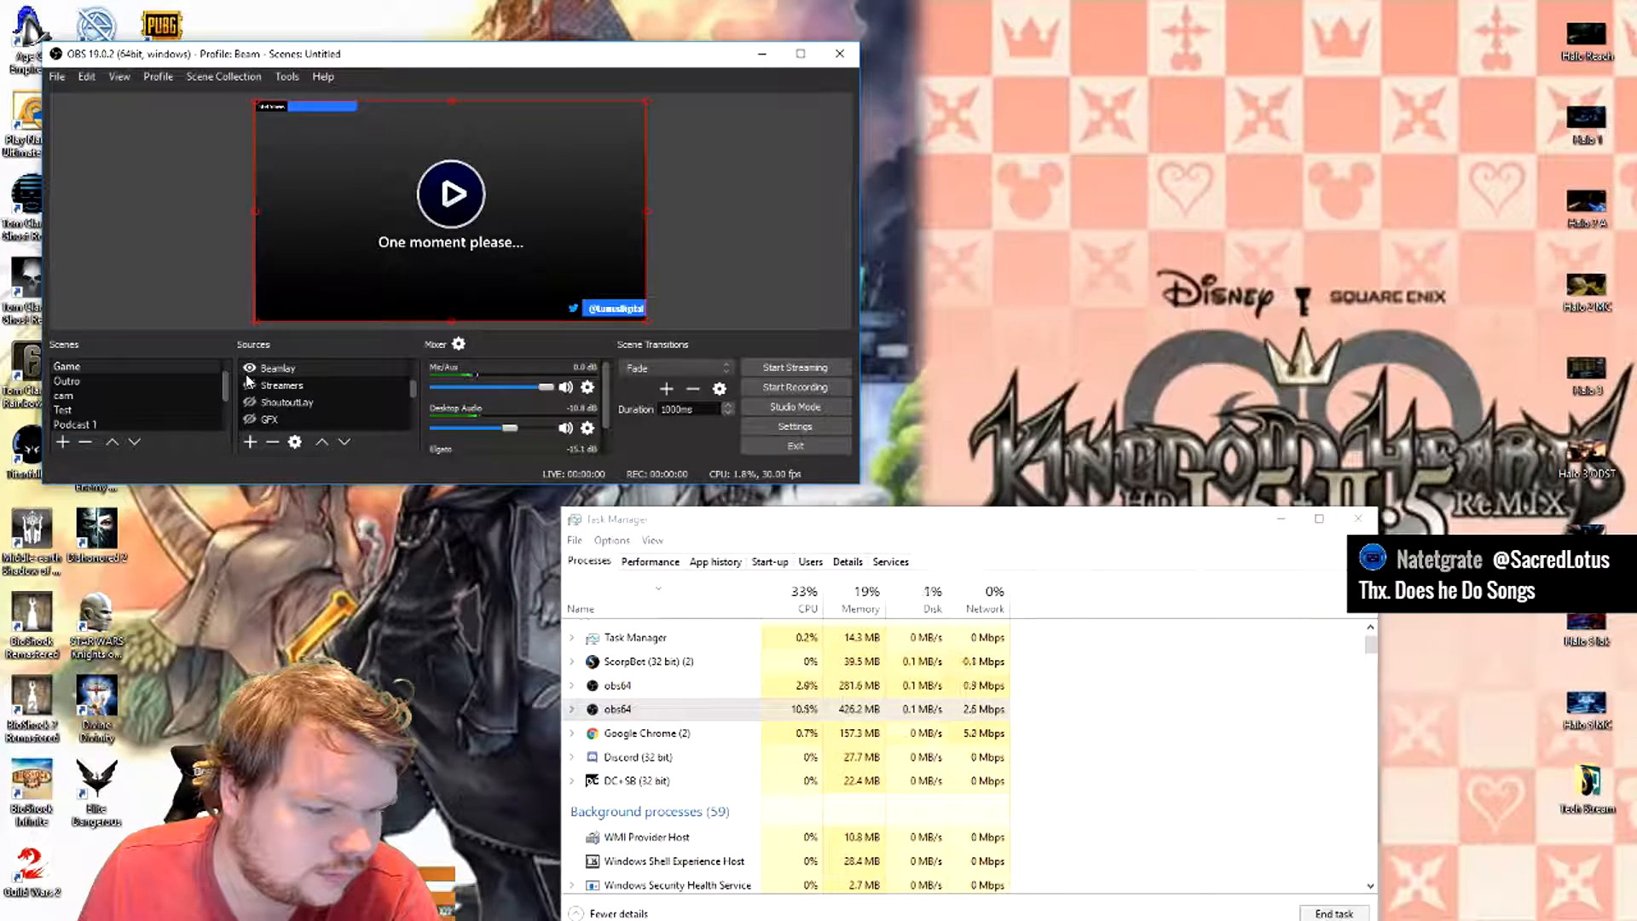
left_click(246, 387)
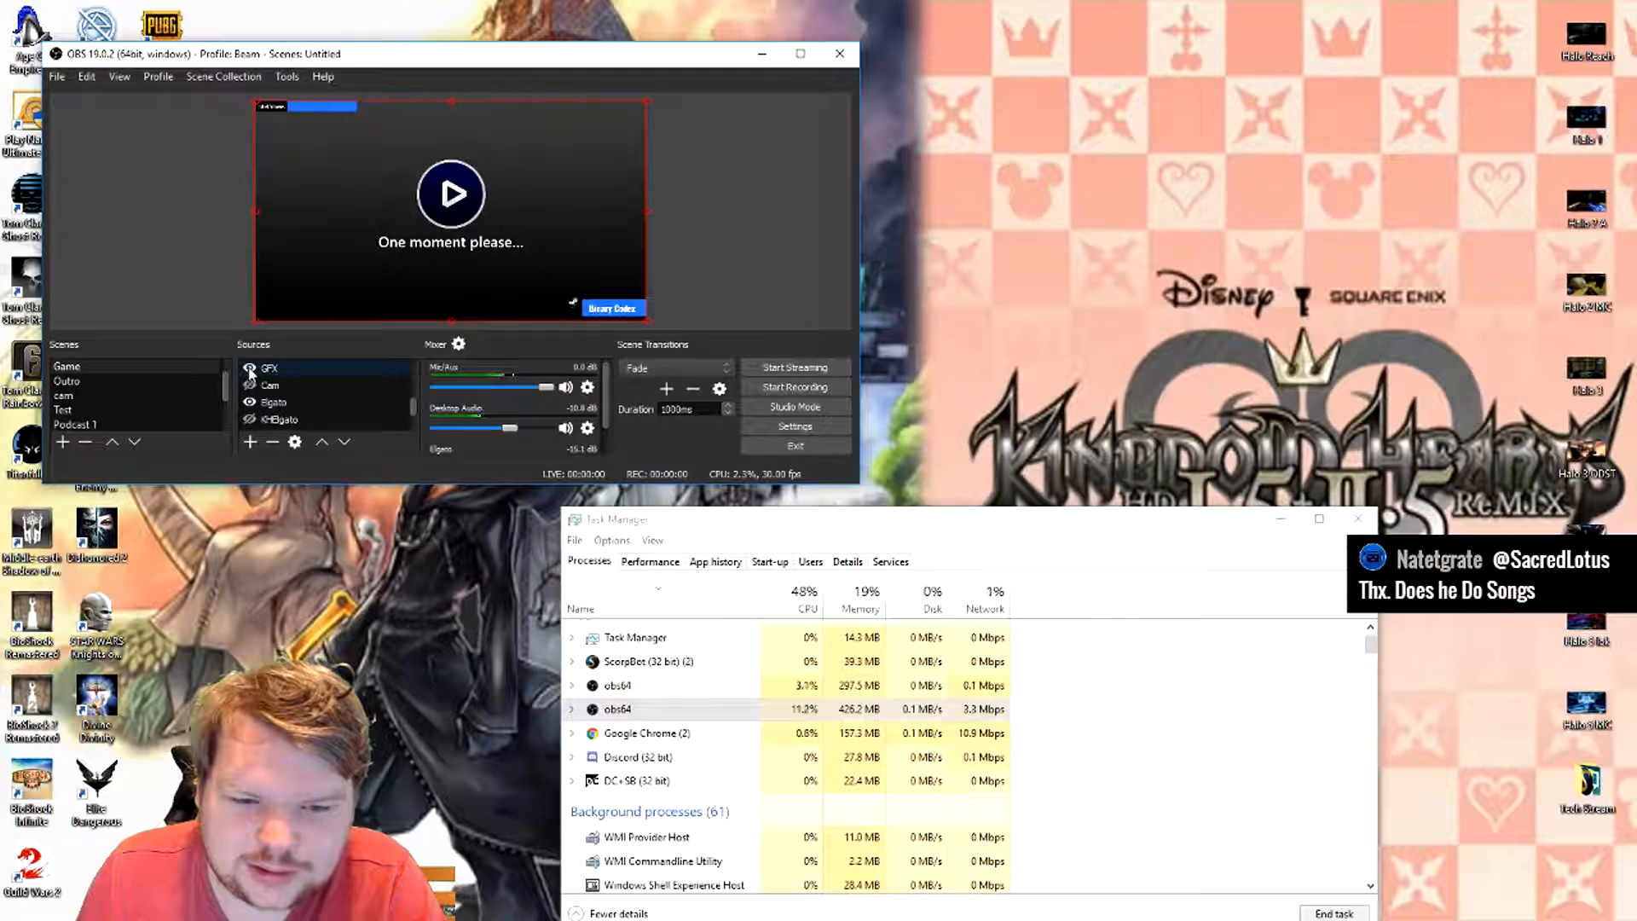
scroll(270, 381, "down", 1)
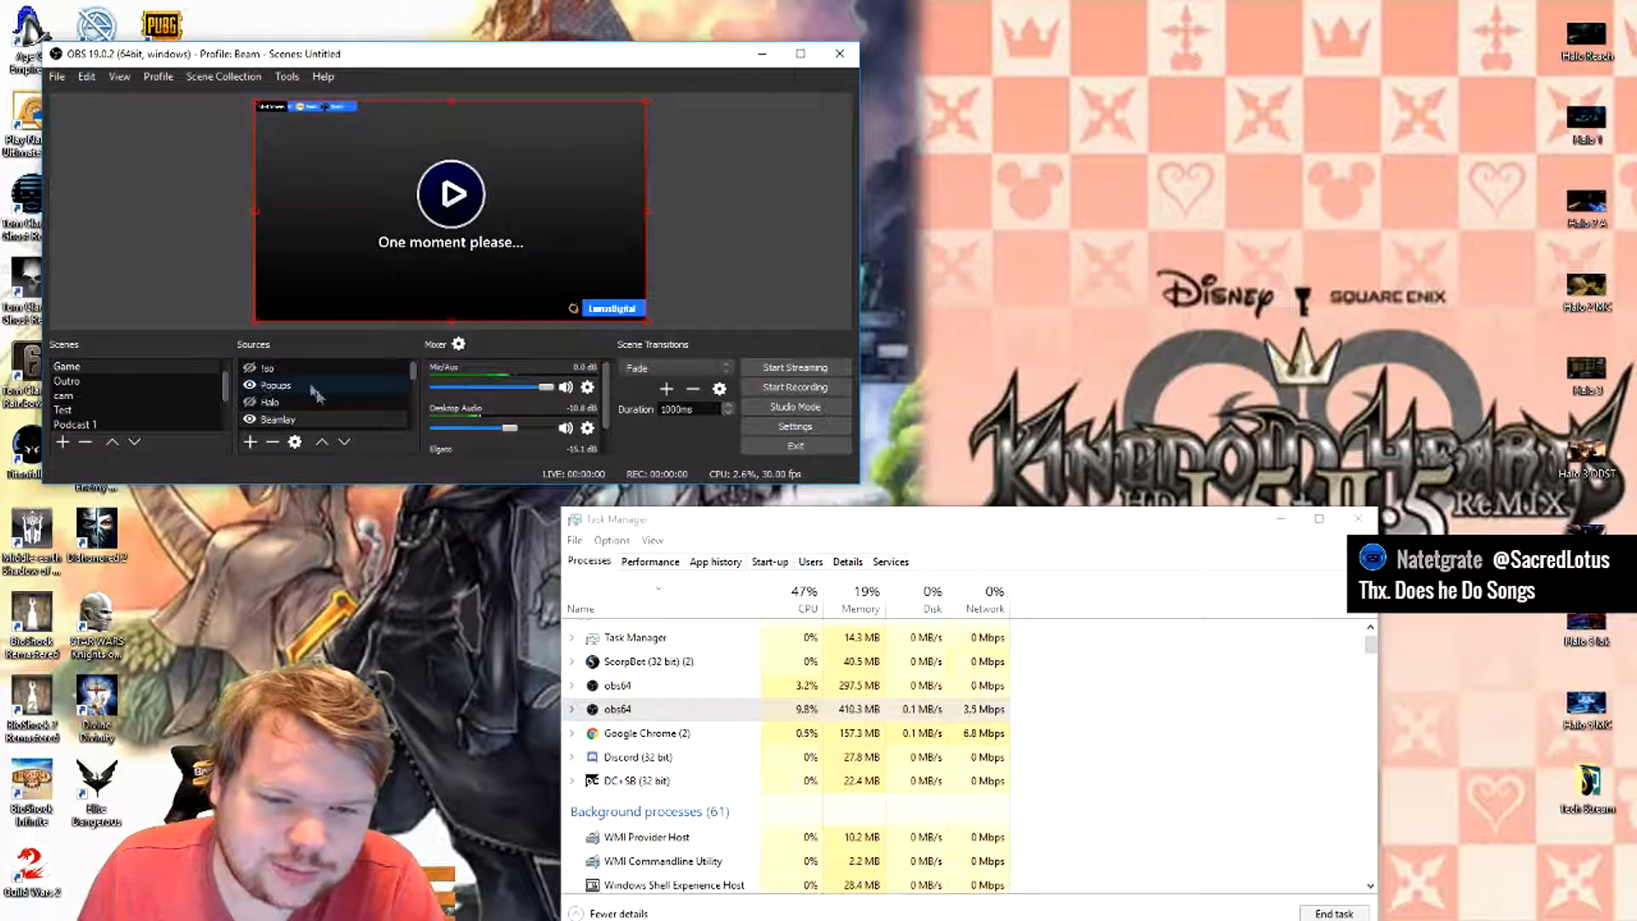
- Look at the creation dialogs for a BrowserSource, a Media Source and a Text (GDI+) source, cancelling each without adding anything
left_click(250, 442)
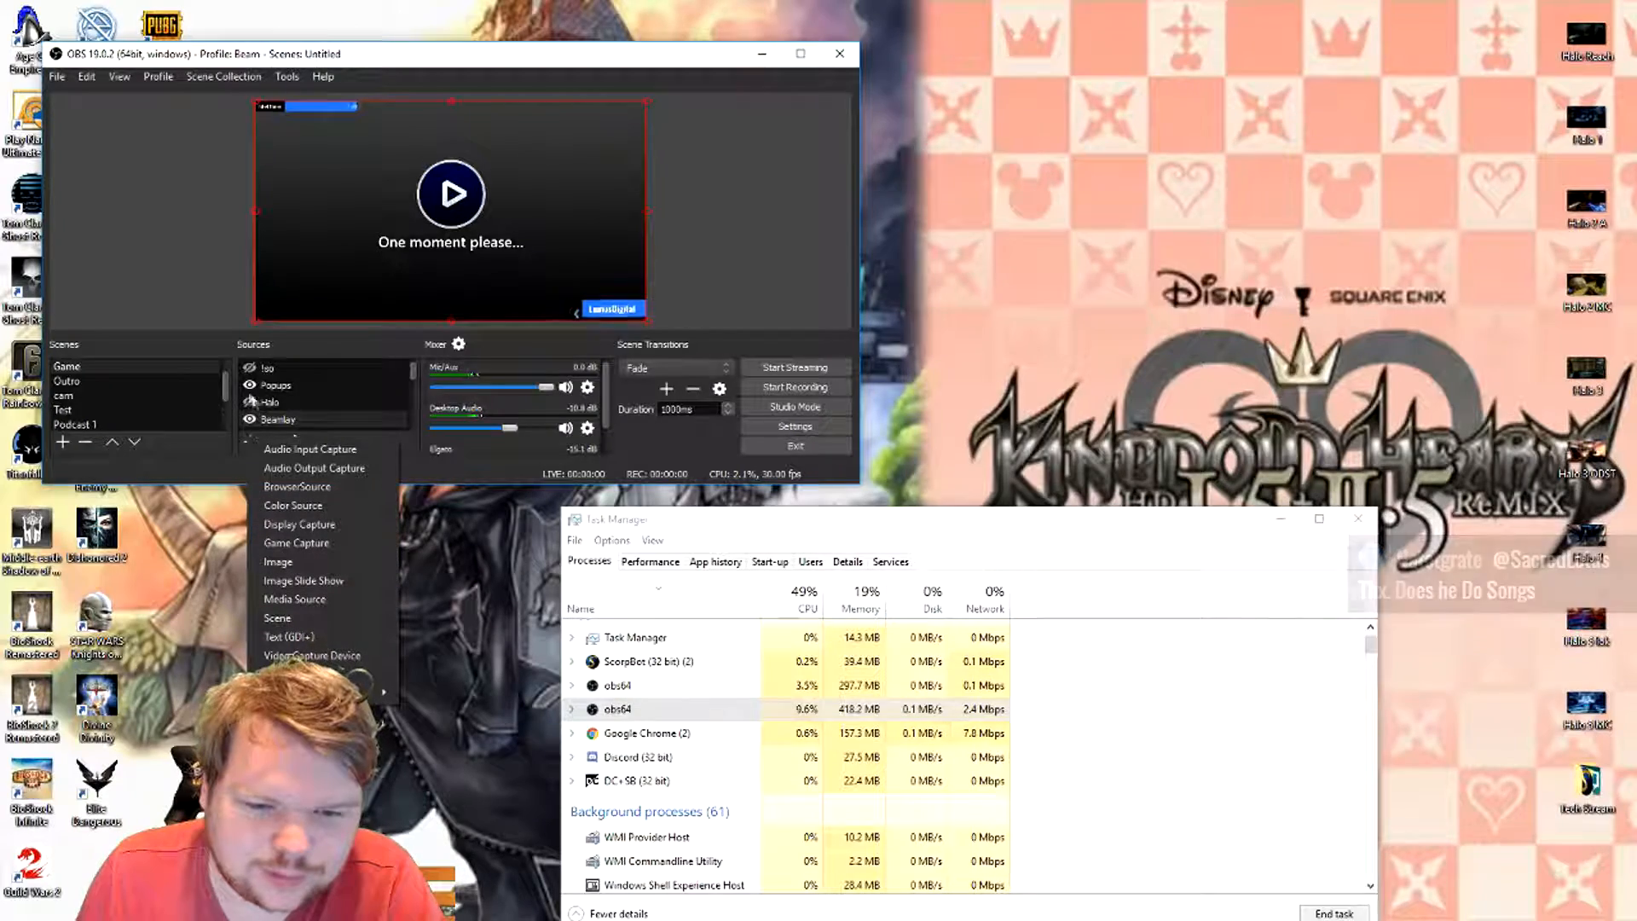
left_click(356, 490)
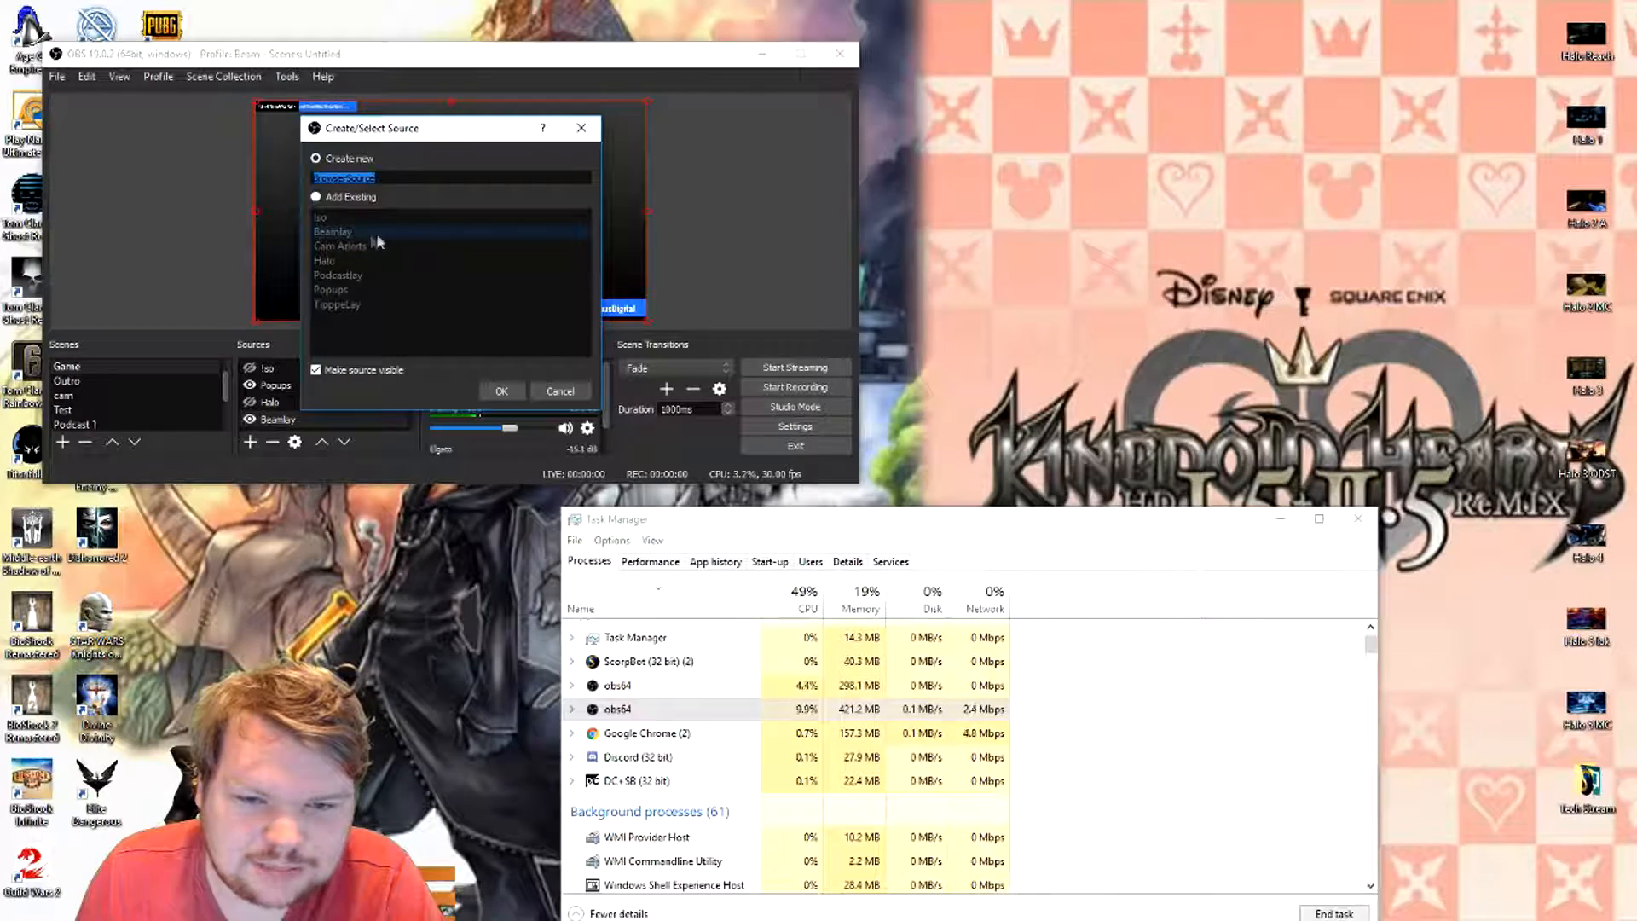
left_click(562, 392)
left_click(250, 441)
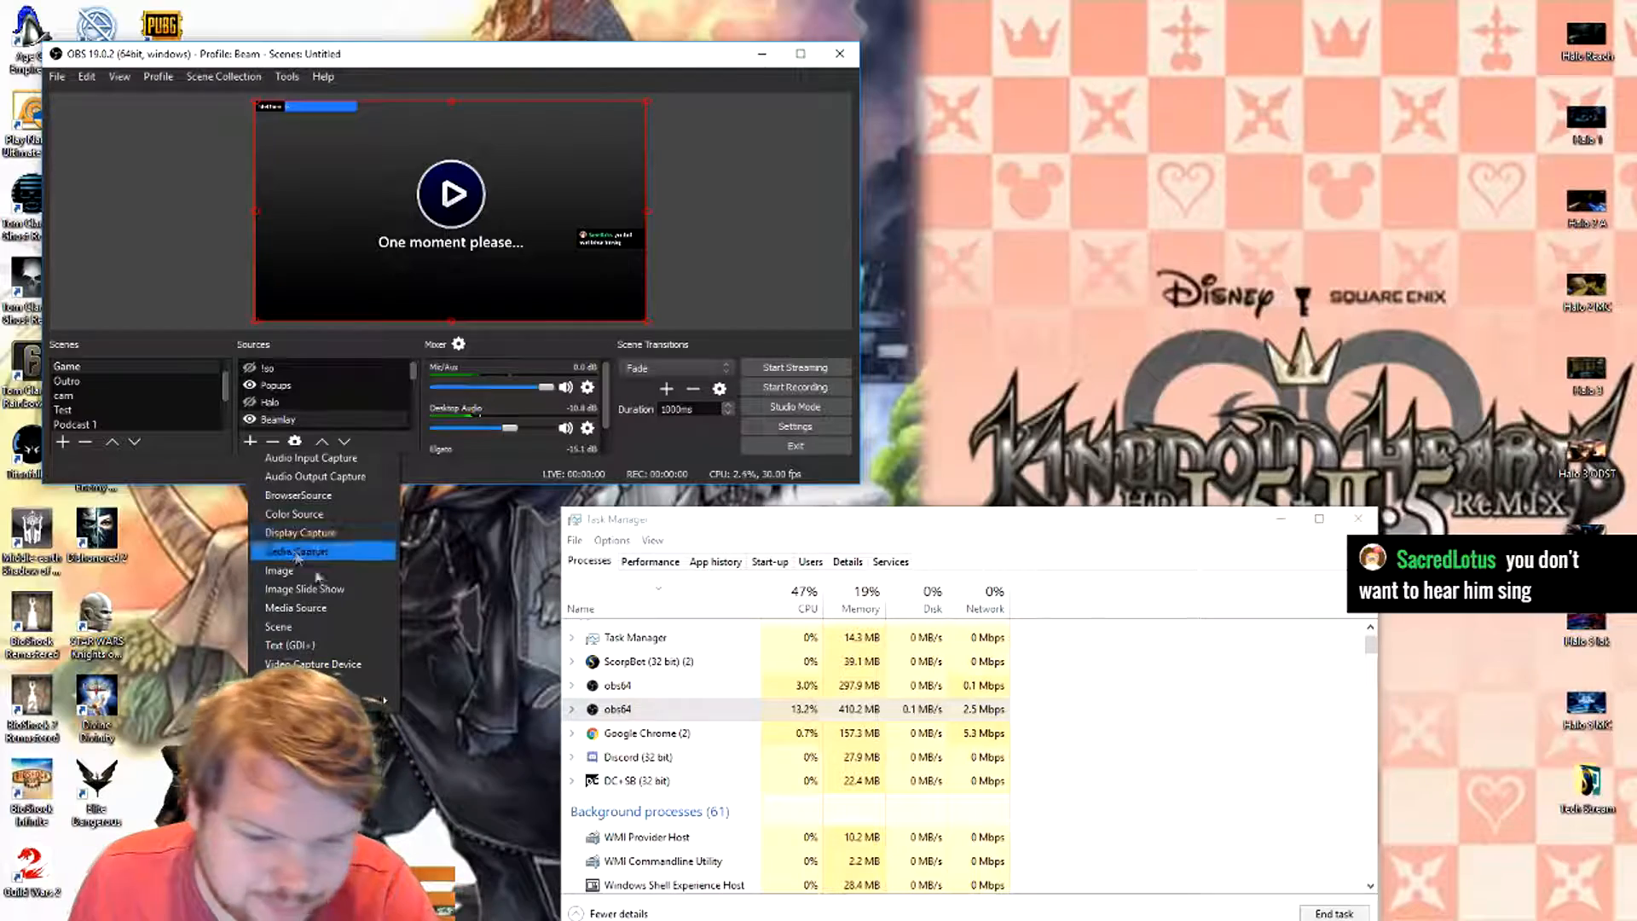
left_click(337, 607)
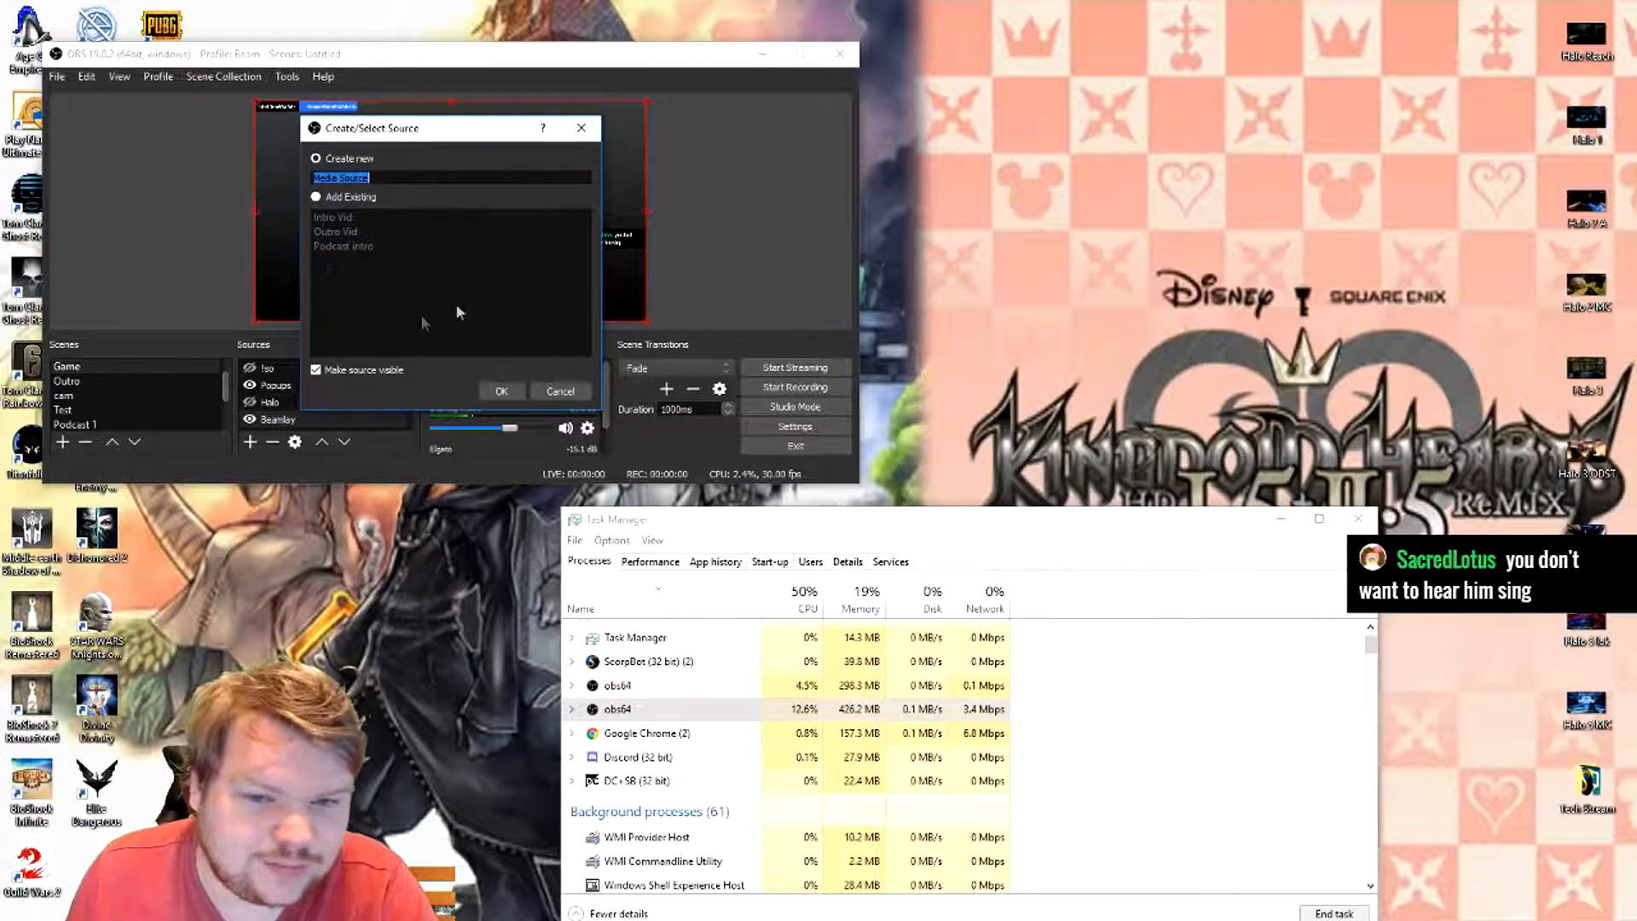
left_click(560, 390)
left_click(255, 446)
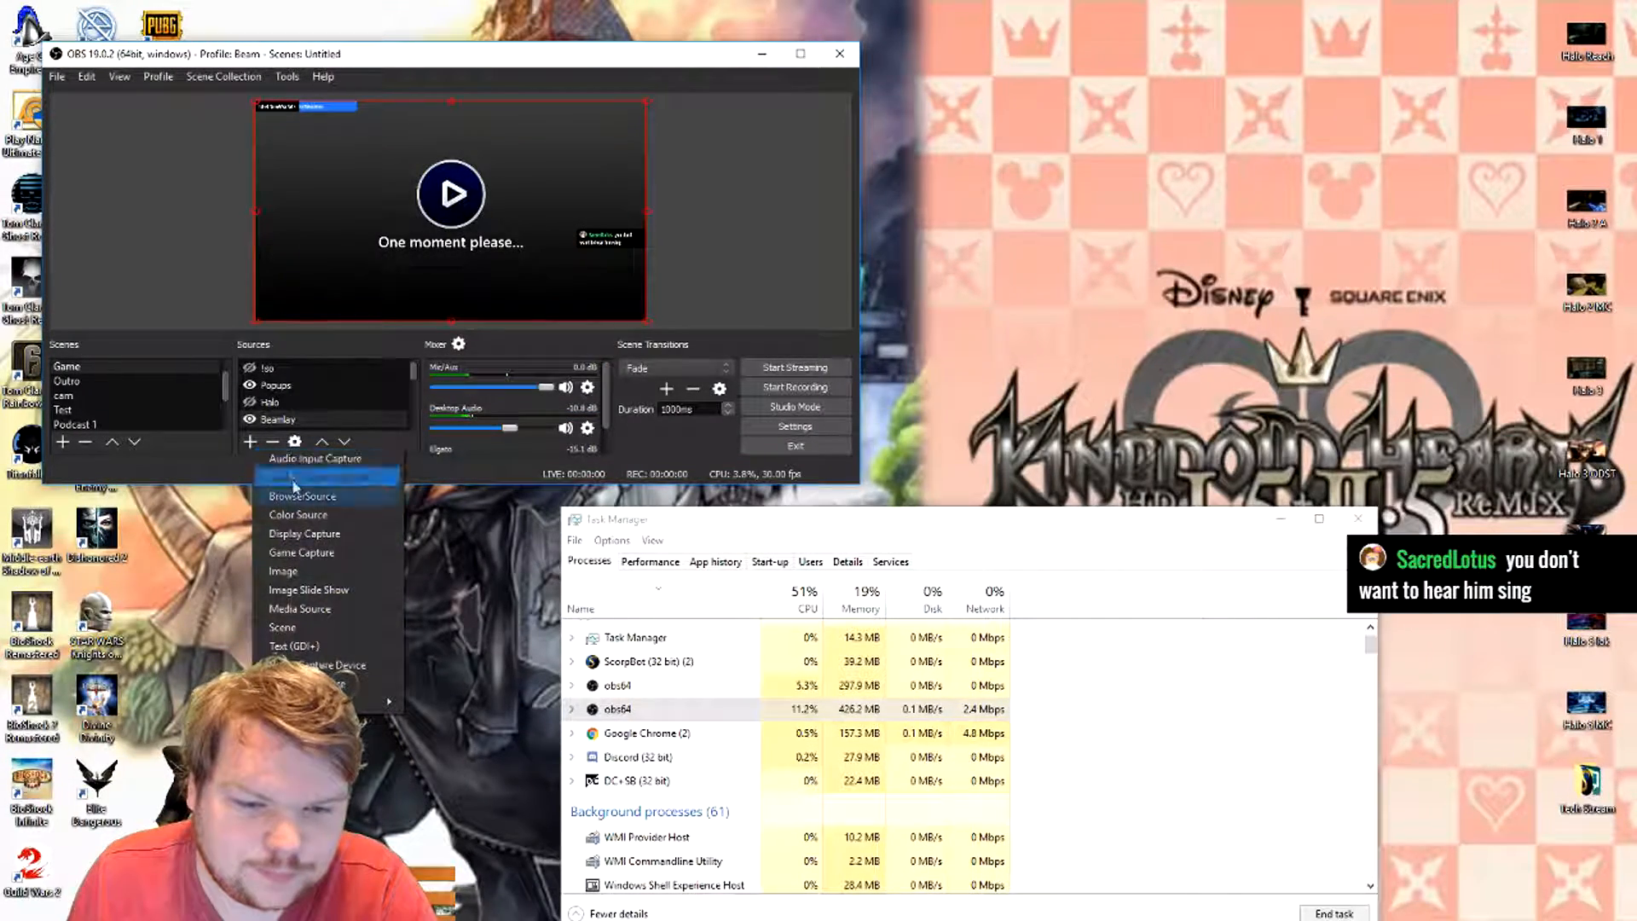
left_click(330, 645)
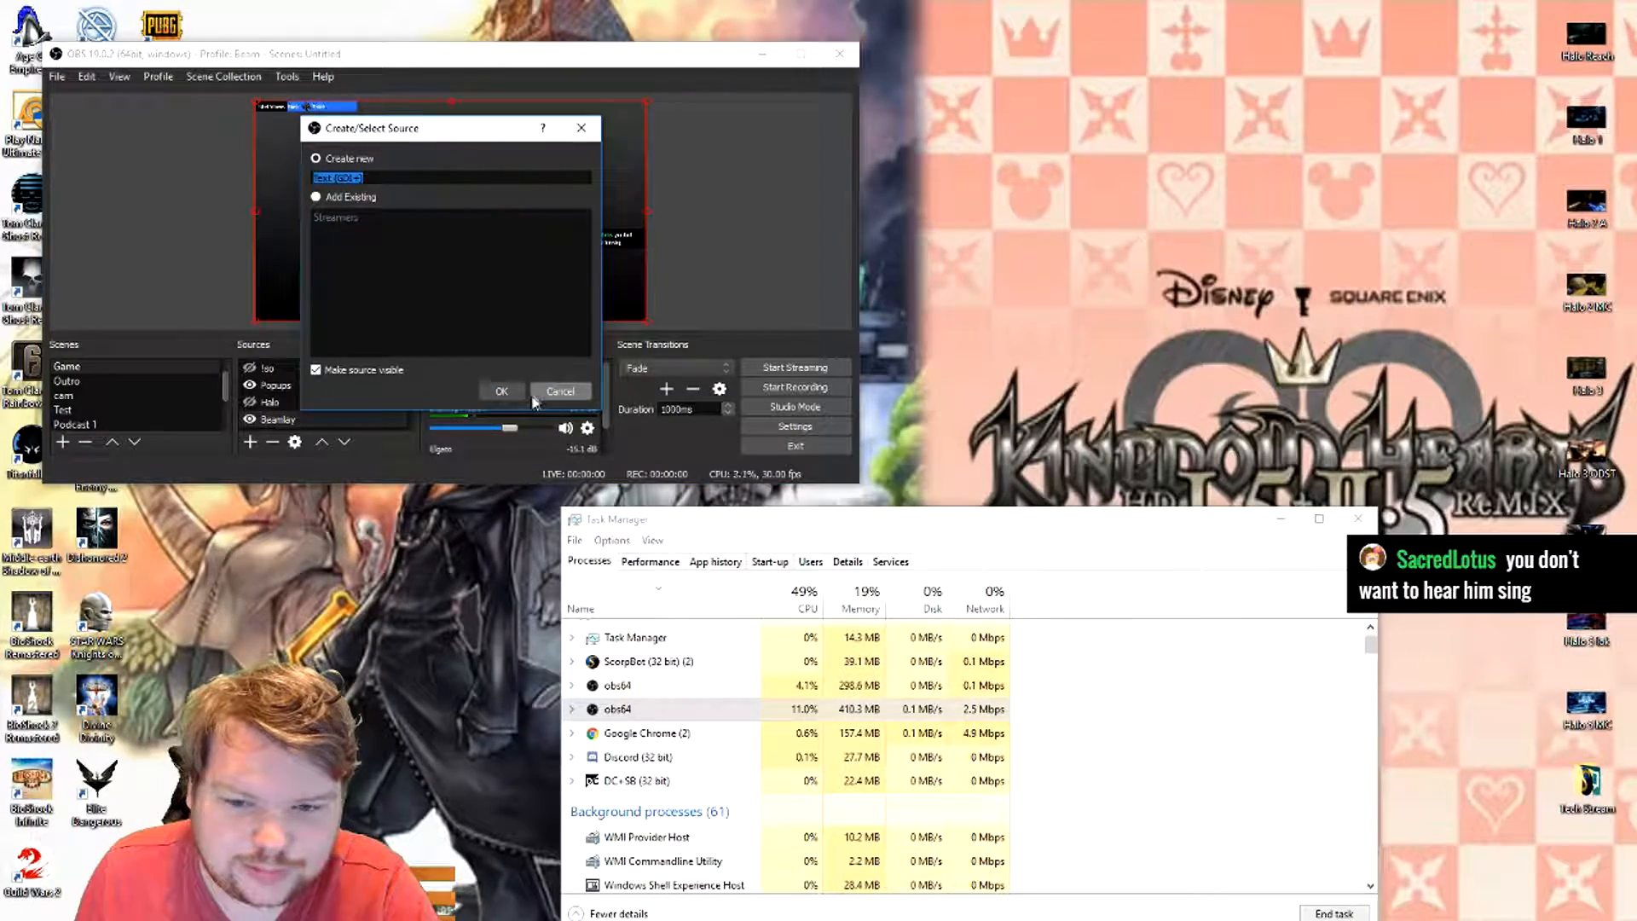
left_click(560, 391)
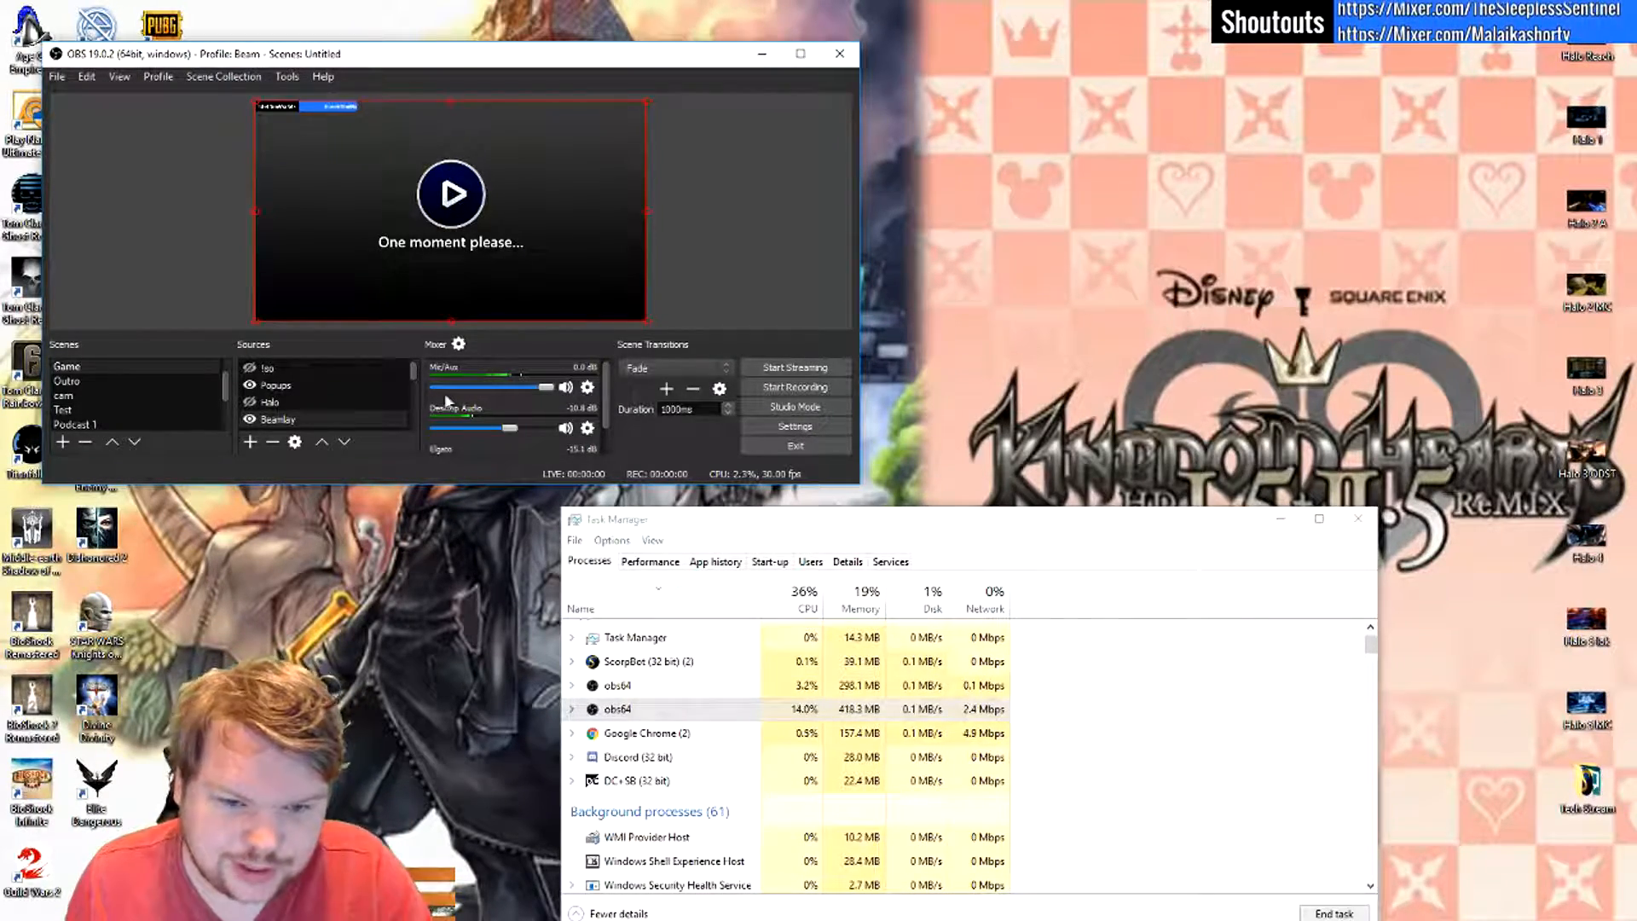
- Check the source removal option without removing anything, and review the available source types, including Text (FreeType 2)
left_click(272, 442)
left_click(548, 296)
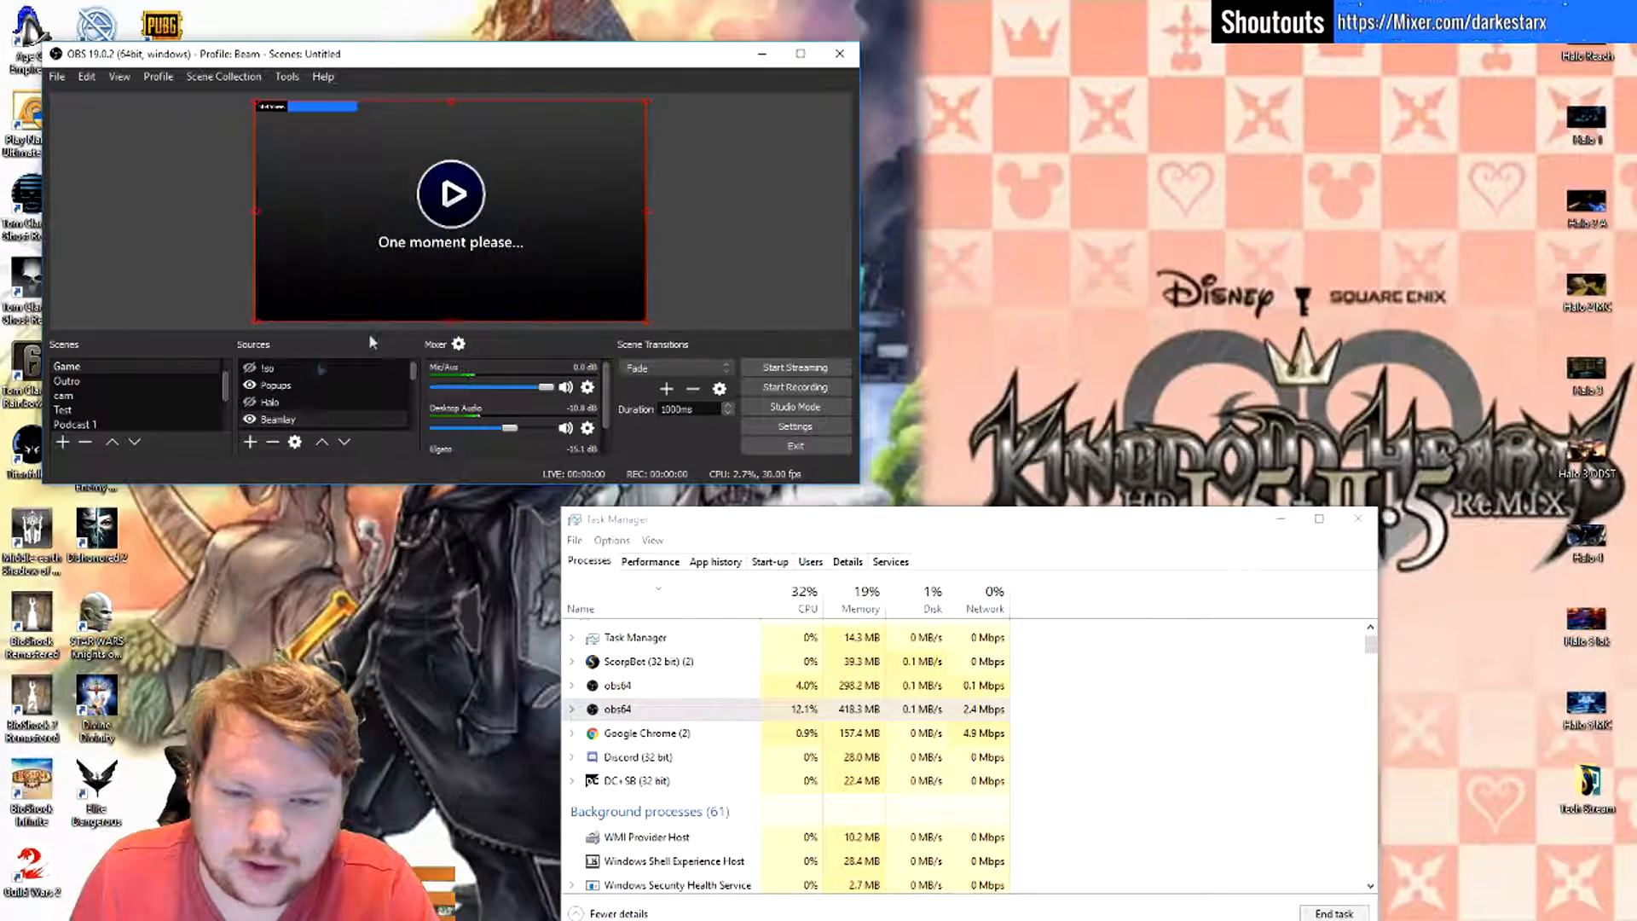
left_click(249, 443)
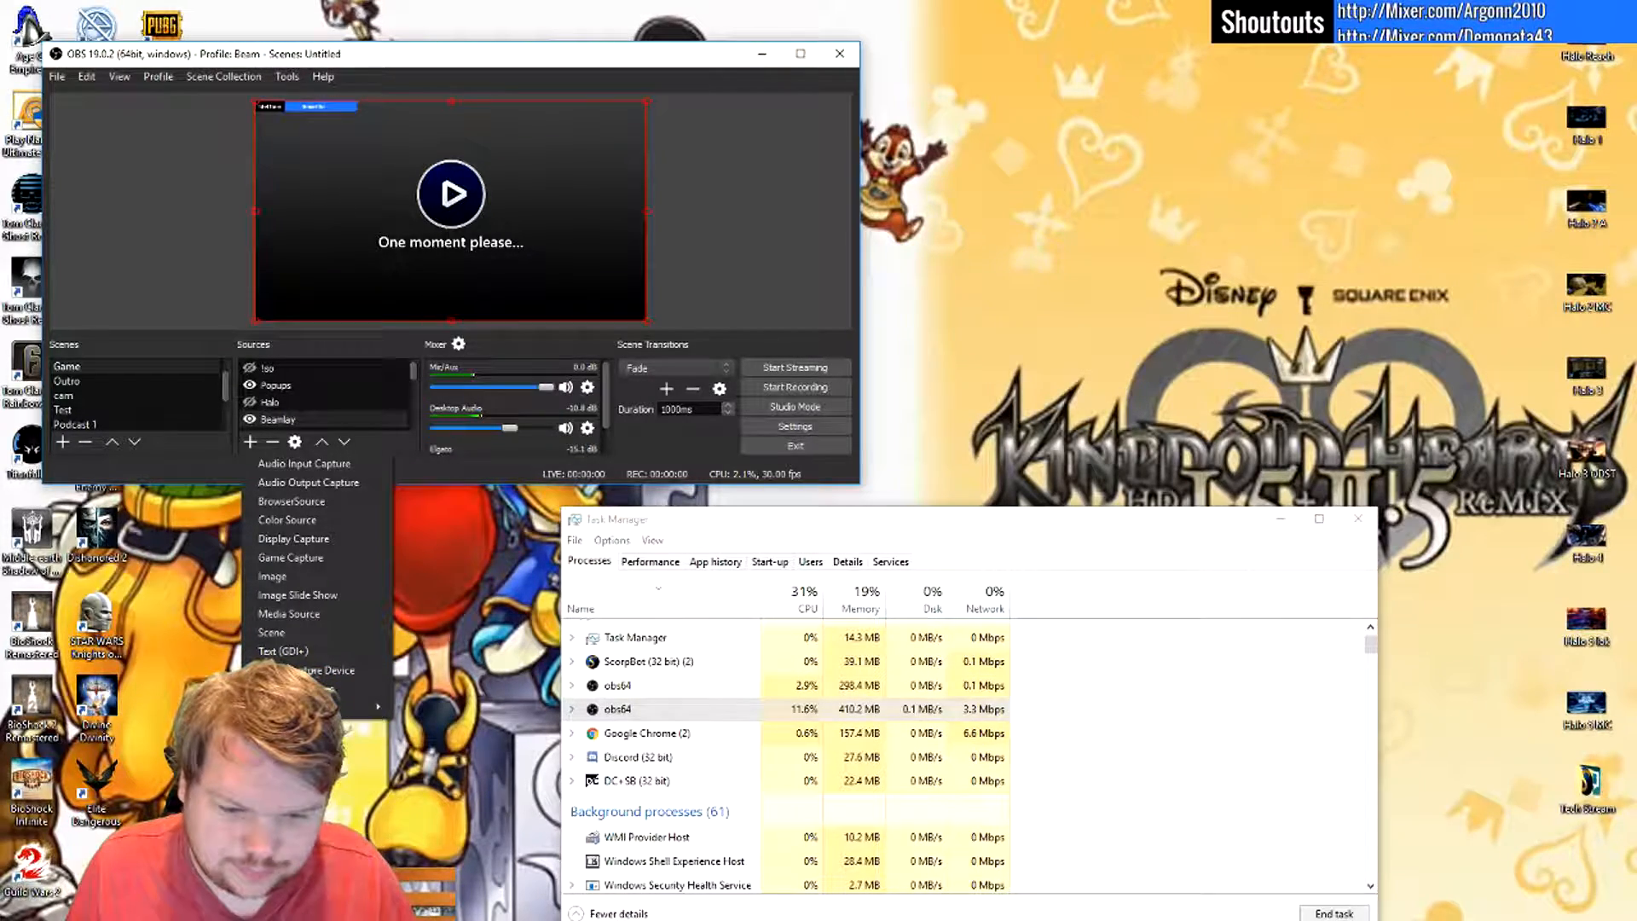
mouse_move(324, 710)
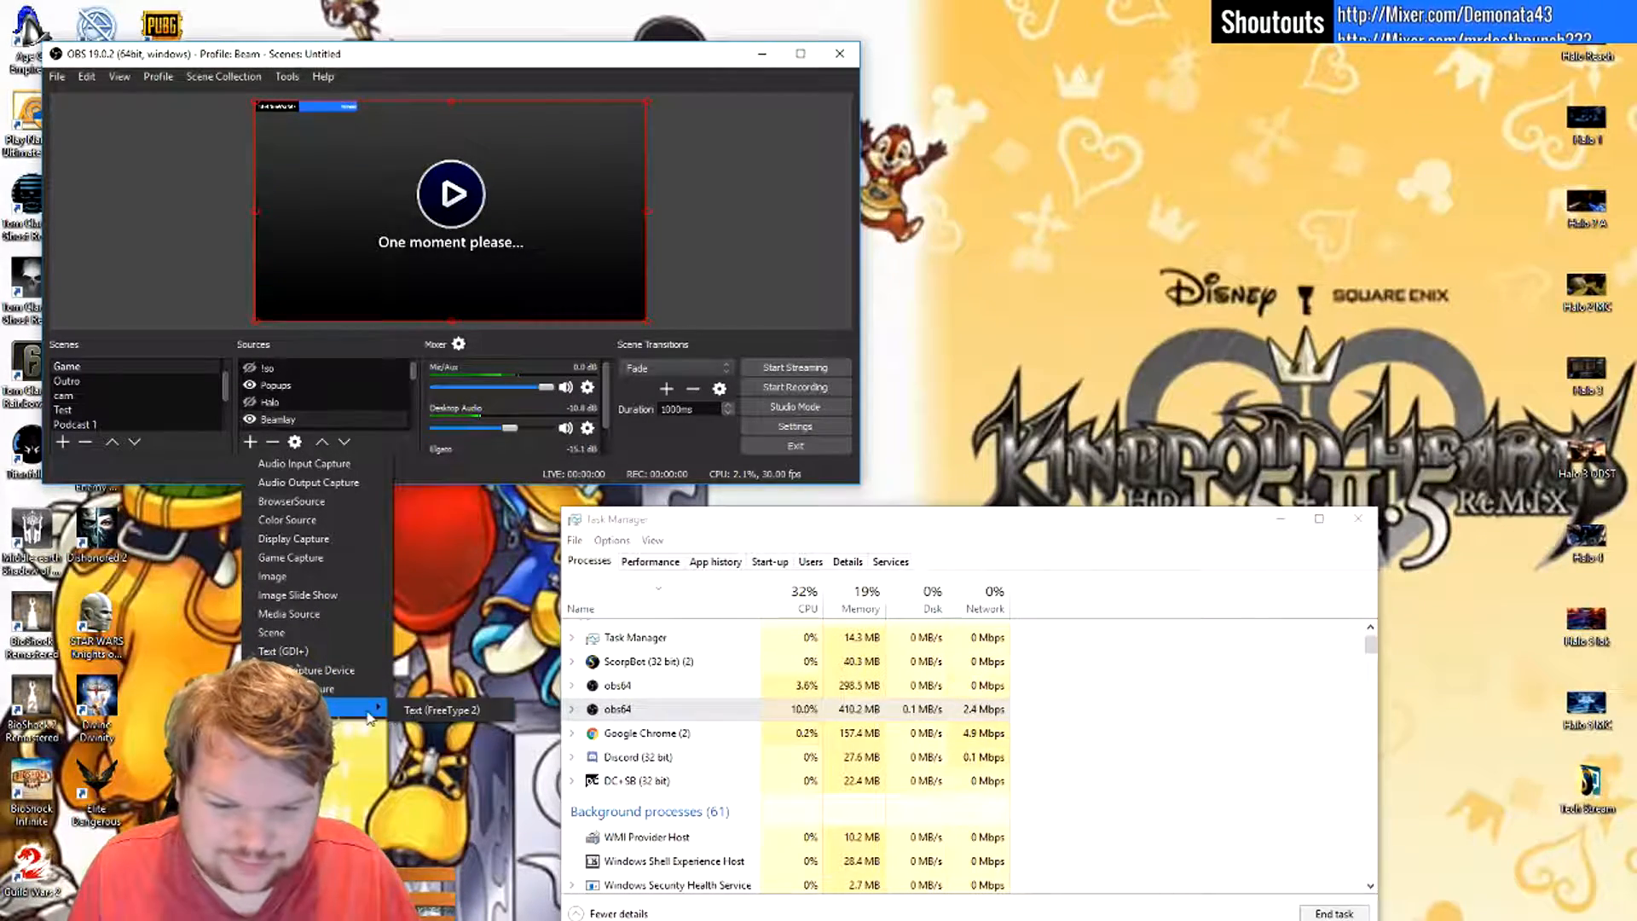
left_click(458, 468)
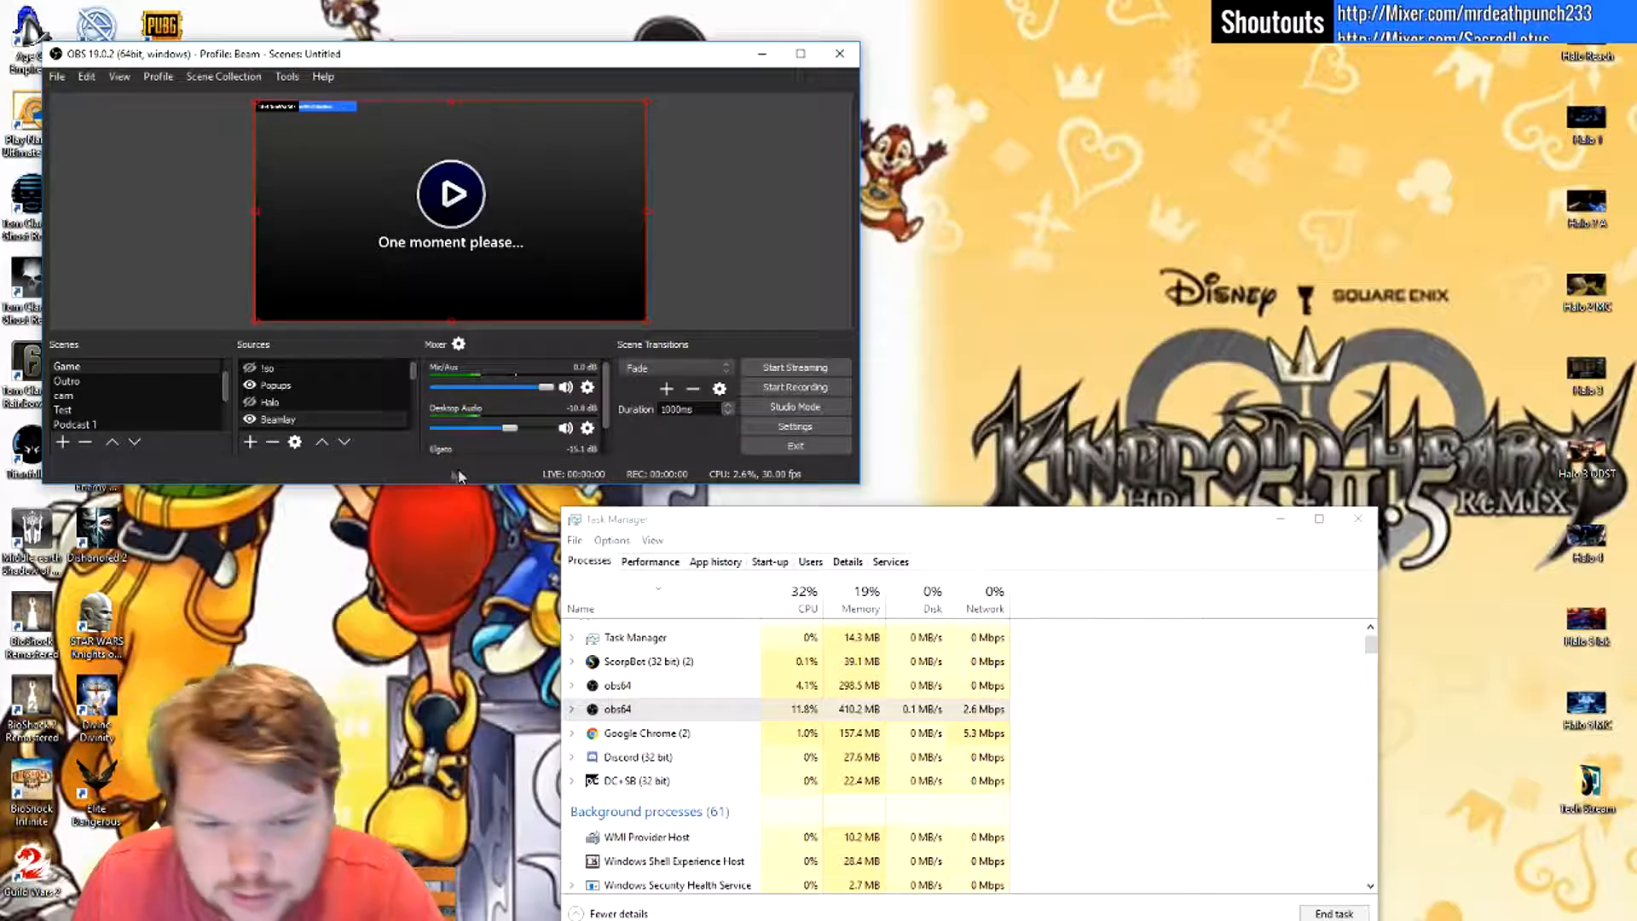
- Inspect the filters of the Cam source and of the Elgato source, closing each filter window unchanged
scroll(335, 400, "down", 2)
left_click(297, 366)
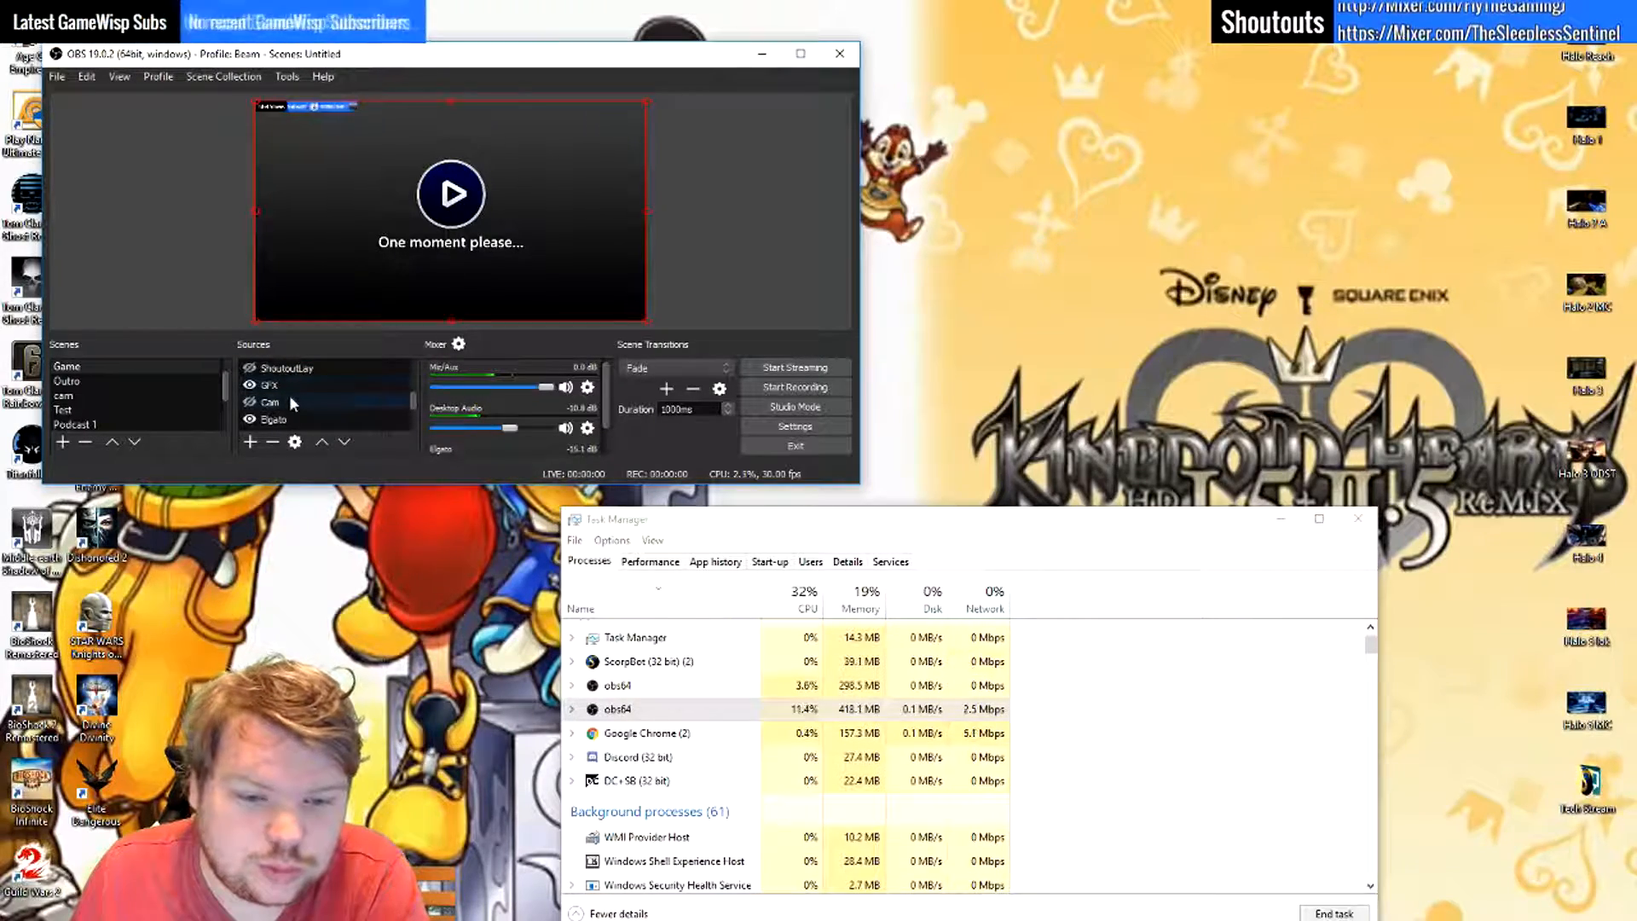
right_click(289, 397)
left_click(392, 709)
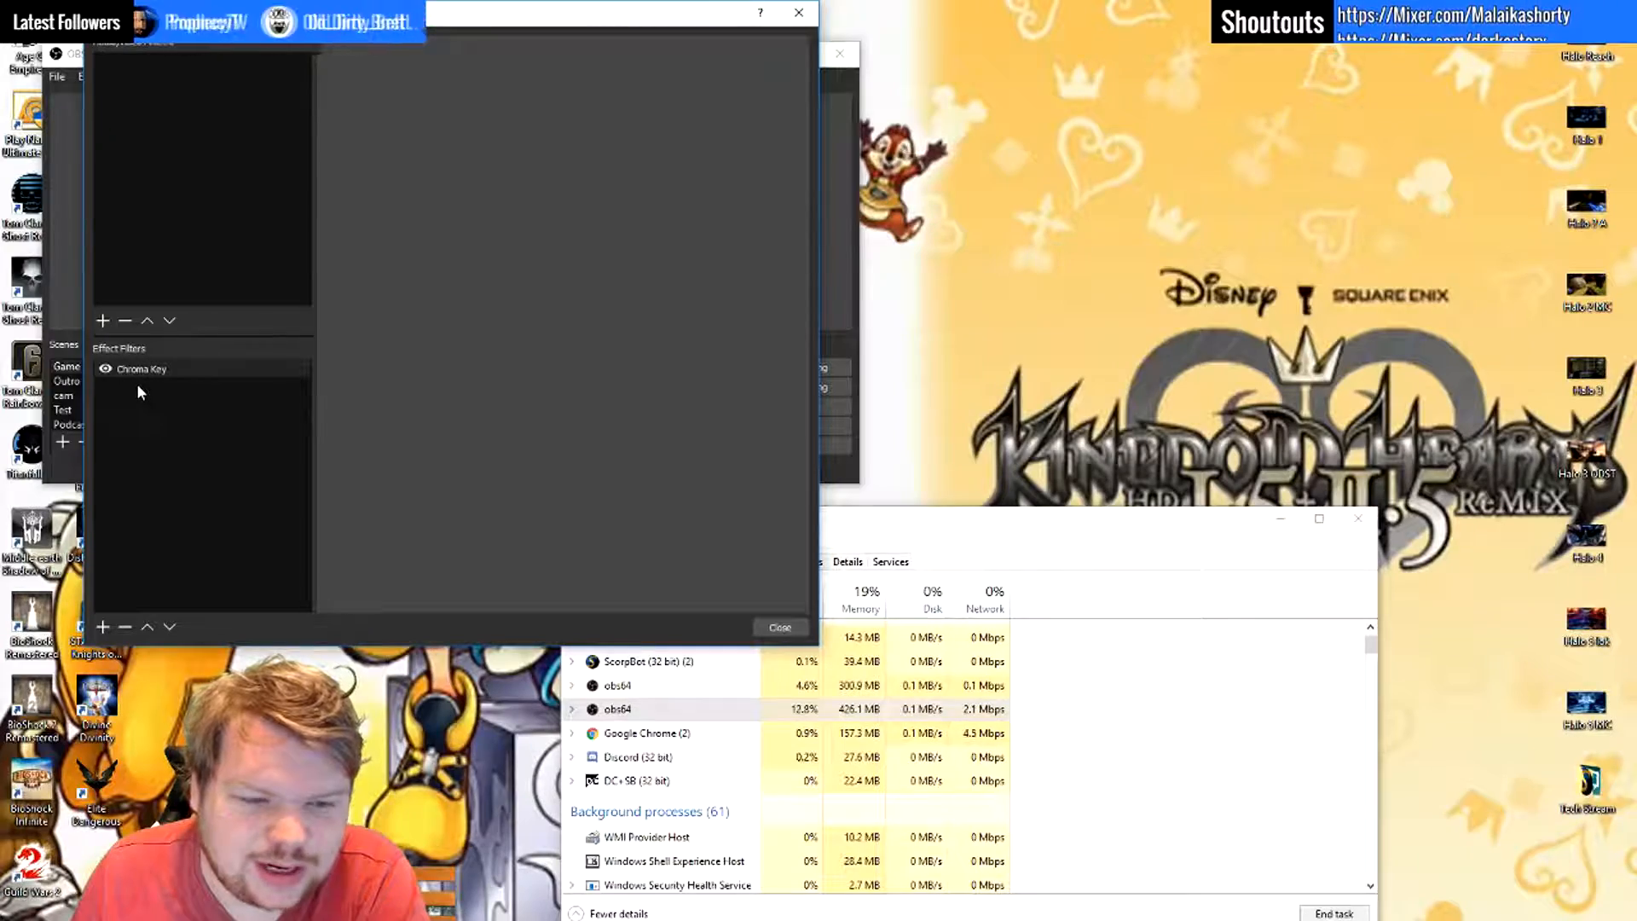
left_click(798, 12)
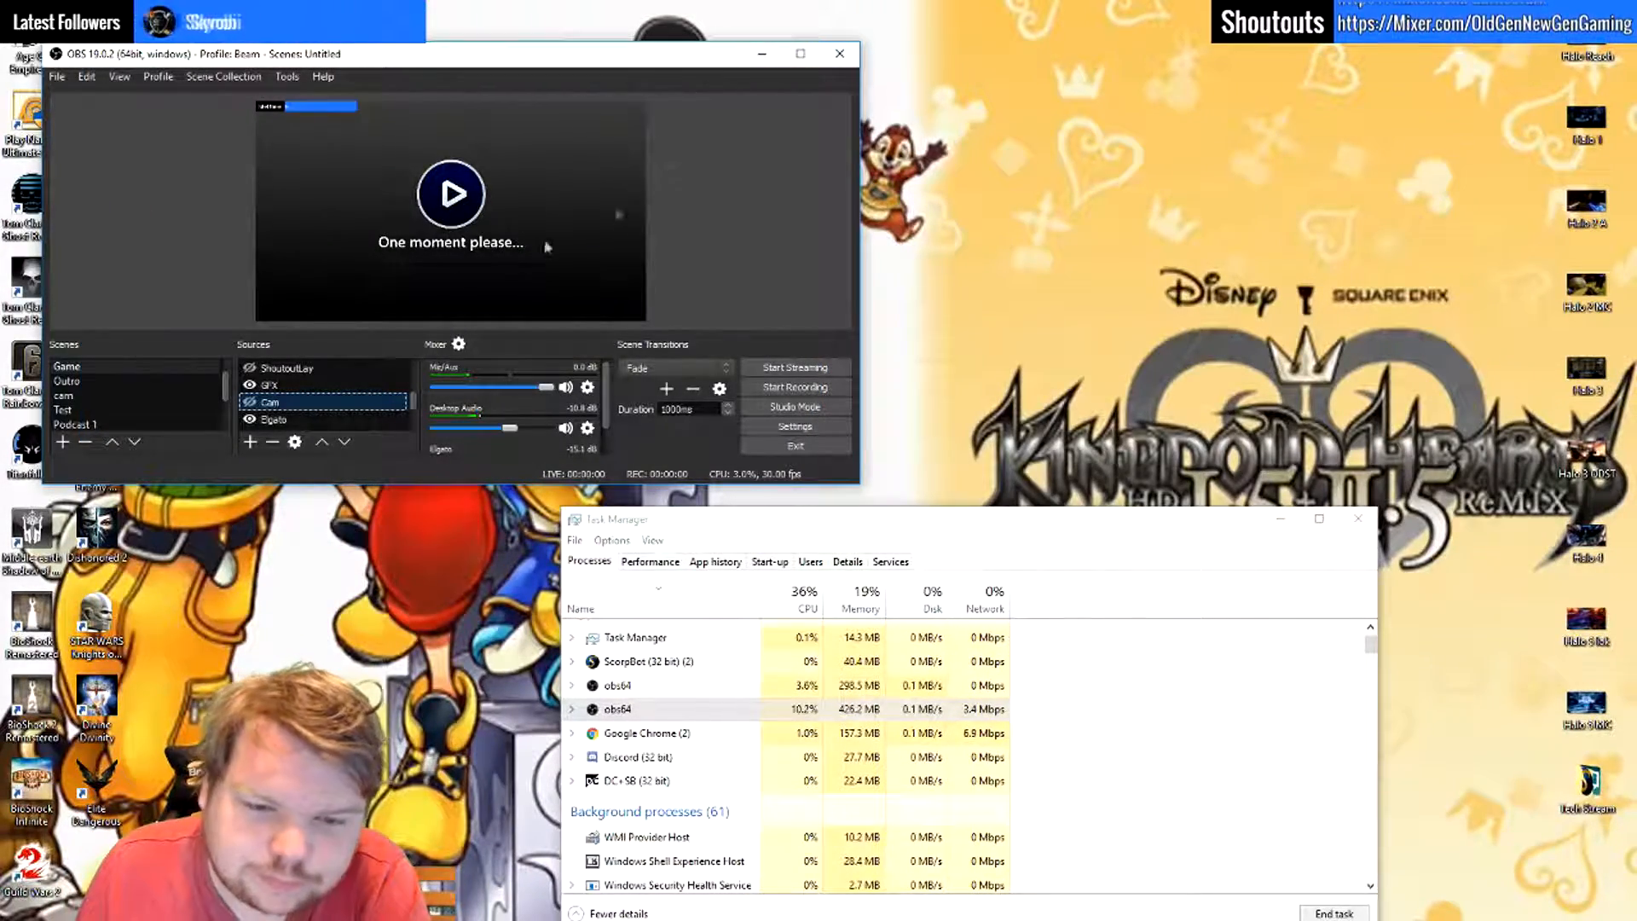
right_click(287, 421)
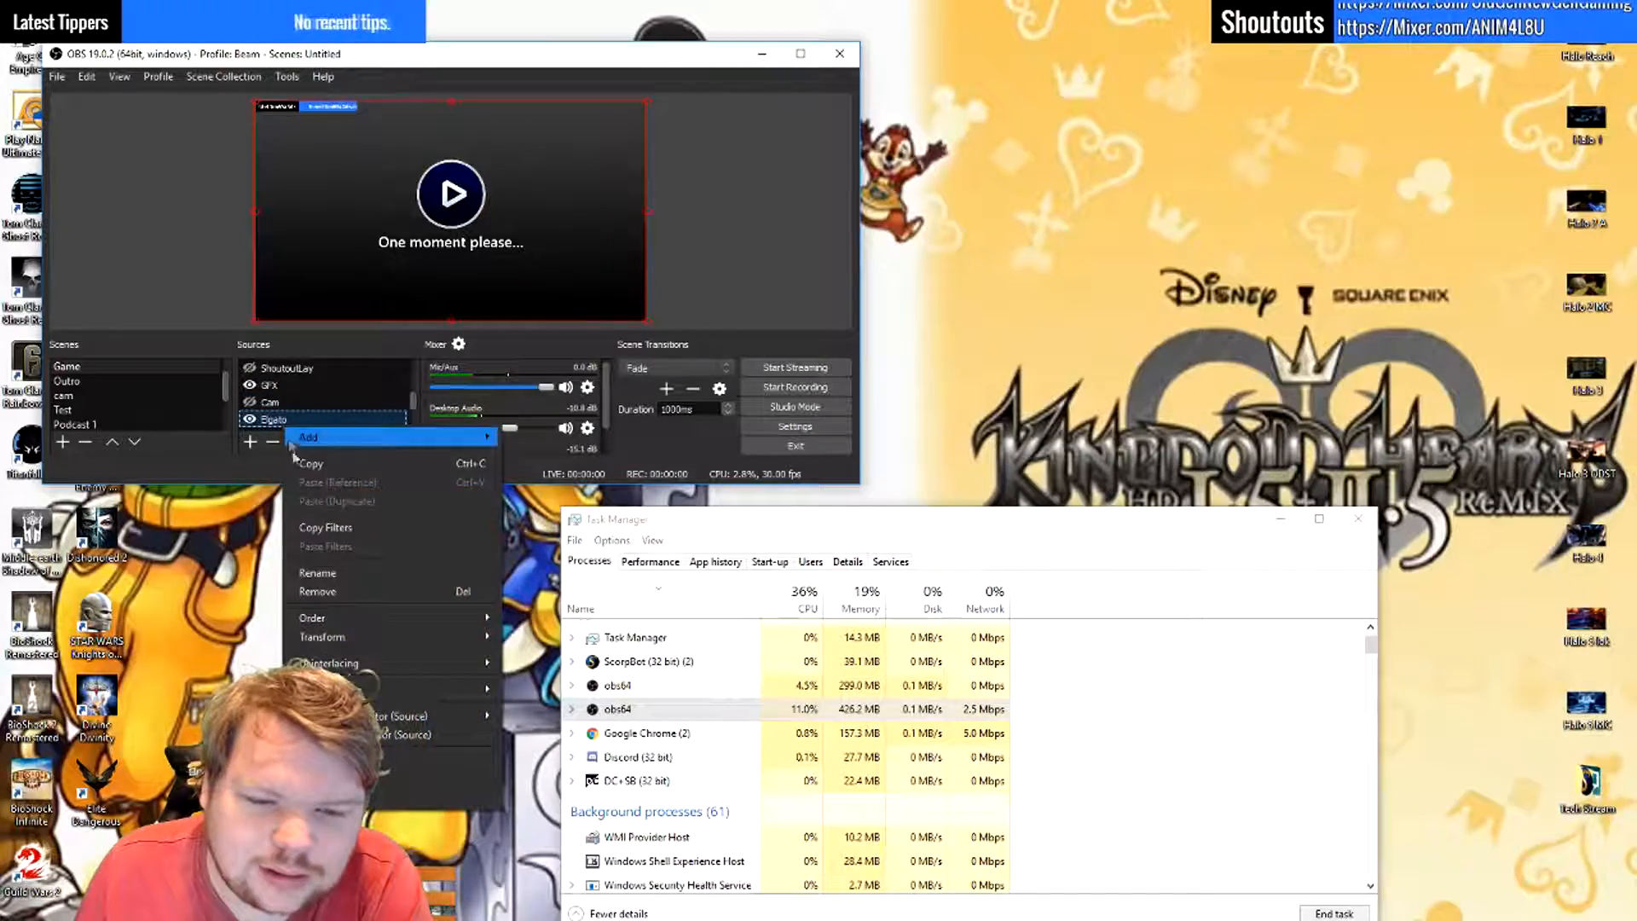
left_click(435, 778)
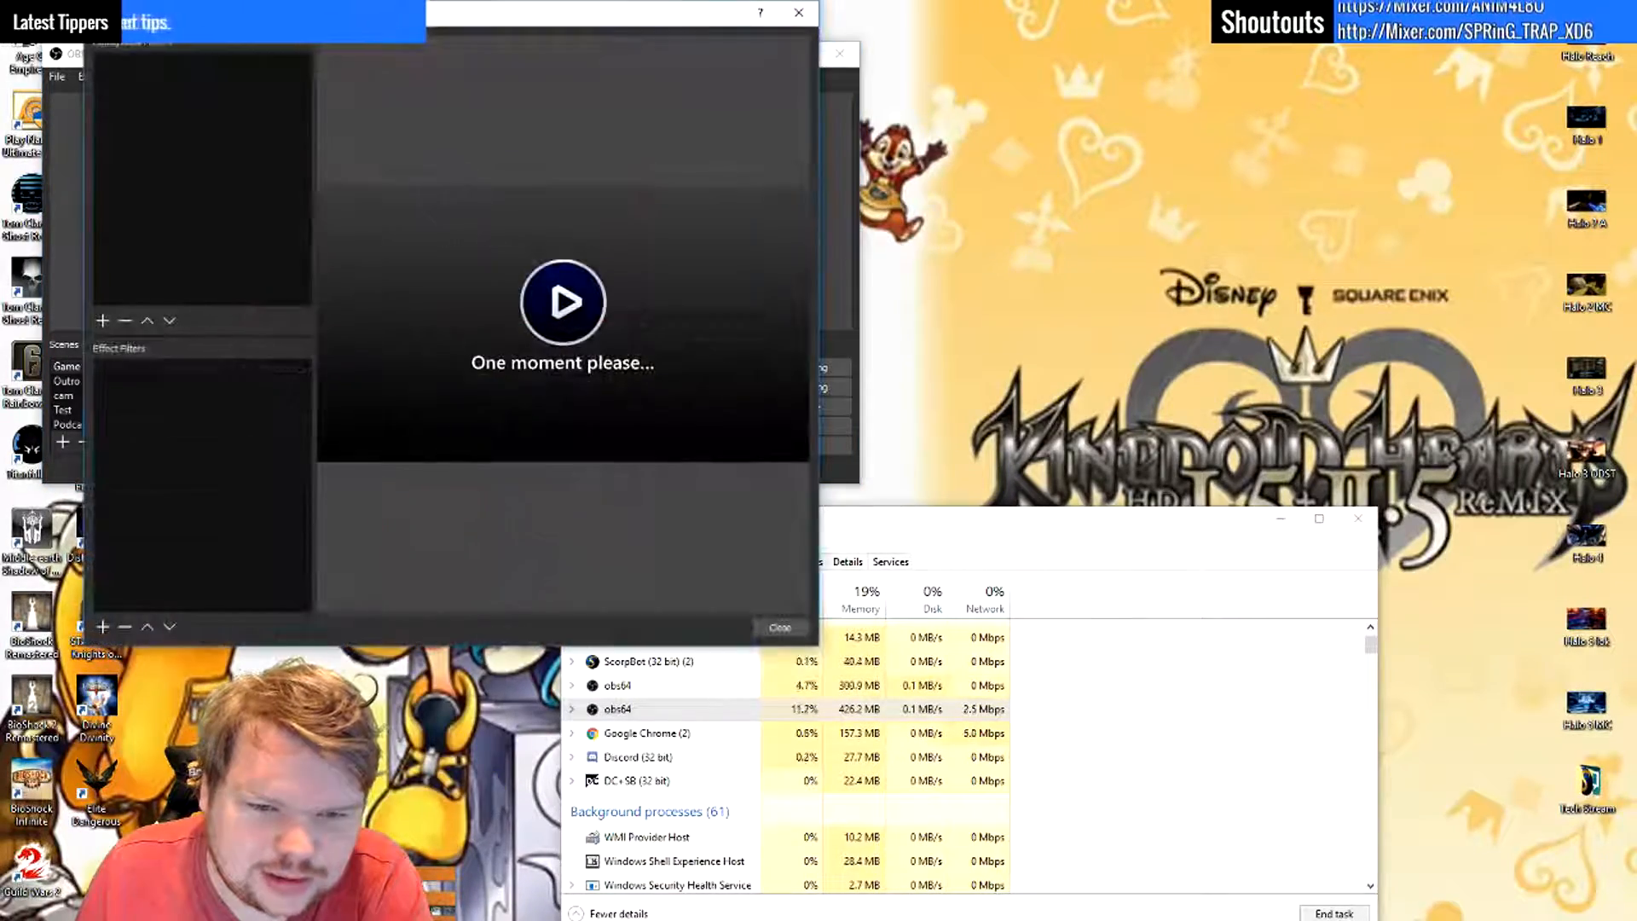
left_click(805, 15)
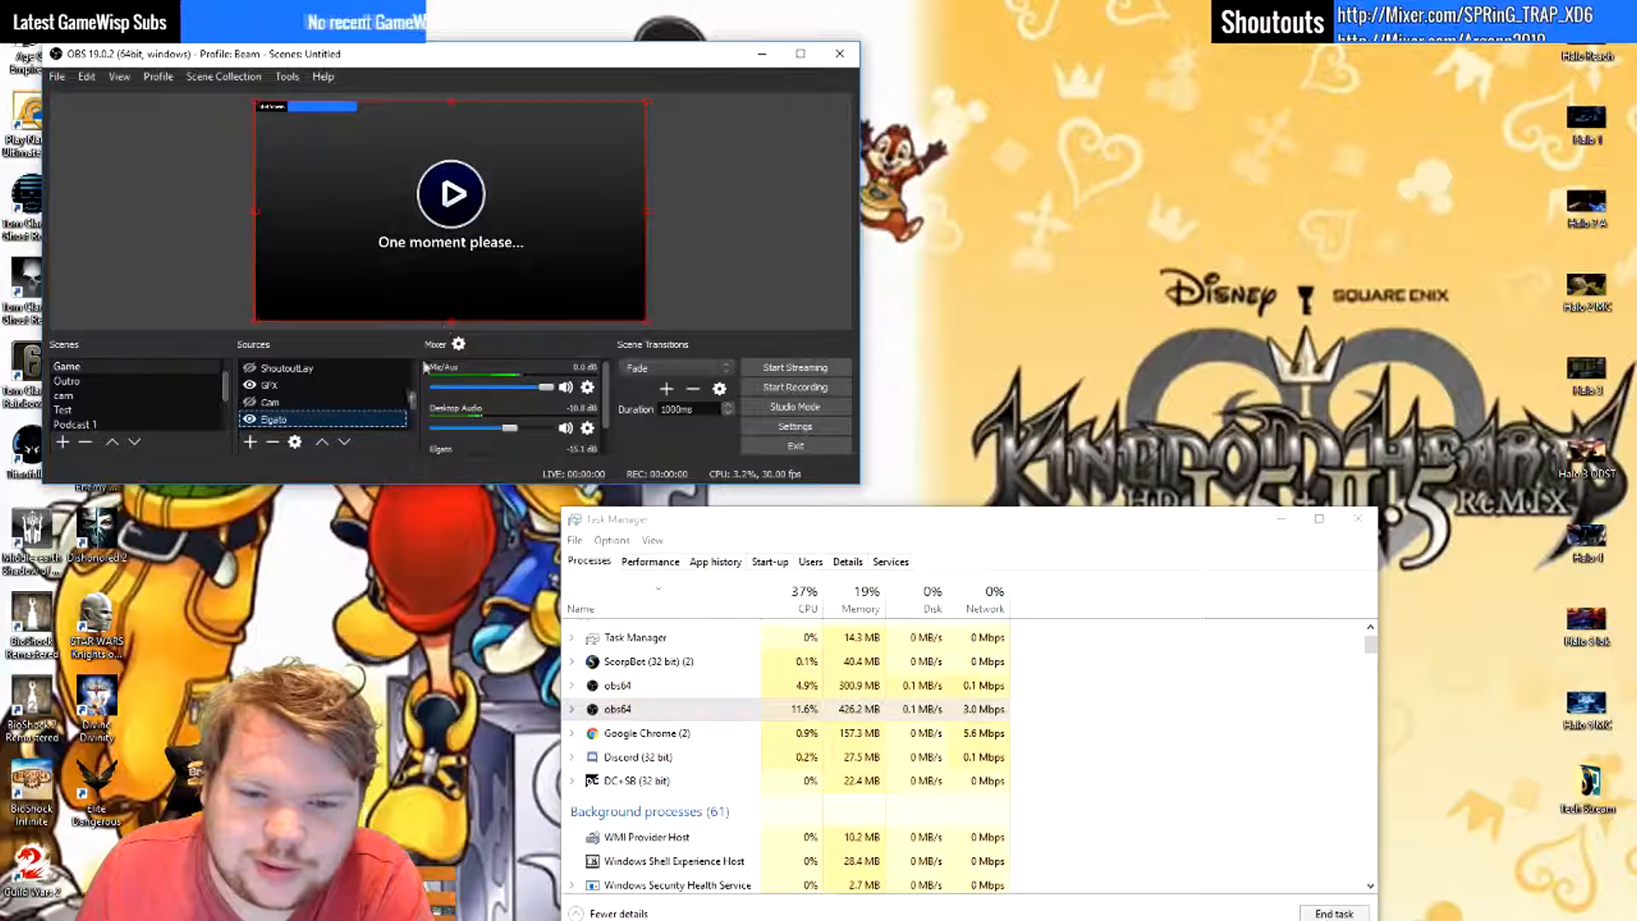
- Review the properties of the Cam source and close them without changes
right_click(335, 425)
right_click(330, 404)
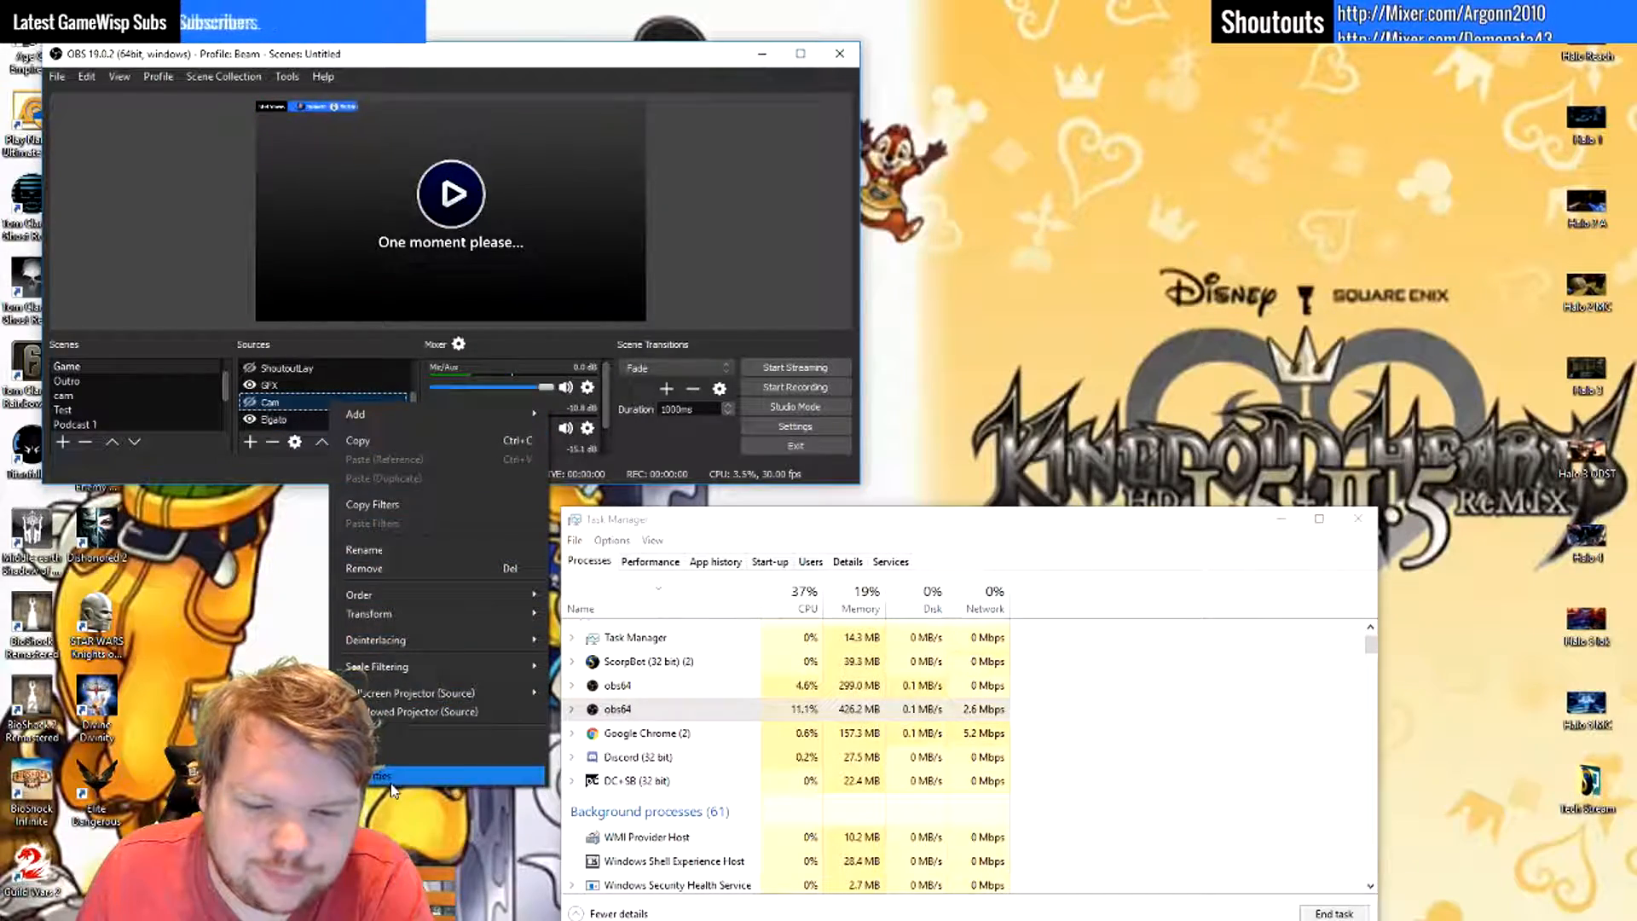
left_click(375, 775)
mouse_move(740, 368)
left_mouse_down()
mouse_move(733, 483)
mouse_move(742, 382)
left_mouse_up()
left_click(716, 505)
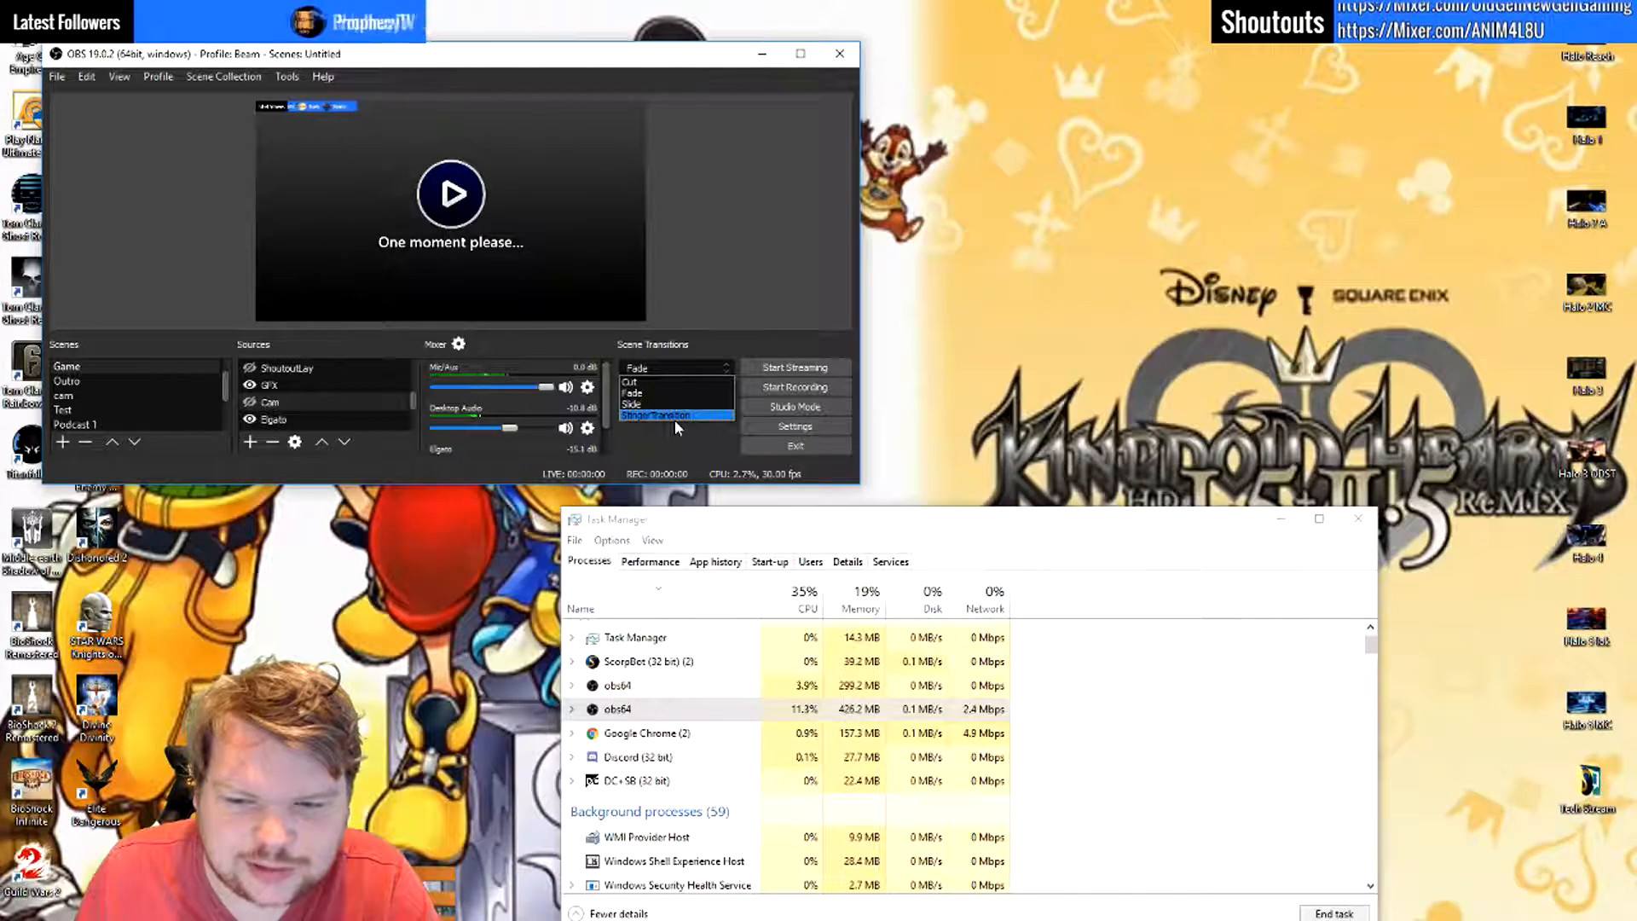
- Set the scene transition to StingerTransition, and review its video path and transition frame properties before accepting them
left_click(674, 419)
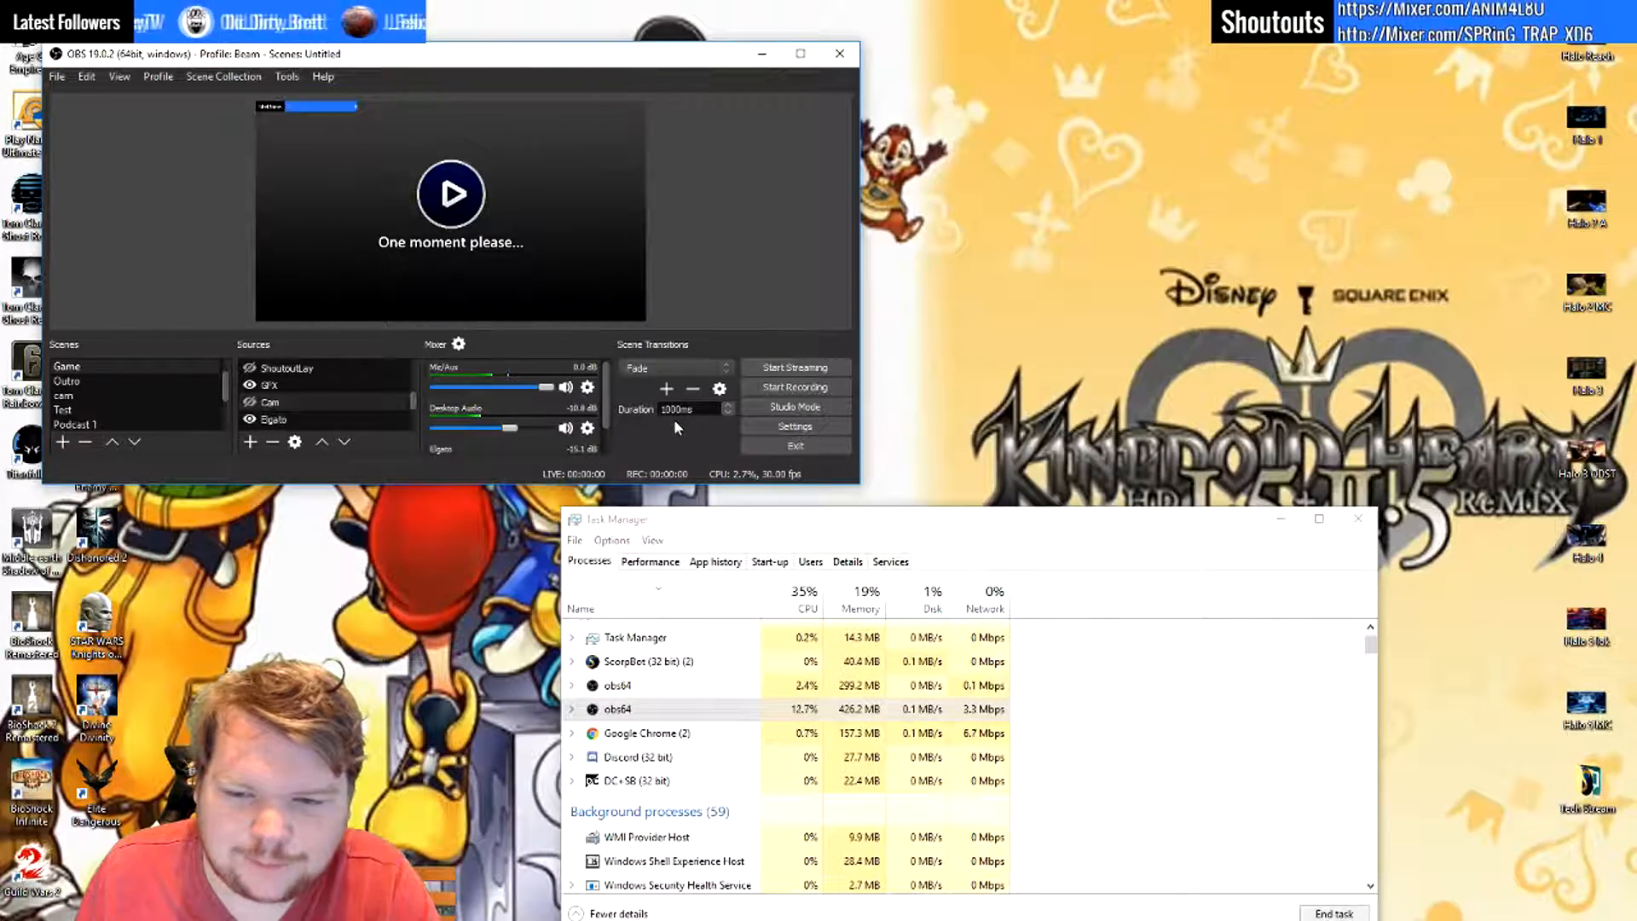
left_click(669, 367)
left_click(663, 412)
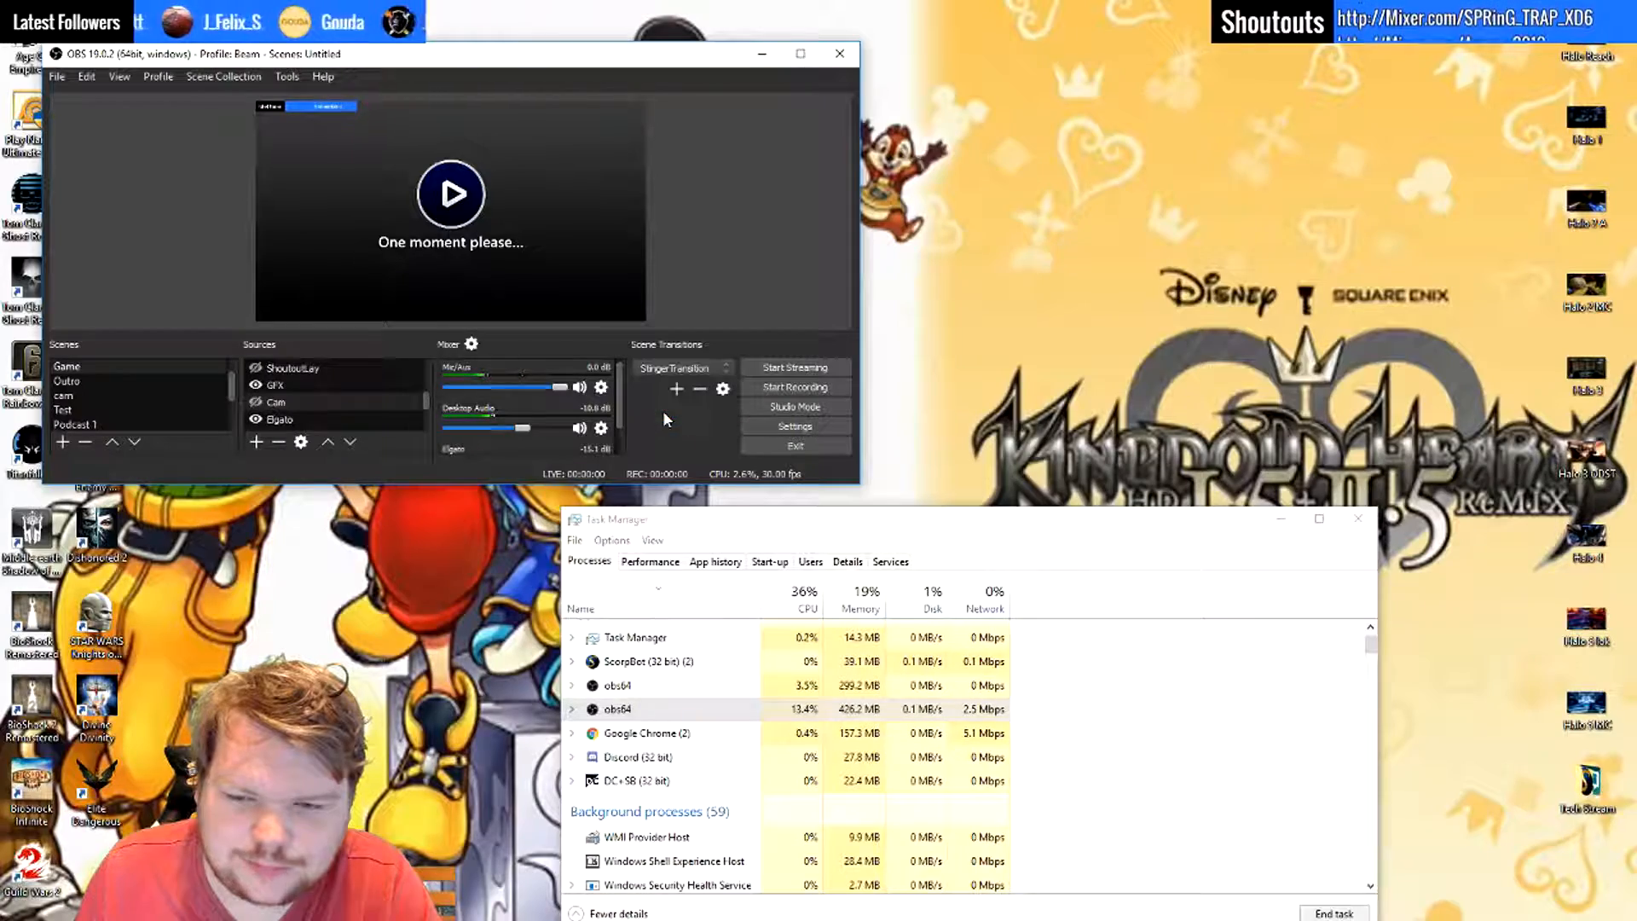
left_click(722, 389)
left_click(734, 417)
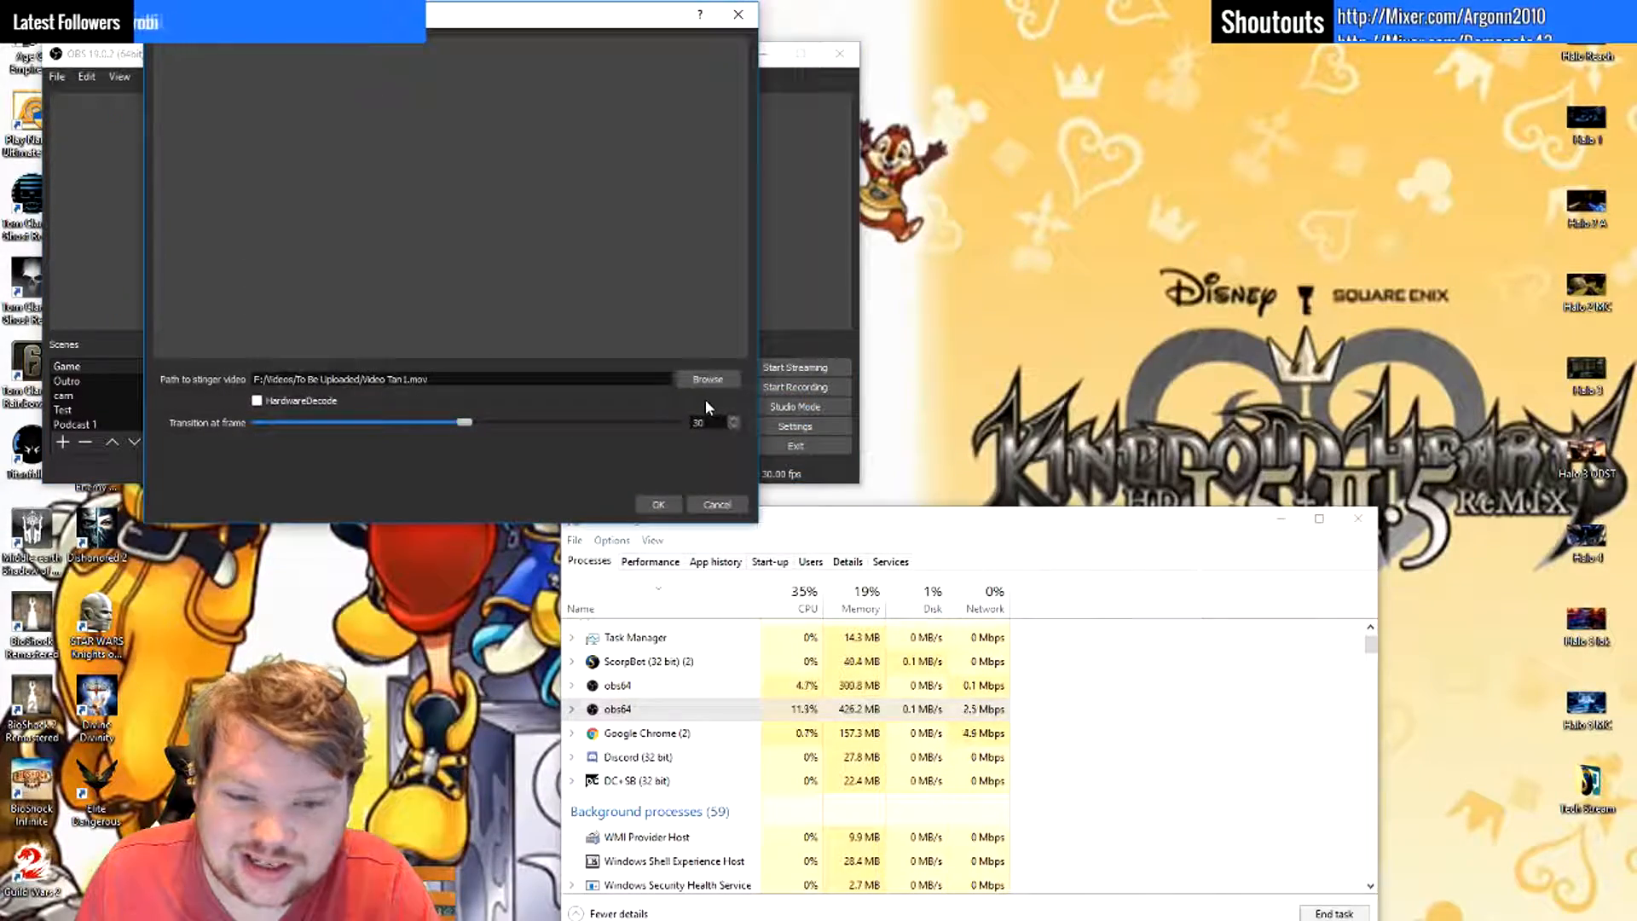
left_click(658, 504)
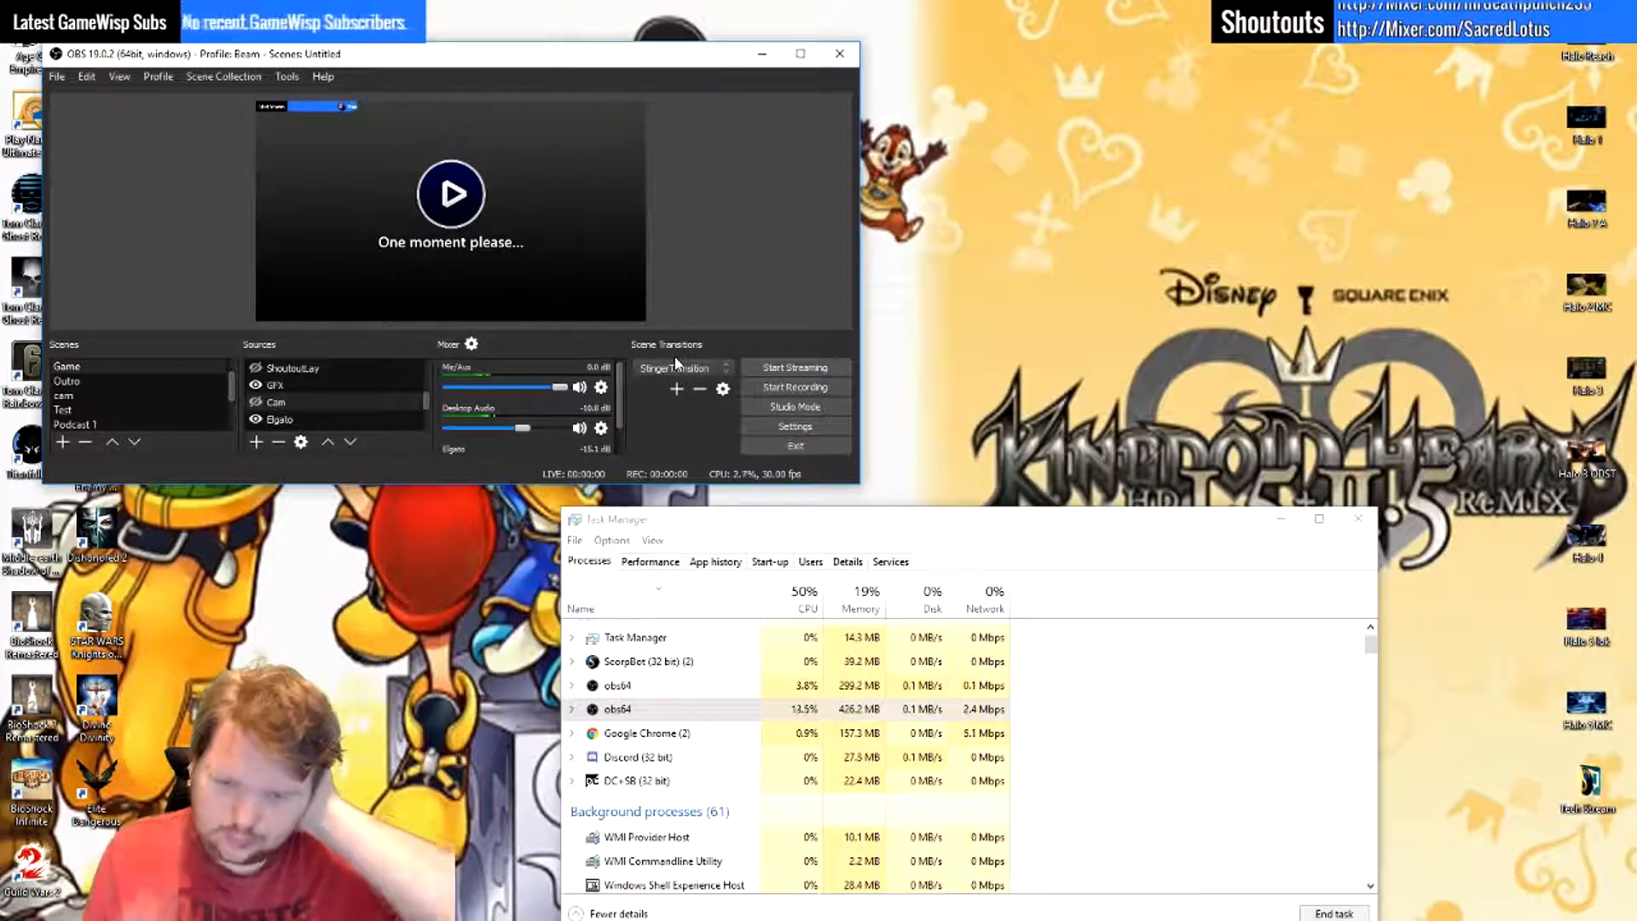
- Test the stinger by switching to the Intro scene and back to Game, and set the scene transition to Fade
scroll(154, 384, "up", 1)
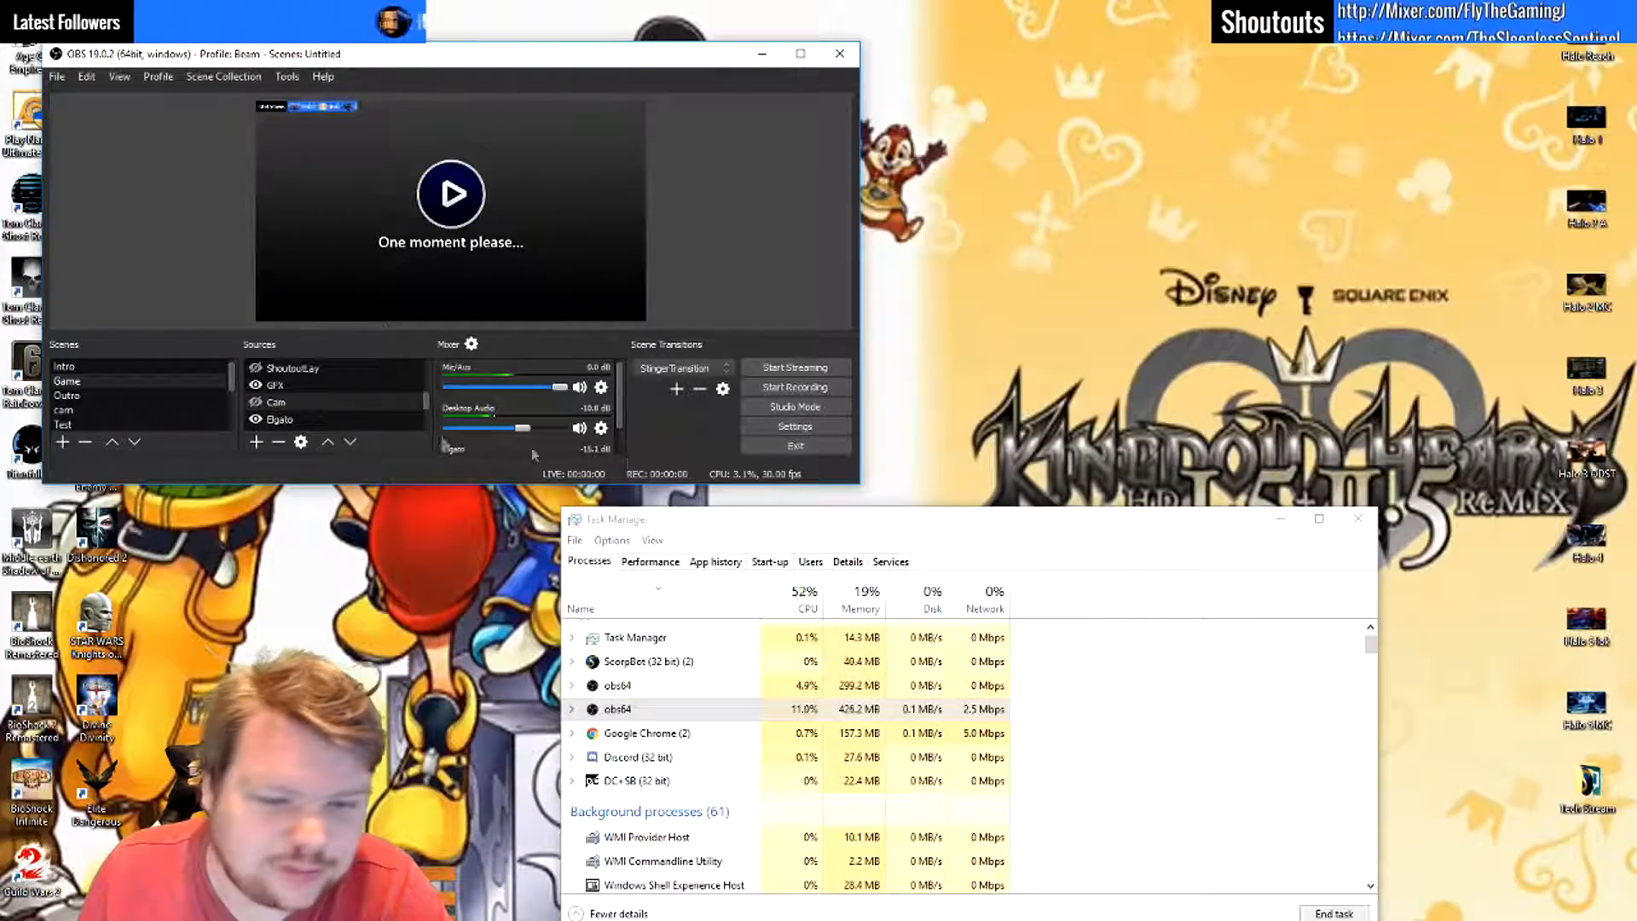
left_click(85, 368)
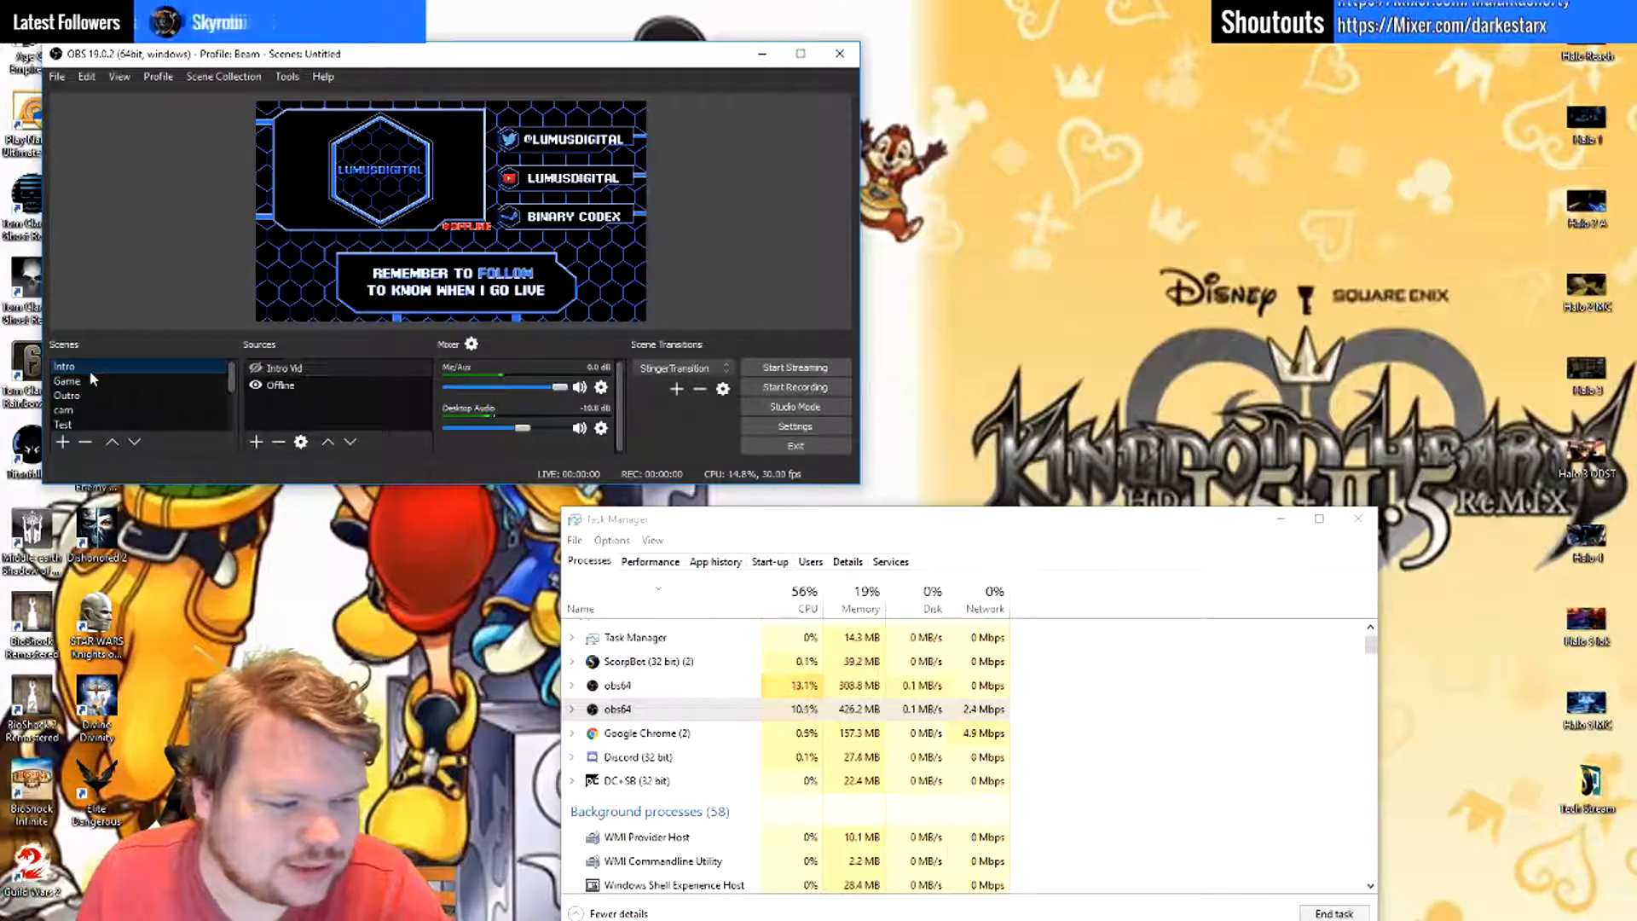
left_click(95, 381)
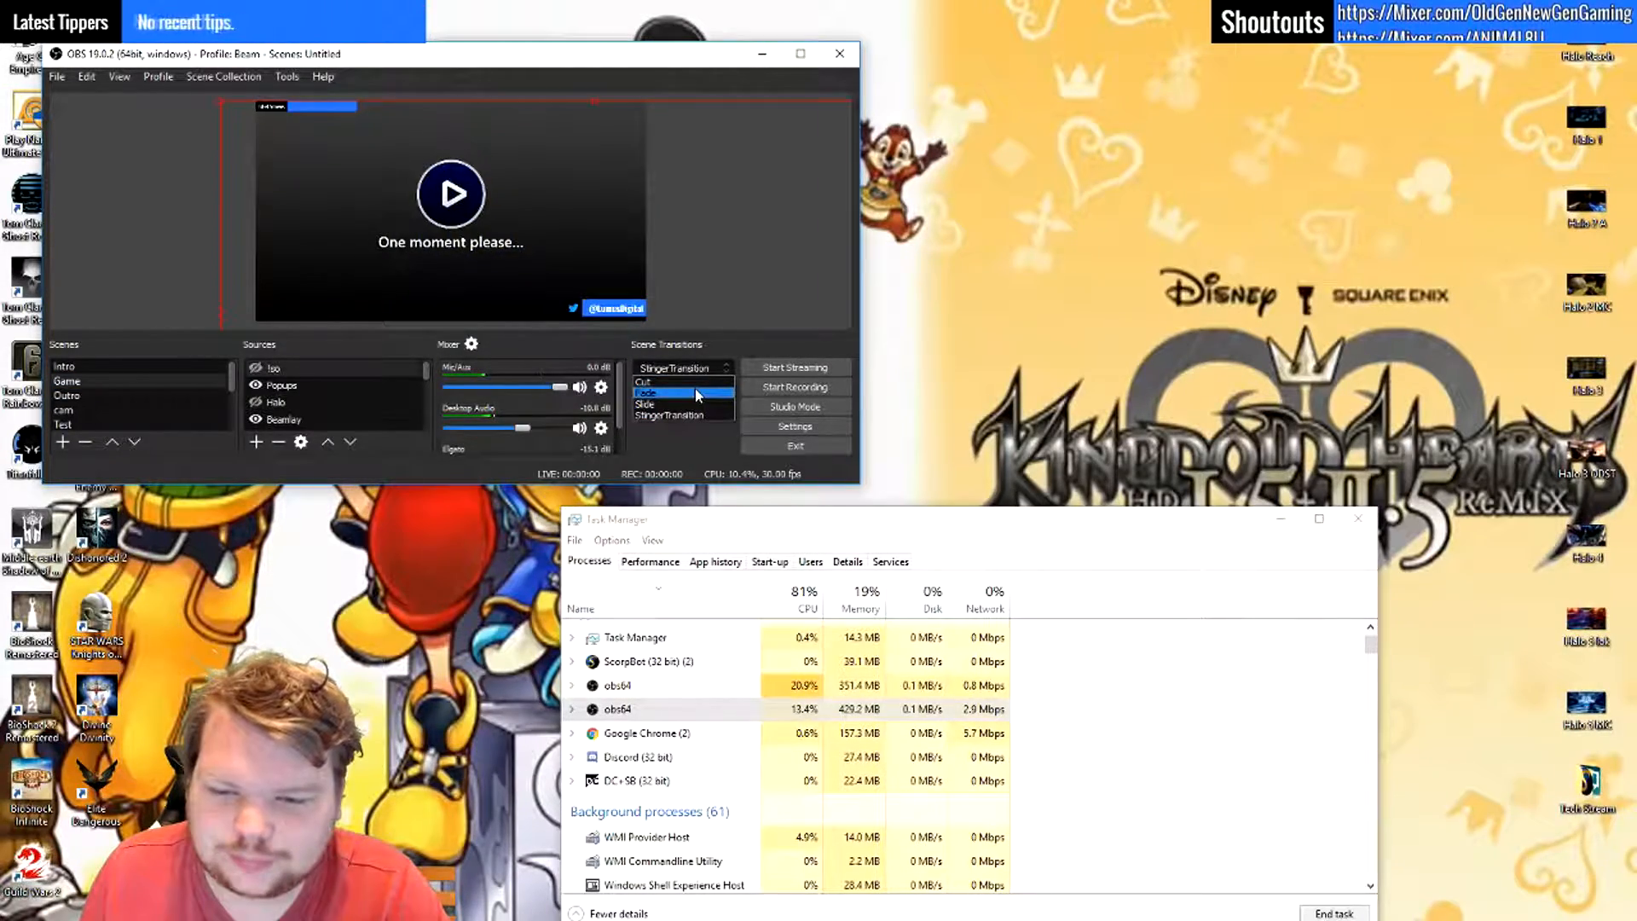
left_click(694, 387)
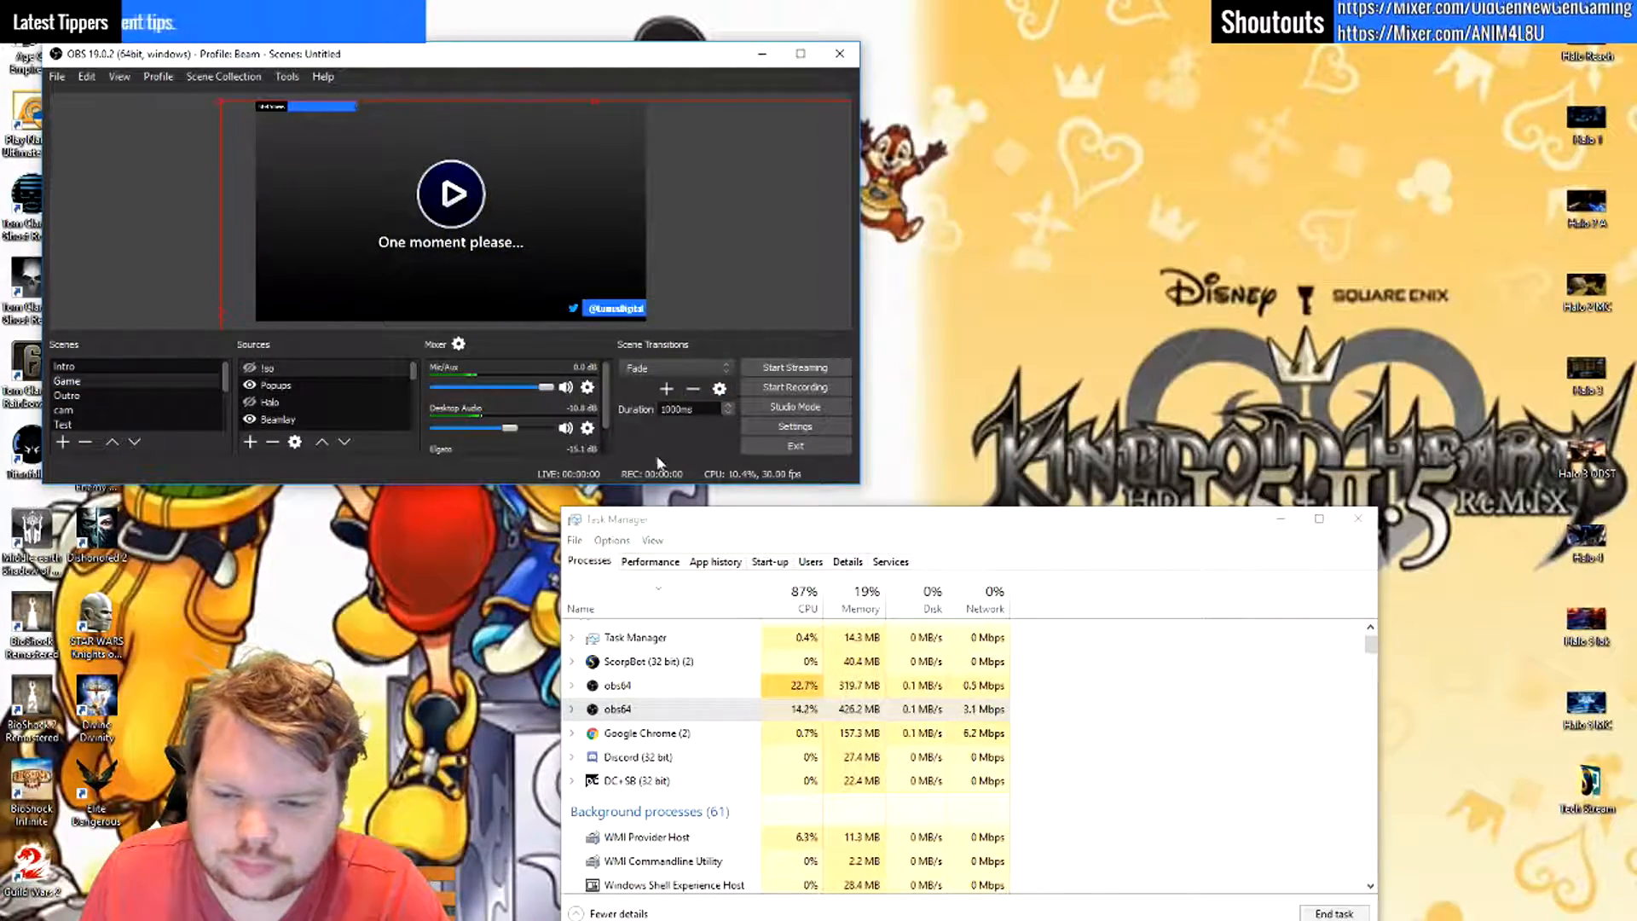